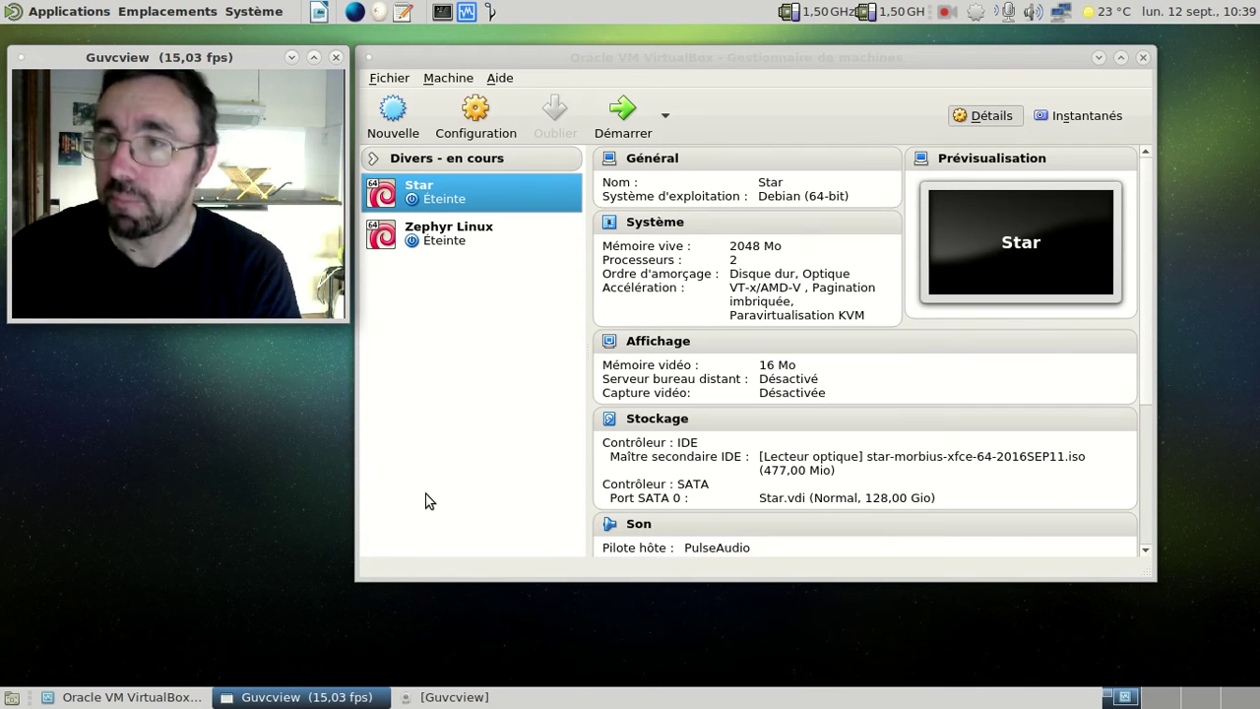
Step: Start the Star virtual machine and switch its display to full screen
click(610, 117)
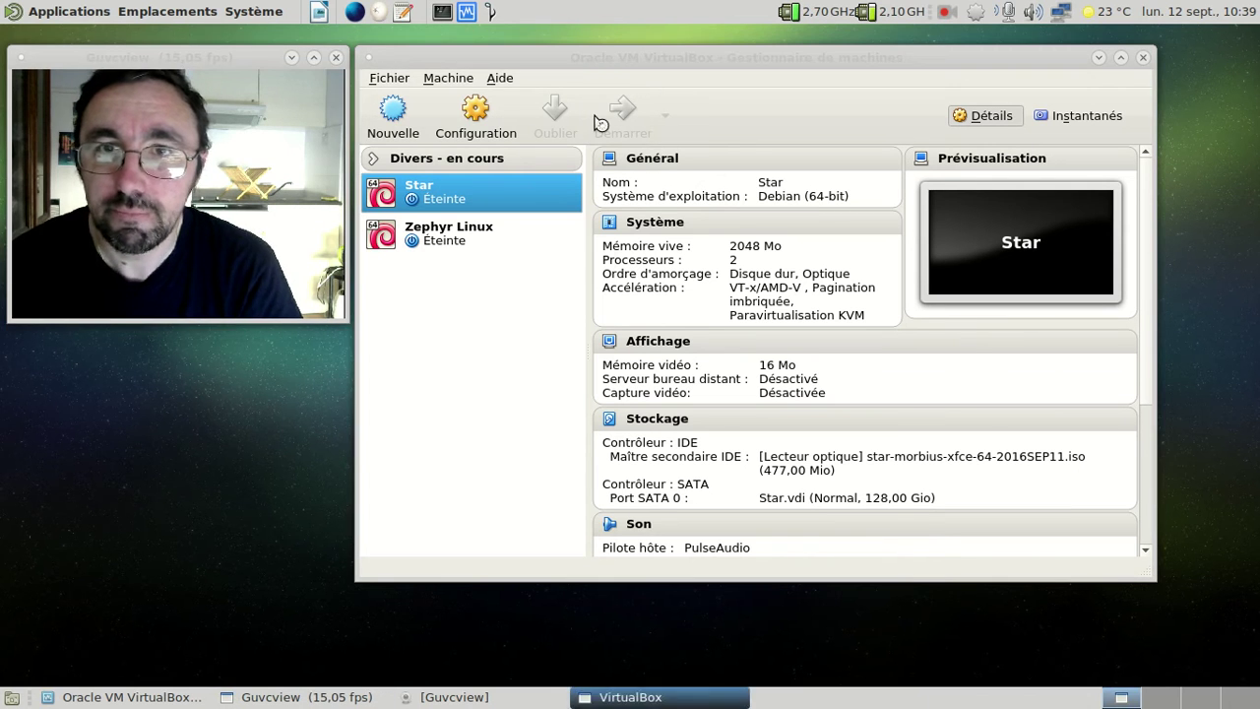
drag(411, 37, 759, 36)
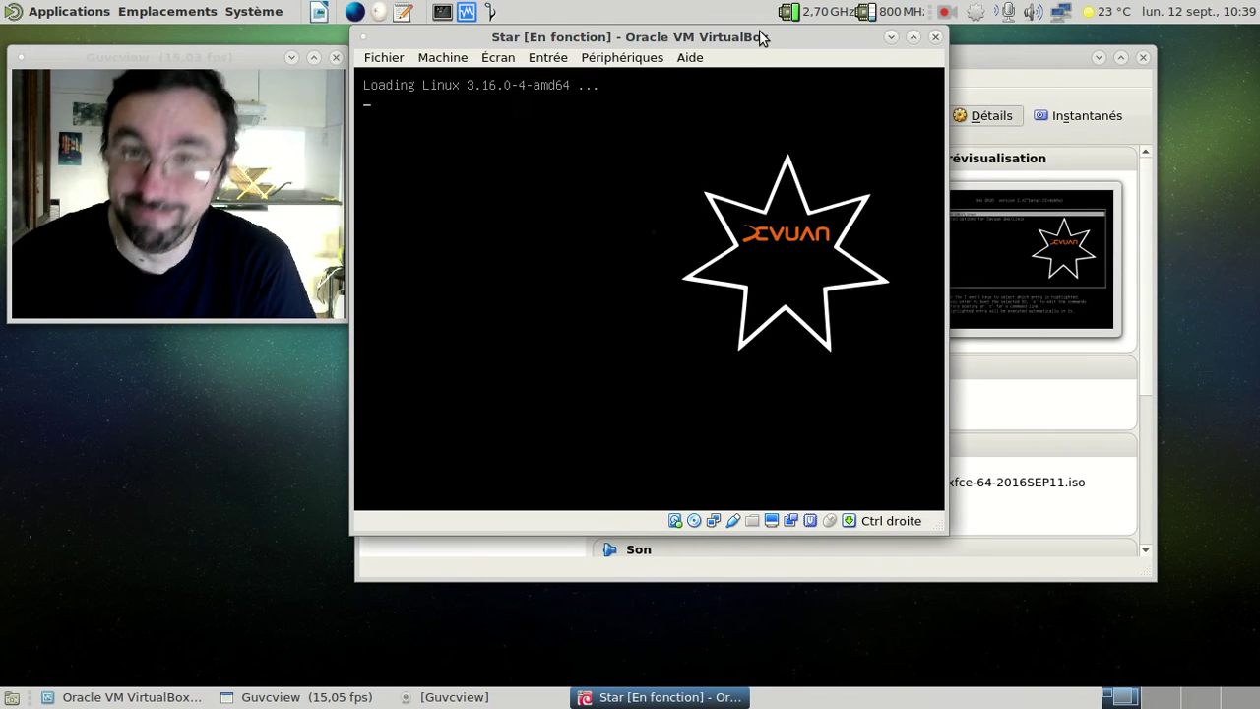
key(Control_R+f)
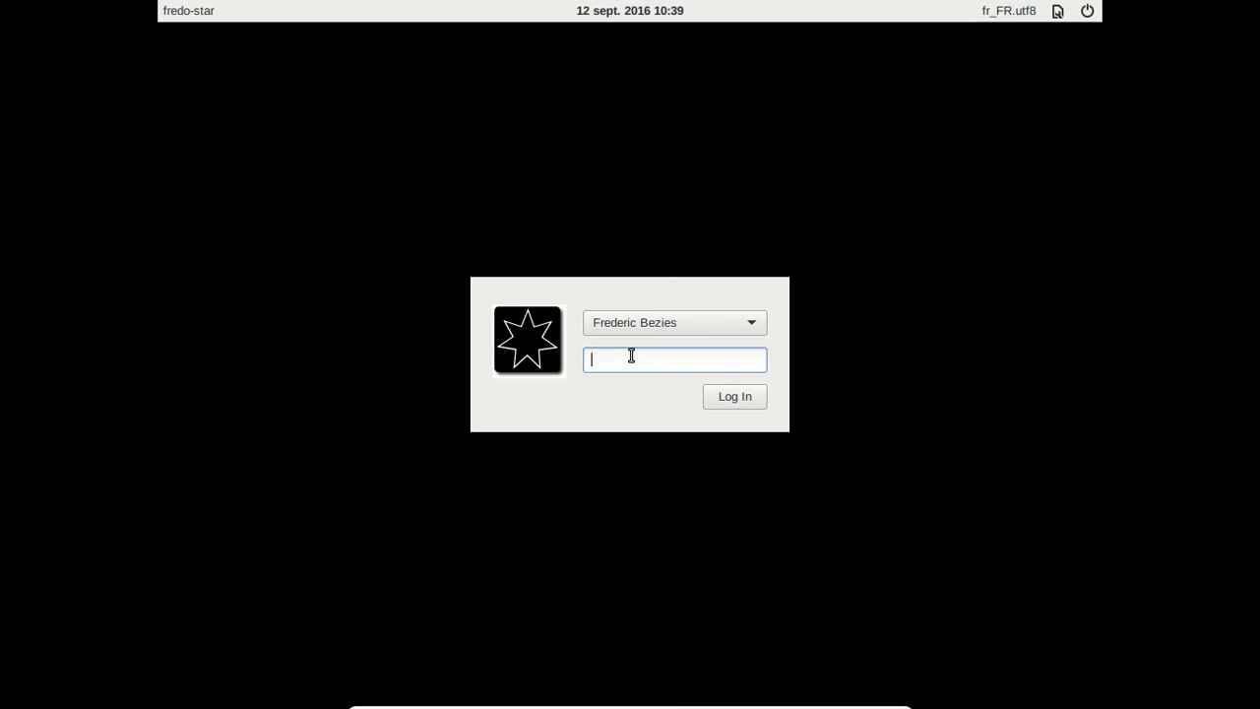
Step: Log in to the Star desktop session by entering the account password
text(********)
key(Return)
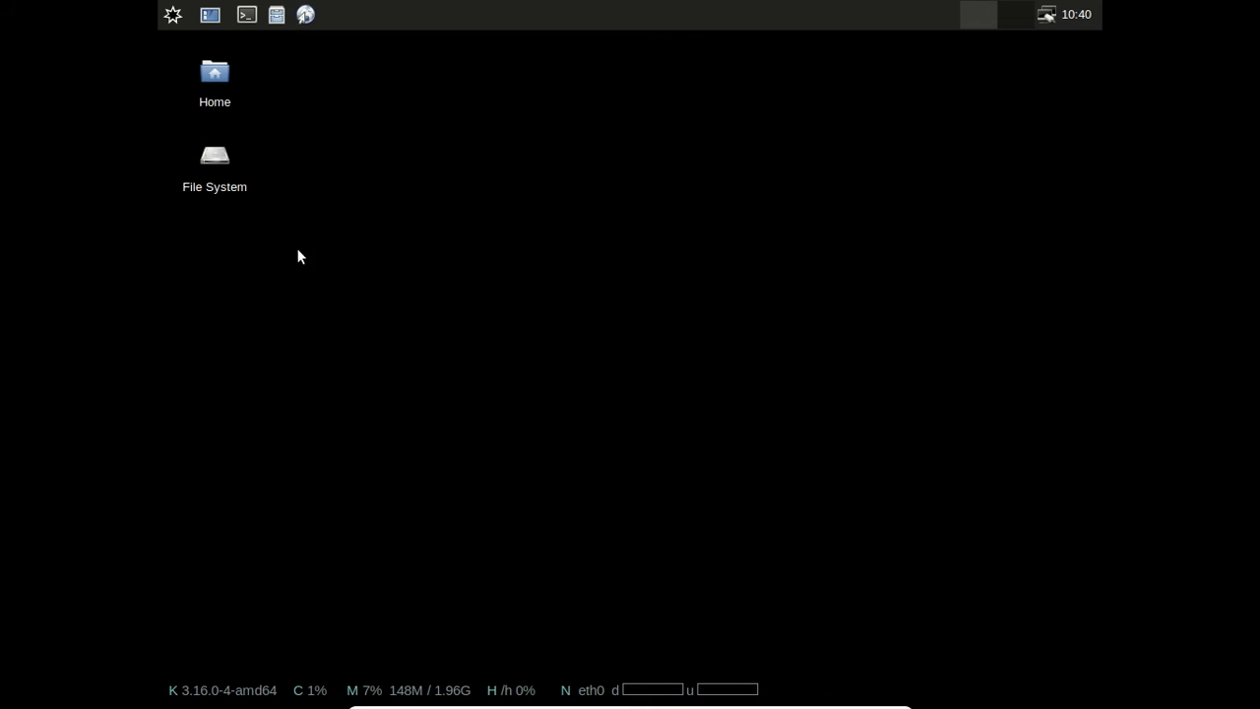
Step: Open the Home folder from the desktop and display its contents as icons
click(209, 89)
double_click(210, 94)
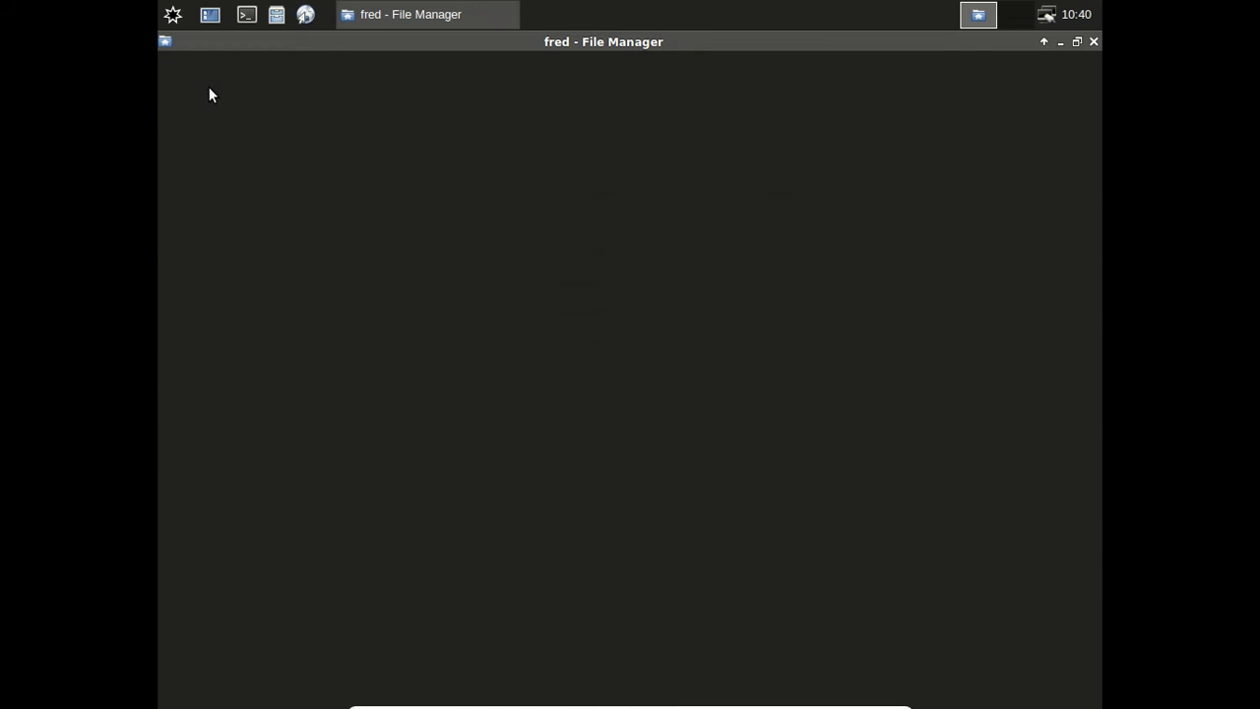
click(1074, 41)
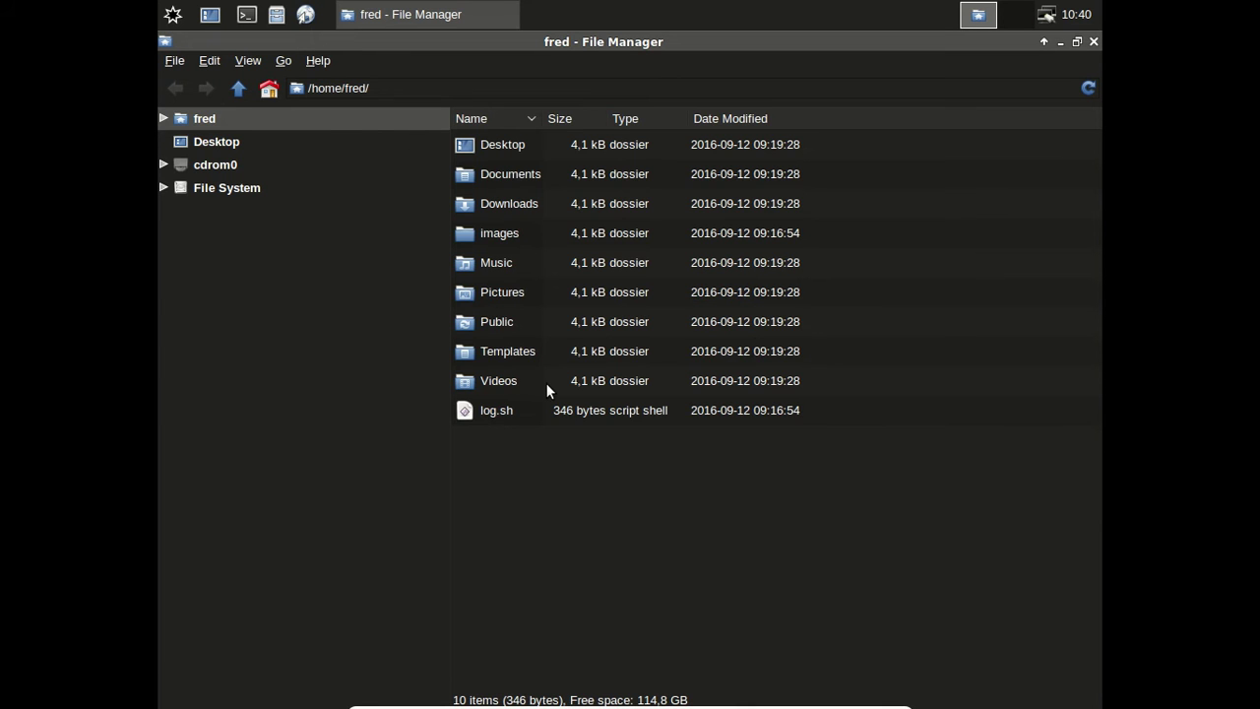
key(ctrl+1)
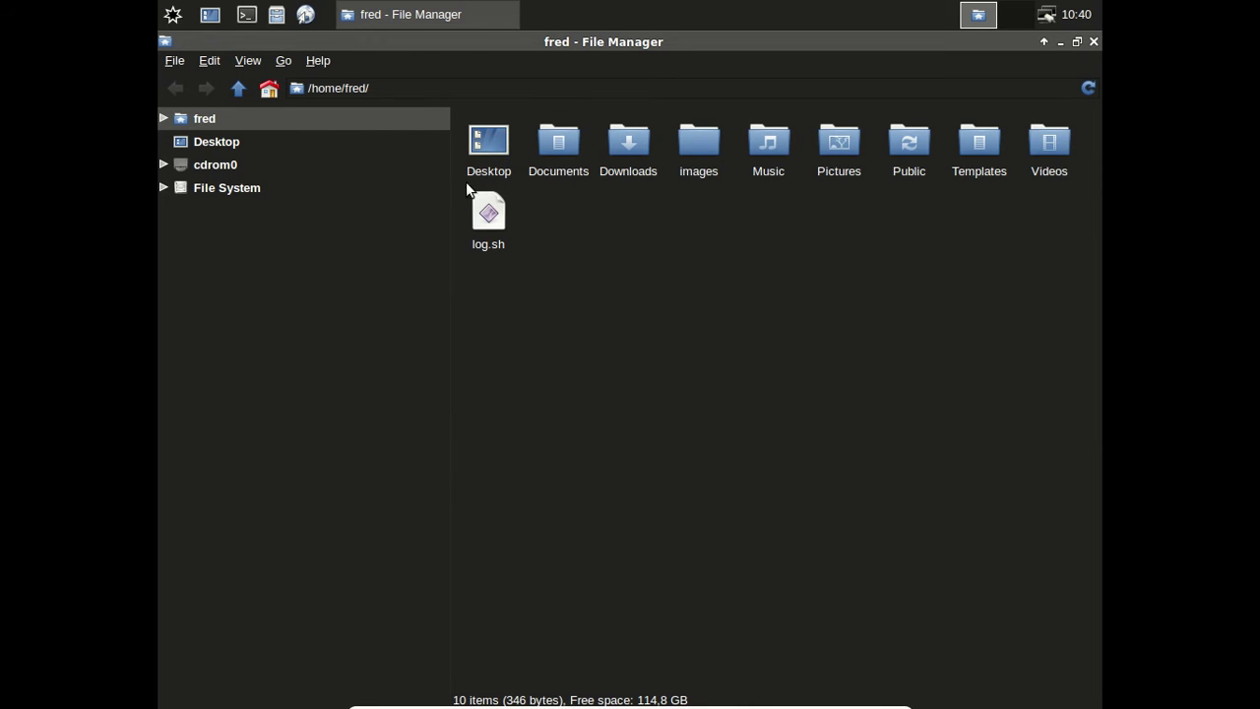
Step: Check the file manager's version information and close the file manager
click(318, 60)
click(330, 104)
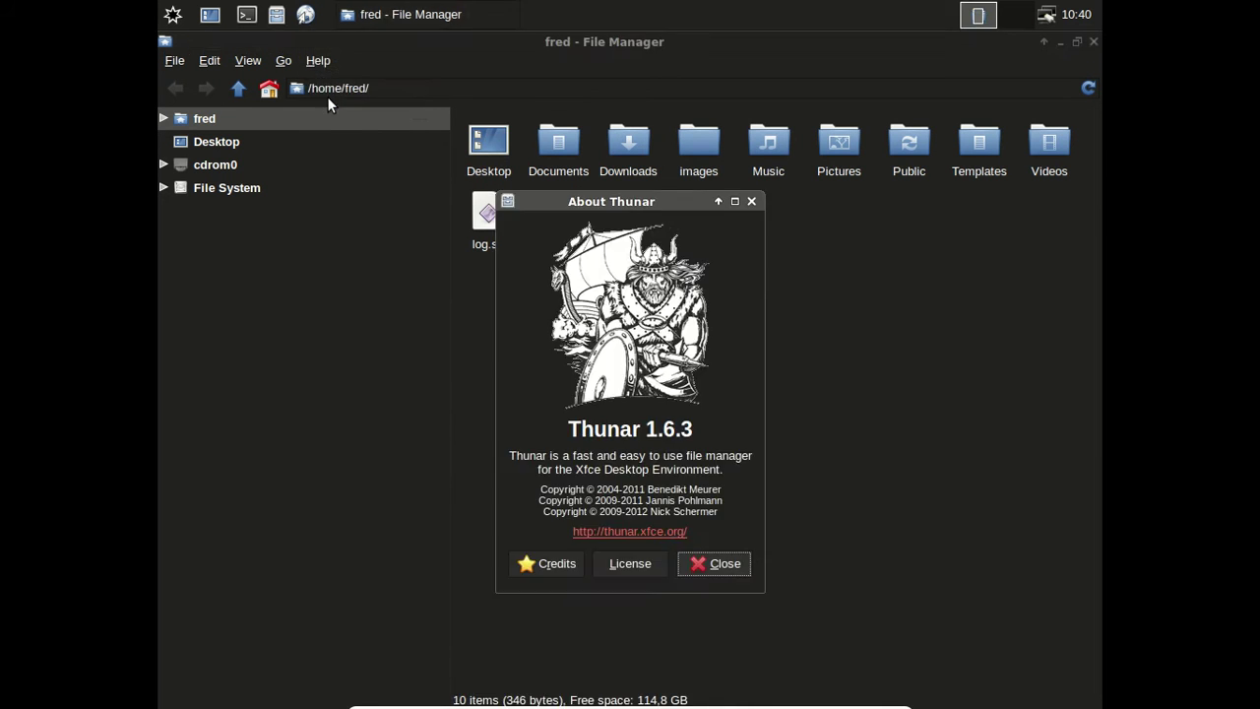
click(723, 564)
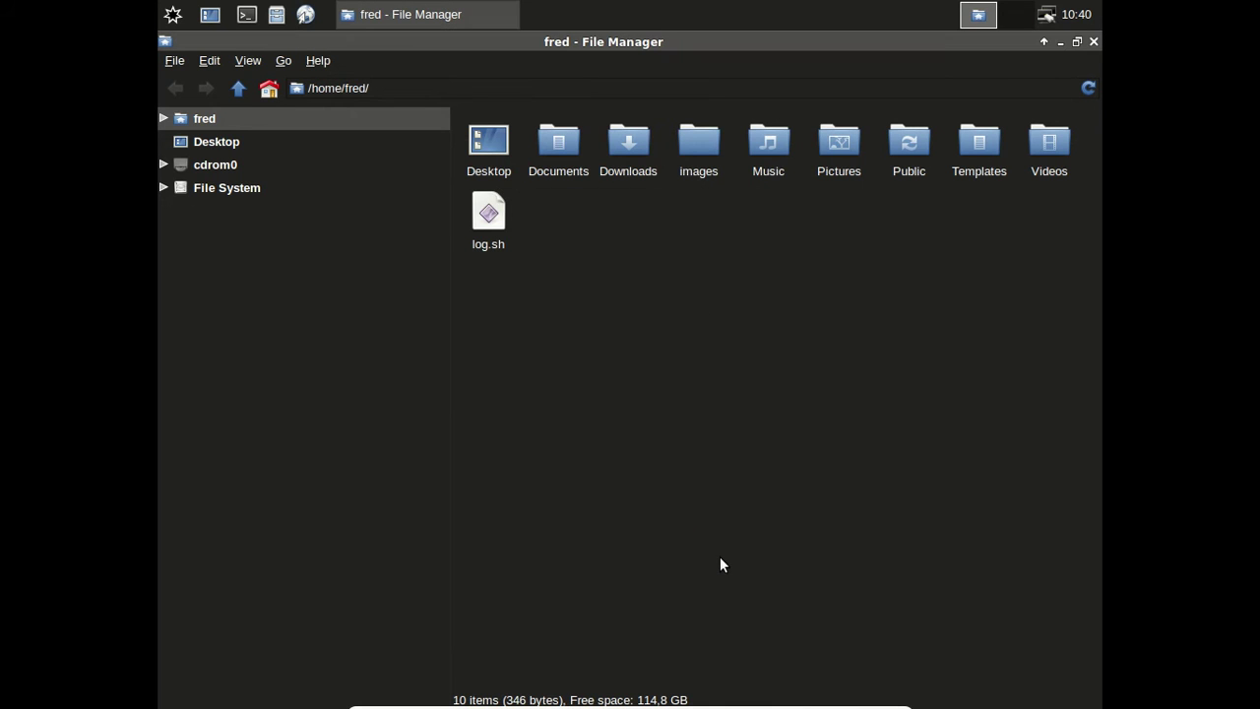
click(1092, 42)
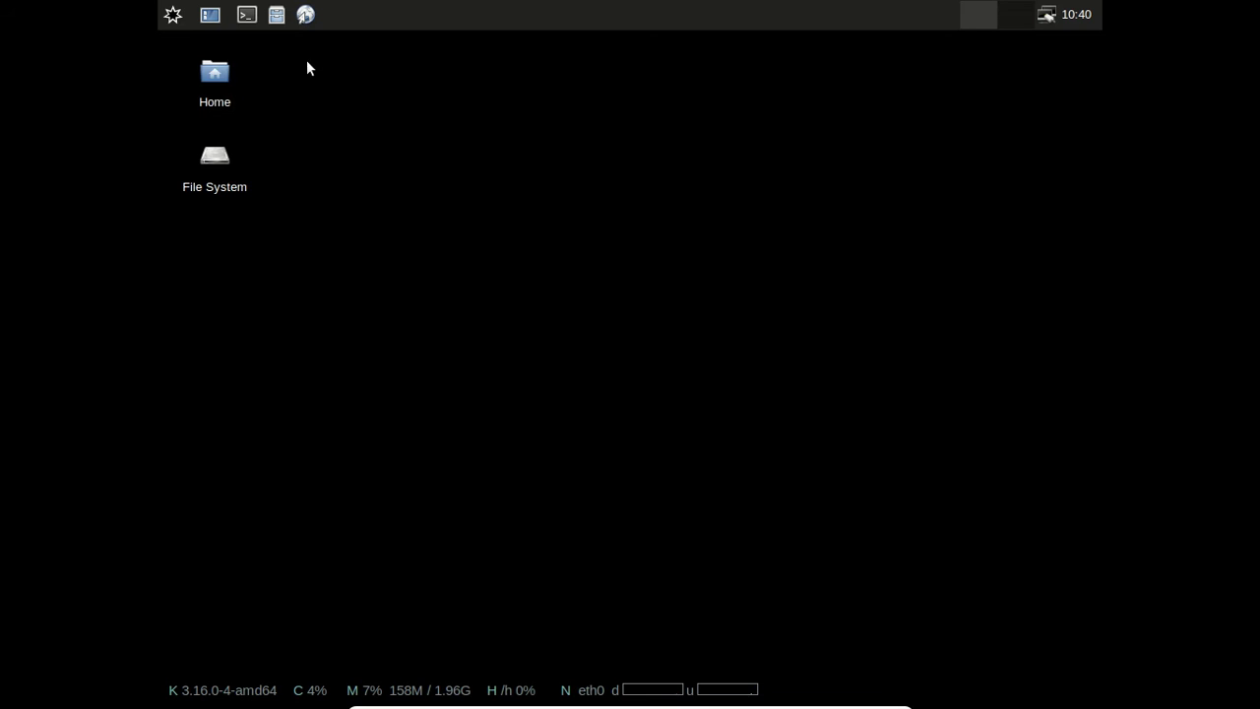
Step: Open the archive manager (Gestionnaire d'archives), check its version information, and close it
click(178, 23)
mouse_move(237, 177)
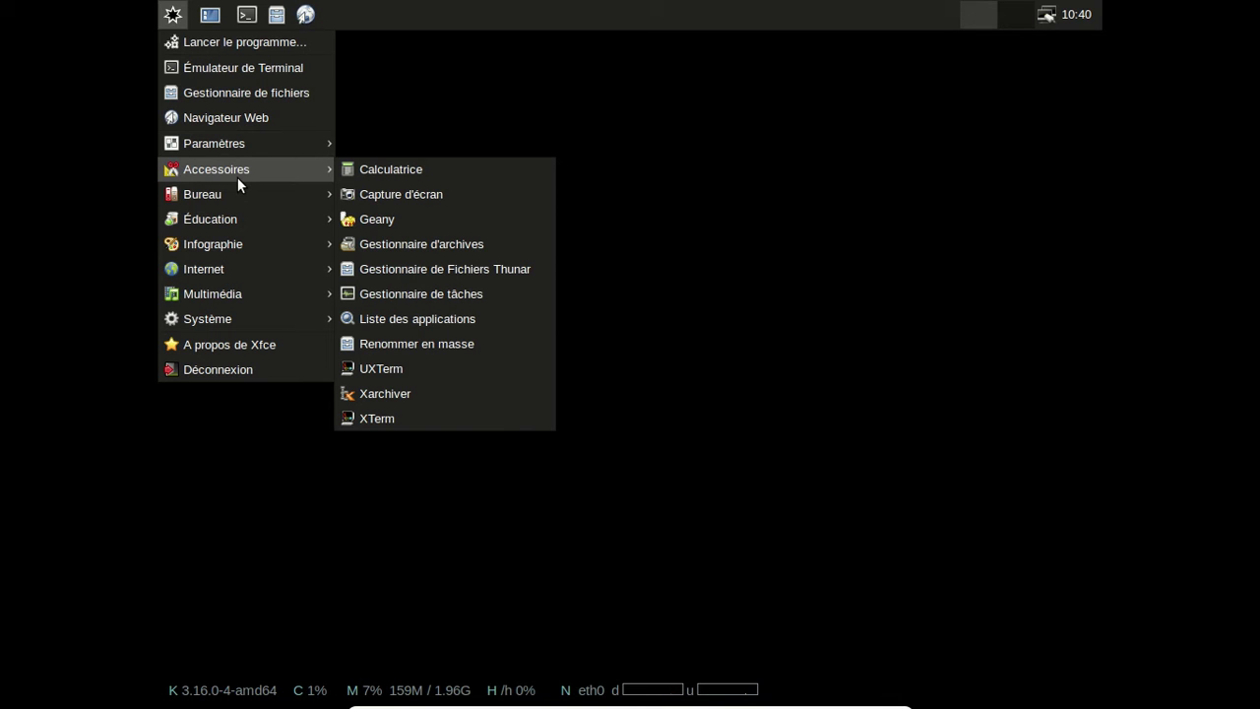
click(425, 246)
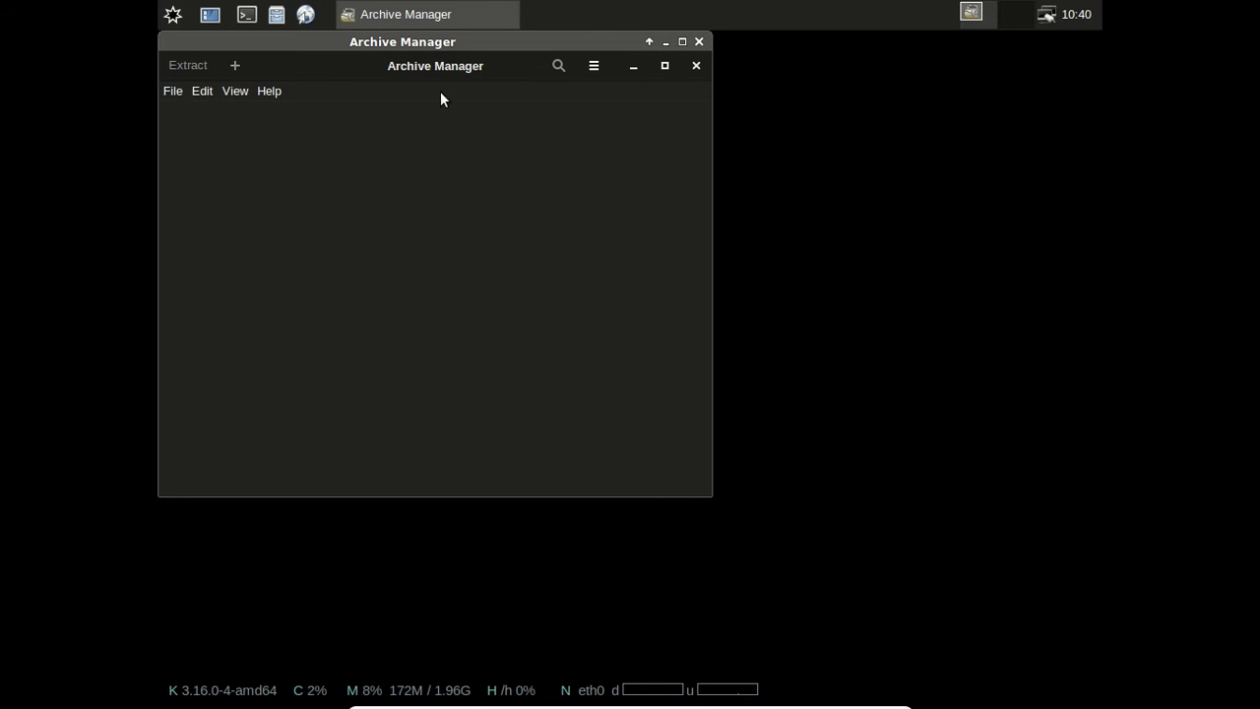
click(277, 90)
click(289, 129)
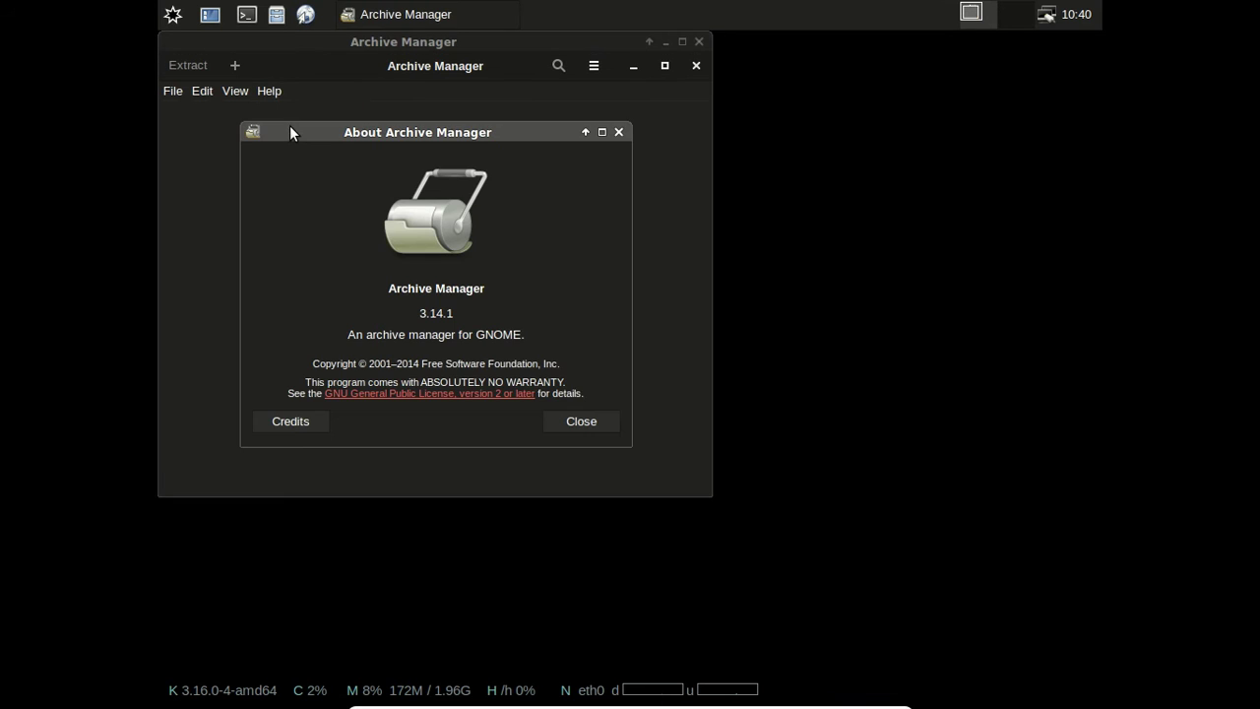
click(581, 421)
click(695, 56)
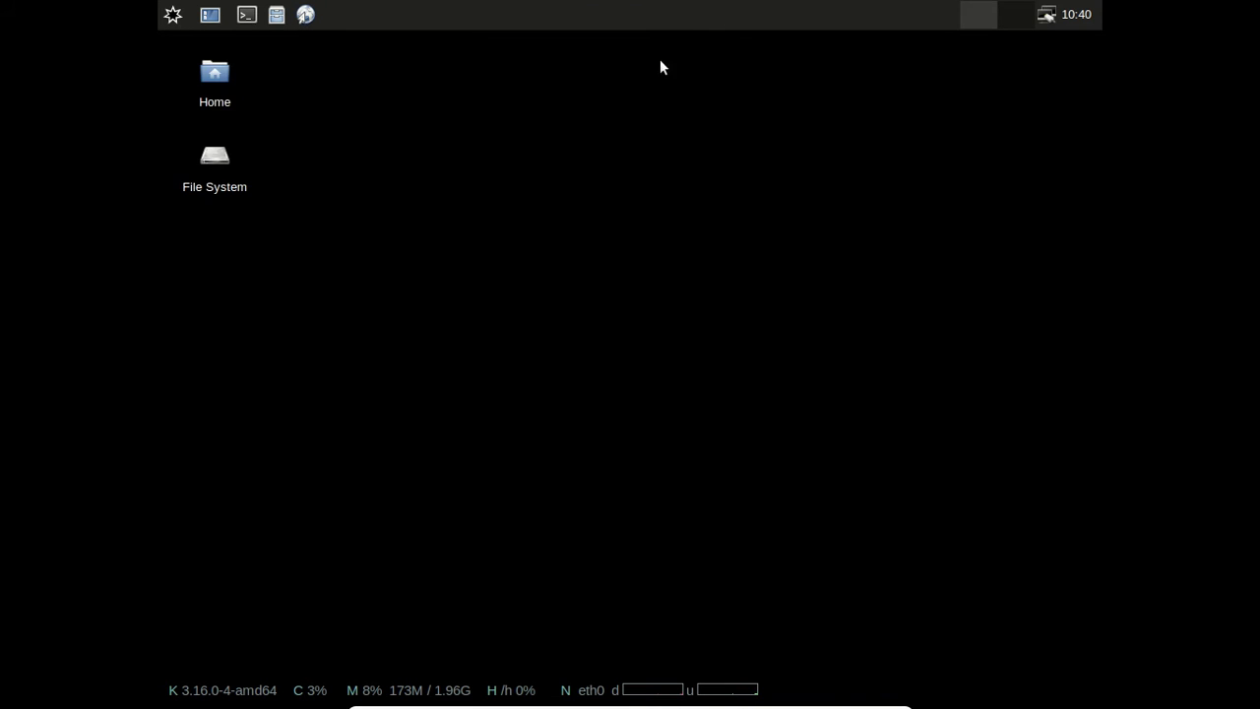
Step: Open the Audio Mixer from the multimedia applications to view its playback controls, and close it
click(172, 14)
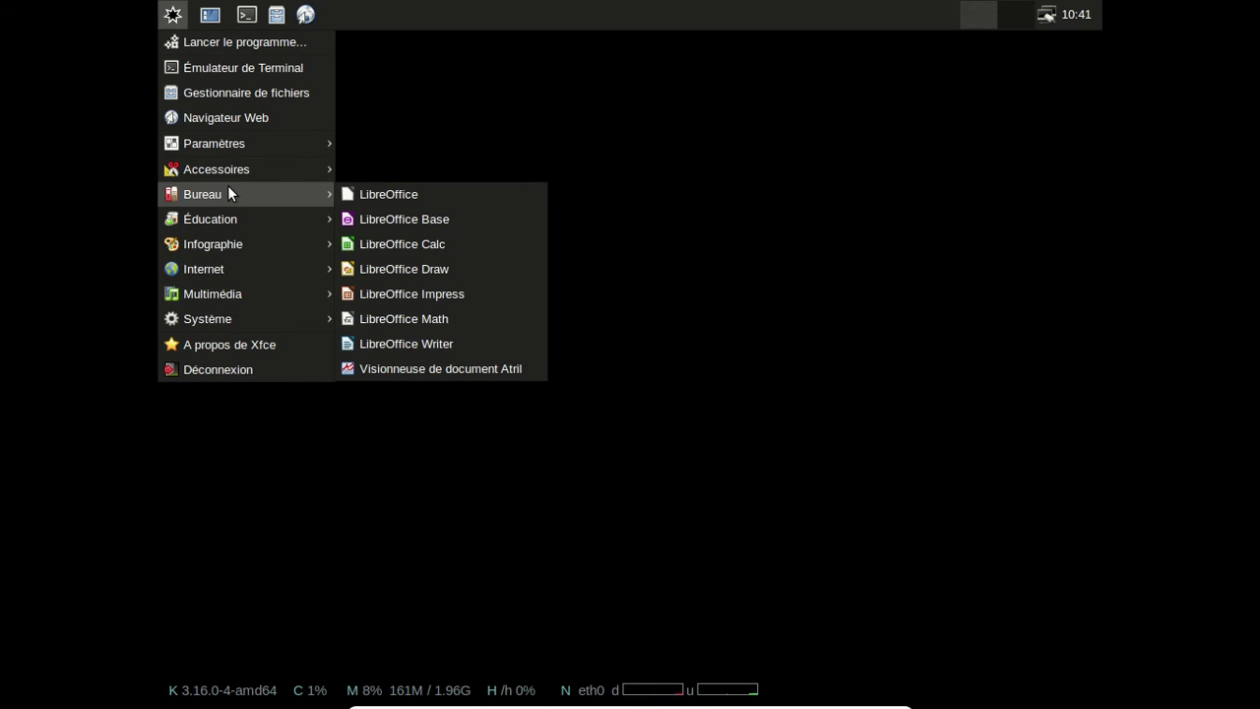
mouse_move(237, 291)
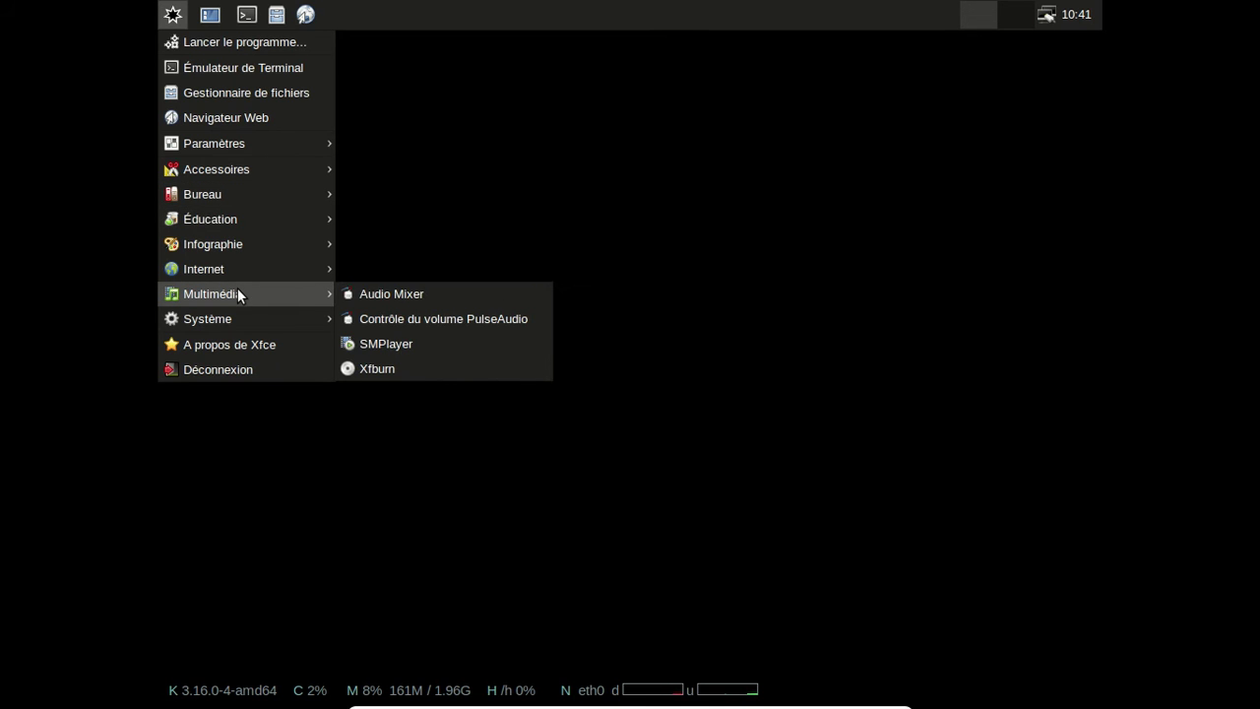
click(415, 292)
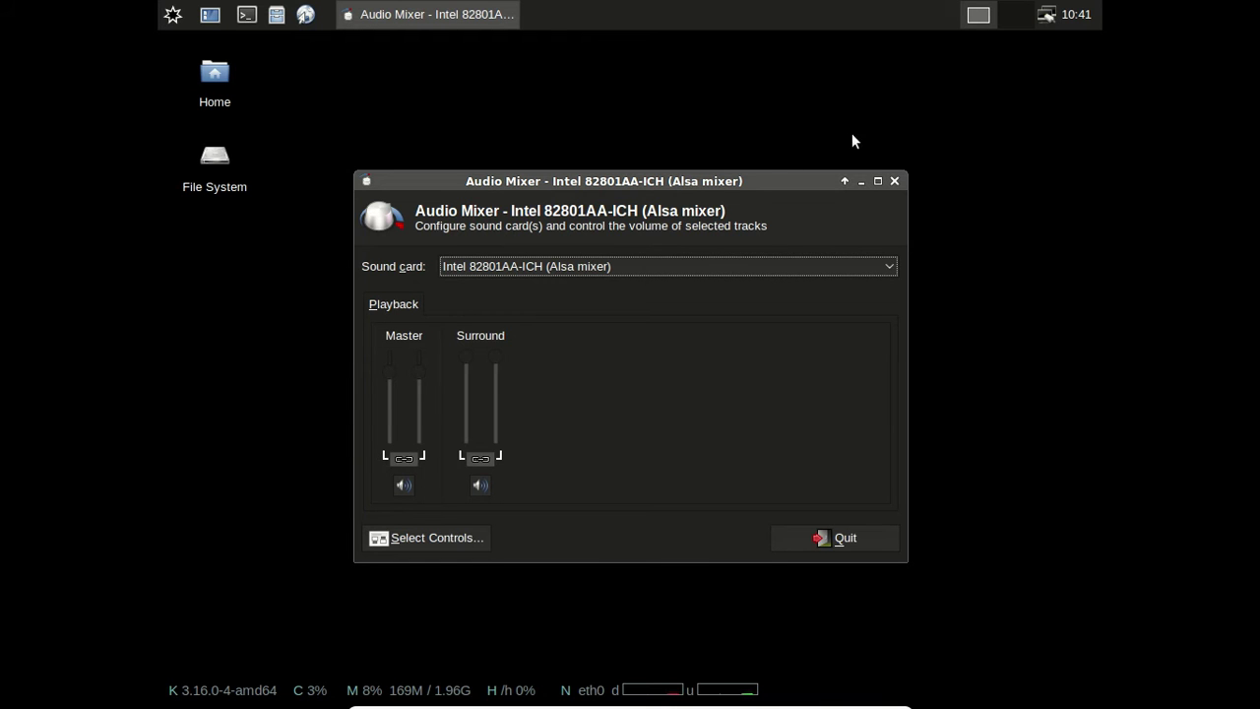
click(894, 181)
Step: Add the Audio Mixer plugin to the desktop panel
right_click(910, 26)
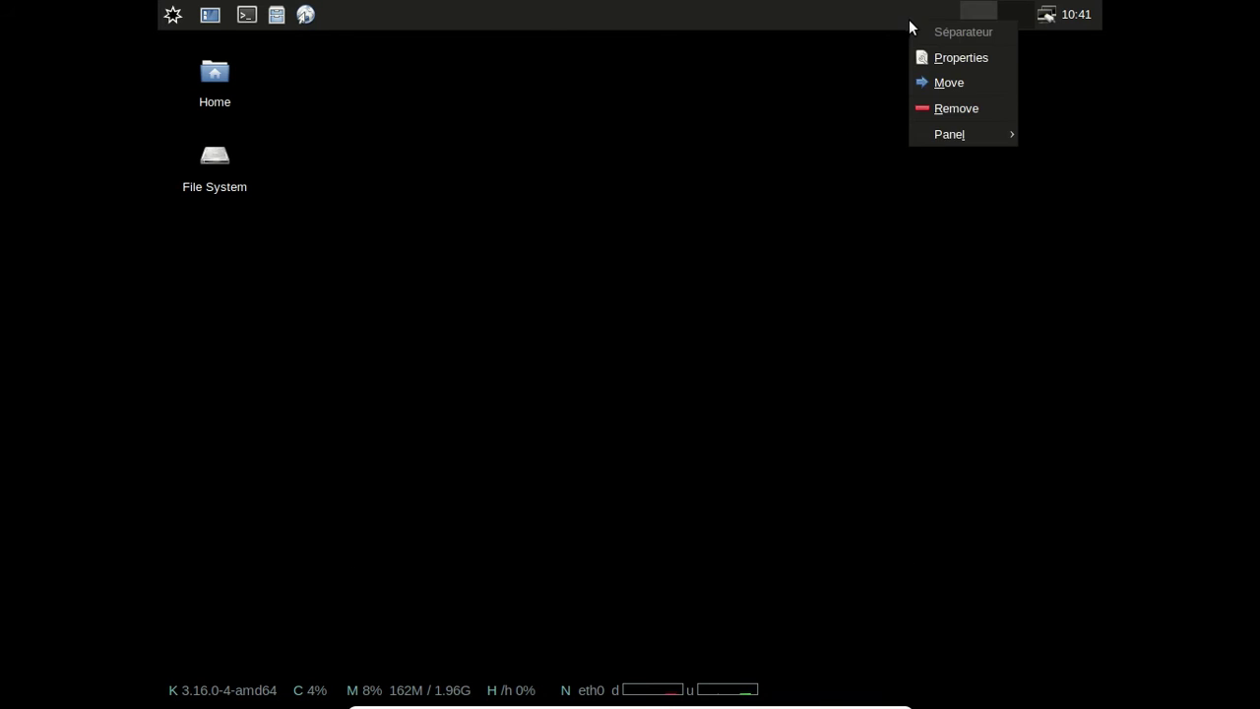
mouse_move(945, 132)
click(873, 134)
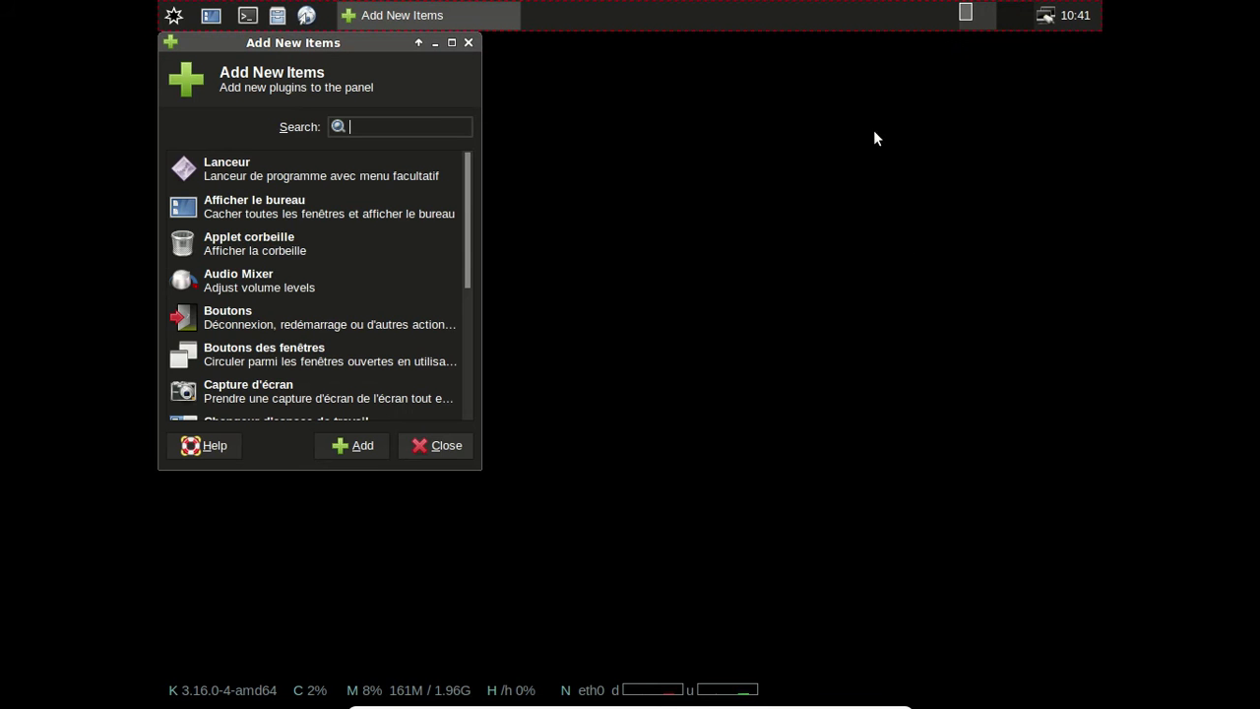
drag(464, 188, 467, 355)
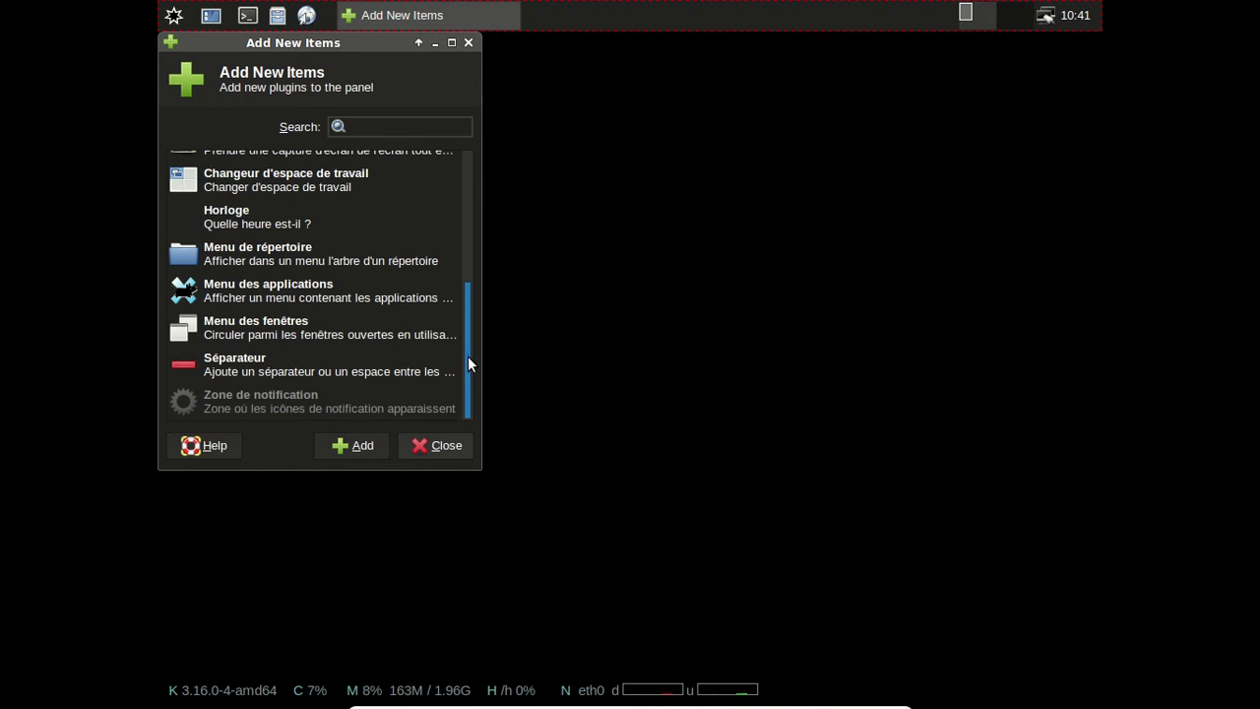
scroll(327, 282, up, 3)
scroll(326, 282, up, 3)
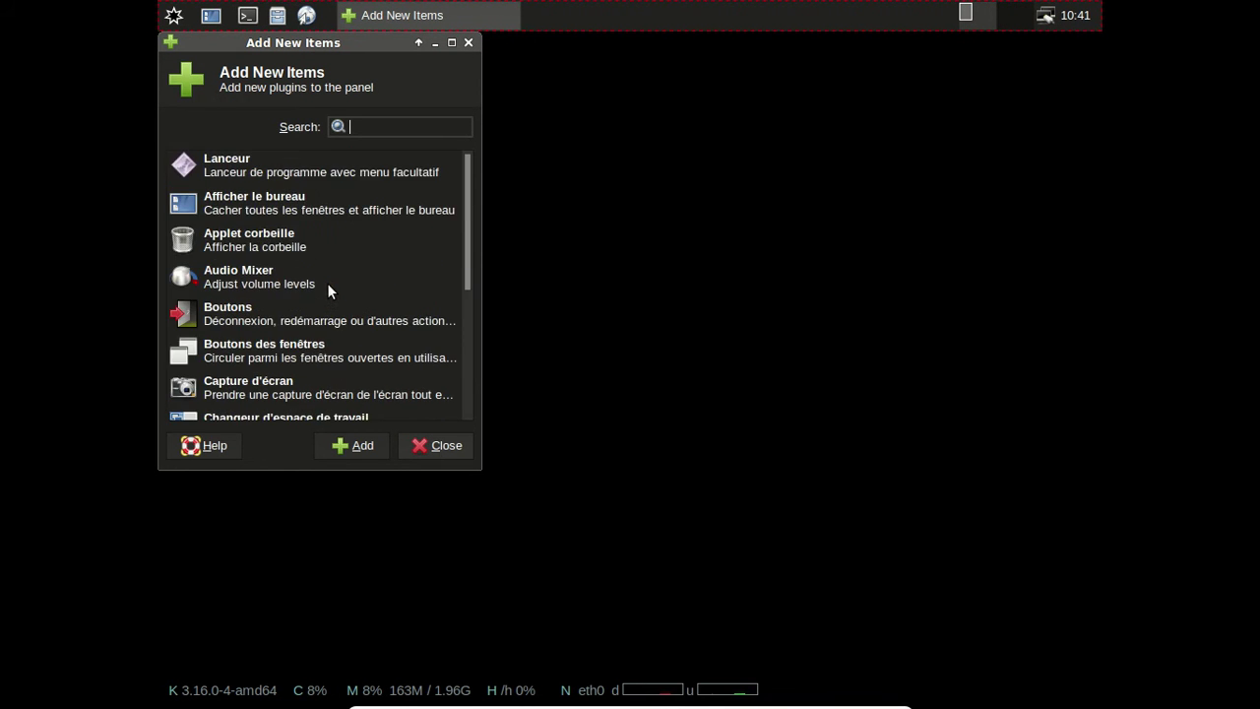
click(298, 275)
click(359, 435)
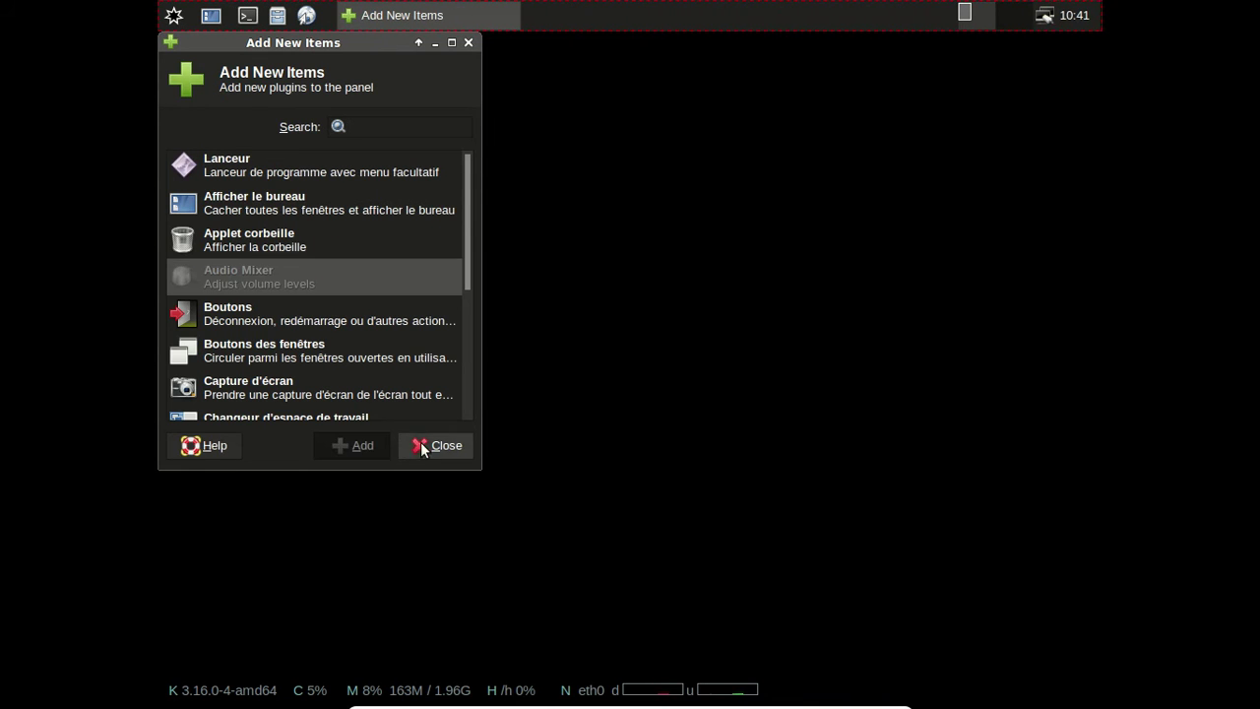
click(426, 443)
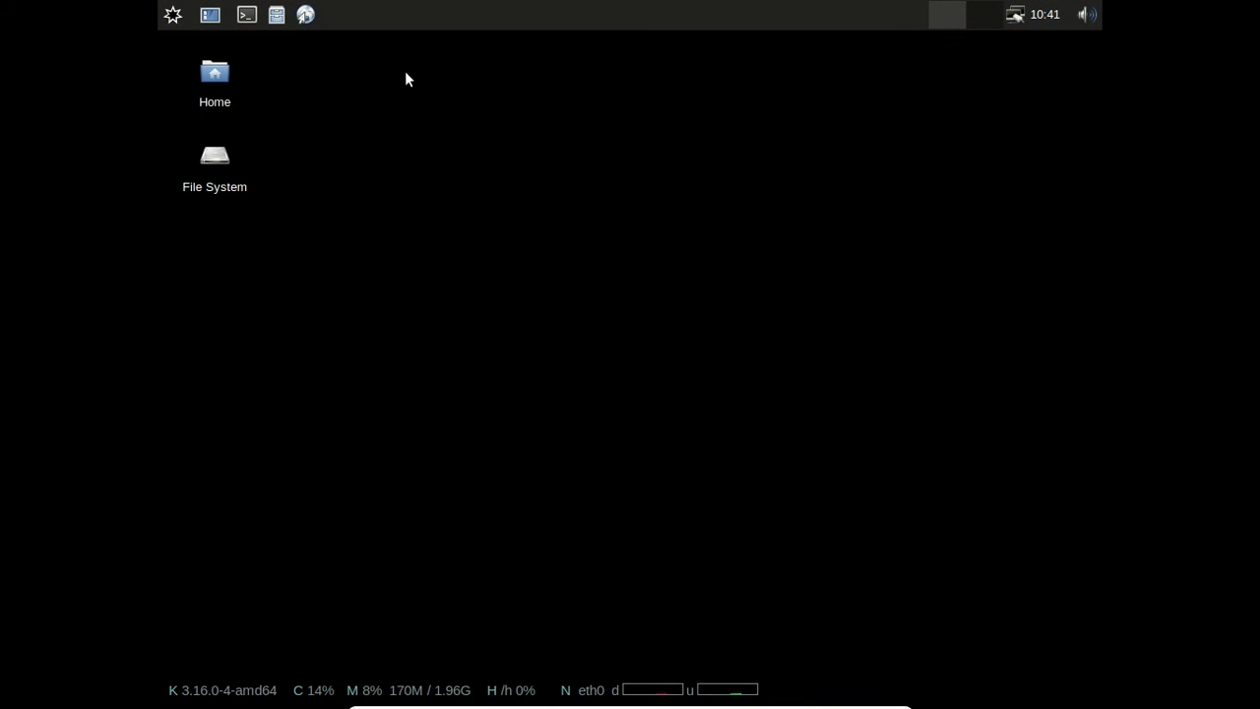
Step: Open a terminal, move its window toward the centre of the desktop, and run star-welcome
click(246, 16)
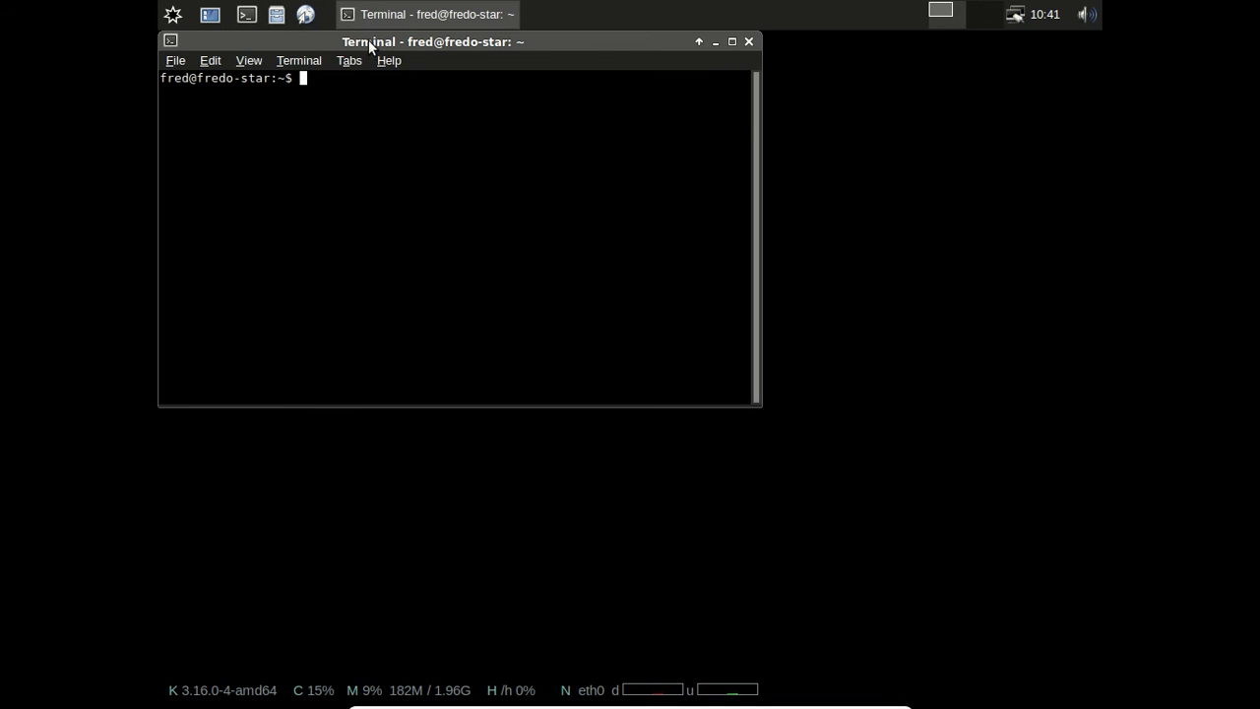
drag(368, 40, 513, 66)
text(star-welcome)
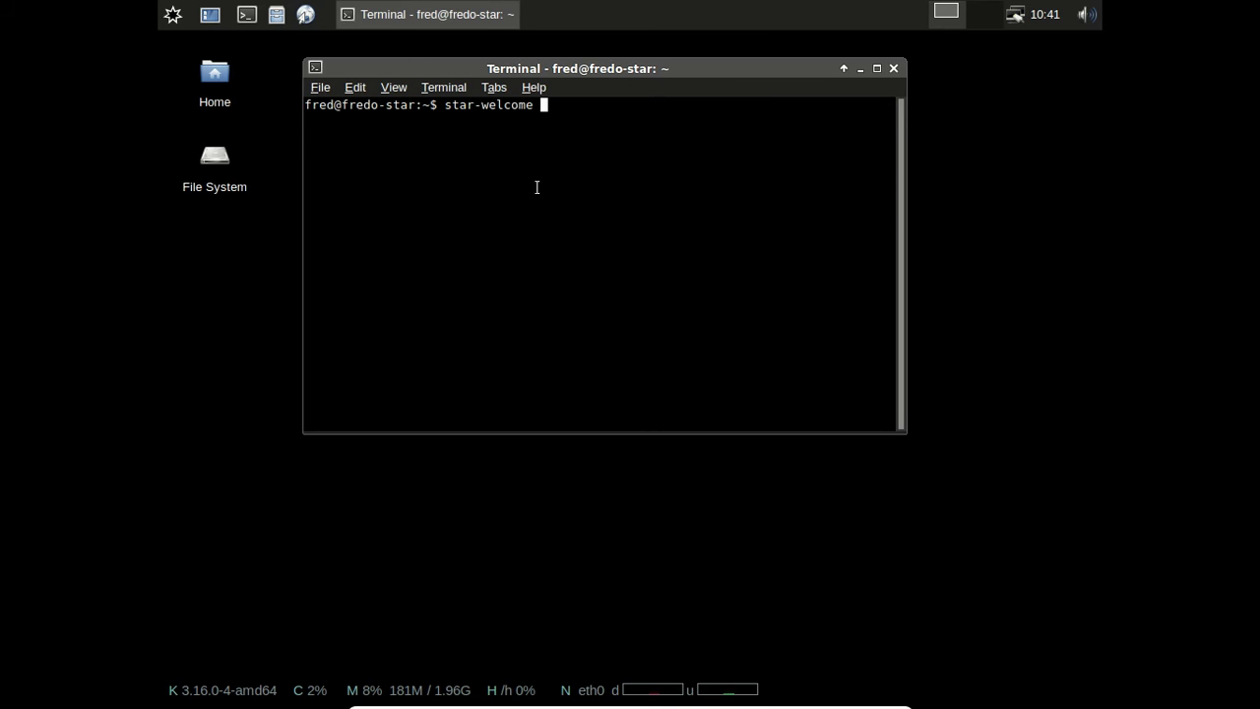
key(Return)
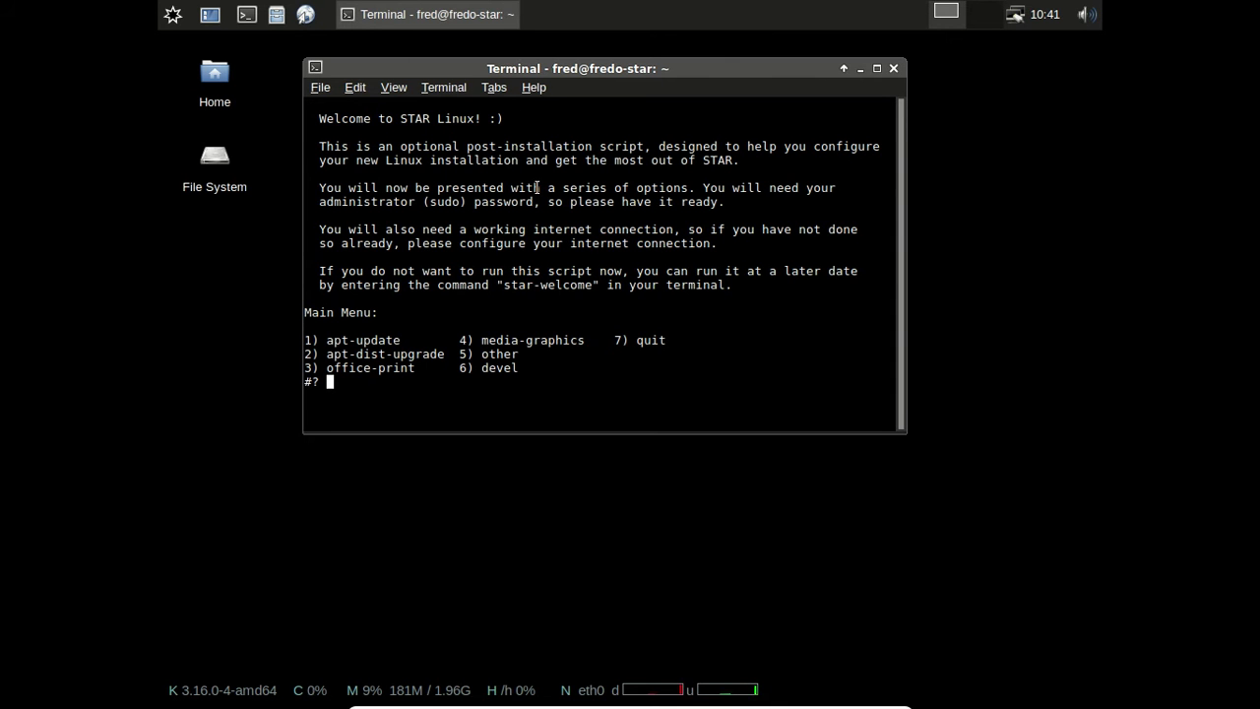
Step: Run install-printer-packages from the office-print options, authenticating with the sudo password, and reopen that option's installation prompt
text(3)
key(Return)
text(2)
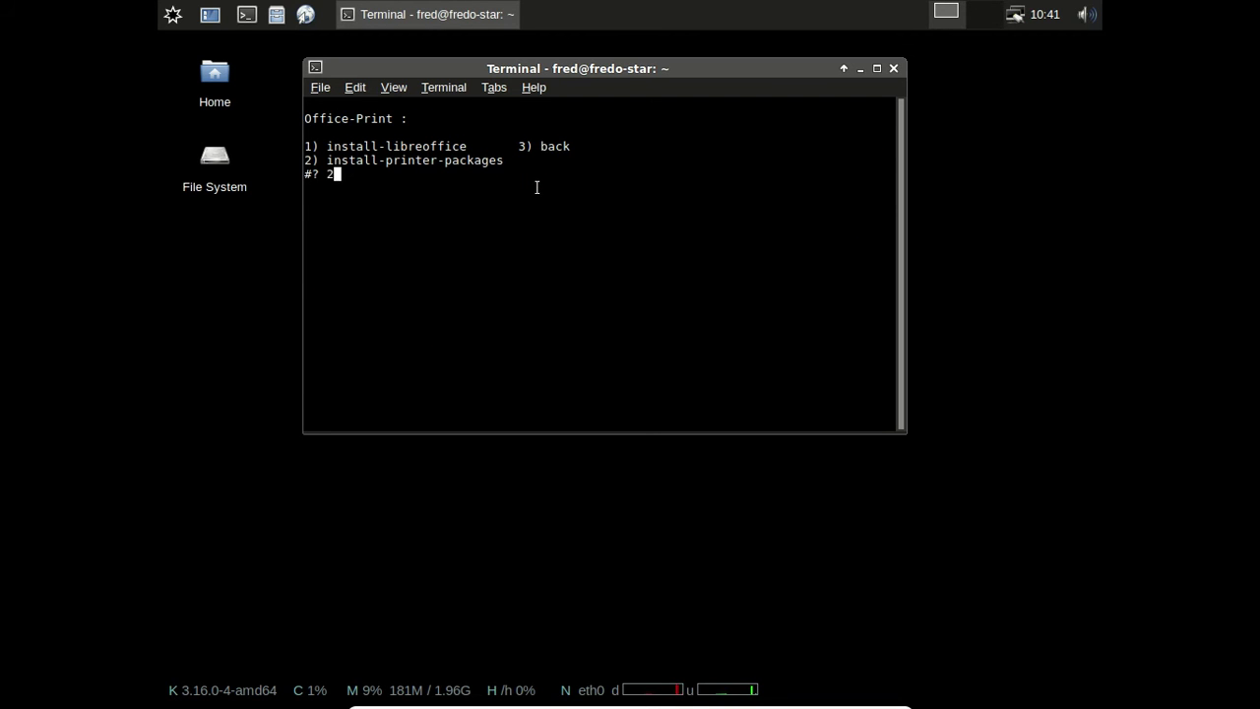
key(Return)
key(Return)
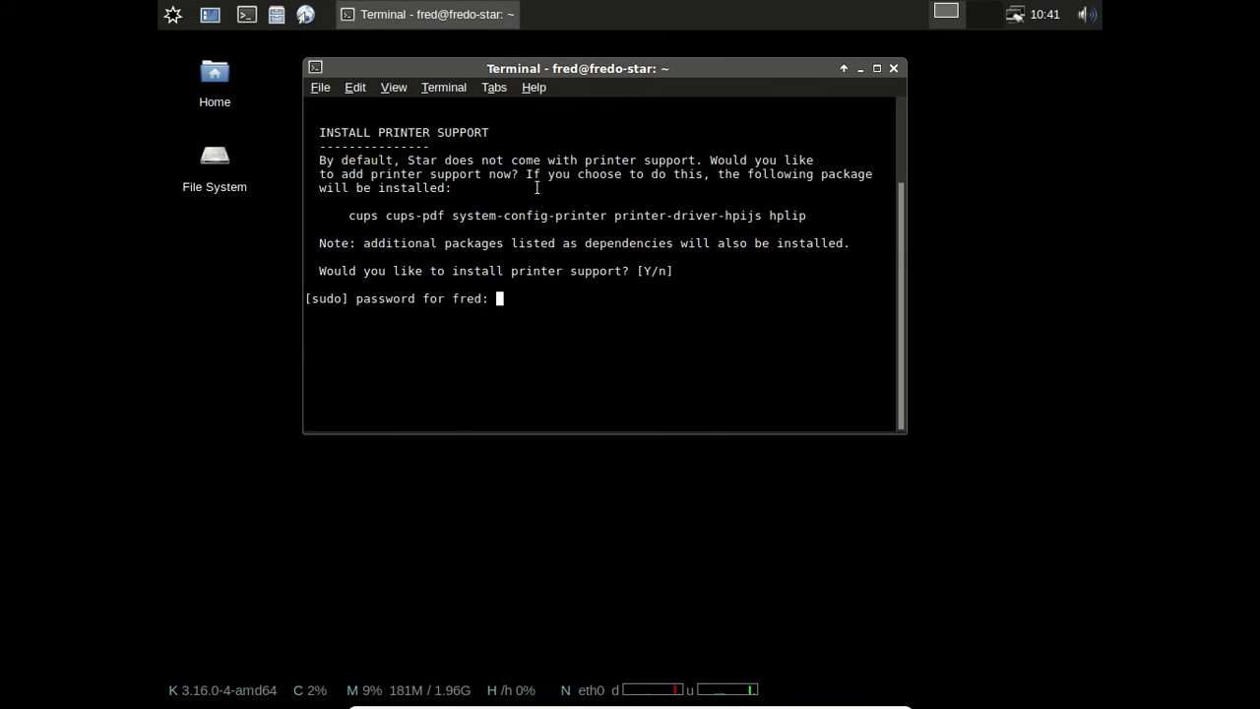
key(Return)
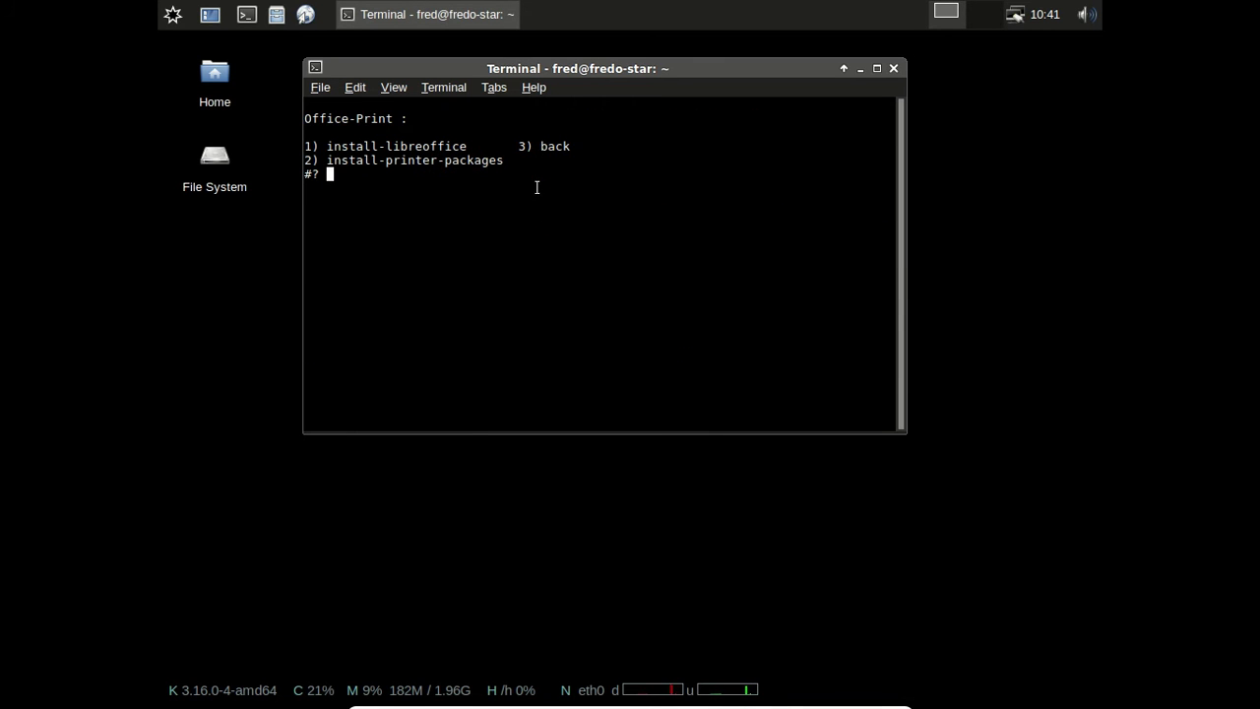
text(2)
key(Return)
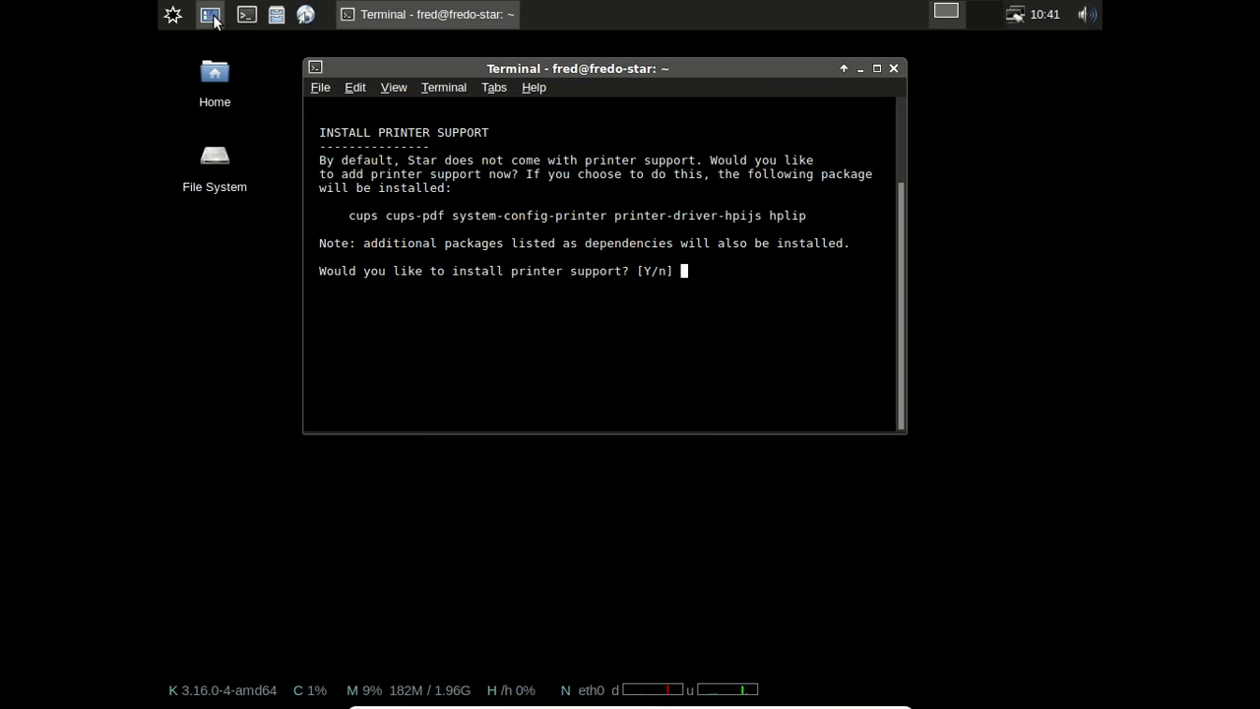
Step: Launch the Synaptic package manager with the account password and move its window lower on the desktop, clear of the terminal's upper text
click(182, 7)
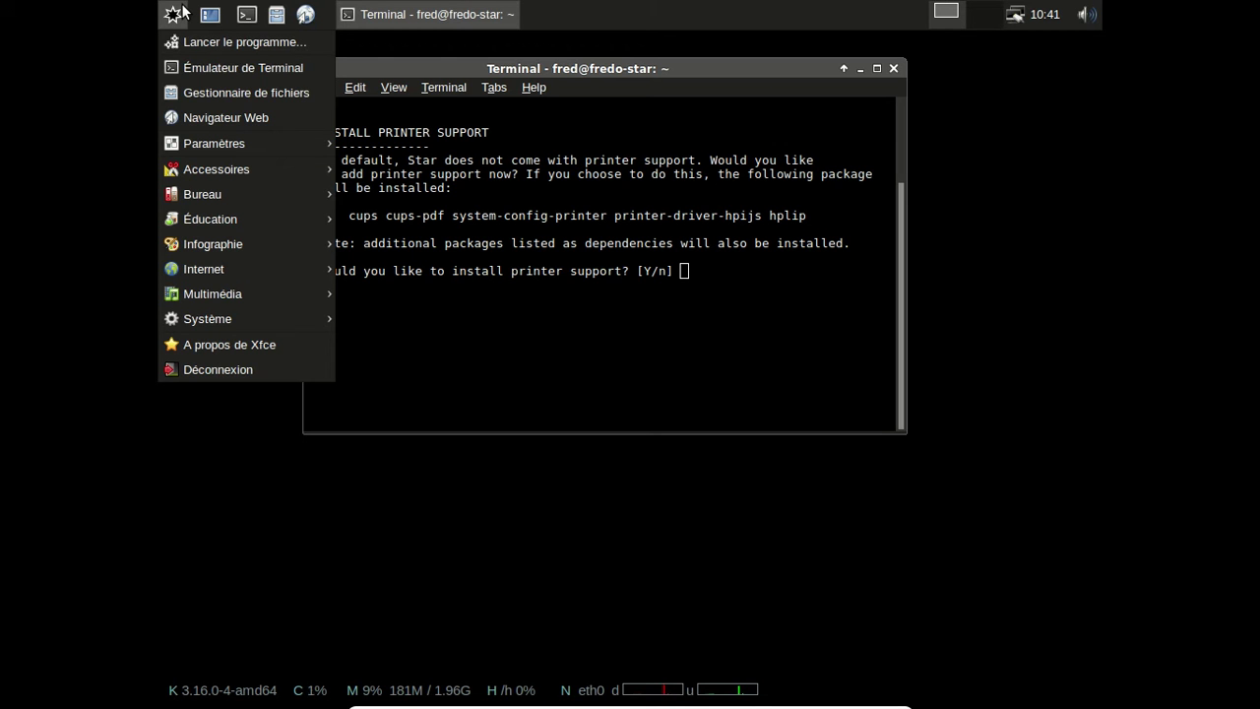
mouse_move(267, 305)
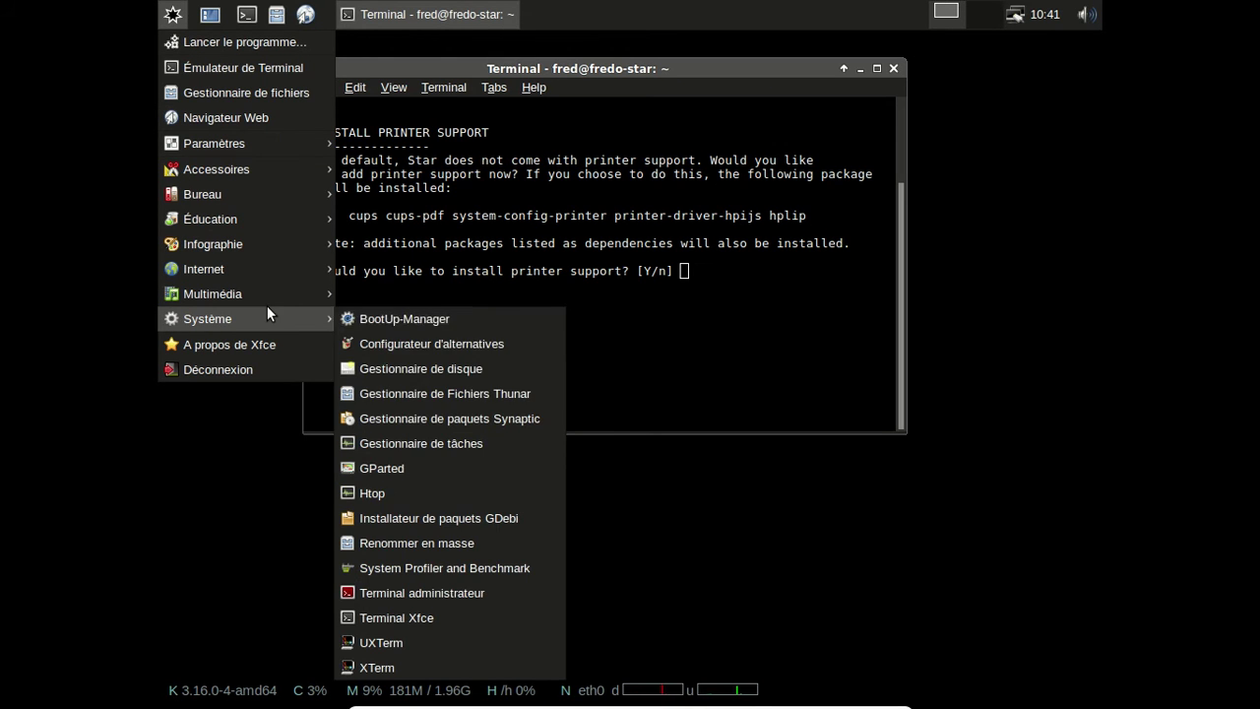
click(484, 409)
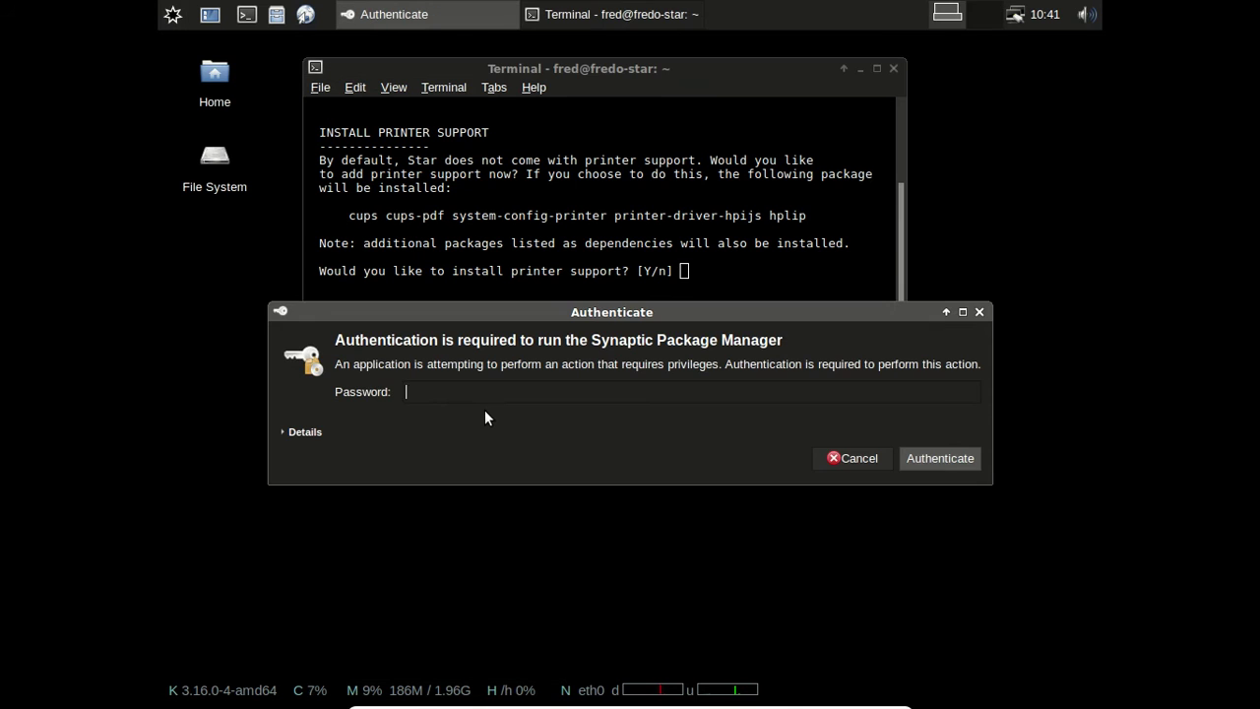
text(•••••••)
key(Return)
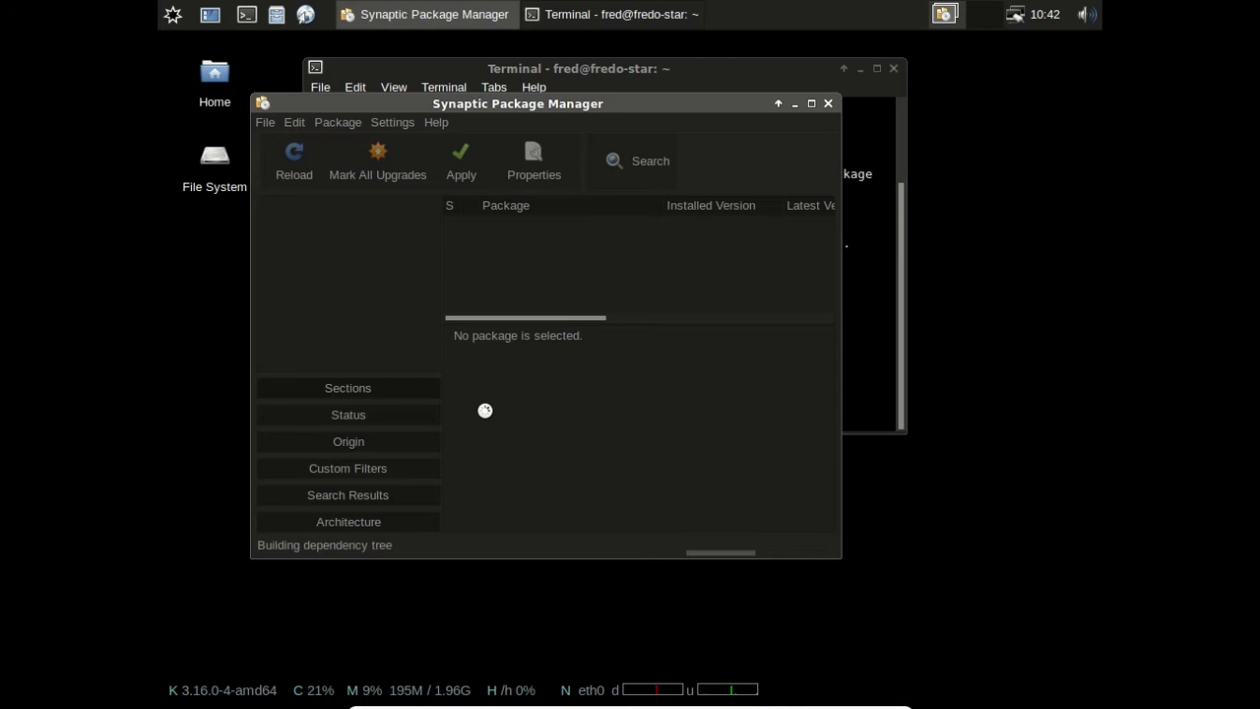
drag(564, 113, 741, 239)
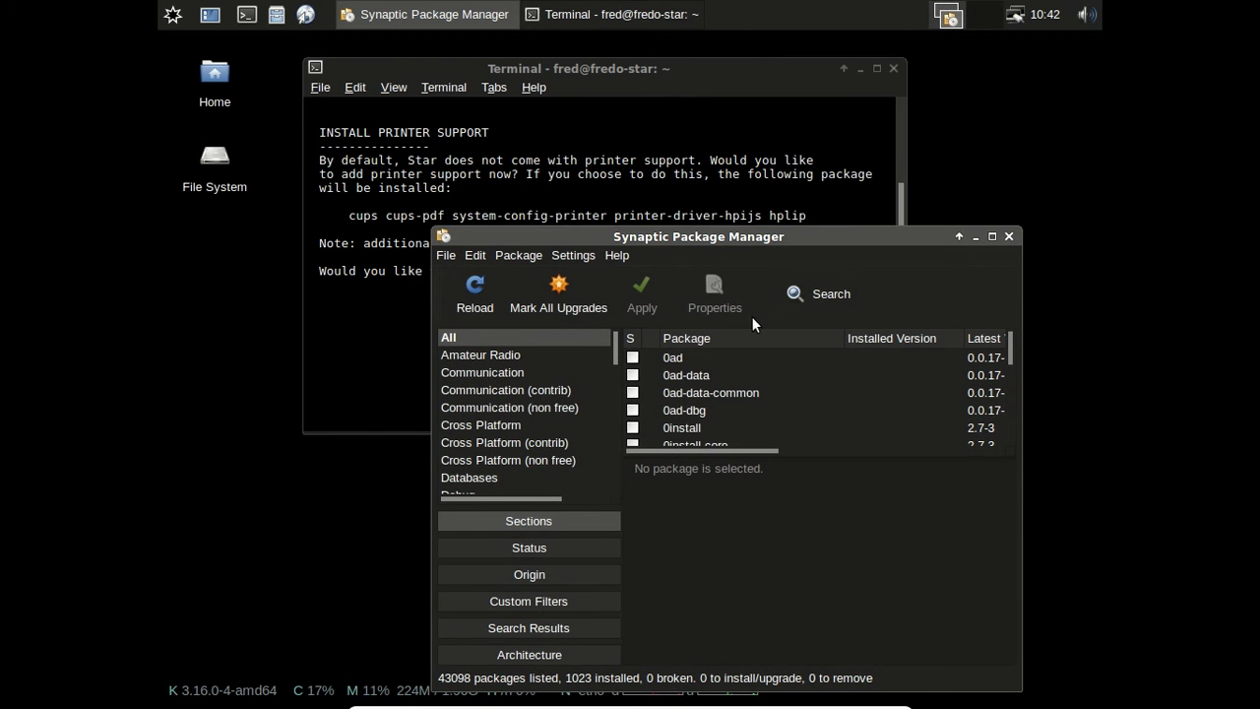
Step: Search the packages for cups and try to mark the cups package for installation, reviewing its dependency details
click(793, 297)
text(cups)
key(Return)
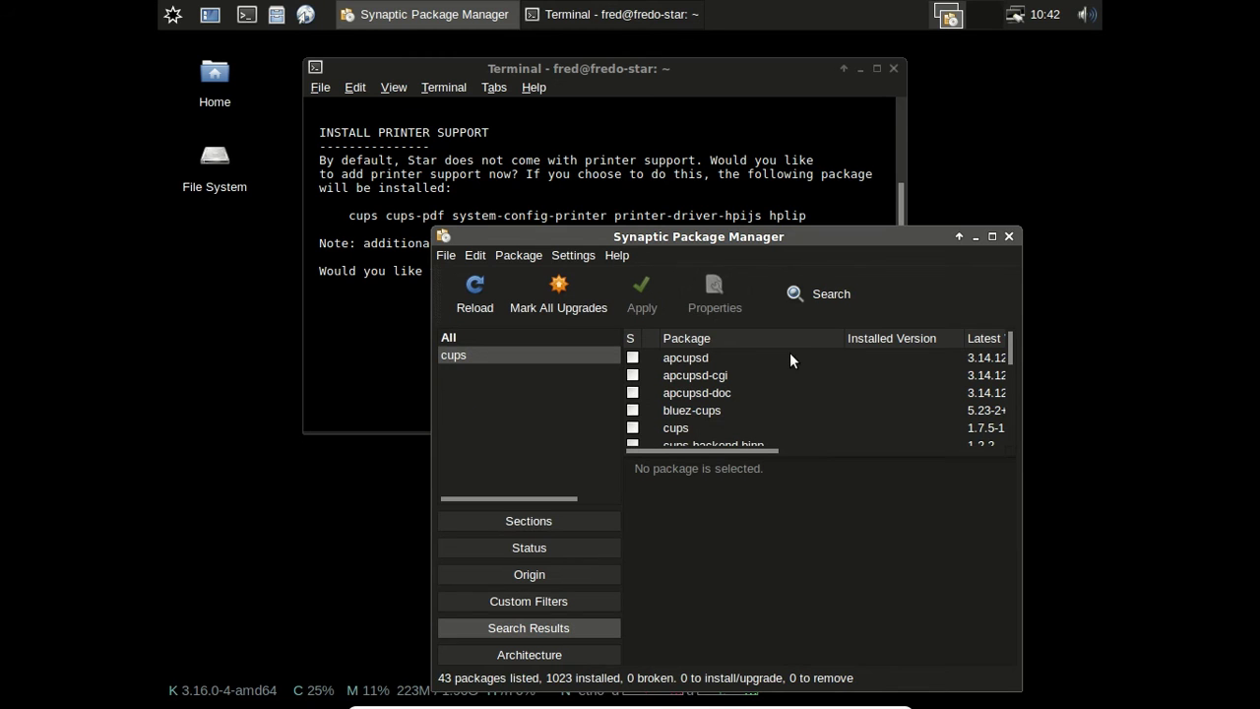
scroll(831, 383, down, 1)
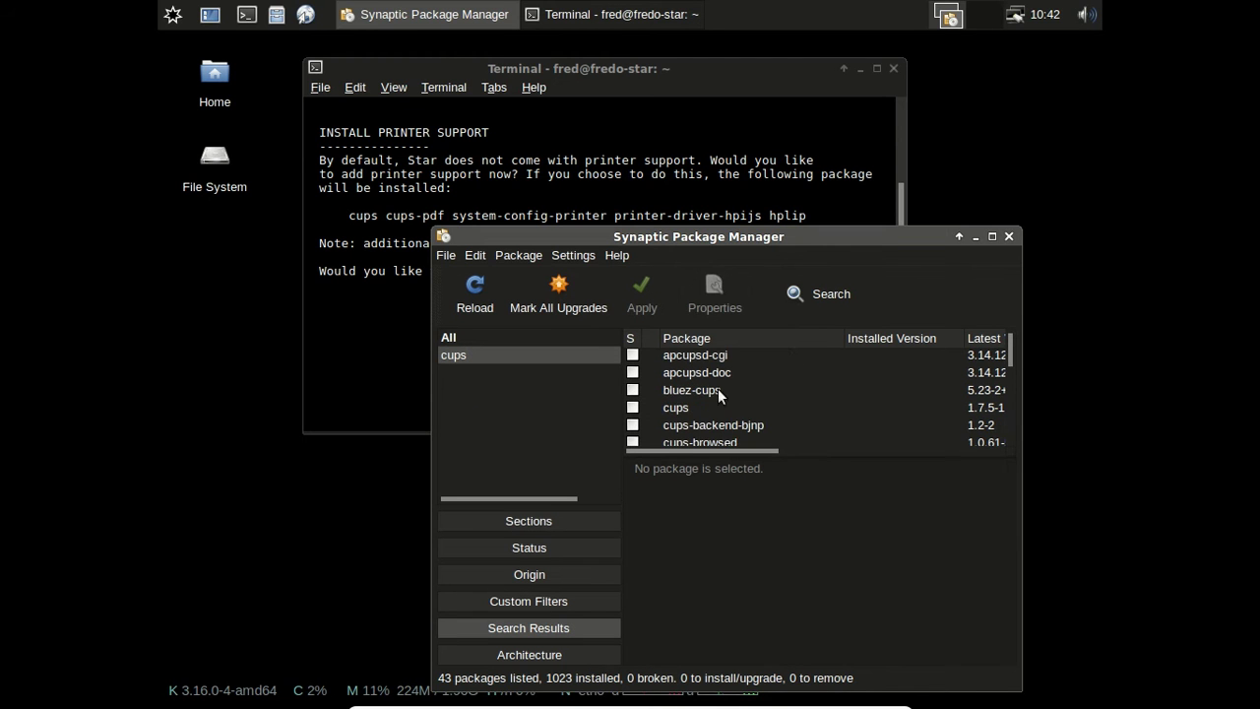
click(638, 410)
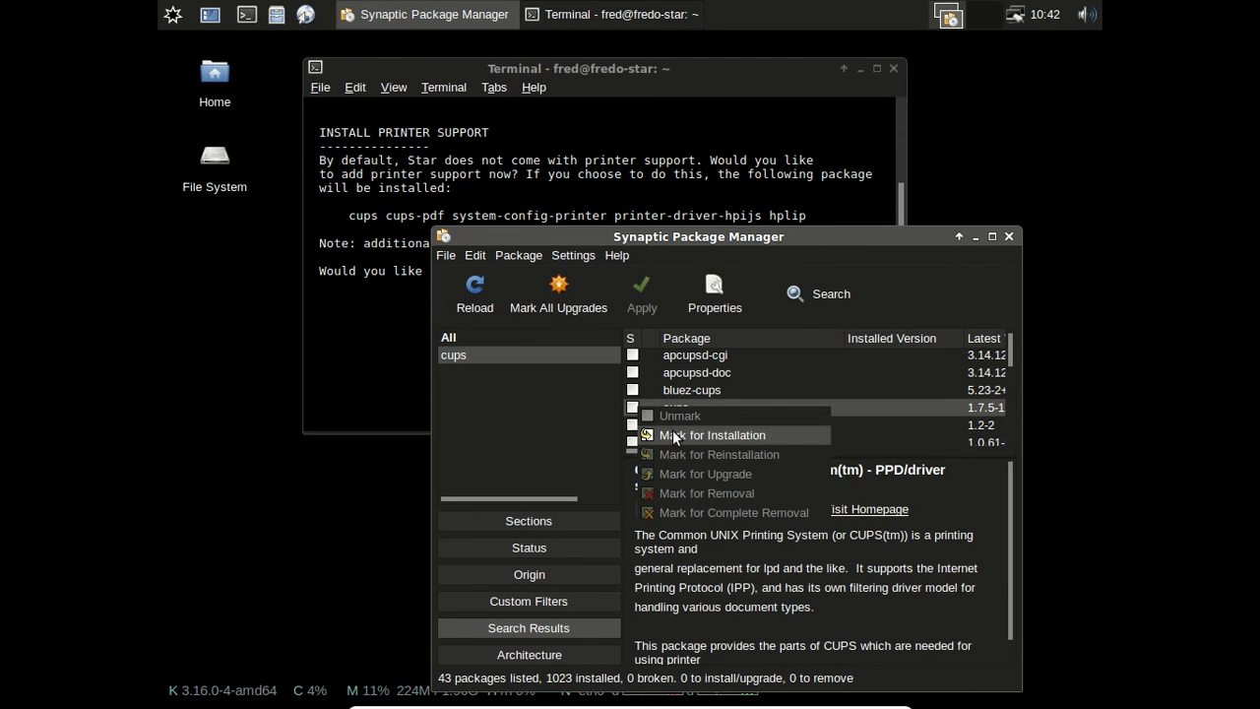
click(673, 430)
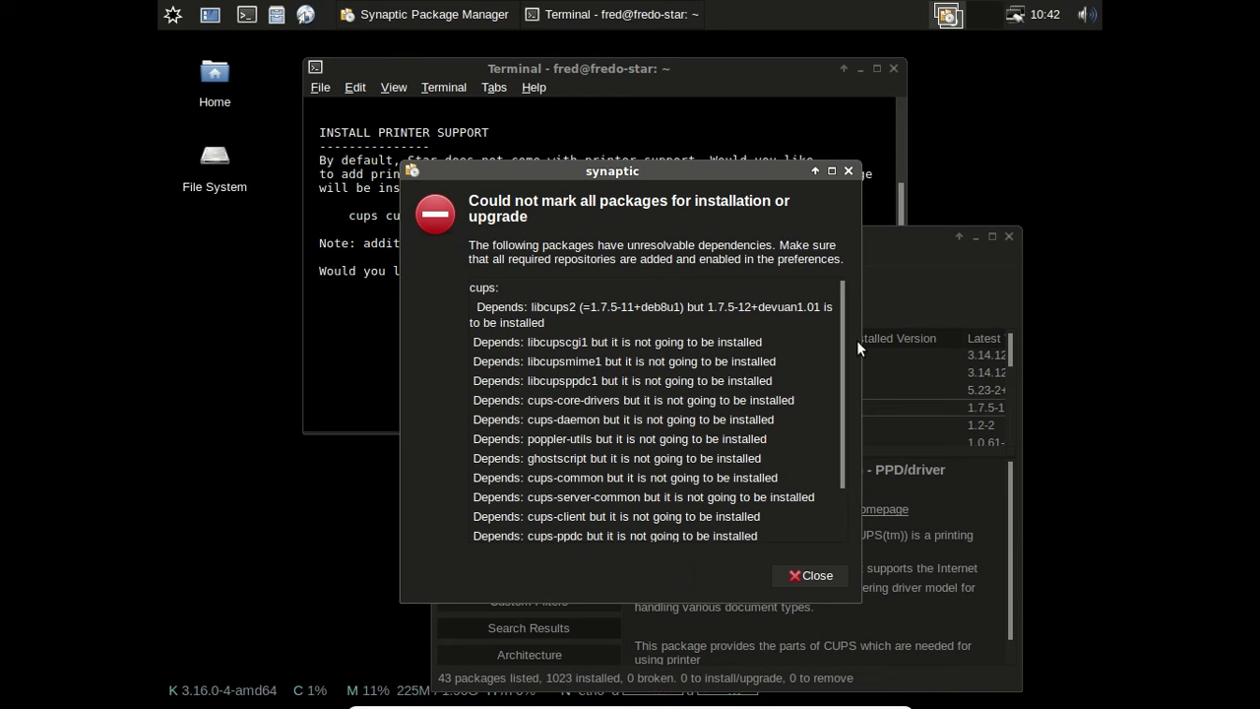
scroll(837, 450, down, 2)
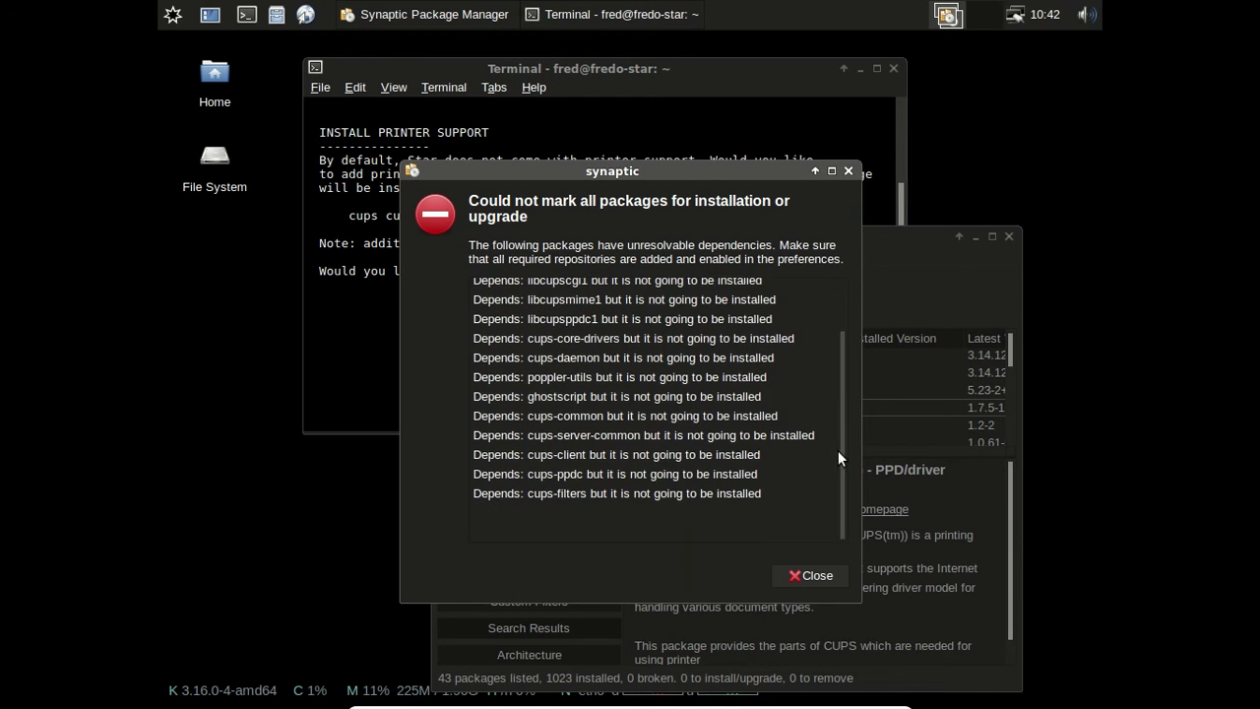
click(848, 172)
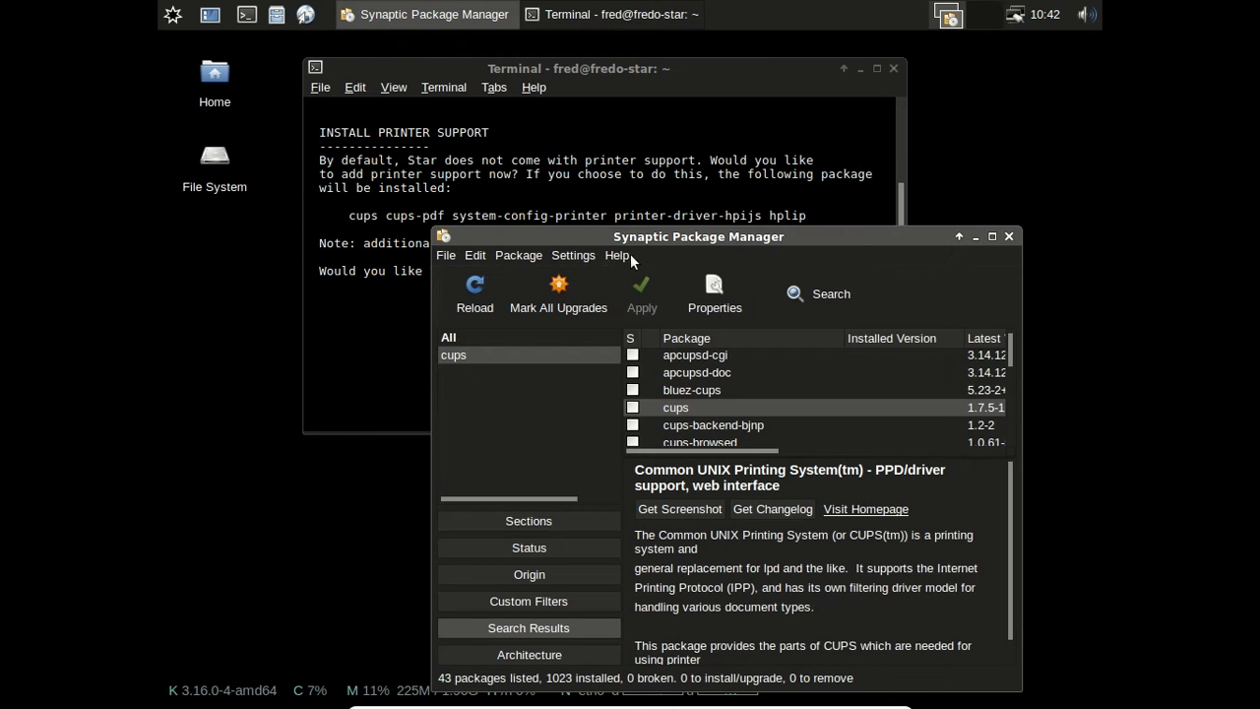
Step: In the repository settings, set the enabled auto.mirror.devuan.org jessie source's sections to main contrib non-free
click(571, 255)
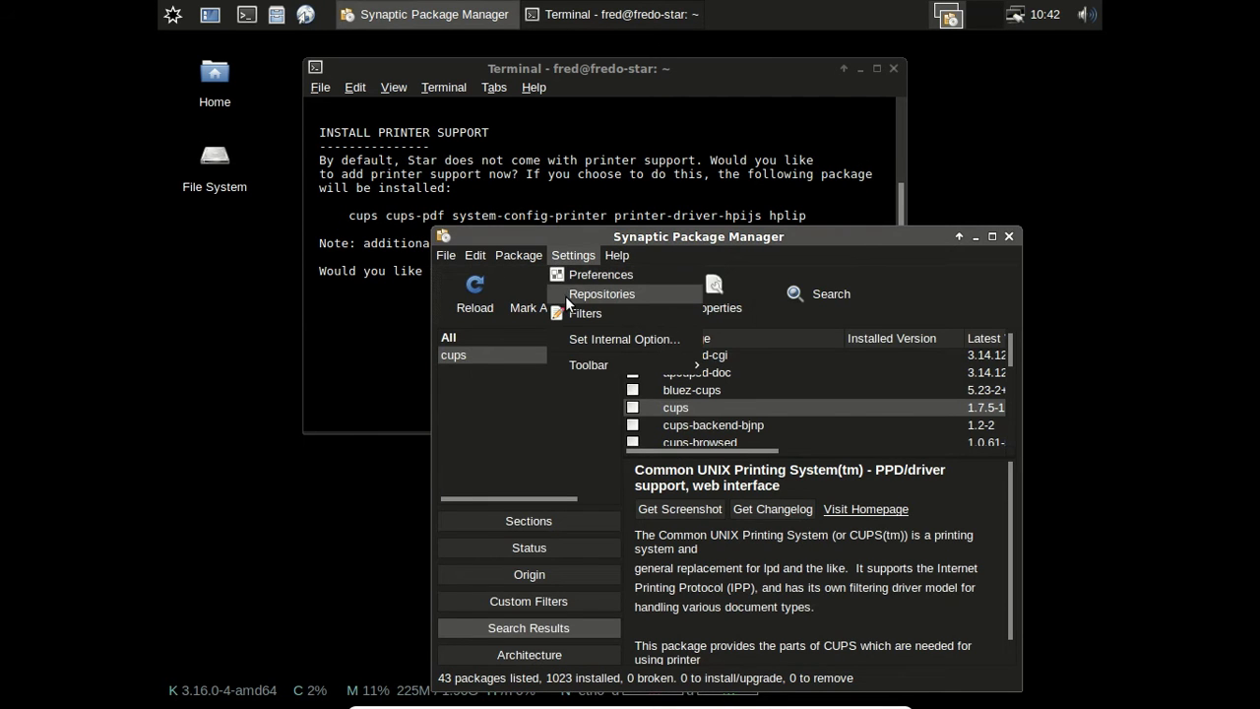
click(565, 295)
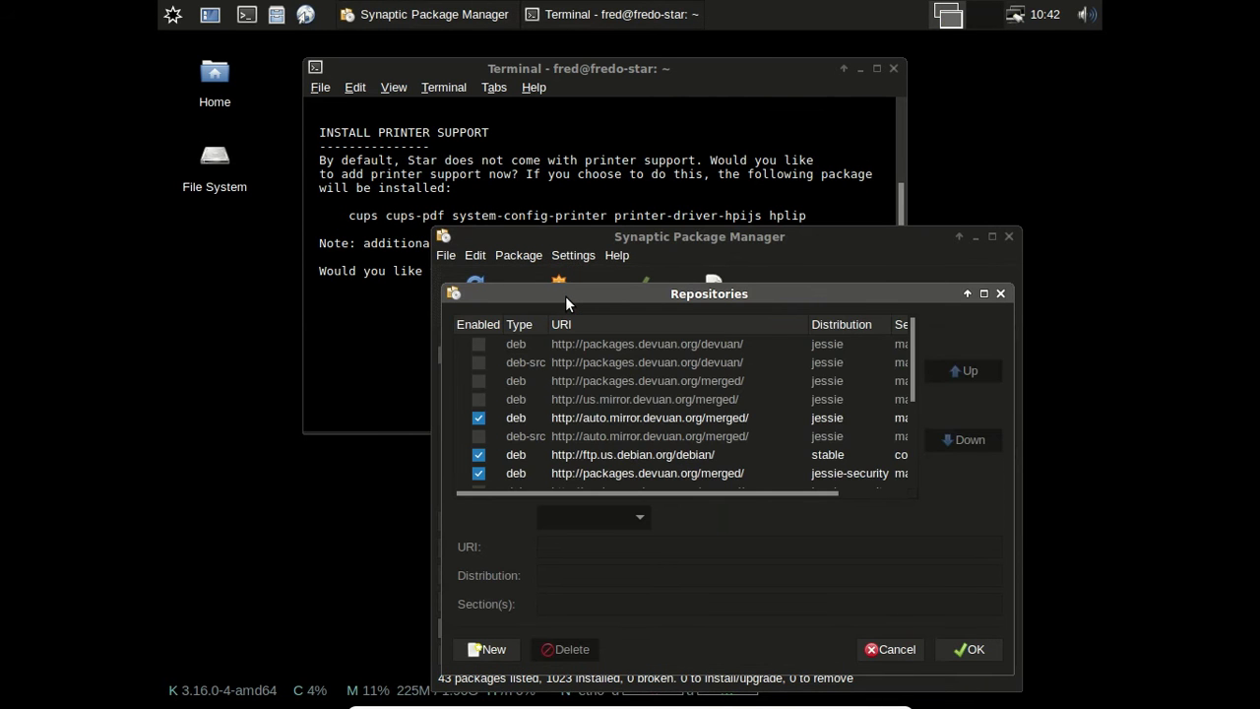
click(740, 417)
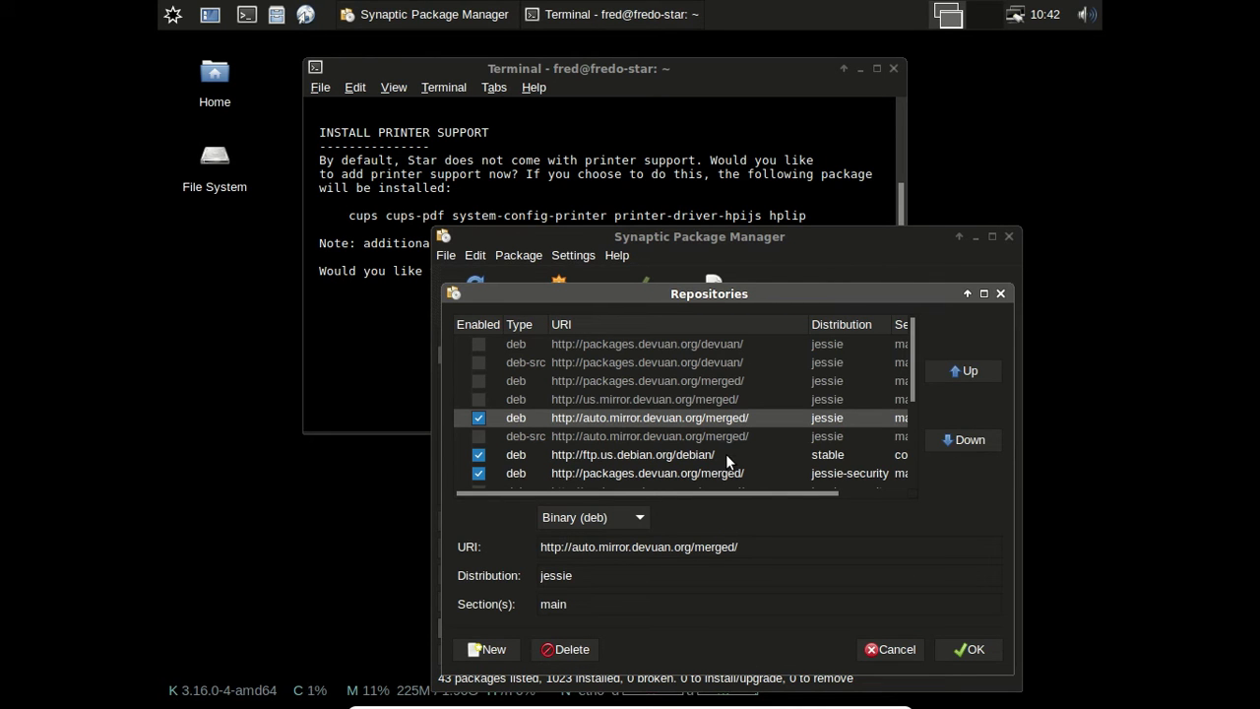
scroll(722, 455, down, 1)
scroll(722, 456, down, 3)
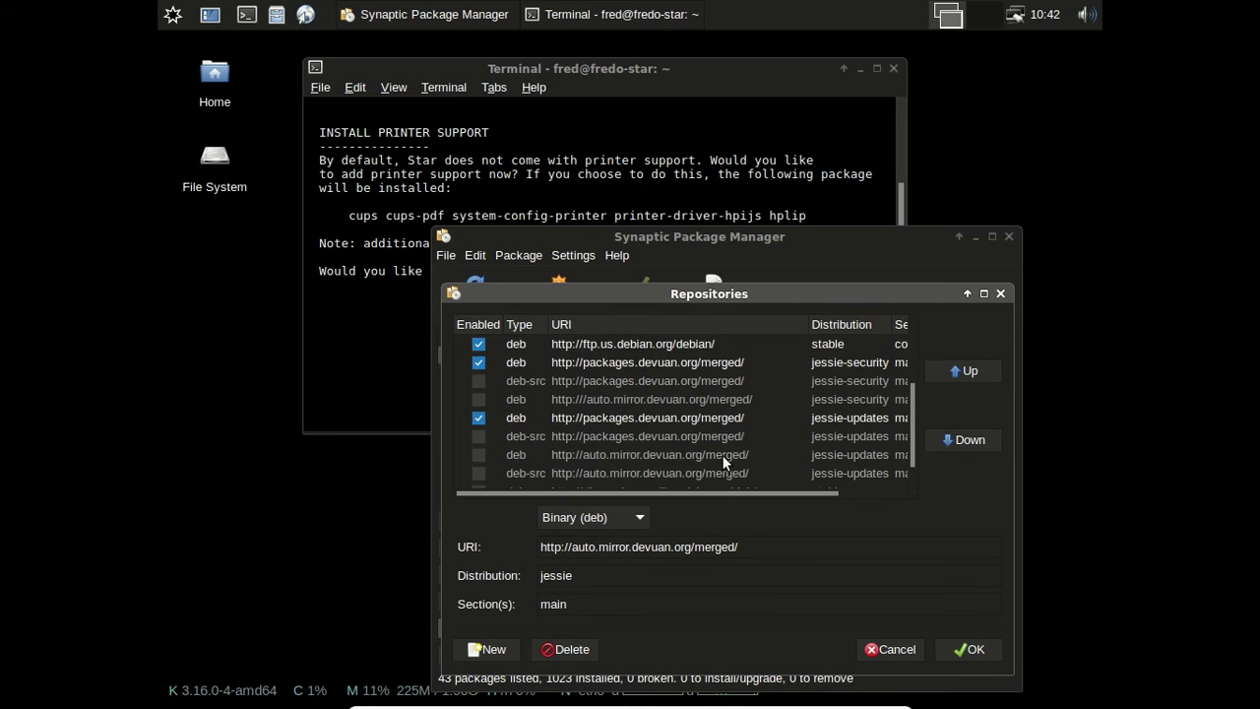
scroll(722, 455, down, 1)
scroll(722, 455, up, 2)
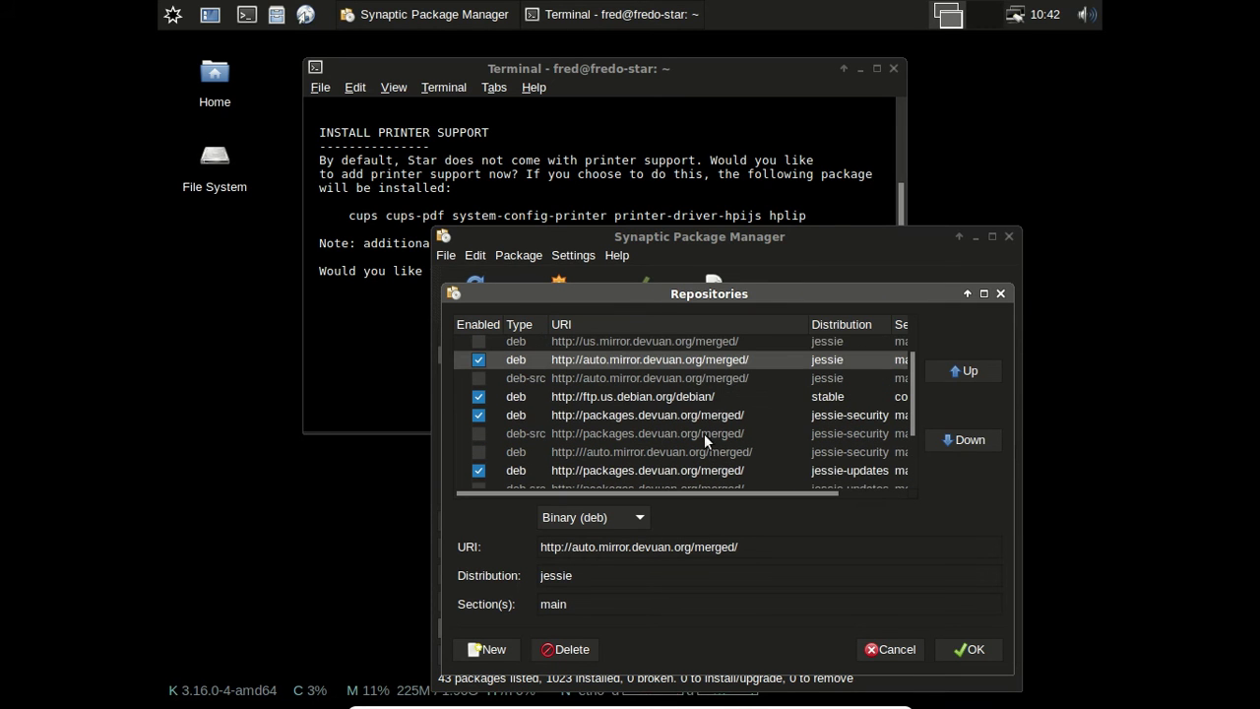
text(contrib nonfree)
key(Left)
key(Left)
text(-)
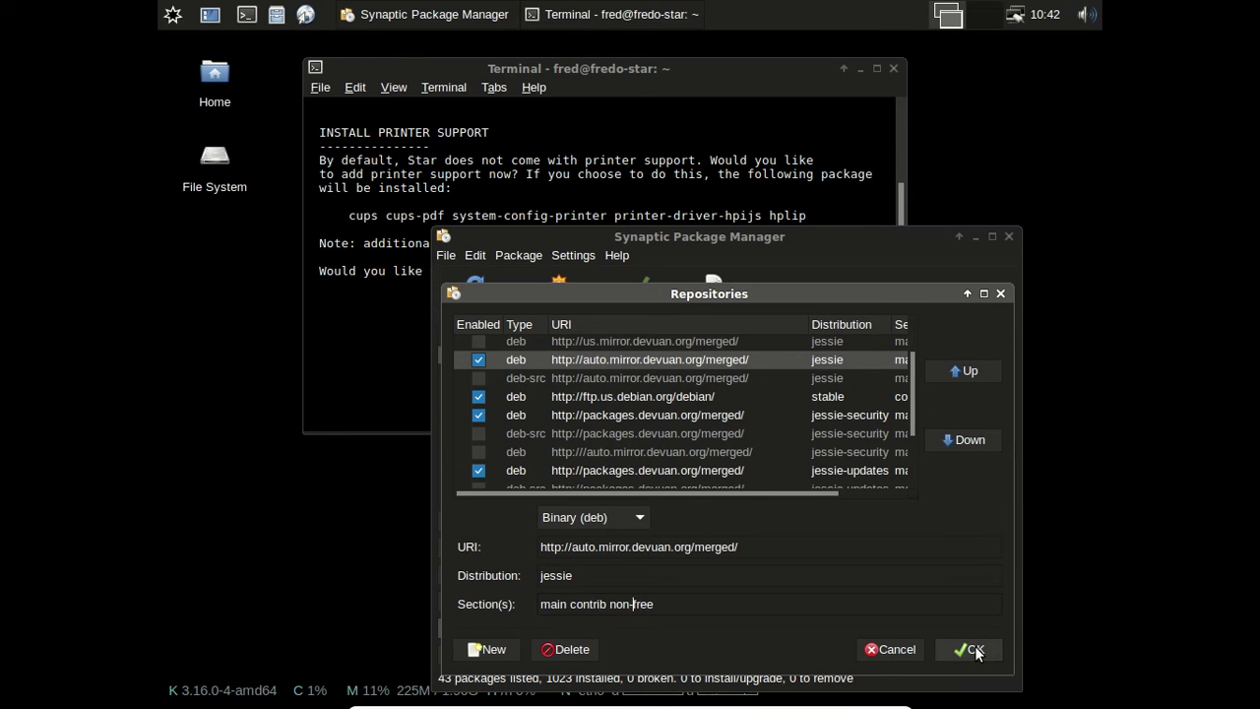
Step: Add the contrib and non-free sections to the enabled jessie-security repository
click(720, 413)
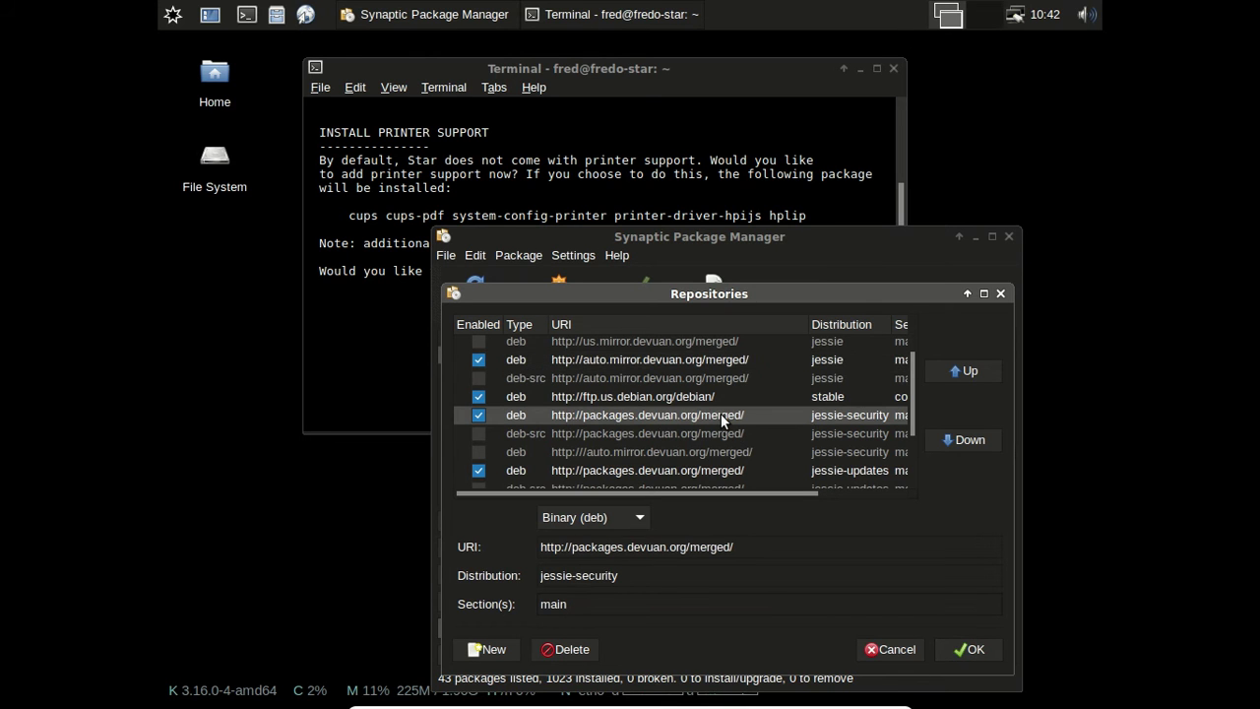
click(627, 605)
text(contrib non-free)
Step: Set the enabled jessie-updates repository's sections to main contrib non-free and save the repository changes
scroll(726, 452, down, 1)
click(722, 443)
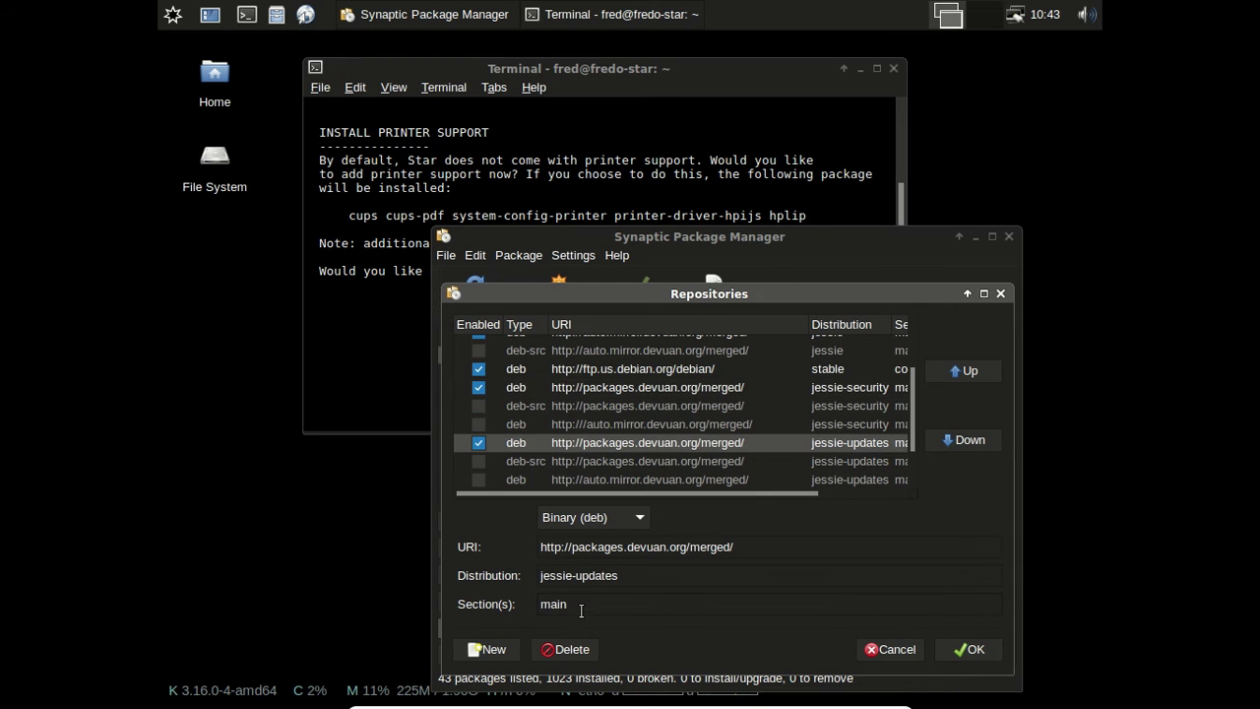
text(contir)
text(b-non)
key(BackSpace)
key(BackSpace)
key(BackSpace)
key(BackSpace)
text(non-free)
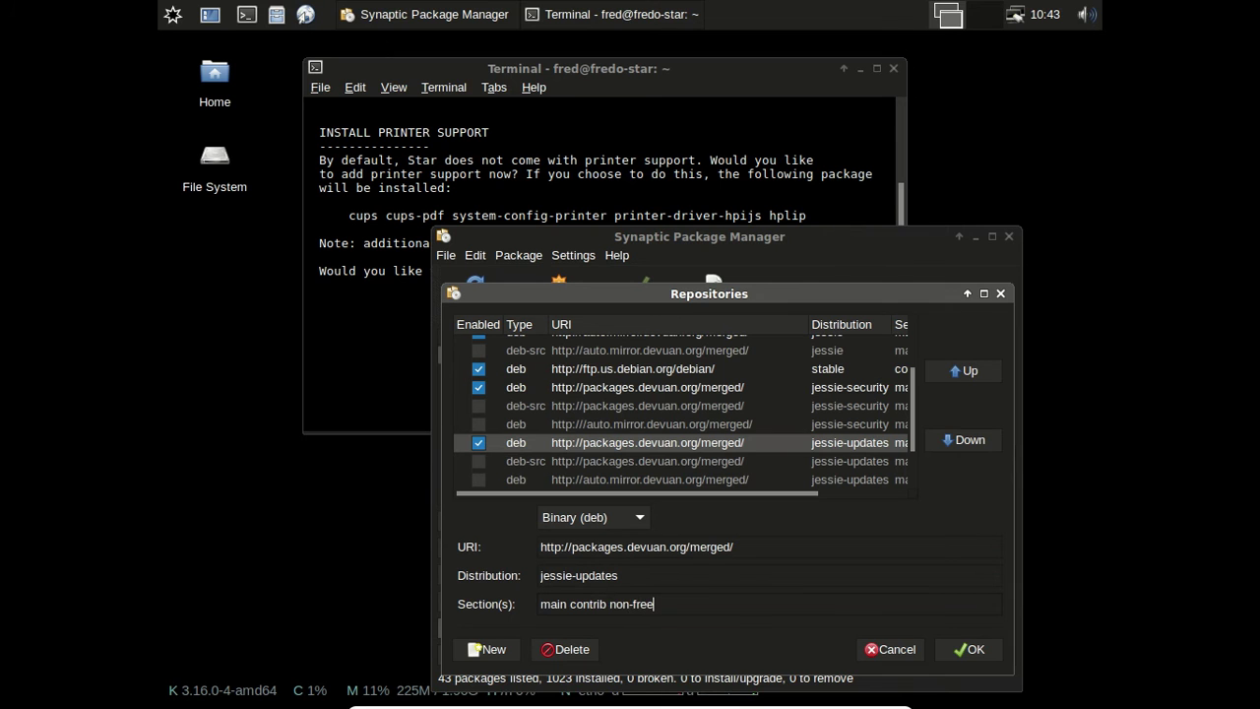
click(969, 649)
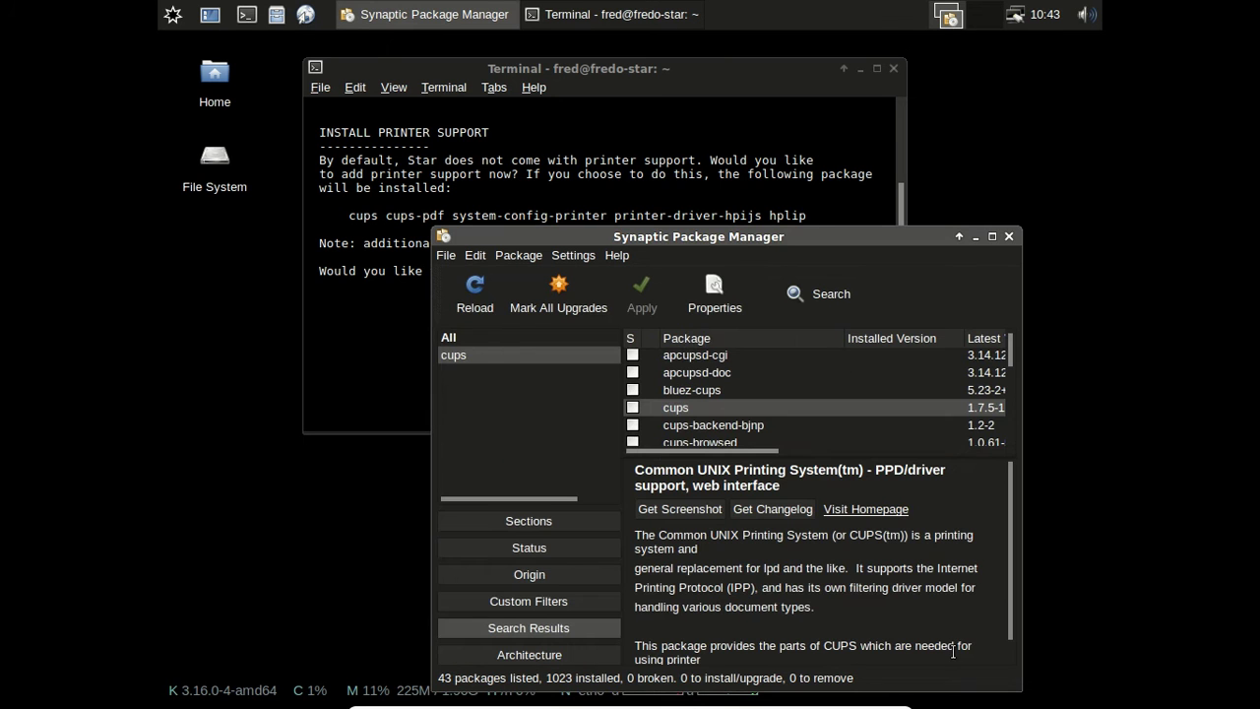
Step: Reload the package information and try again to mark the cups package for installation
click(491, 293)
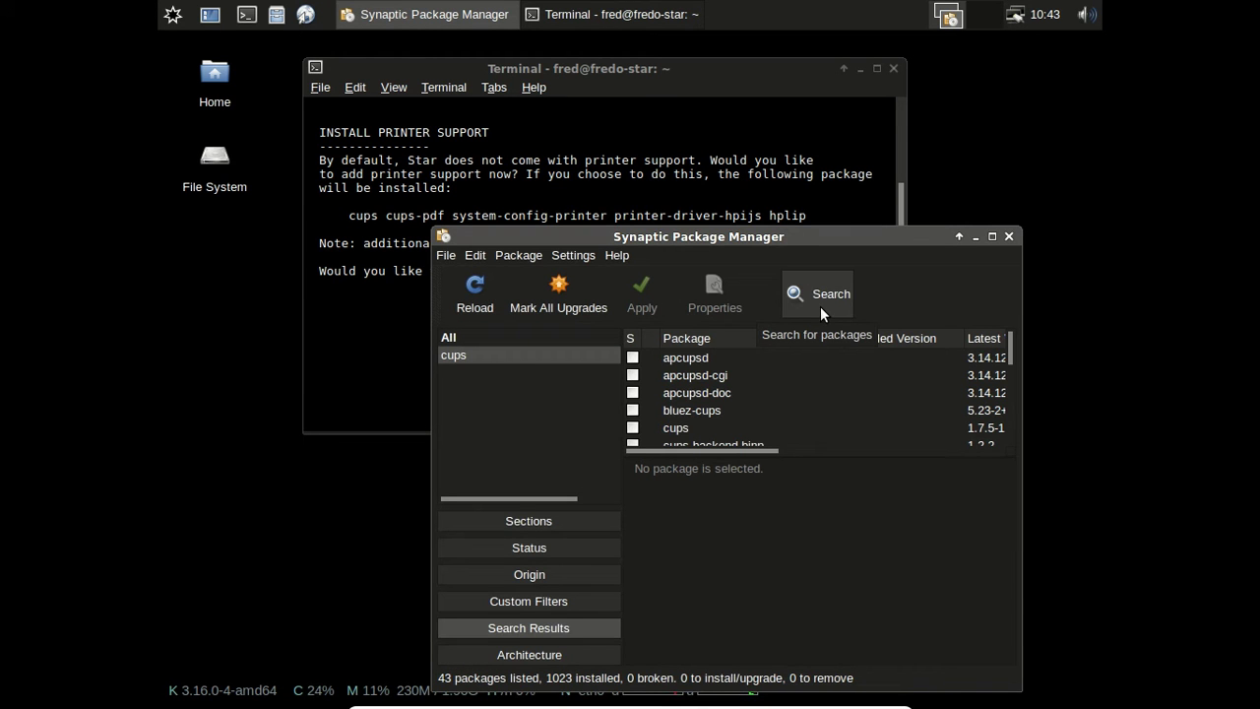
right_click(685, 429)
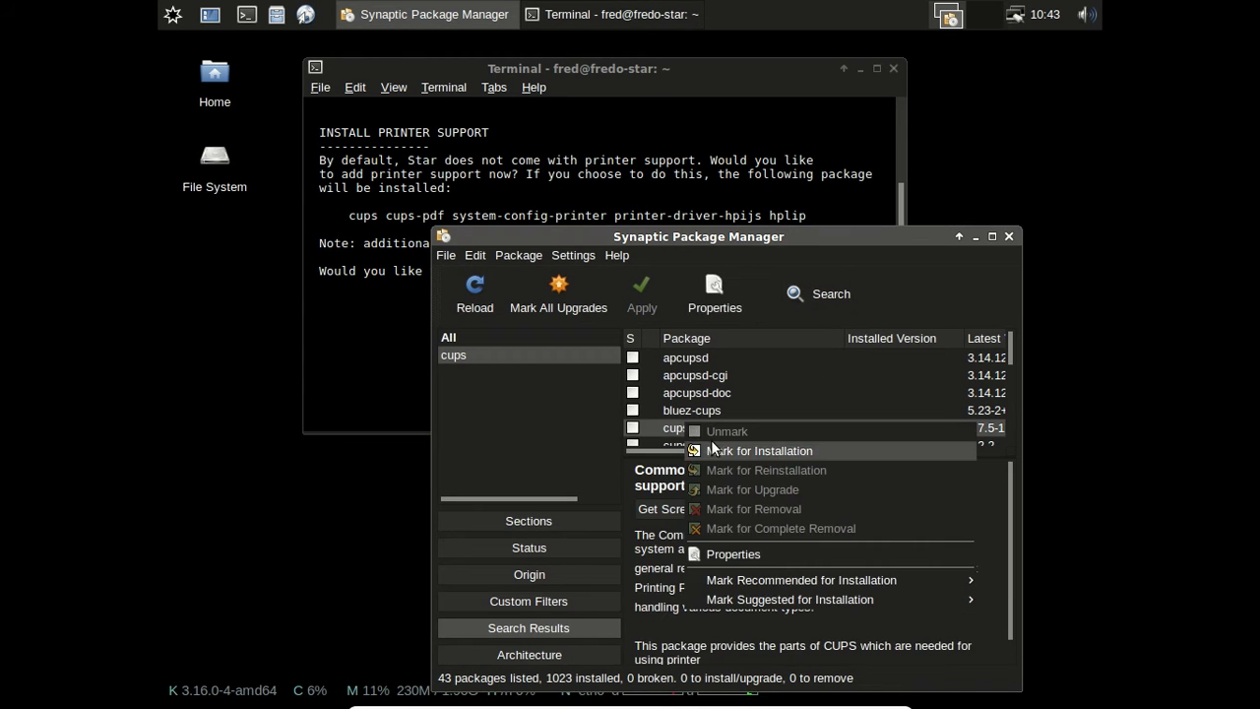
click(714, 448)
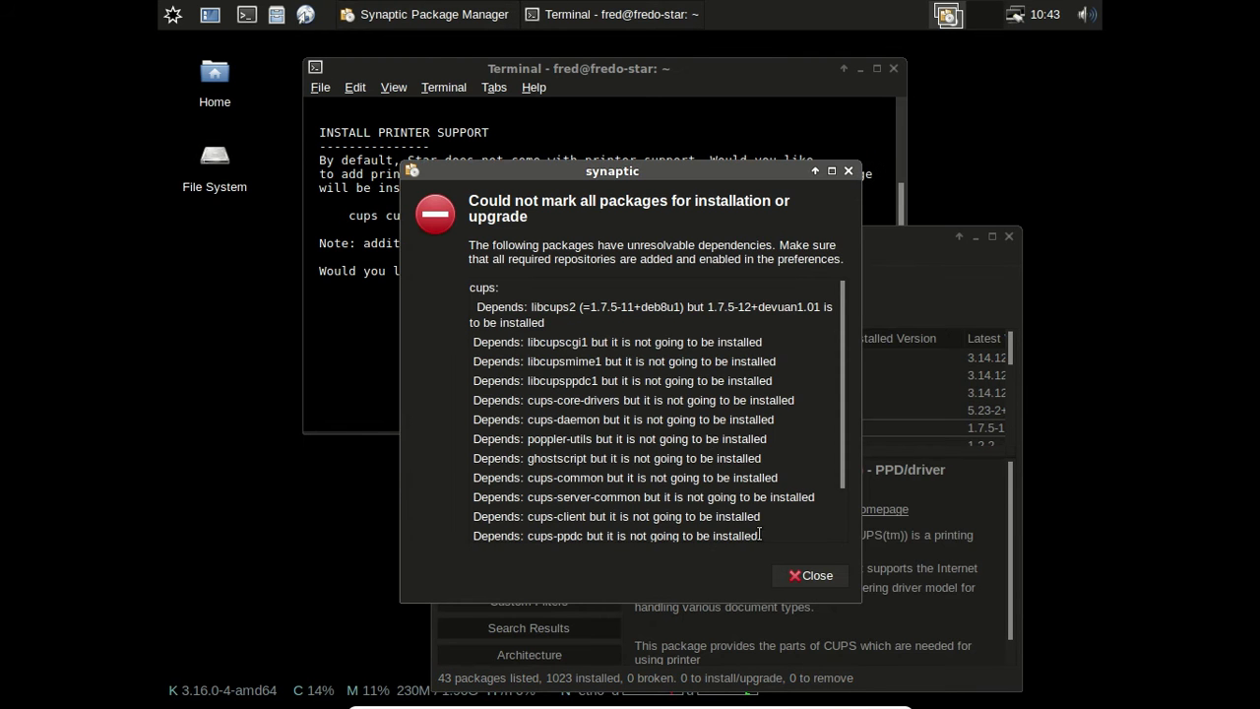
click(801, 574)
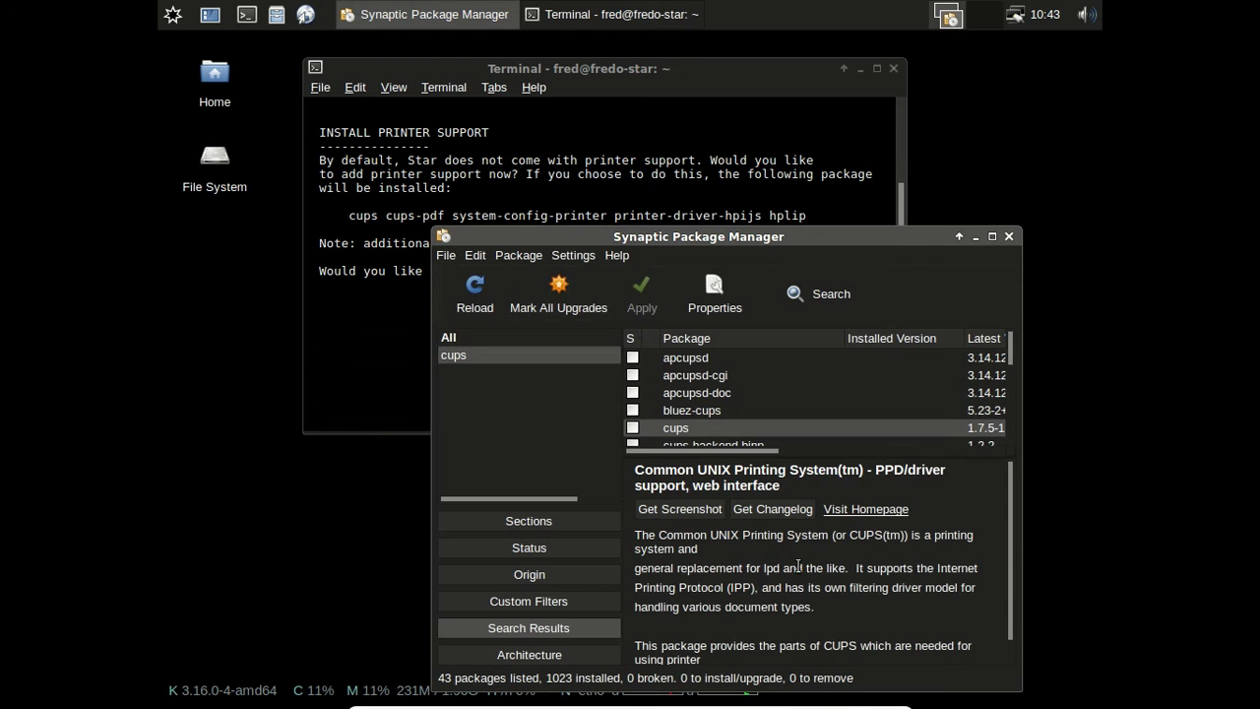
click(523, 255)
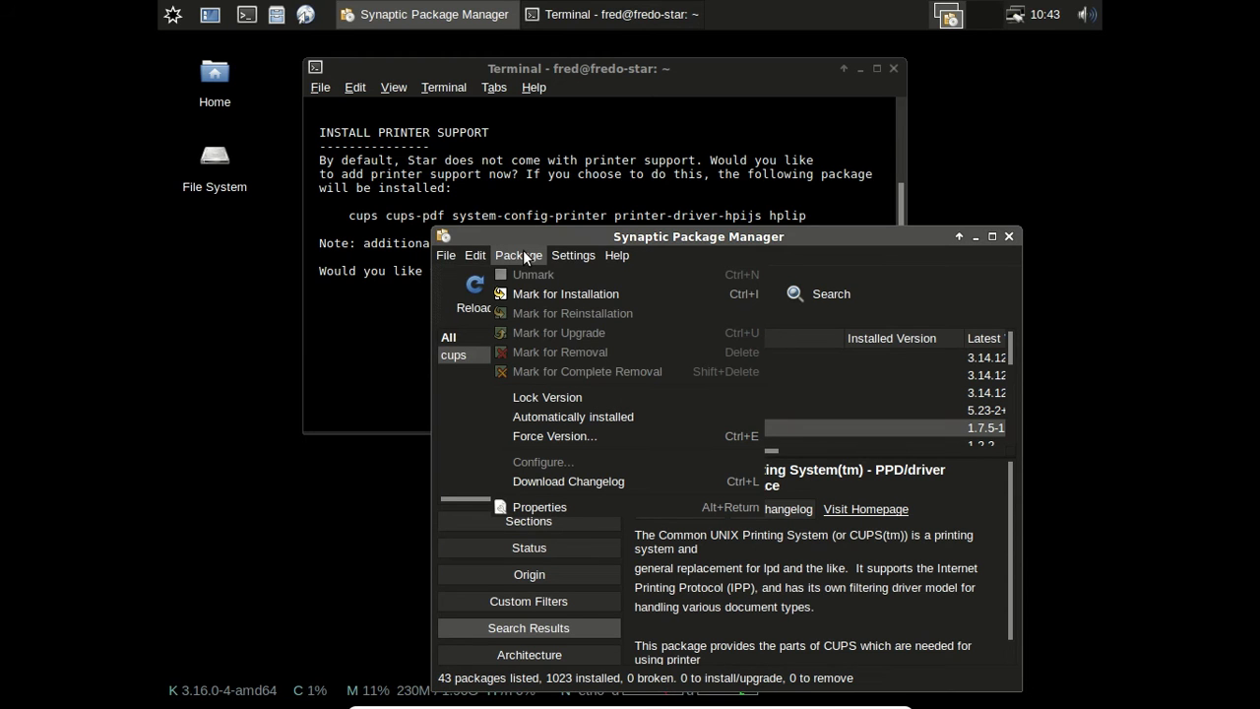
mouse_move(579, 252)
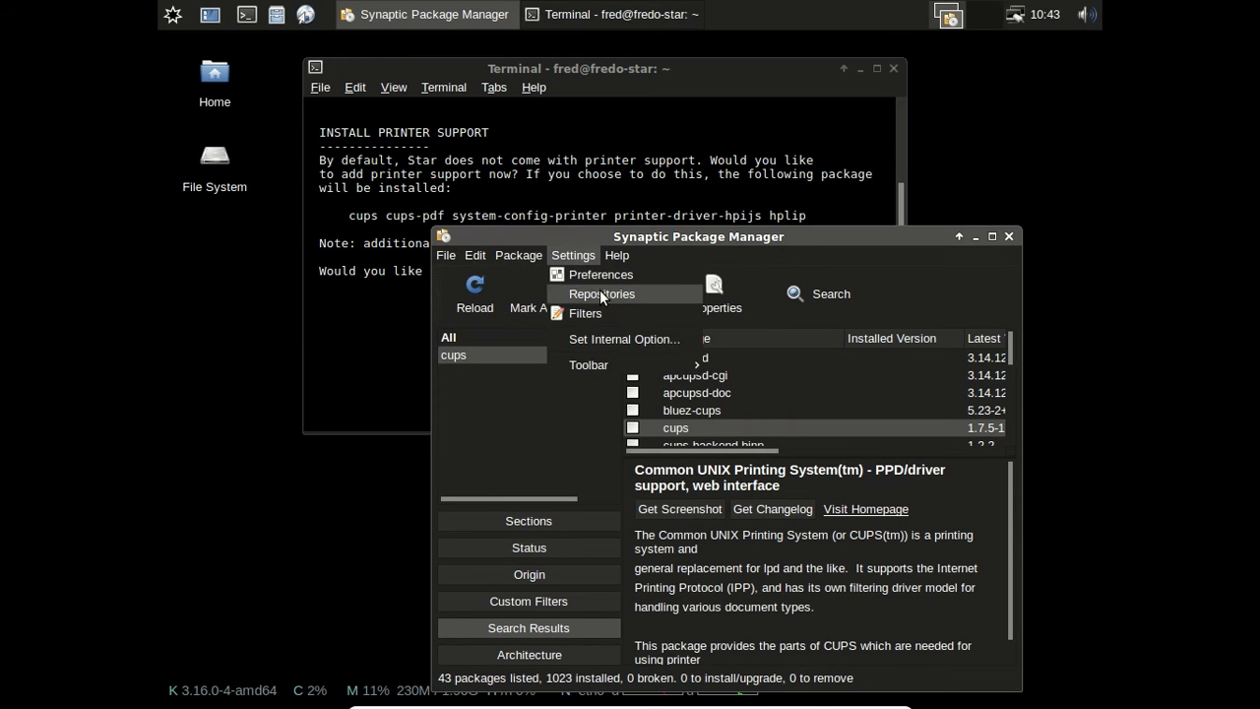
click(599, 294)
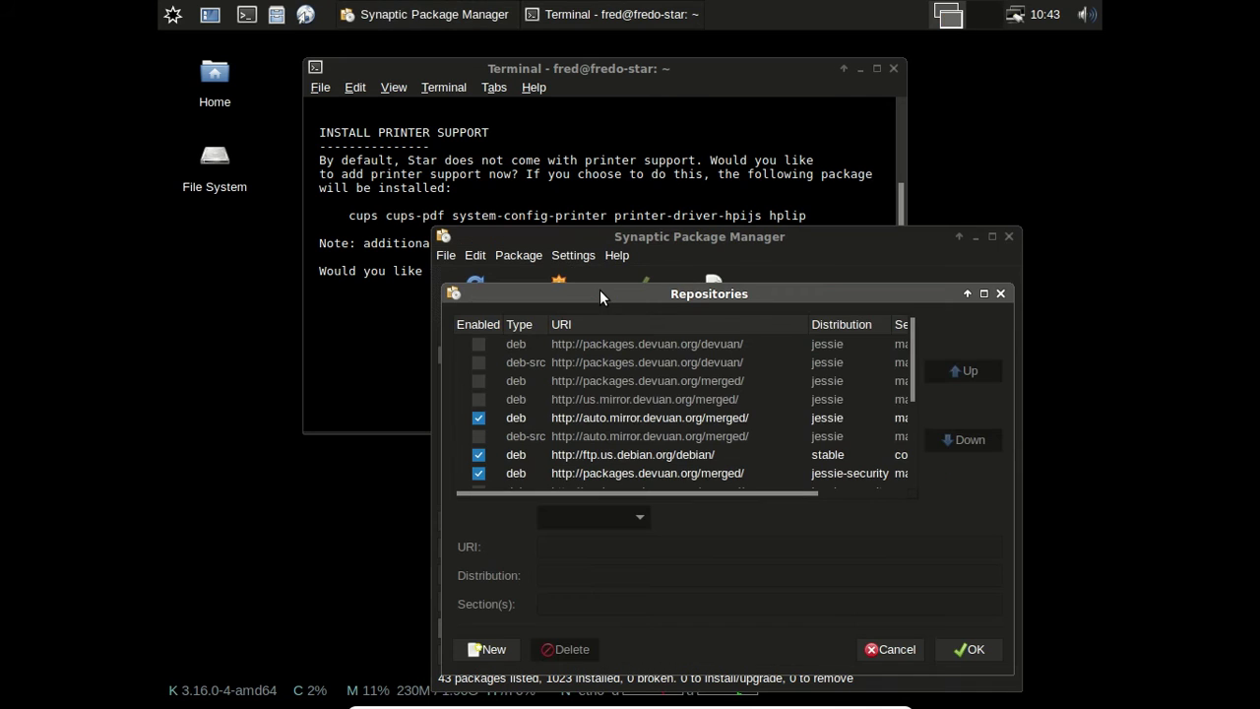
click(633, 418)
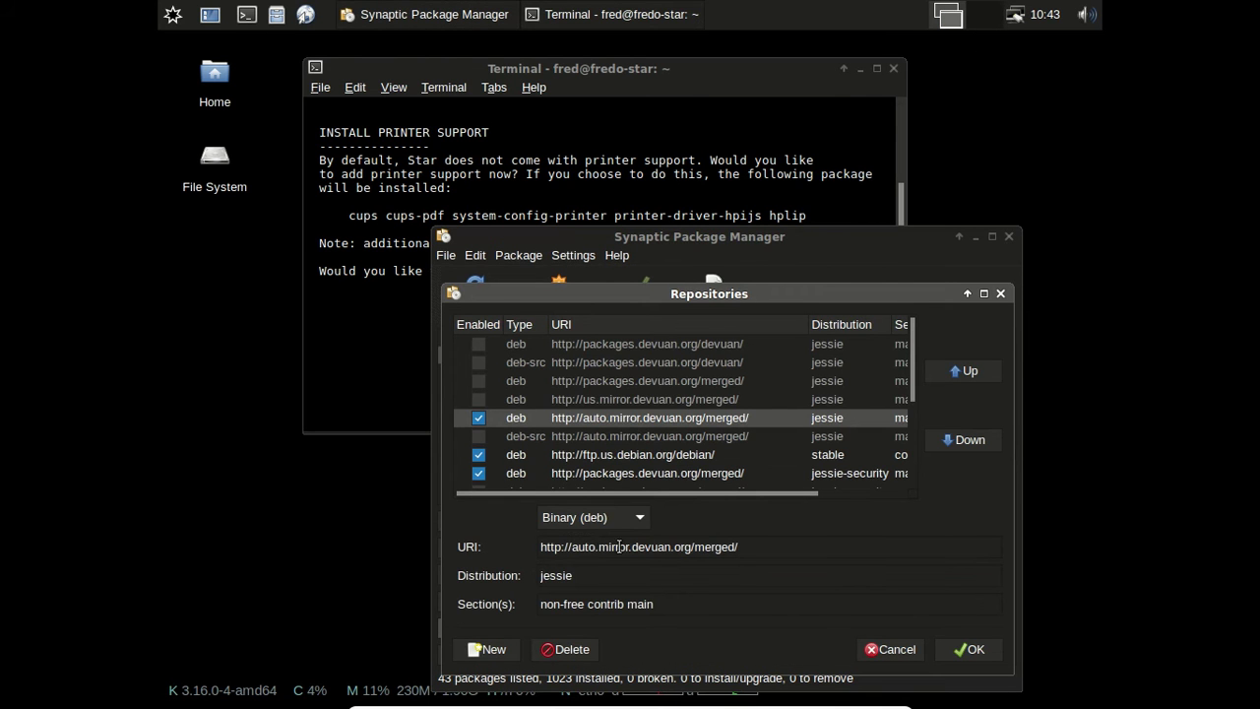
drag(595, 548, 570, 547)
text(us)
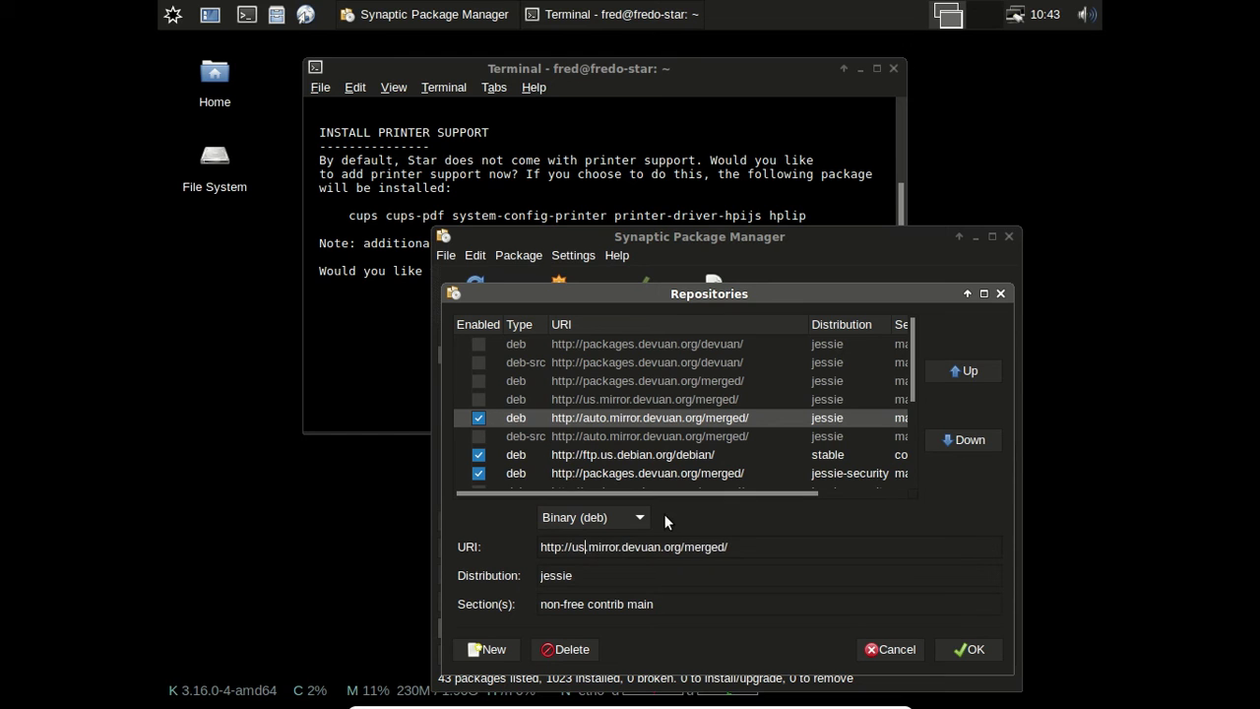
click(969, 649)
Step: Review the edited repository list, accept it, and reload the package information
click(571, 256)
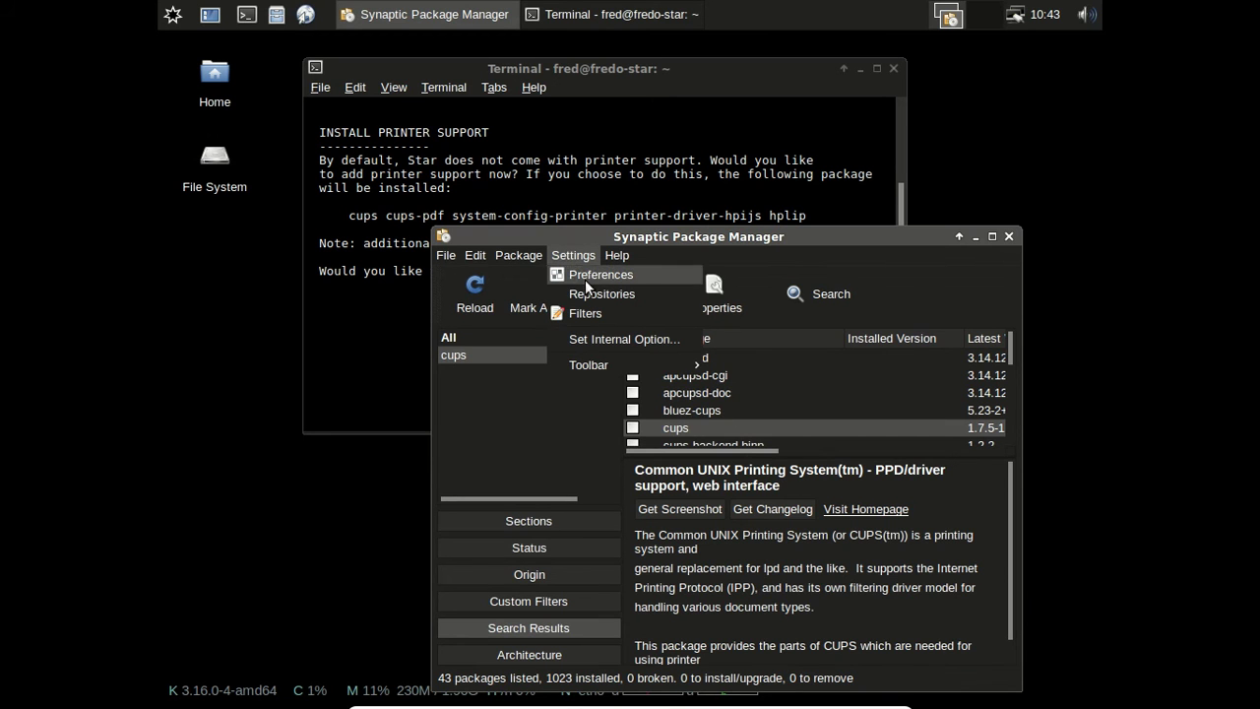
click(588, 285)
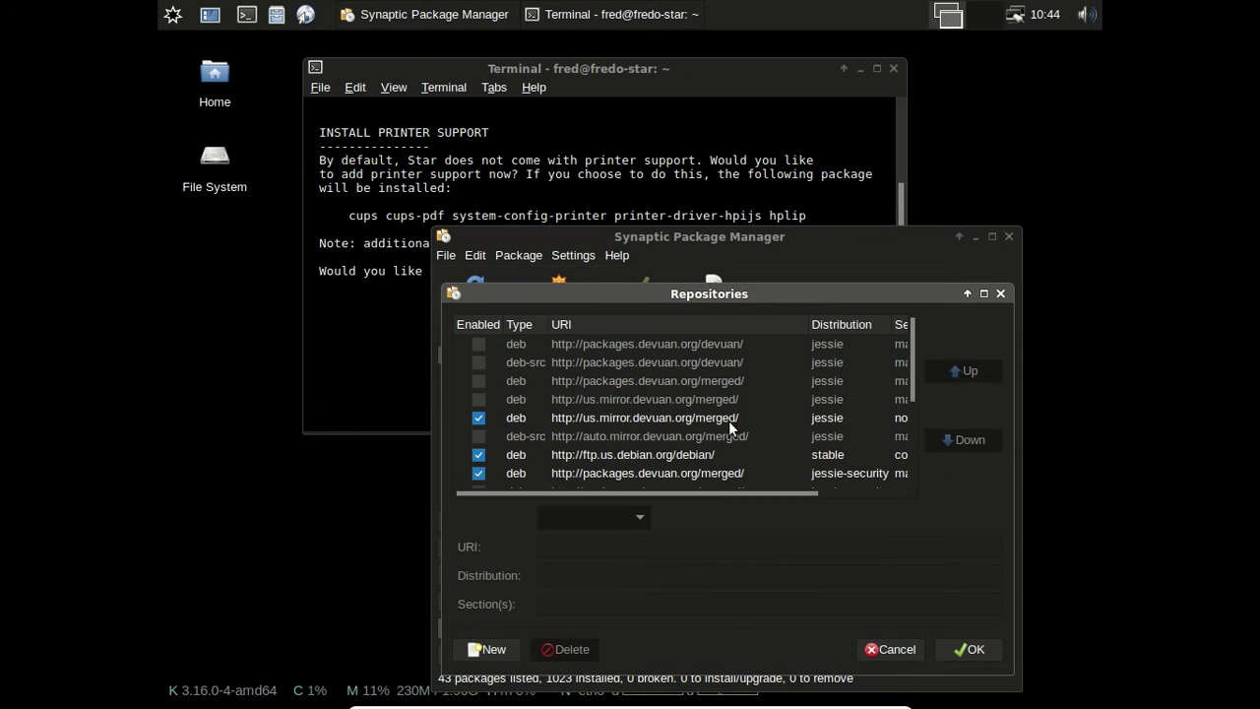
scroll(728, 420, down, 1)
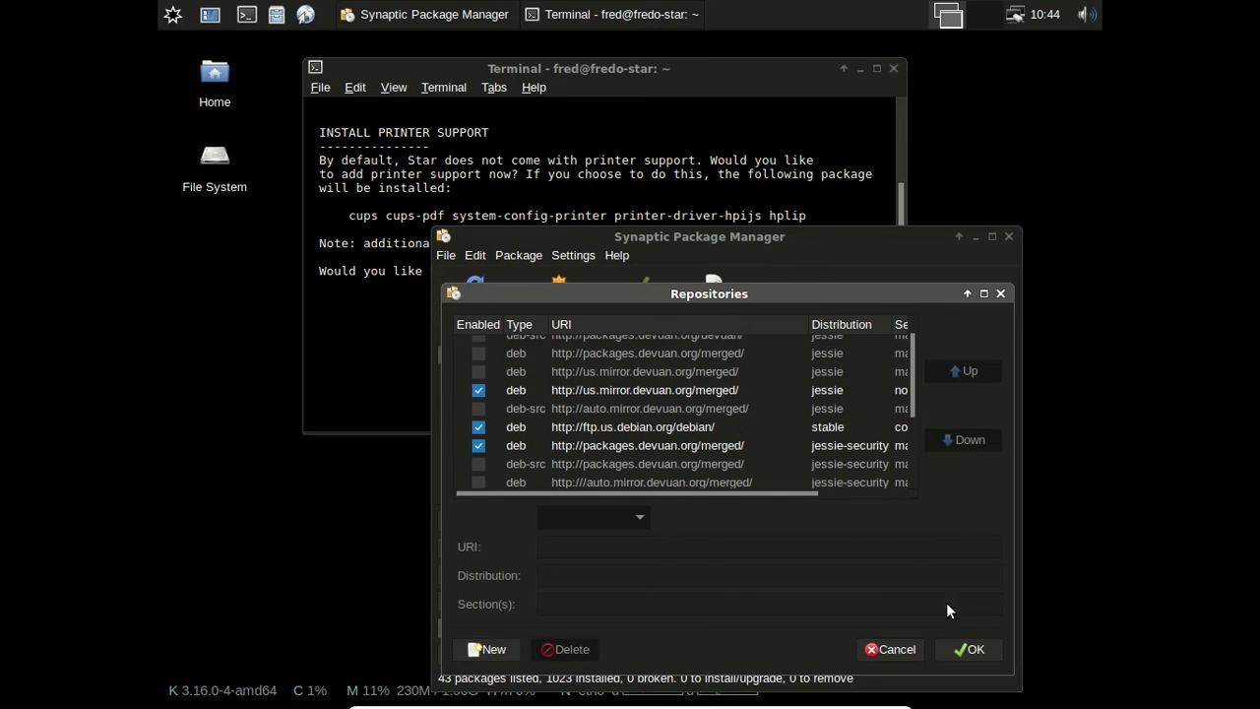
click(972, 648)
click(481, 292)
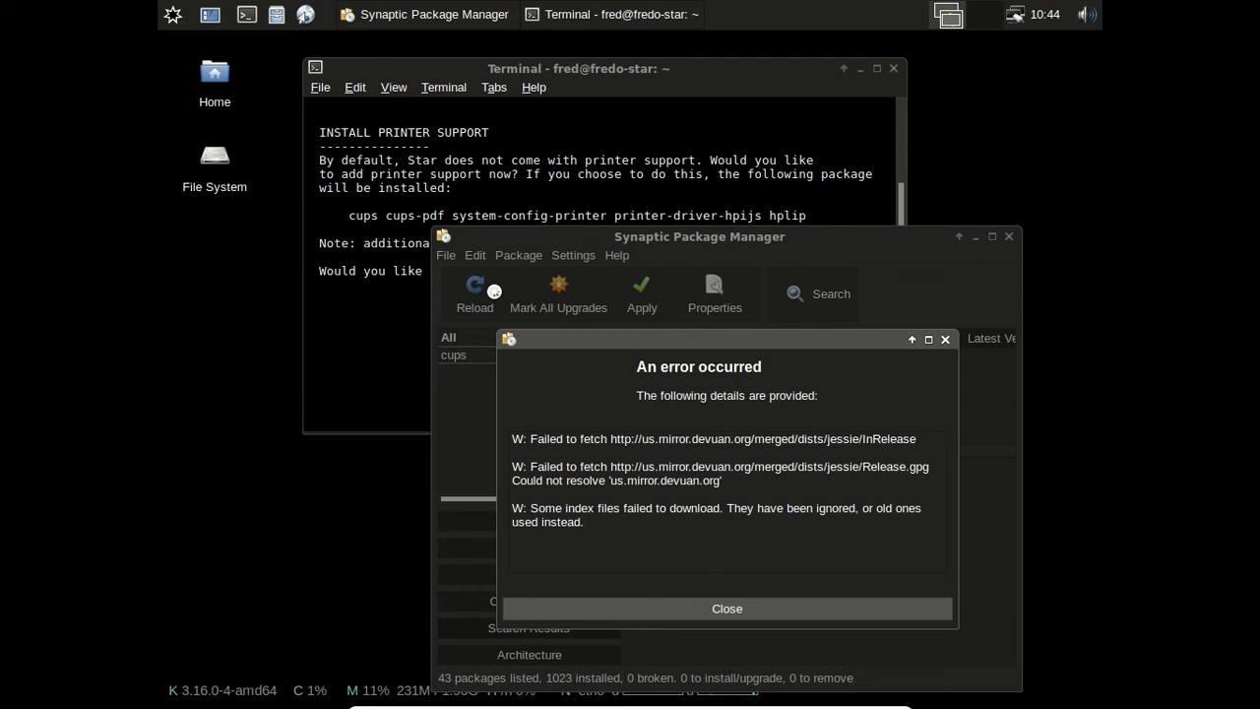
click(944, 340)
click(557, 257)
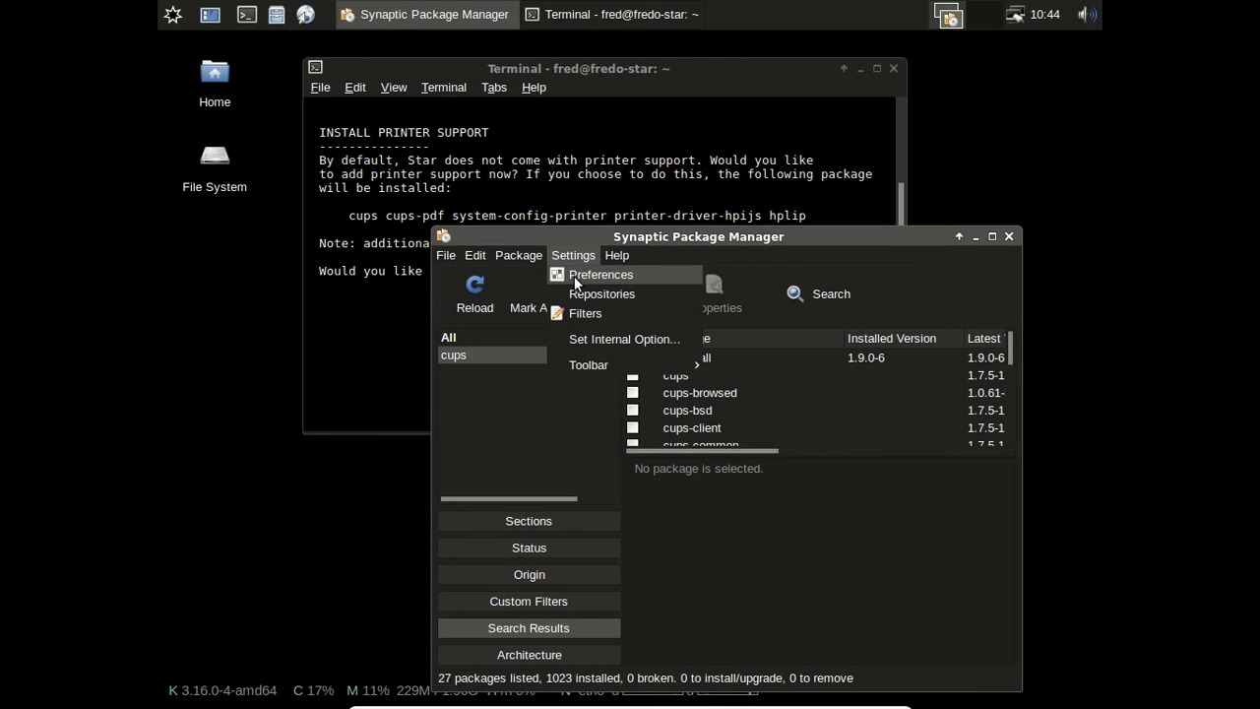
click(584, 292)
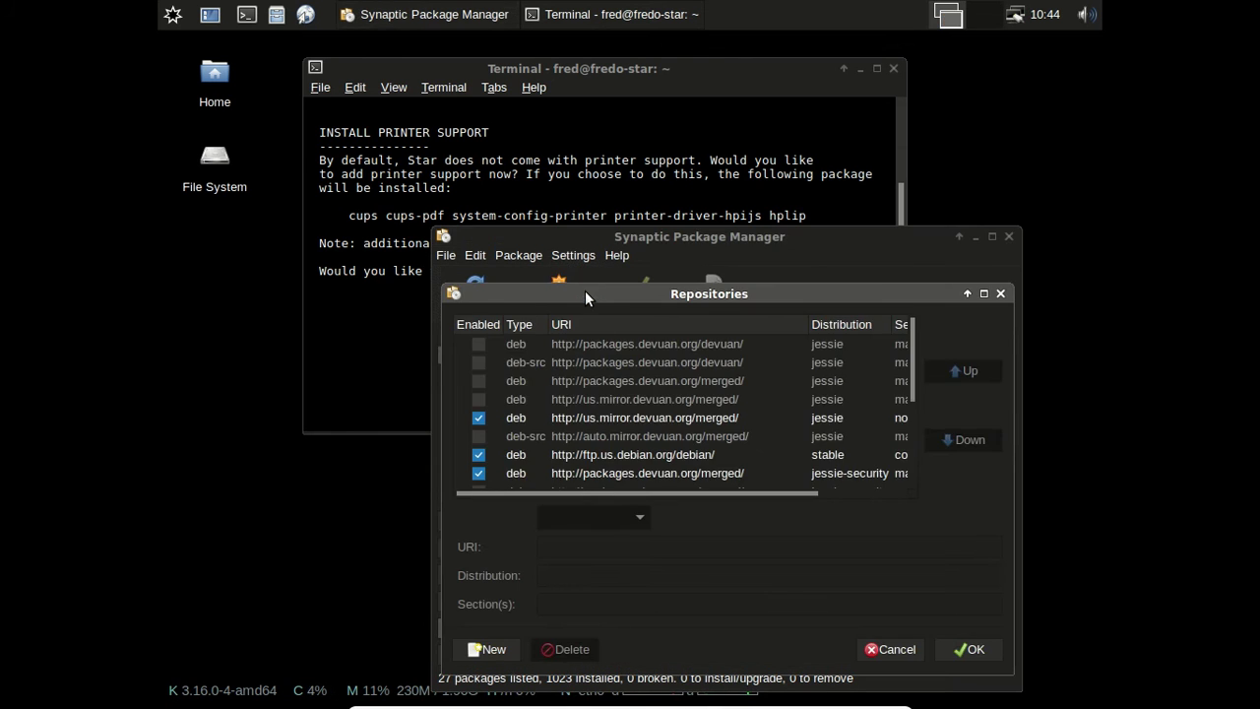
click(658, 423)
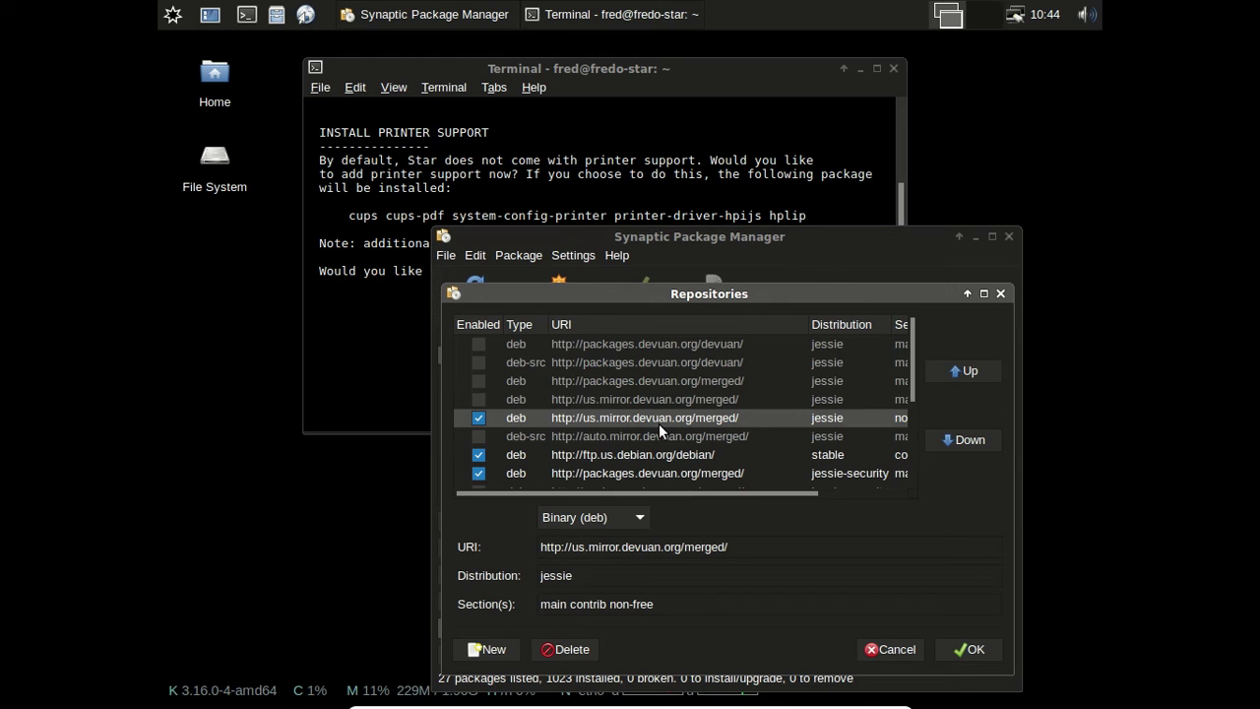
click(647, 401)
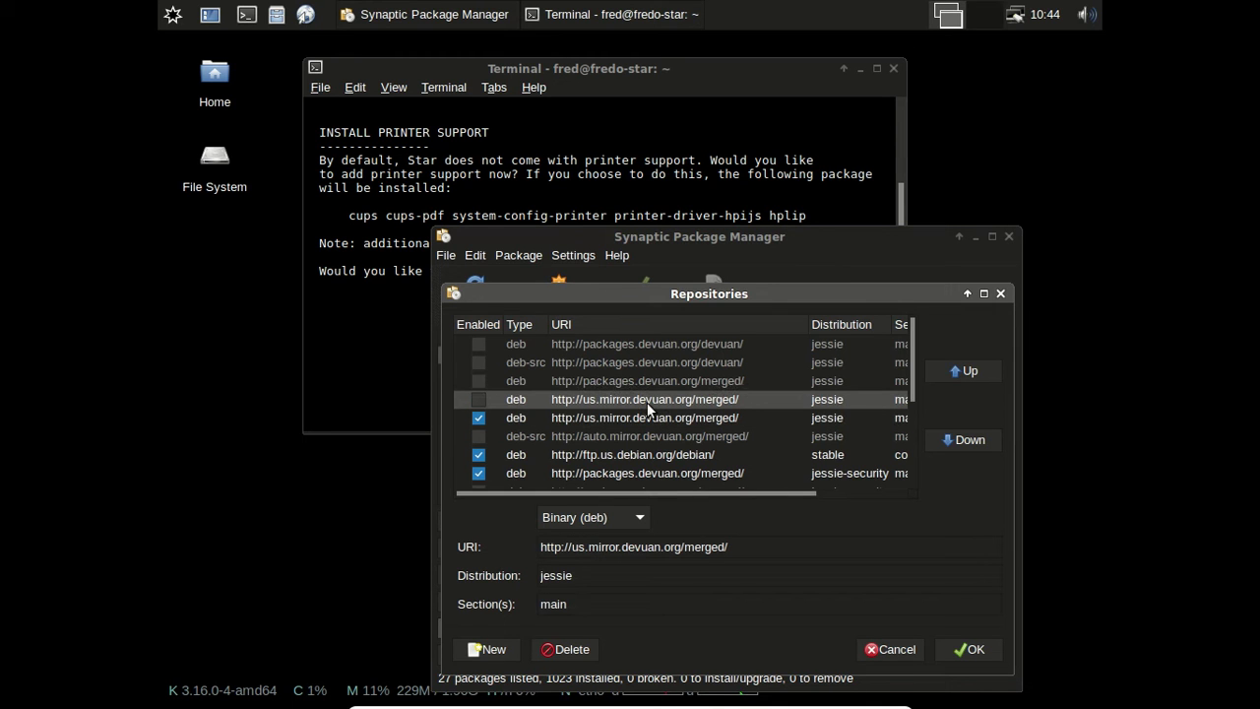
click(649, 416)
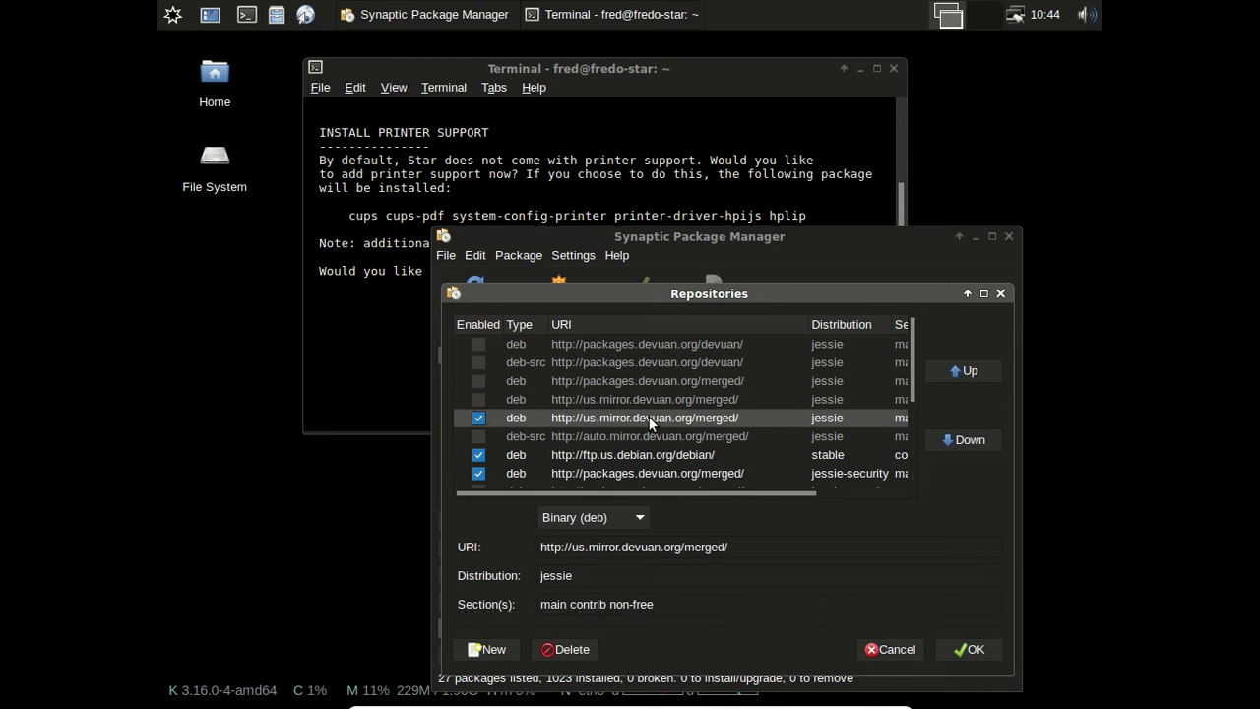
click(588, 546)
key(Right)
key(Right)
key(Right)
key(Right)
key(Right)
key(Right)
key(Right)
key(BackSpace)
key(BackSpace)
key(BackSpace)
key(BackSpace)
key(BackSpace)
key(BackSpace)
key(BackSpace)
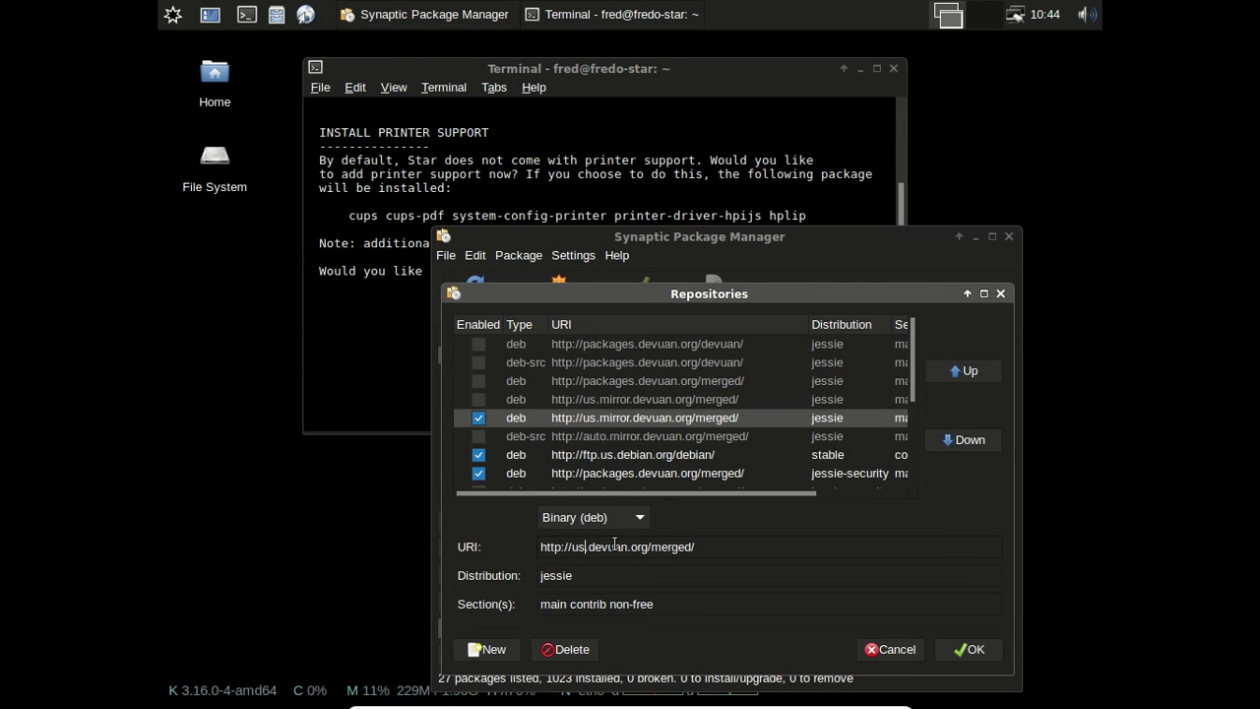
click(956, 651)
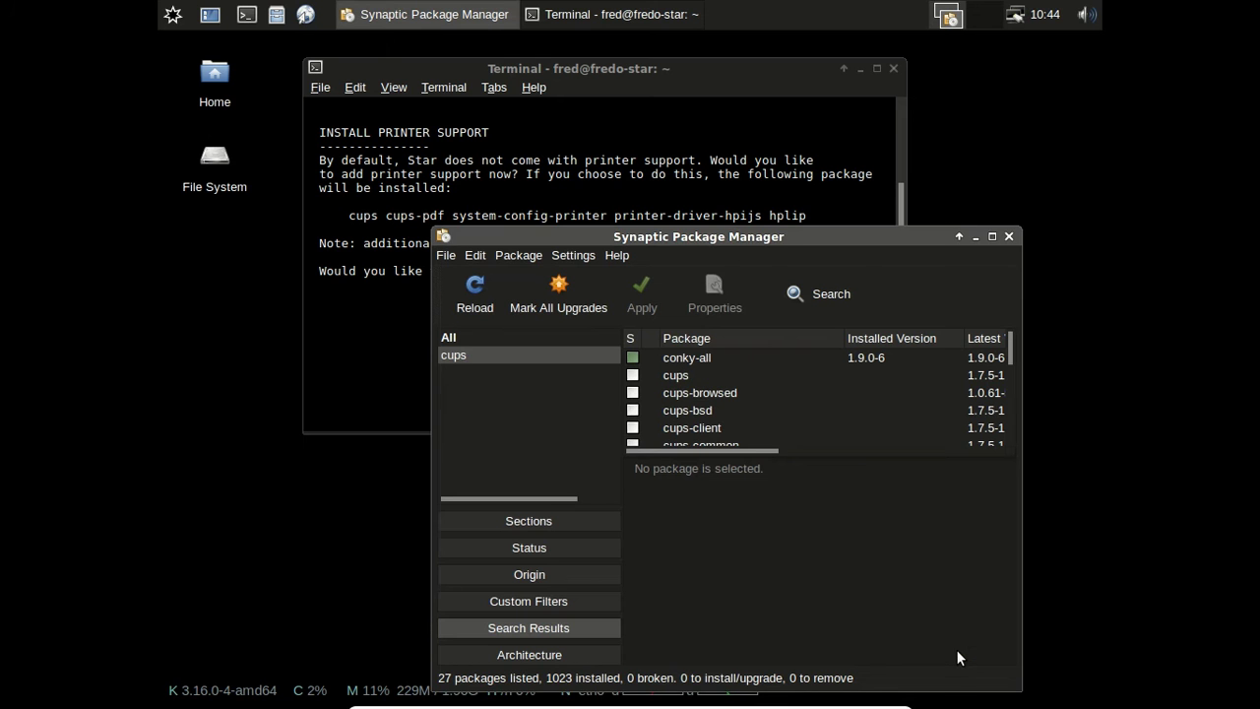
click(488, 301)
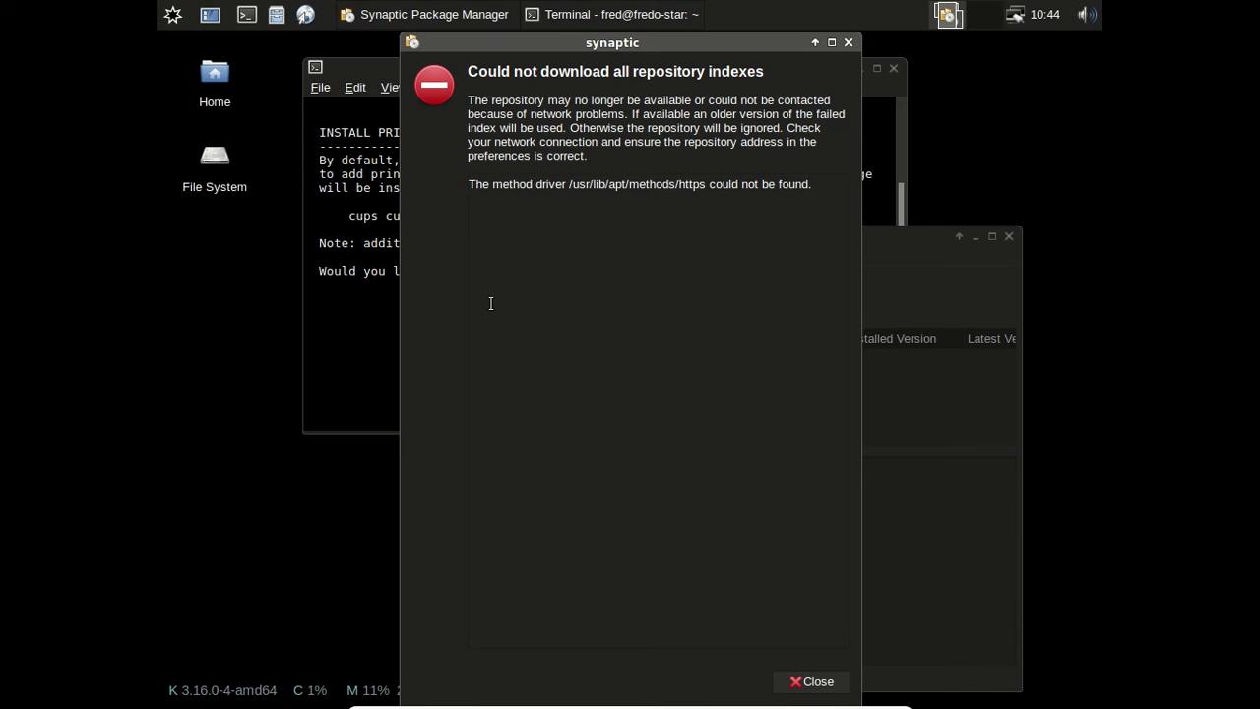
click(832, 684)
click(550, 259)
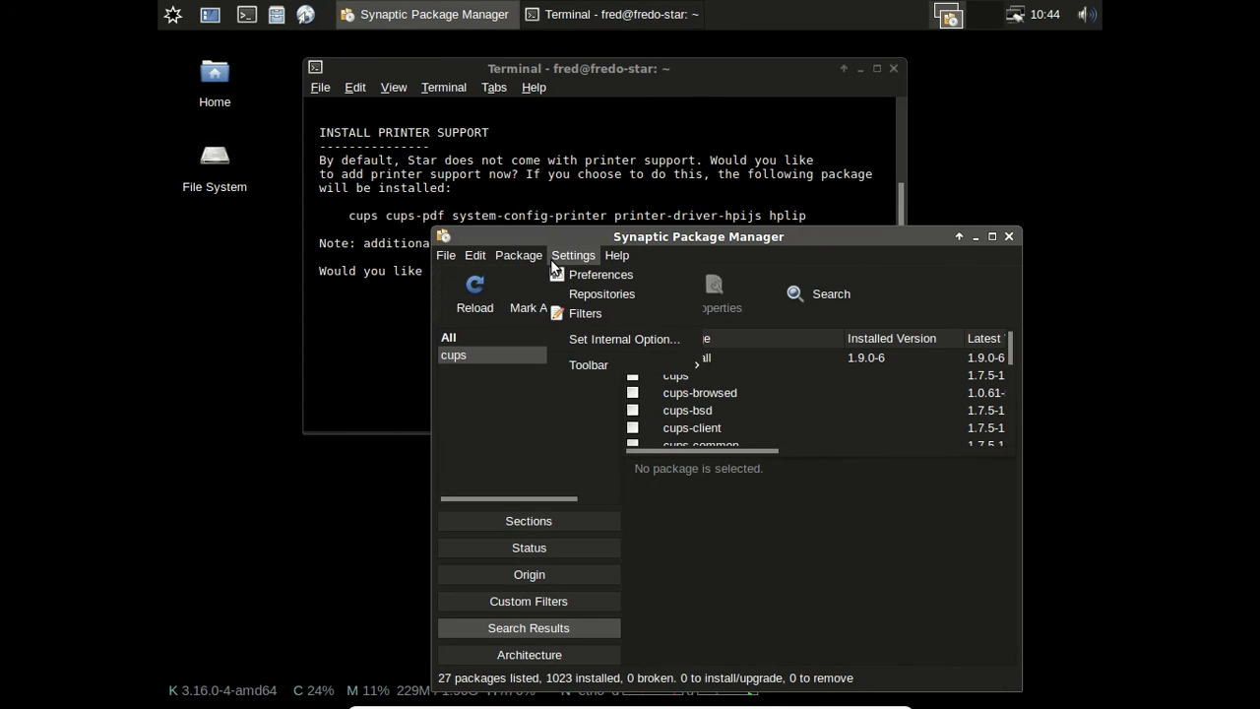
click(583, 293)
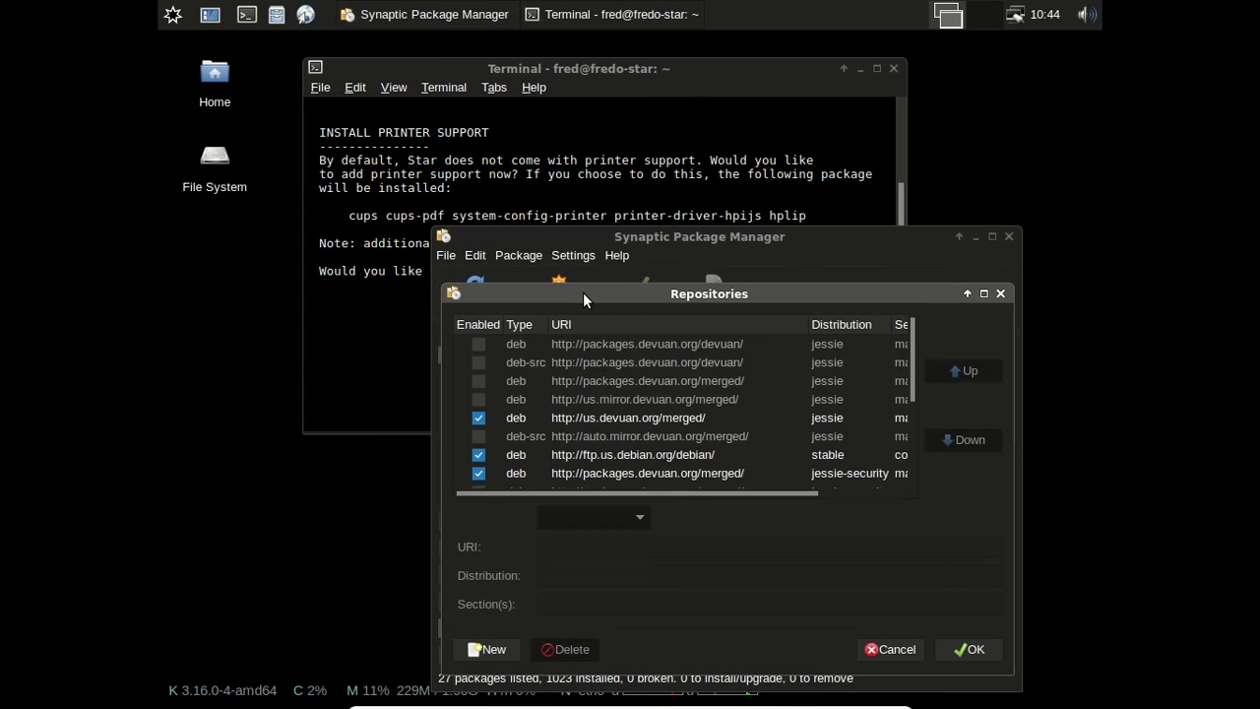
click(614, 413)
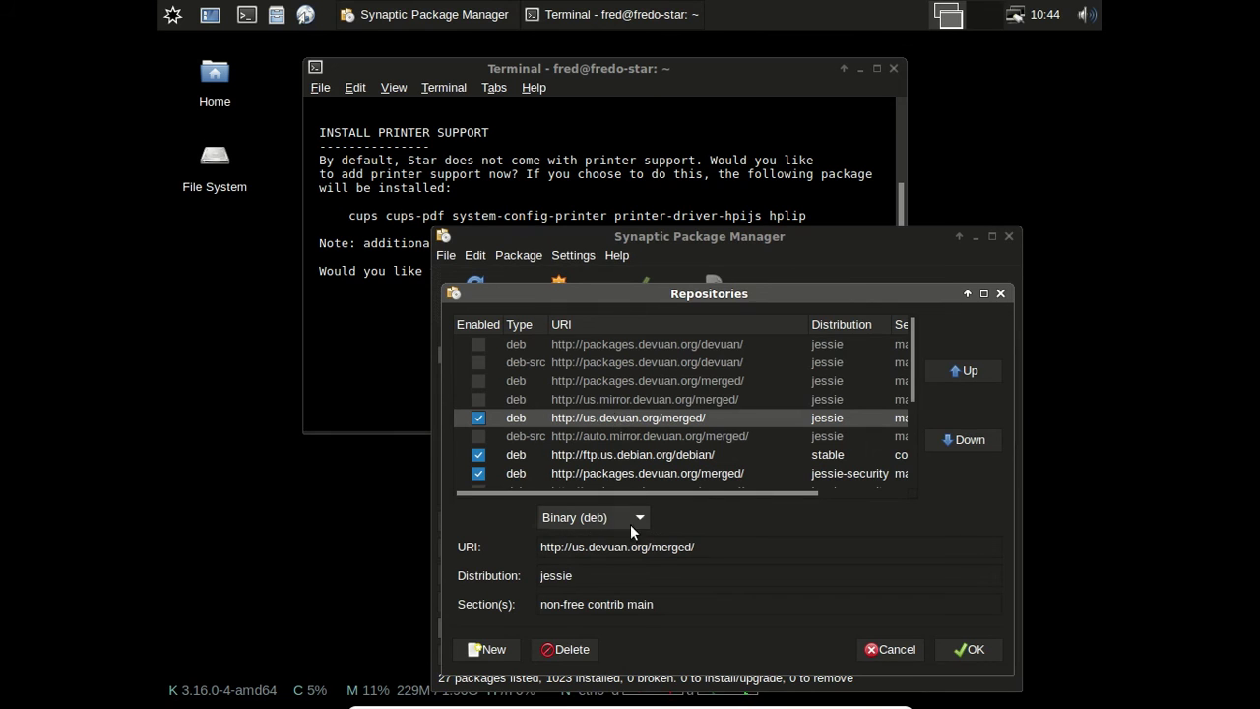
click(587, 553)
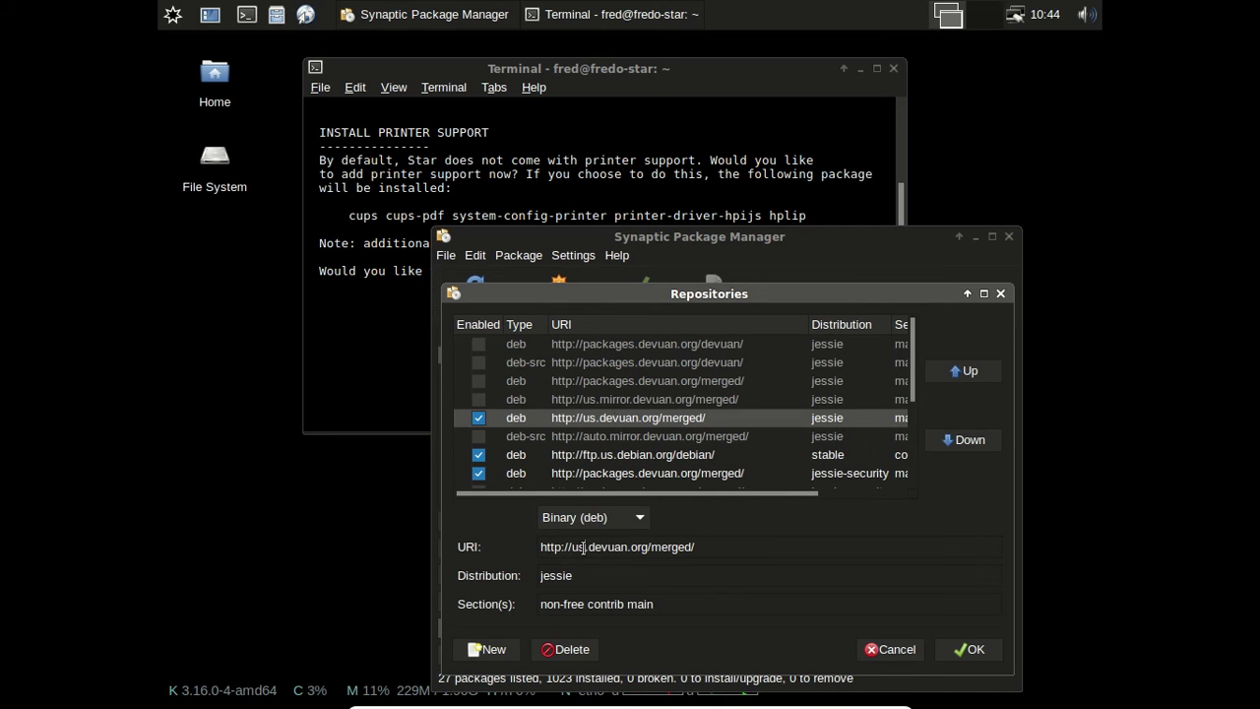
key(BackSpace)
key(BackSpace)
text(ft)
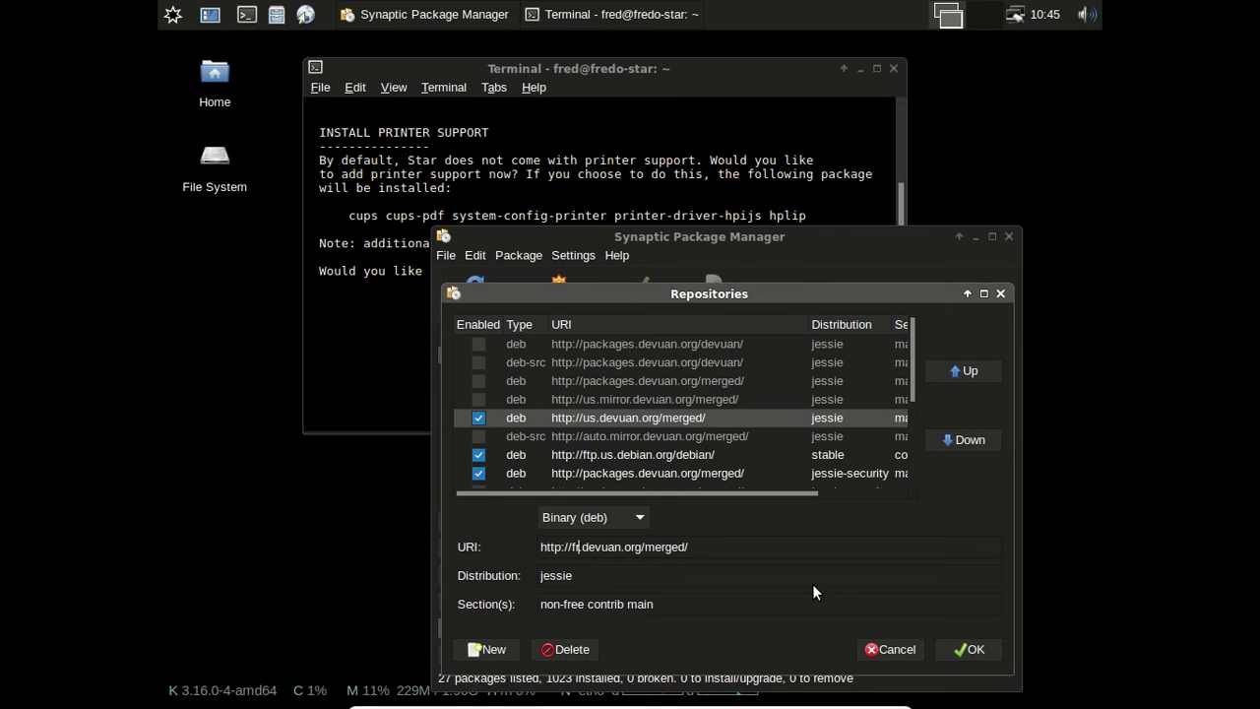
click(960, 643)
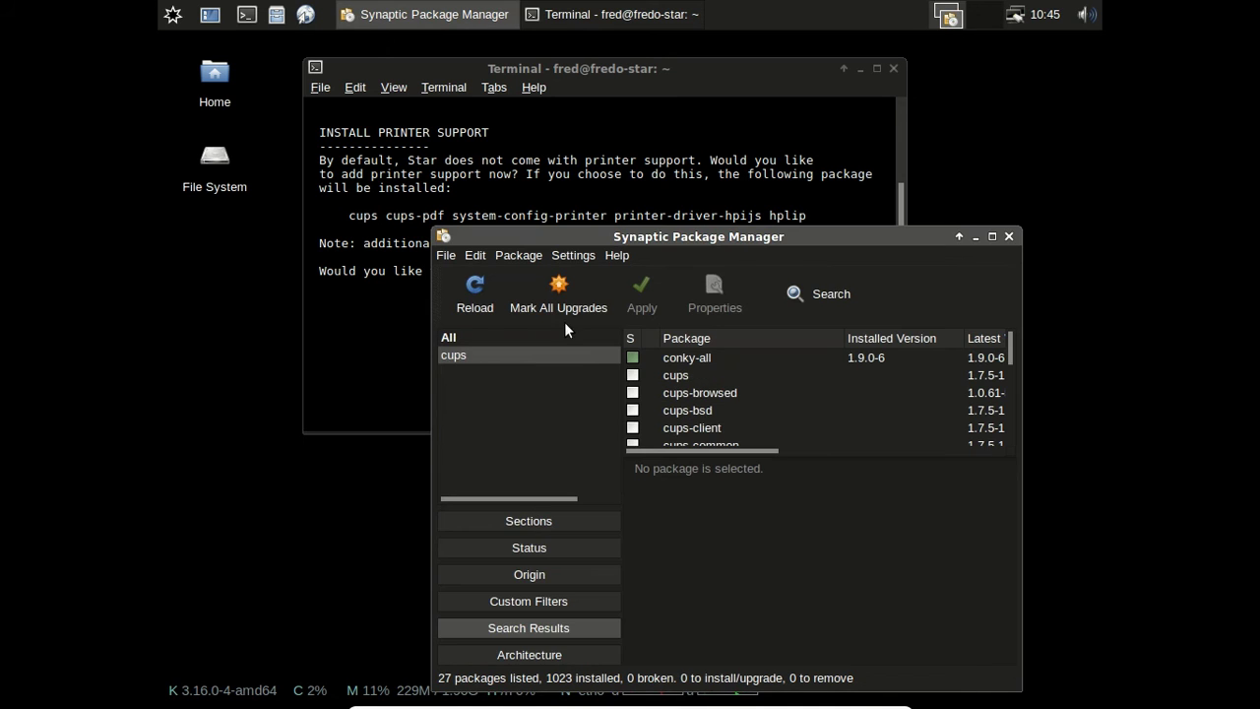
click(477, 291)
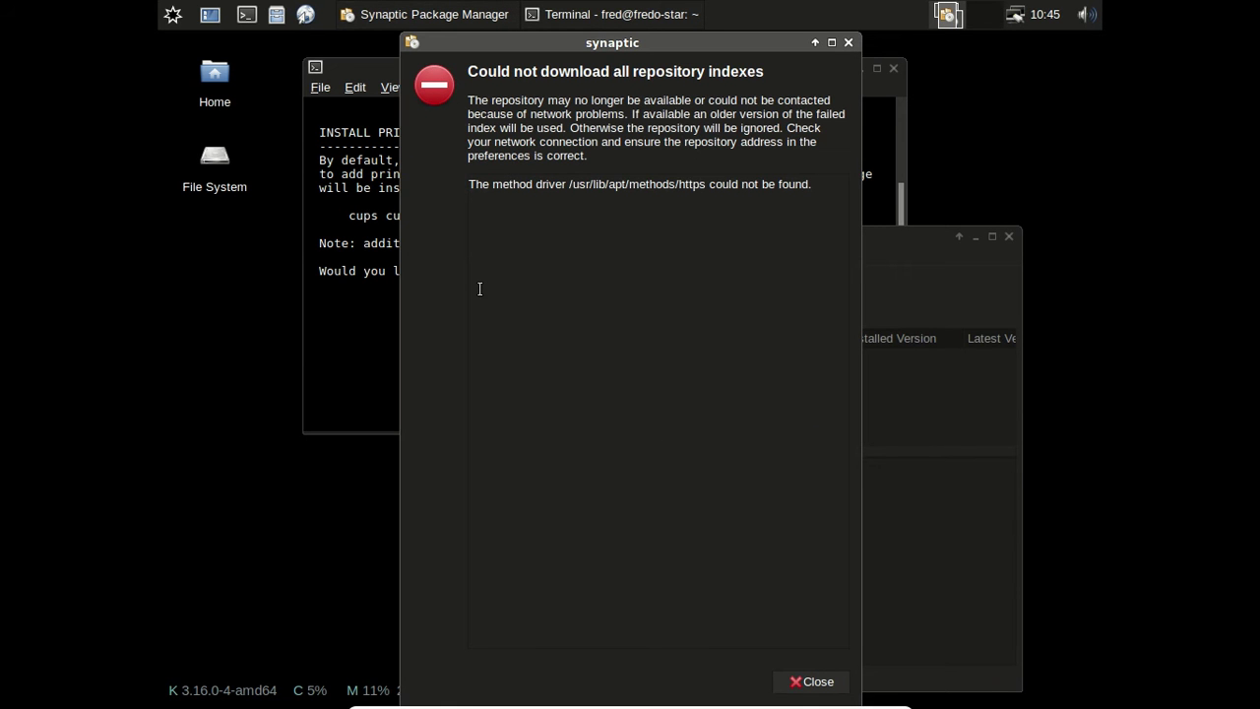
click(826, 684)
click(538, 252)
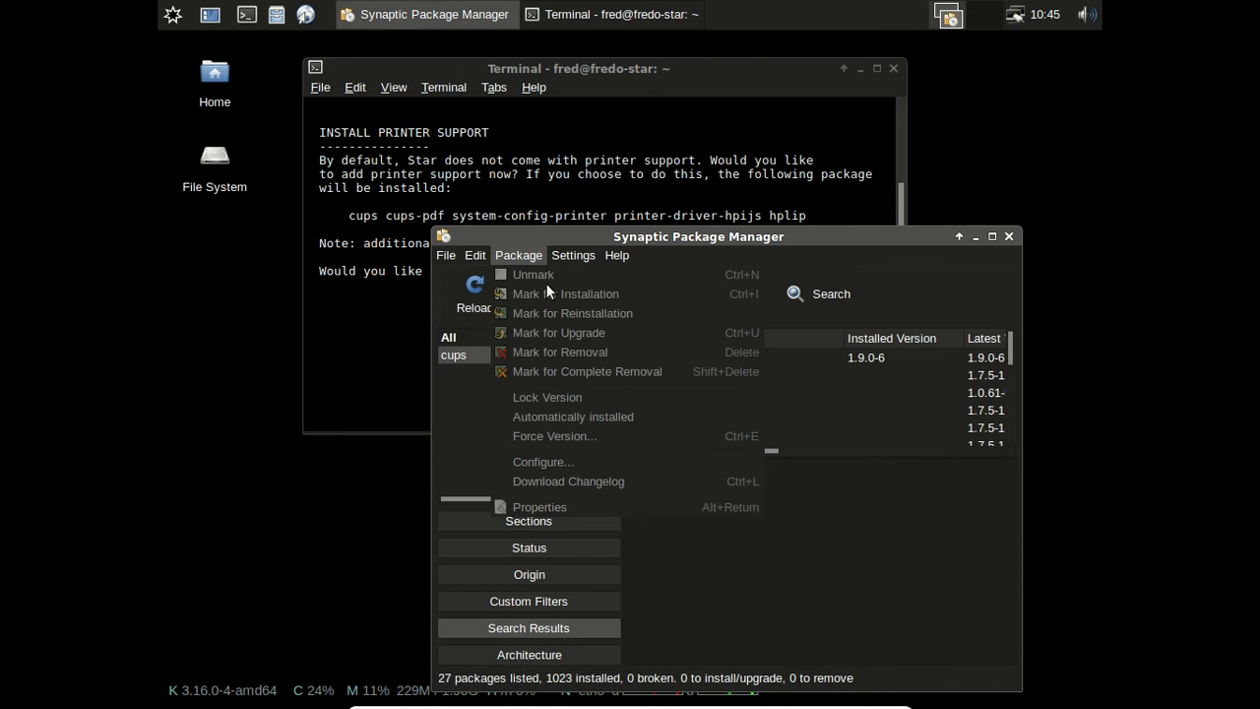
mouse_move(579, 252)
click(590, 293)
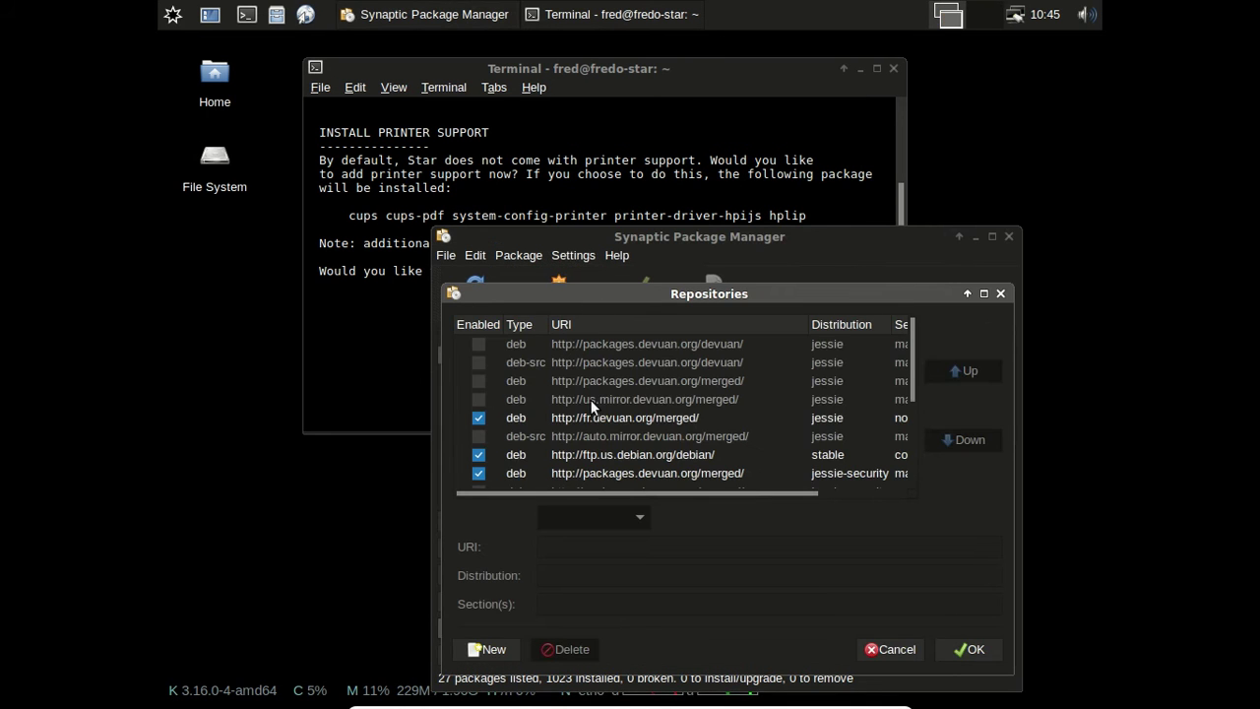
click(596, 417)
click(580, 548)
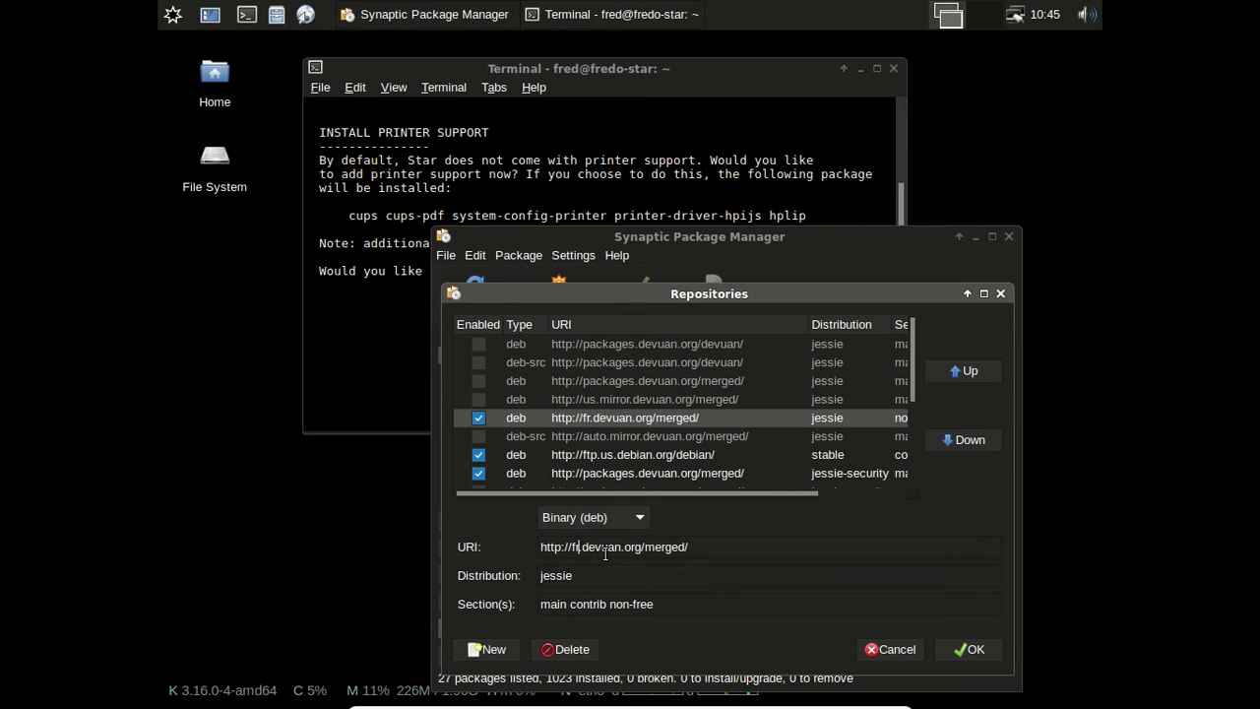
key(BackSpace)
key(BackSpace)
text(auo)
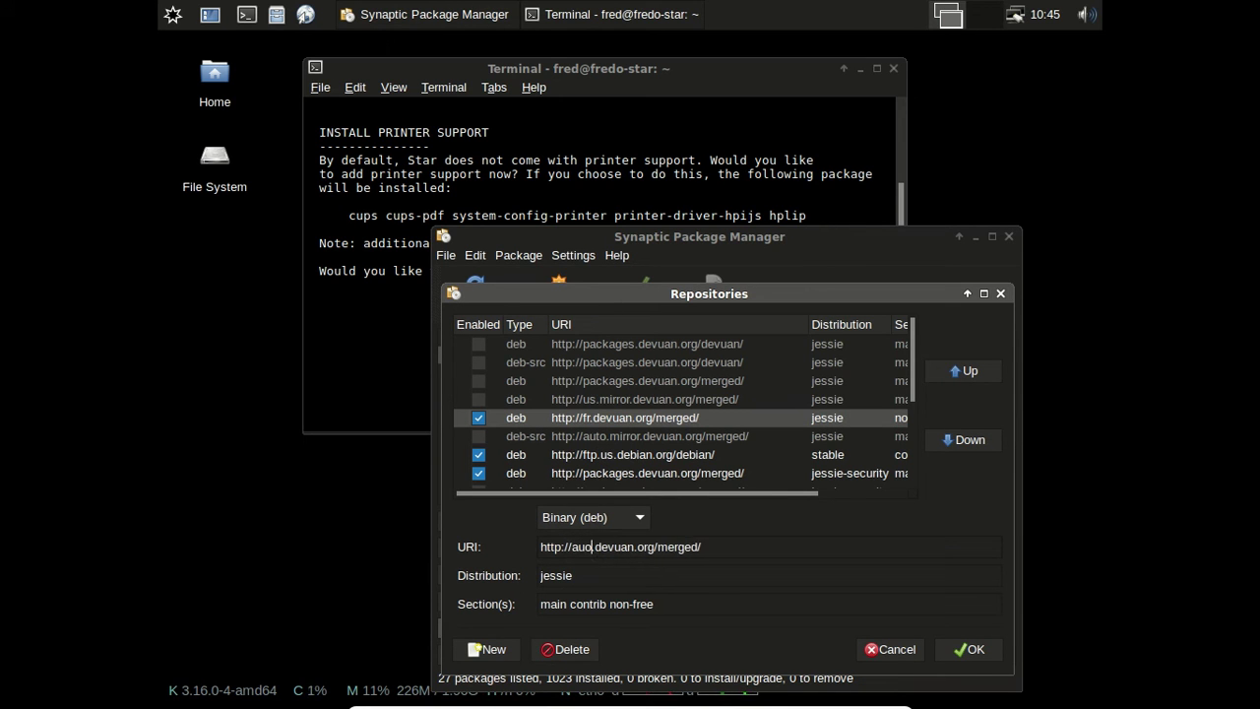
text(o.mirror)
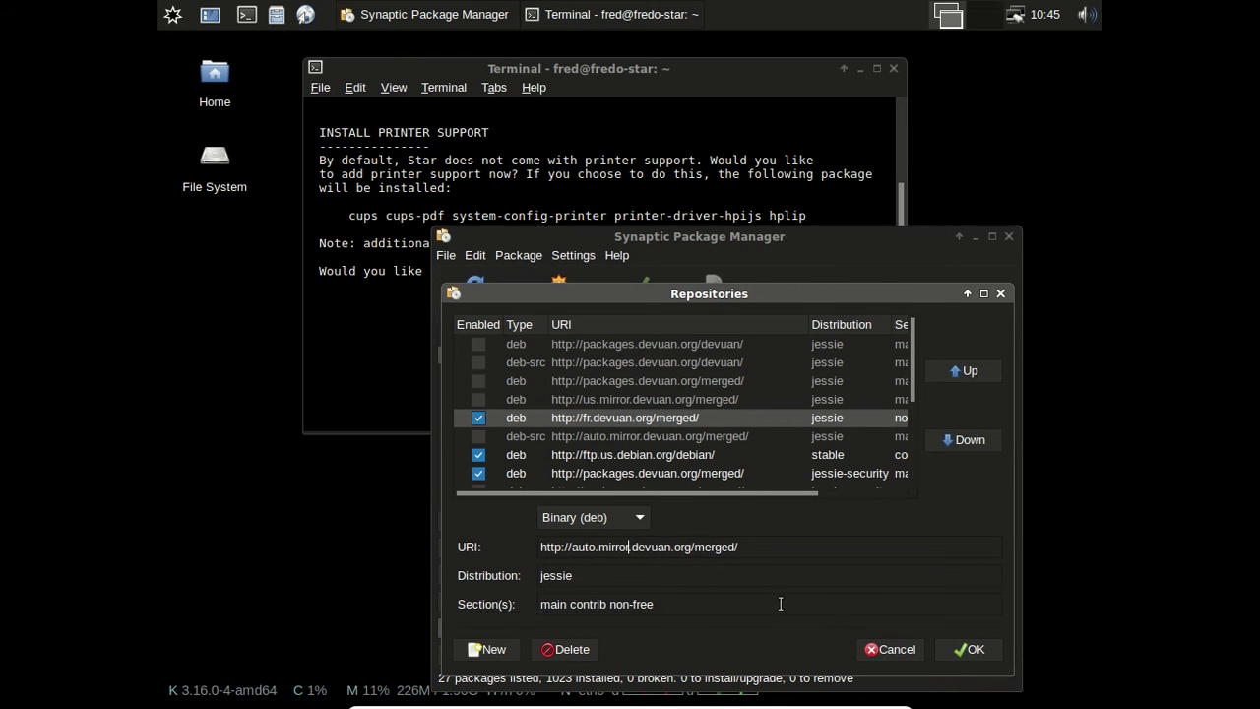
click(969, 648)
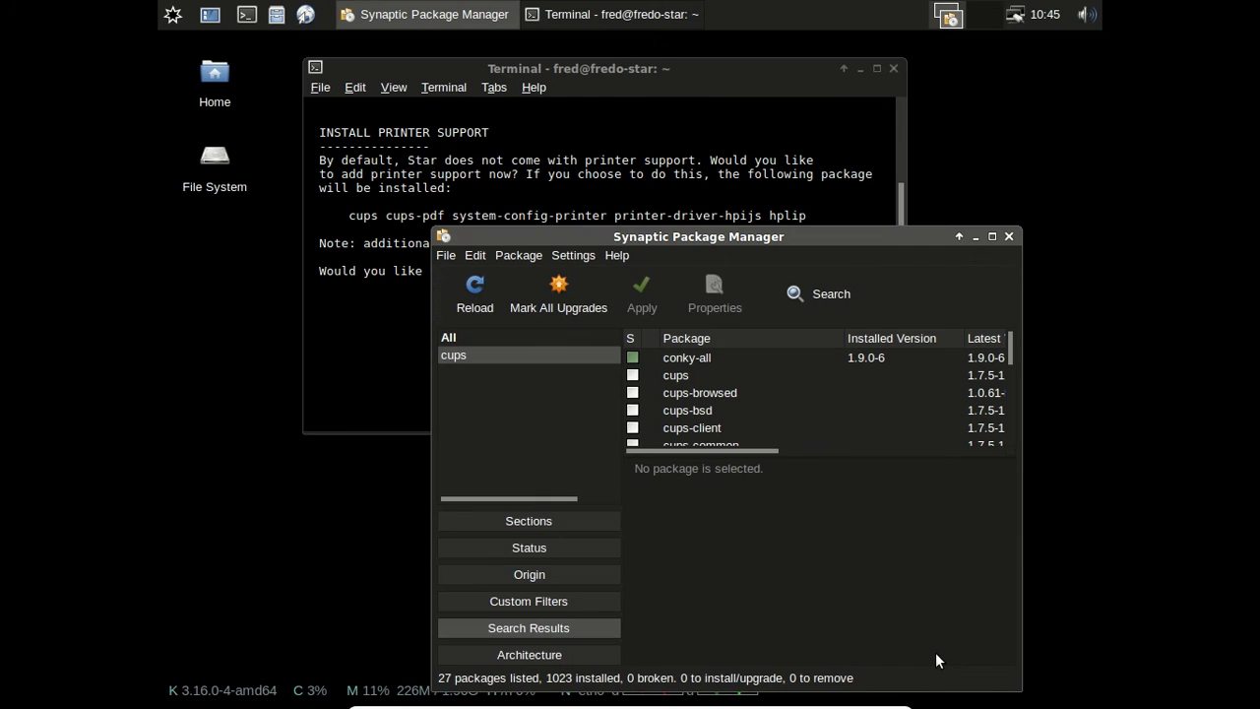
Step: Reload the package information, try to mark cups for installation, and review its listed dependencies
click(494, 286)
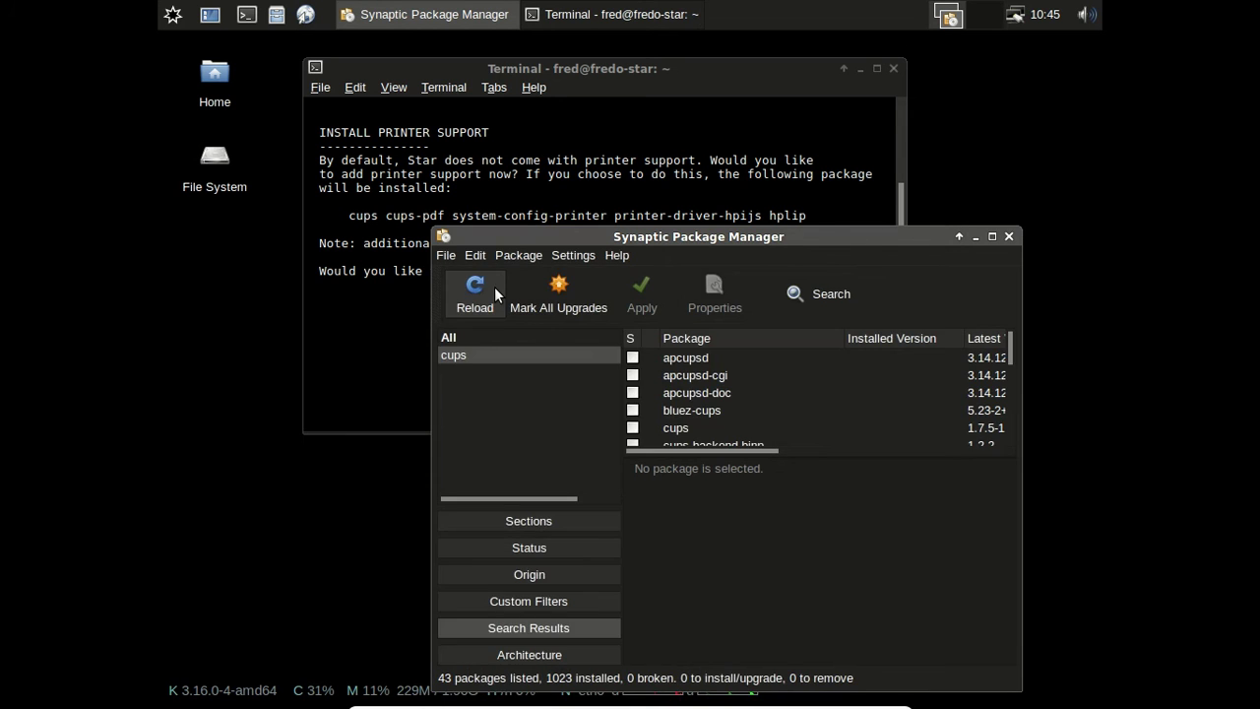
right_click(717, 425)
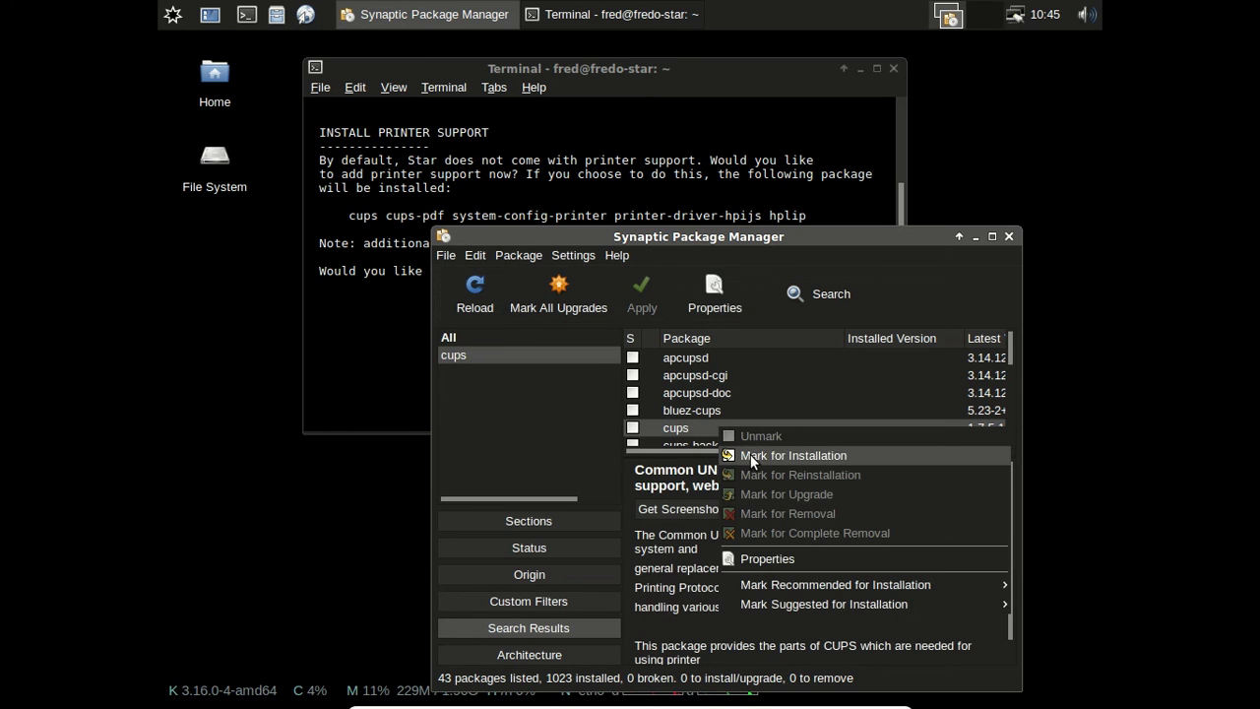
click(749, 453)
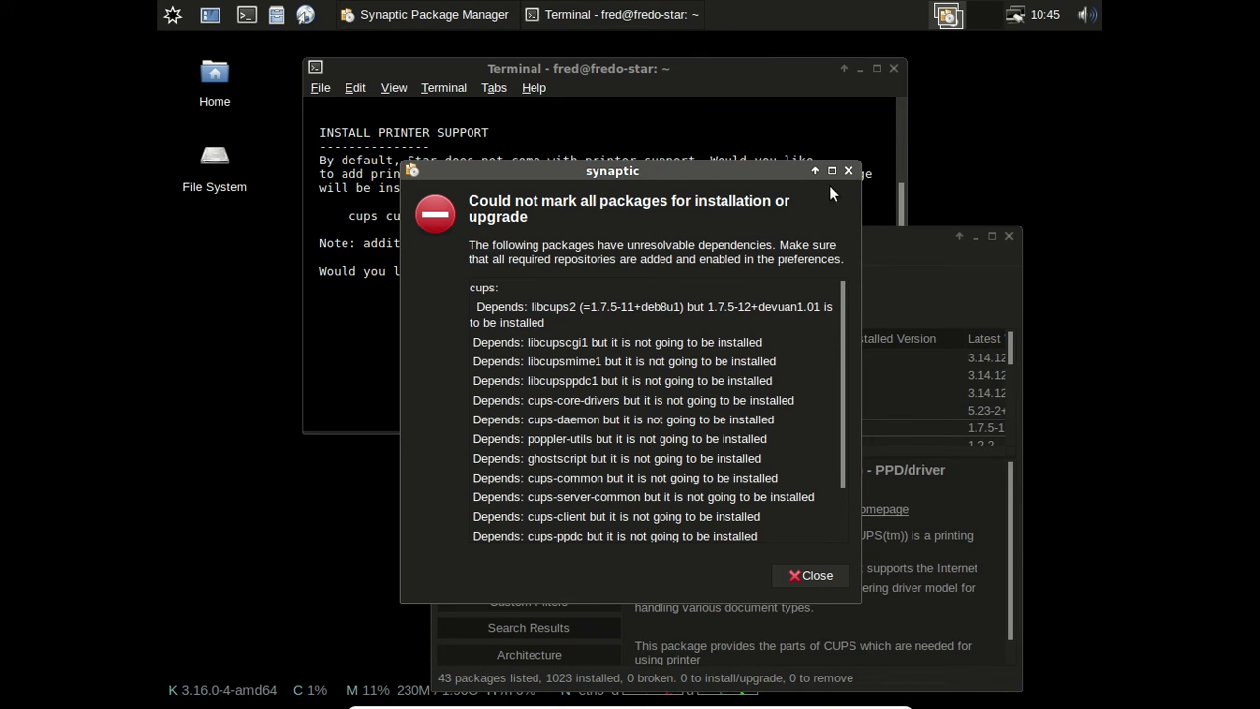
scroll(834, 326, down, 2)
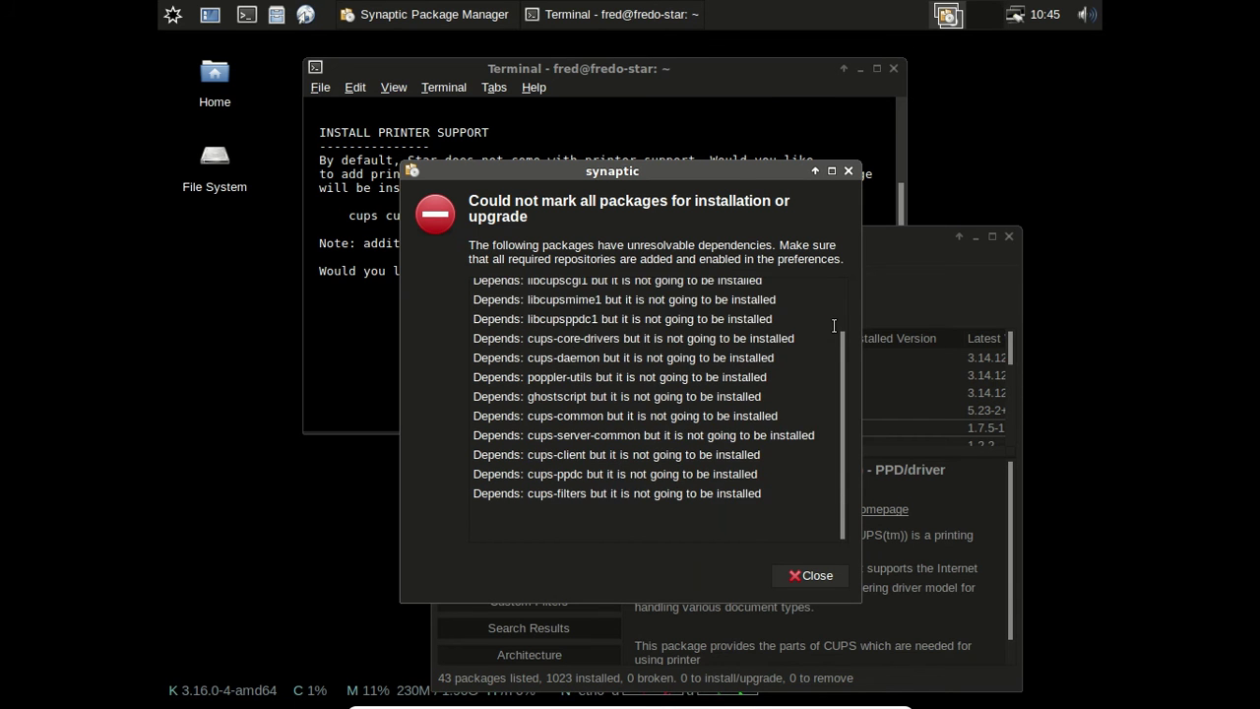
scroll(834, 326, up, 2)
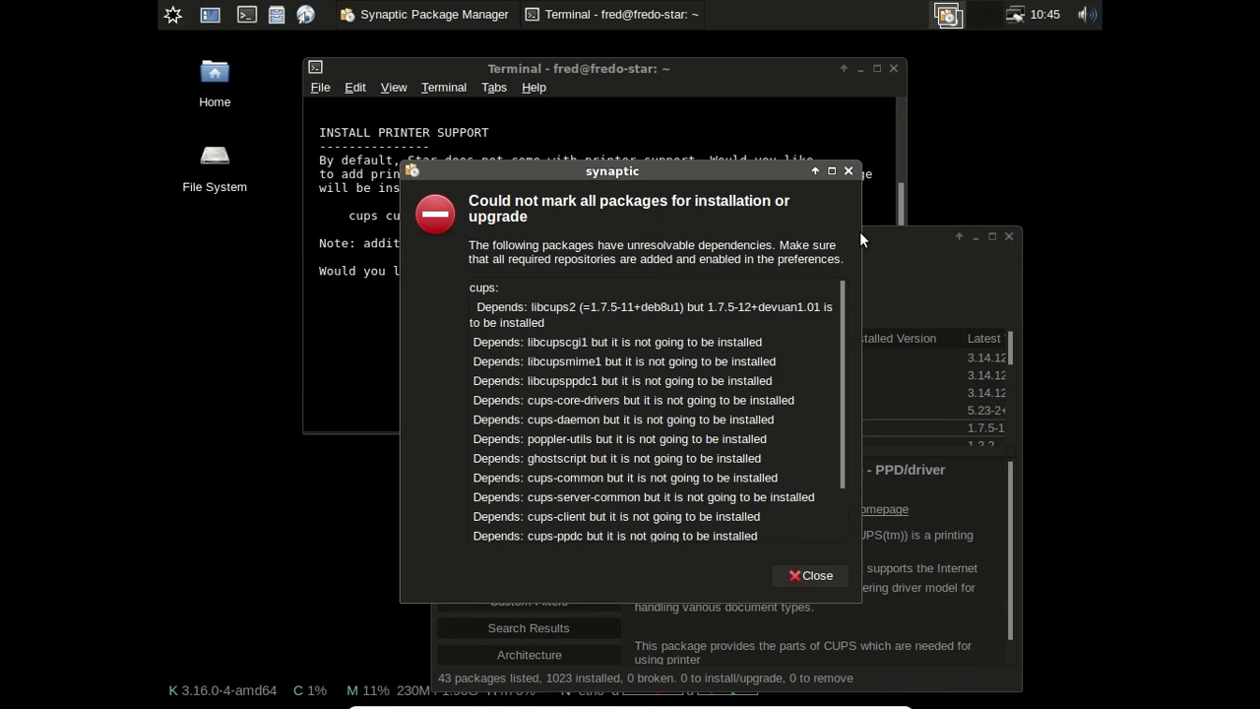
click(847, 172)
Step: Inspect the libcups2 package among the cups search results and close the package manager
scroll(784, 407, down, 6)
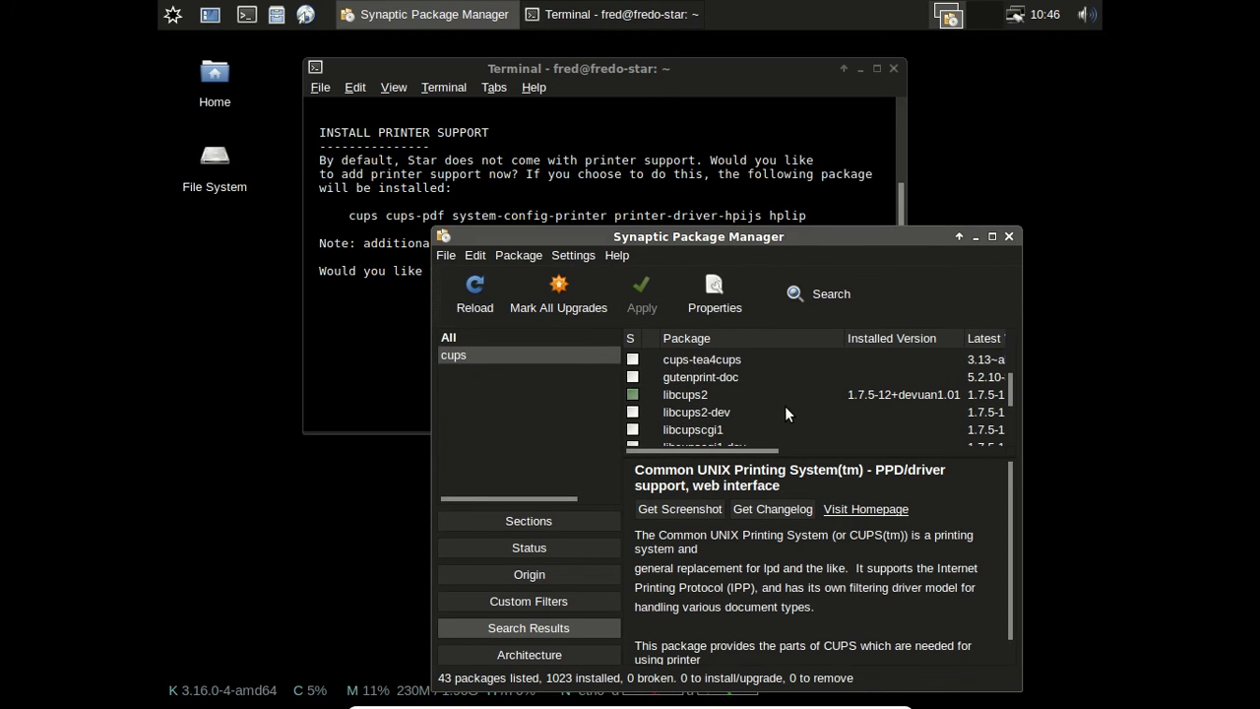
scroll(785, 406, down, 1)
click(755, 375)
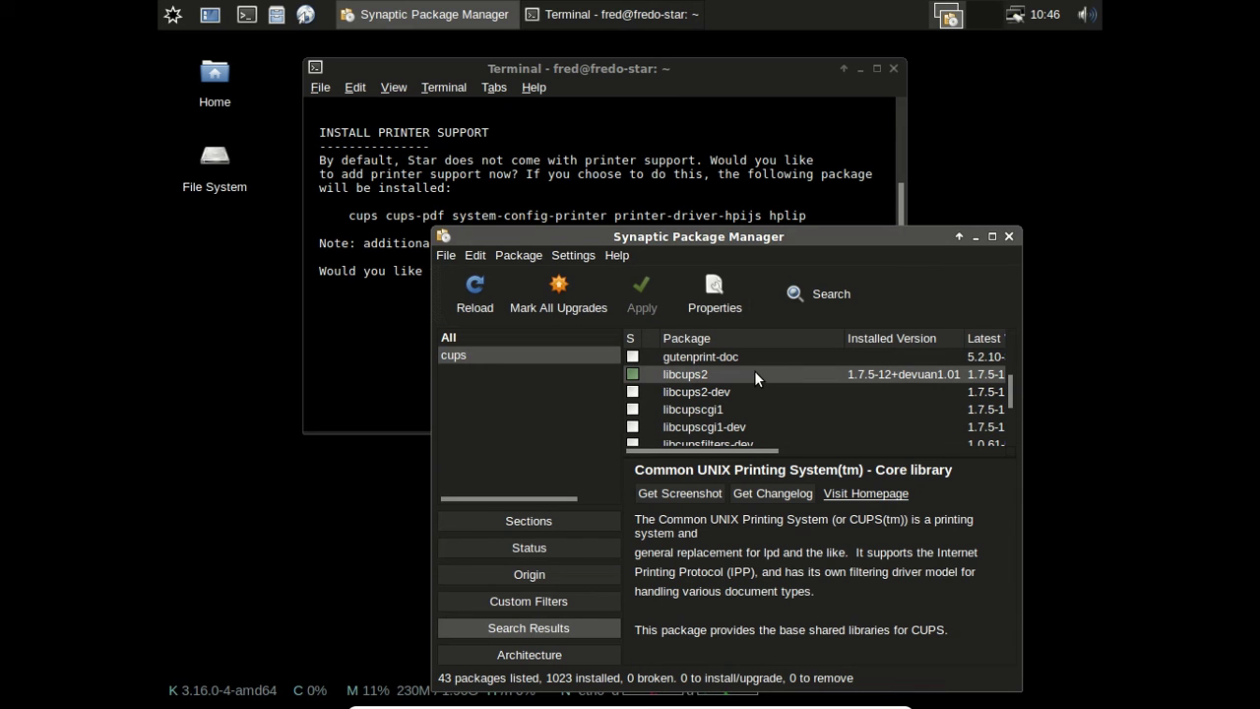
click(1009, 237)
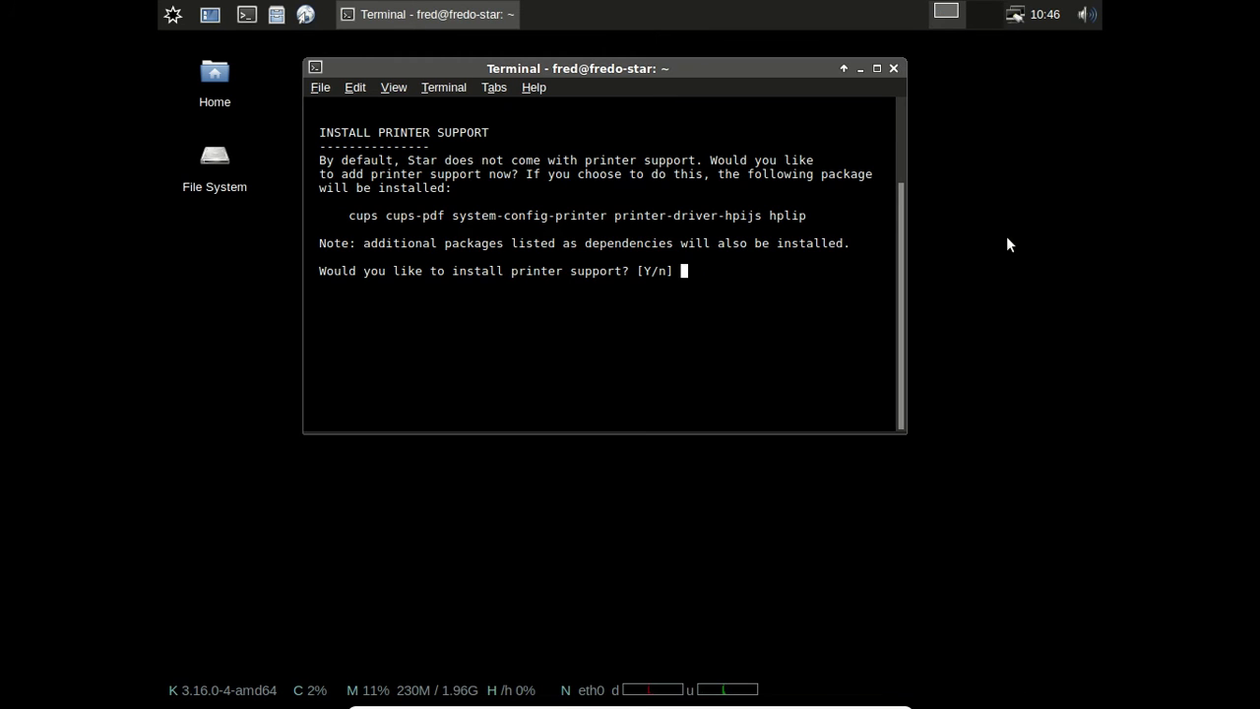
Step: Answer n to the printer support installation and close the terminal
text(n)
key(Return)
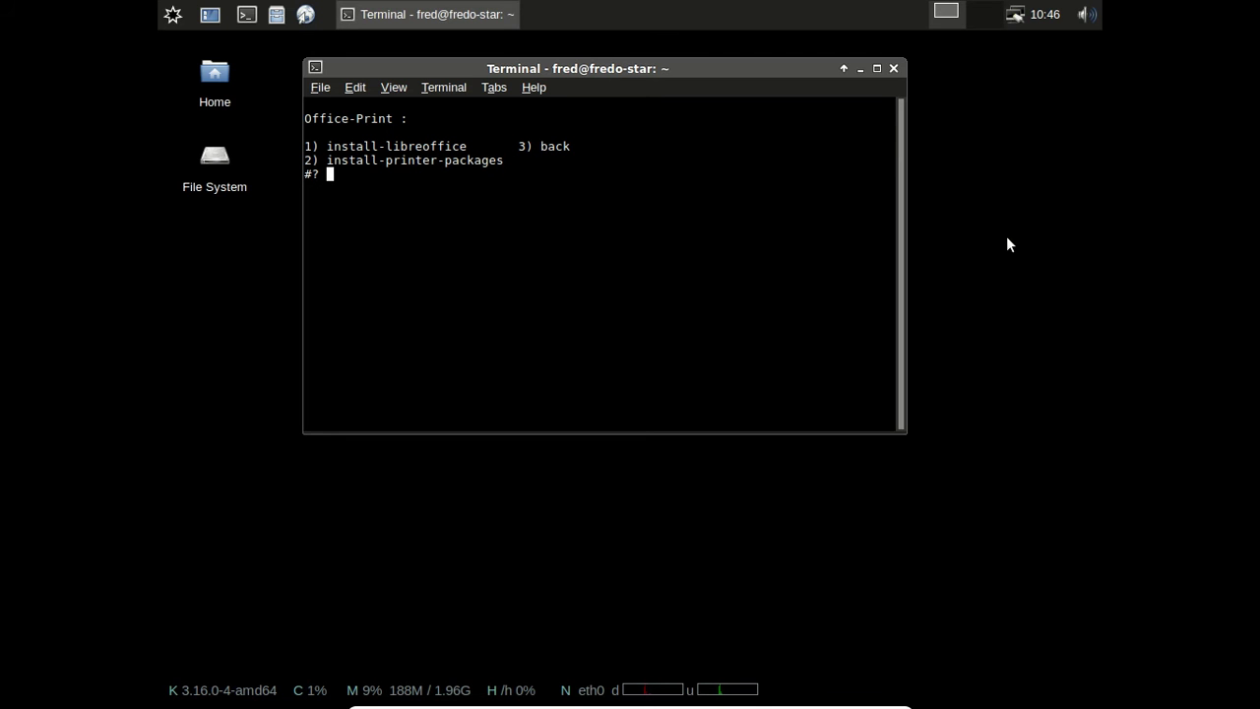
click(893, 68)
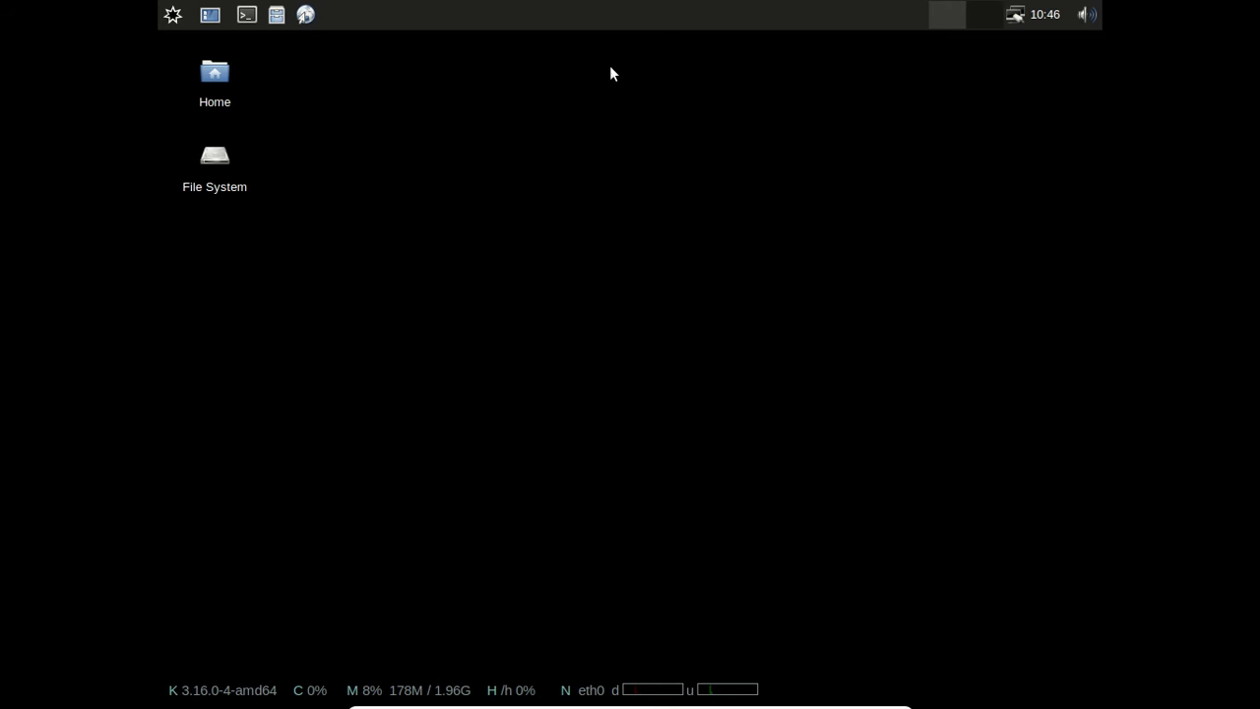
Step: Launch the web browser and choose Mozilla Firefox as the preferred web browser
click(302, 17)
click(610, 352)
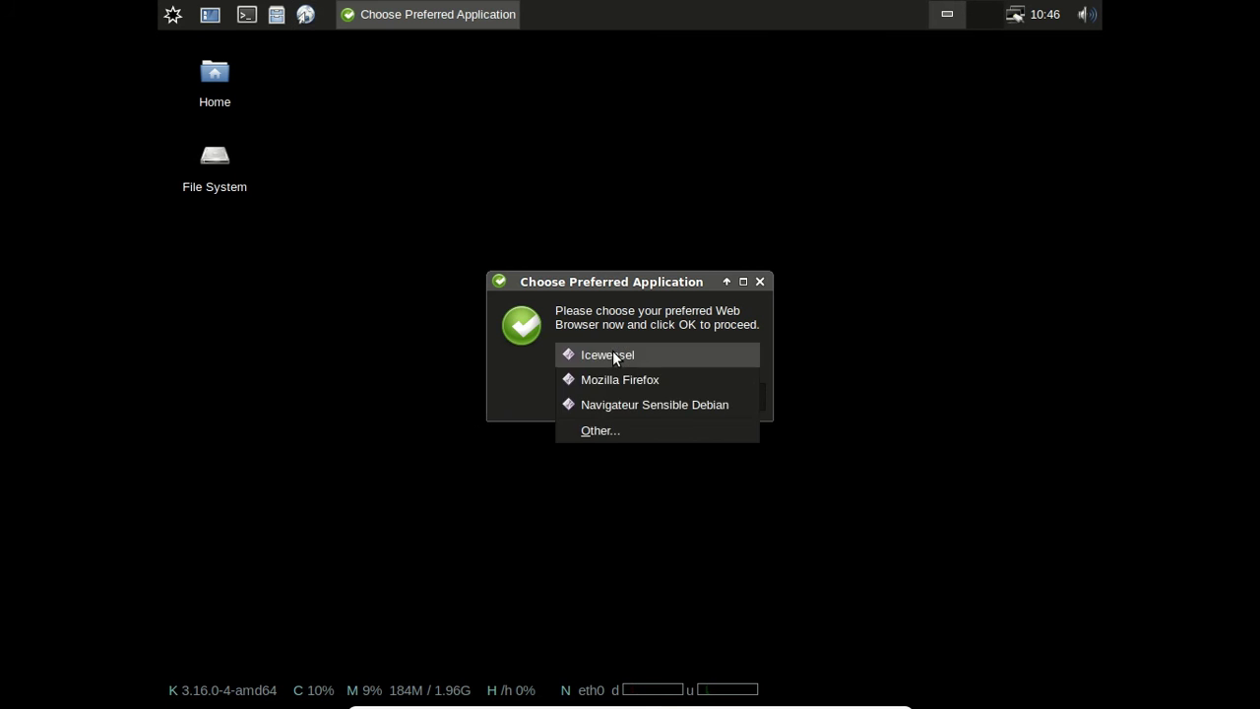
click(619, 380)
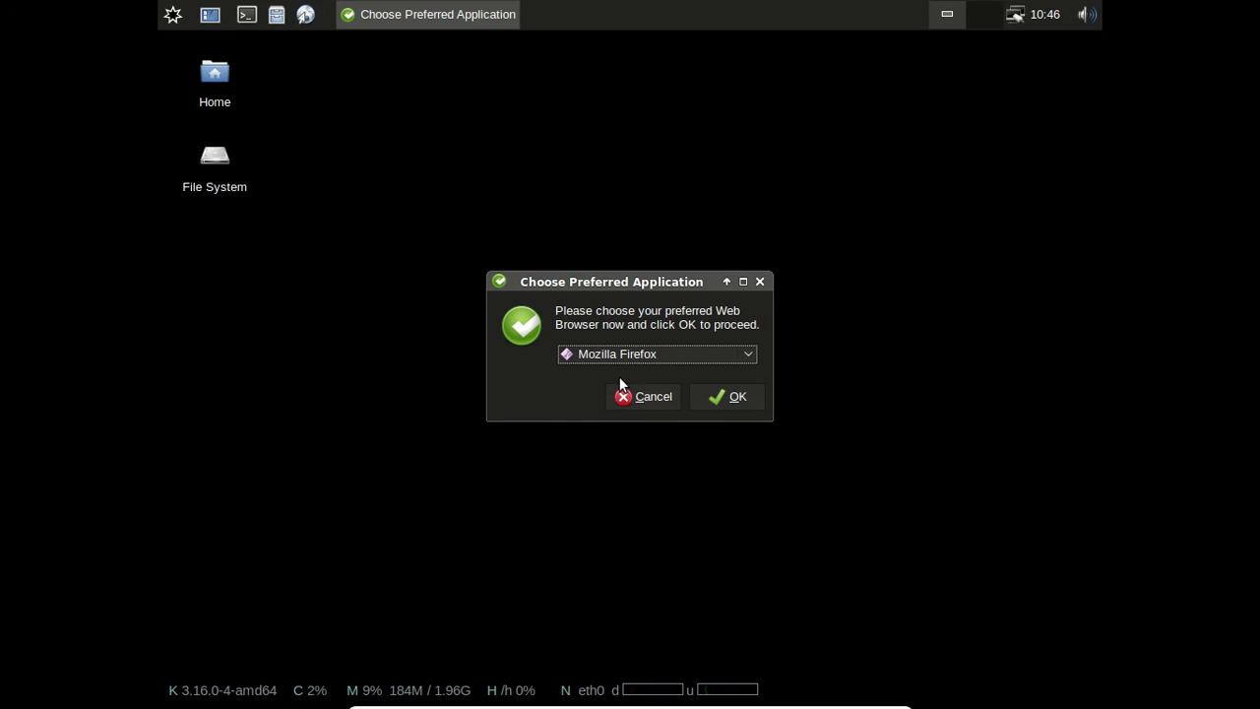
click(721, 399)
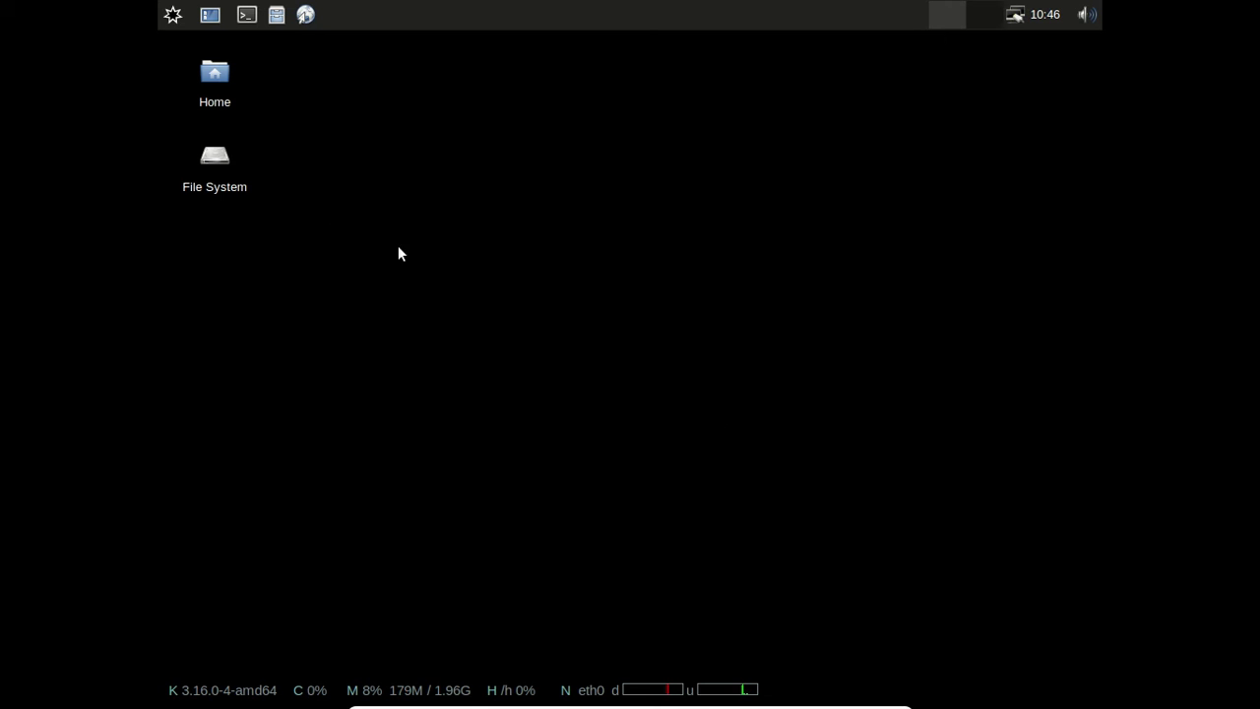
Step: Launch the GIMP image editor from the Infographie applications
click(175, 16)
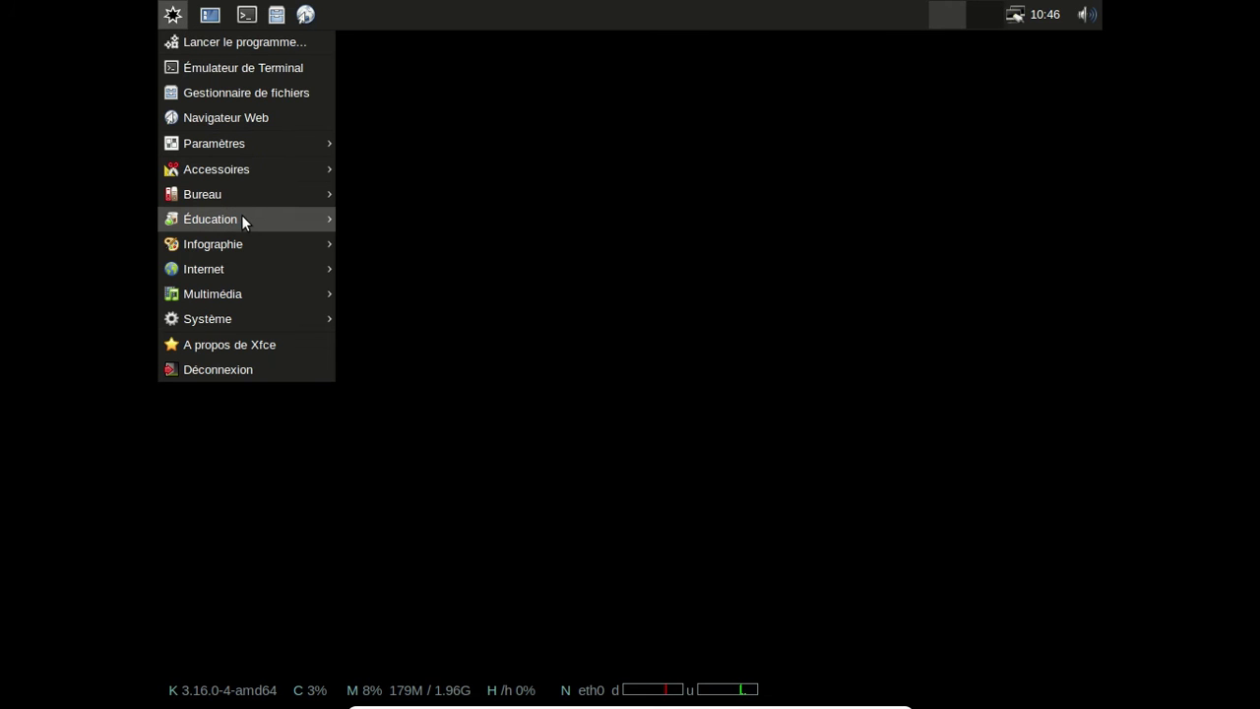
mouse_move(247, 247)
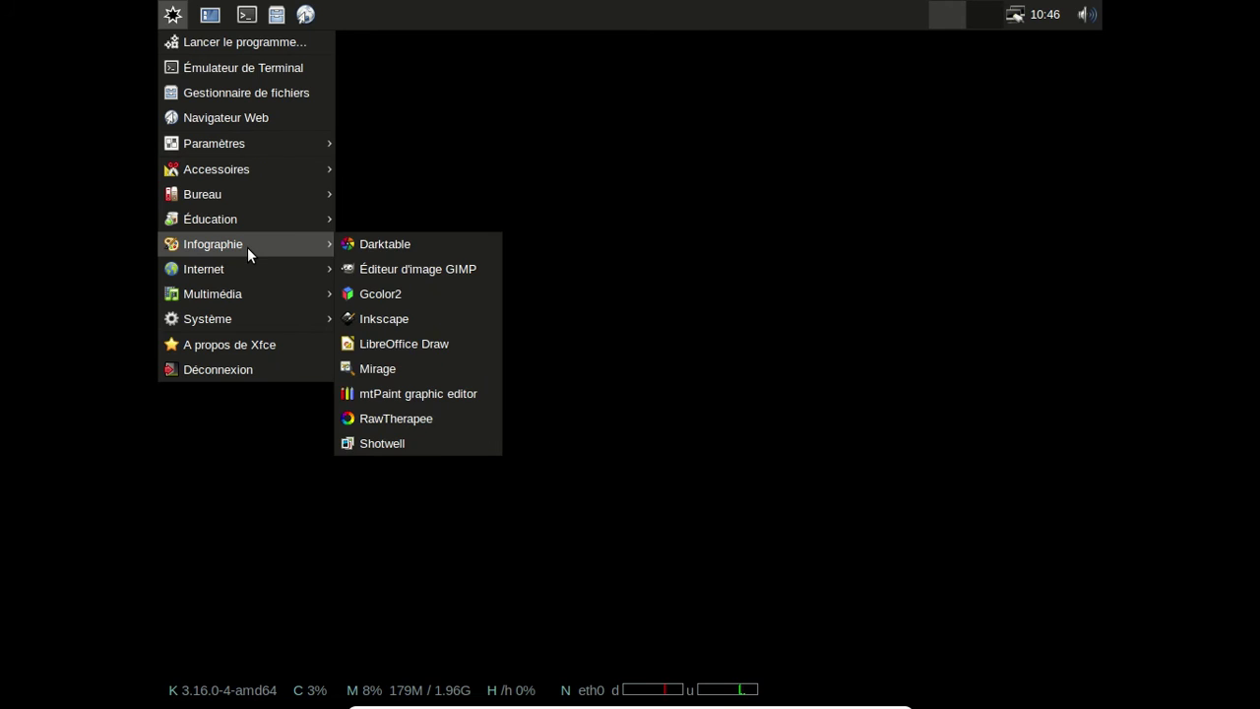
click(471, 266)
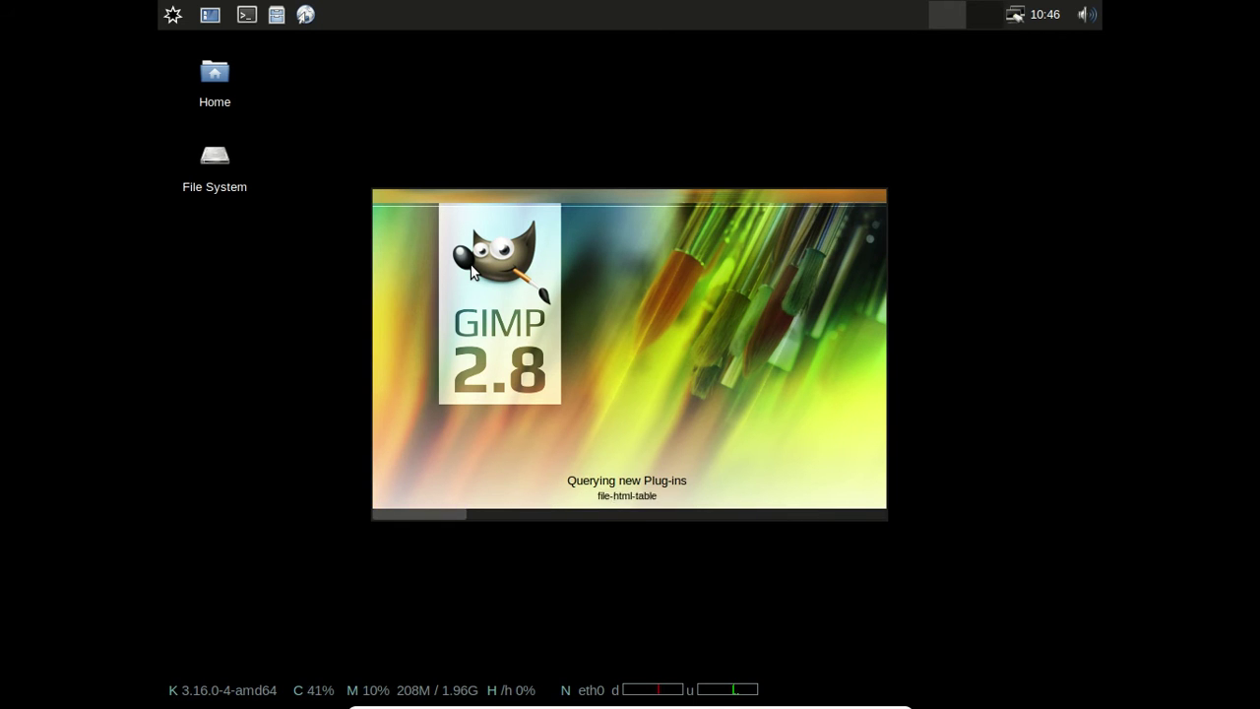
Step: Look through the installed Multimédia and Internet applications while GIMP loads
click(169, 18)
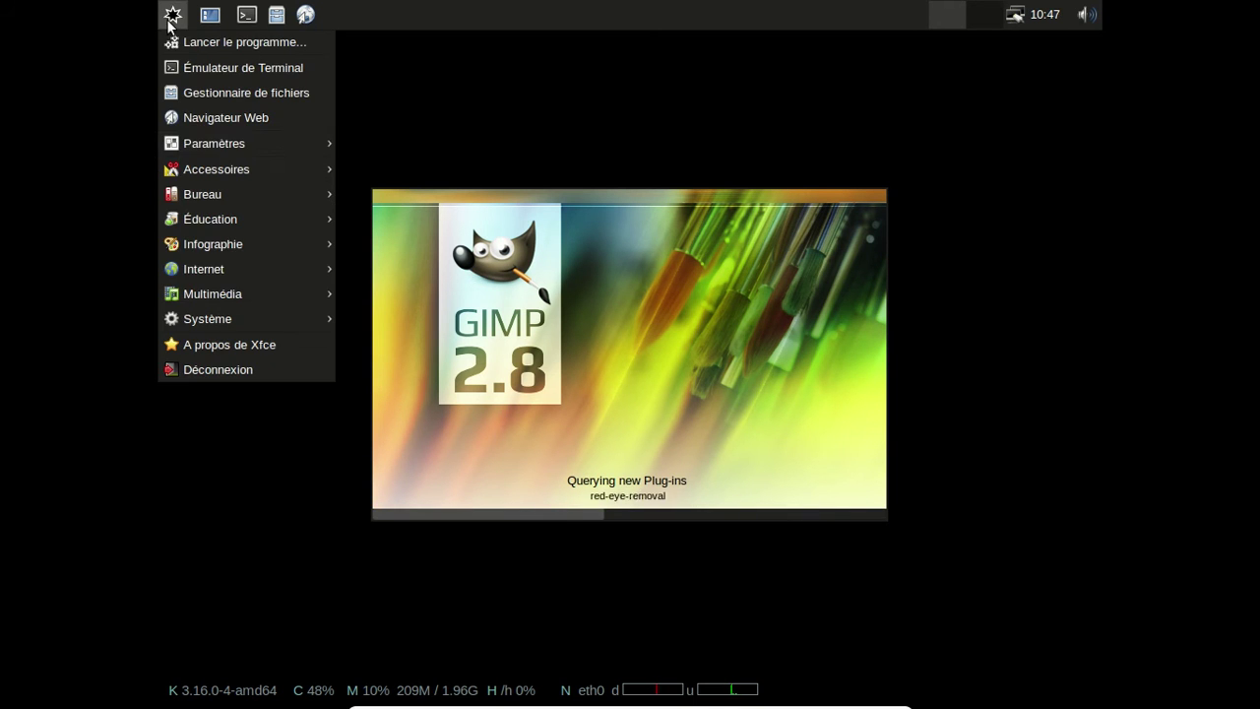
mouse_move(222, 295)
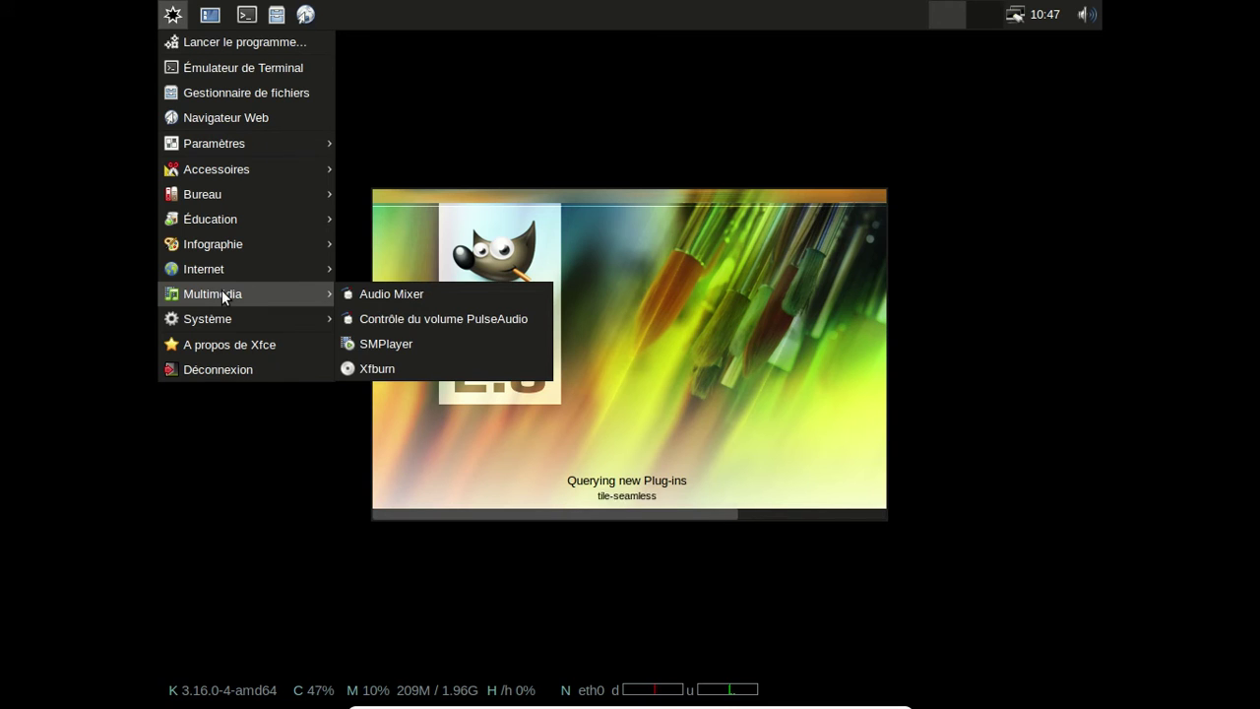
mouse_move(224, 268)
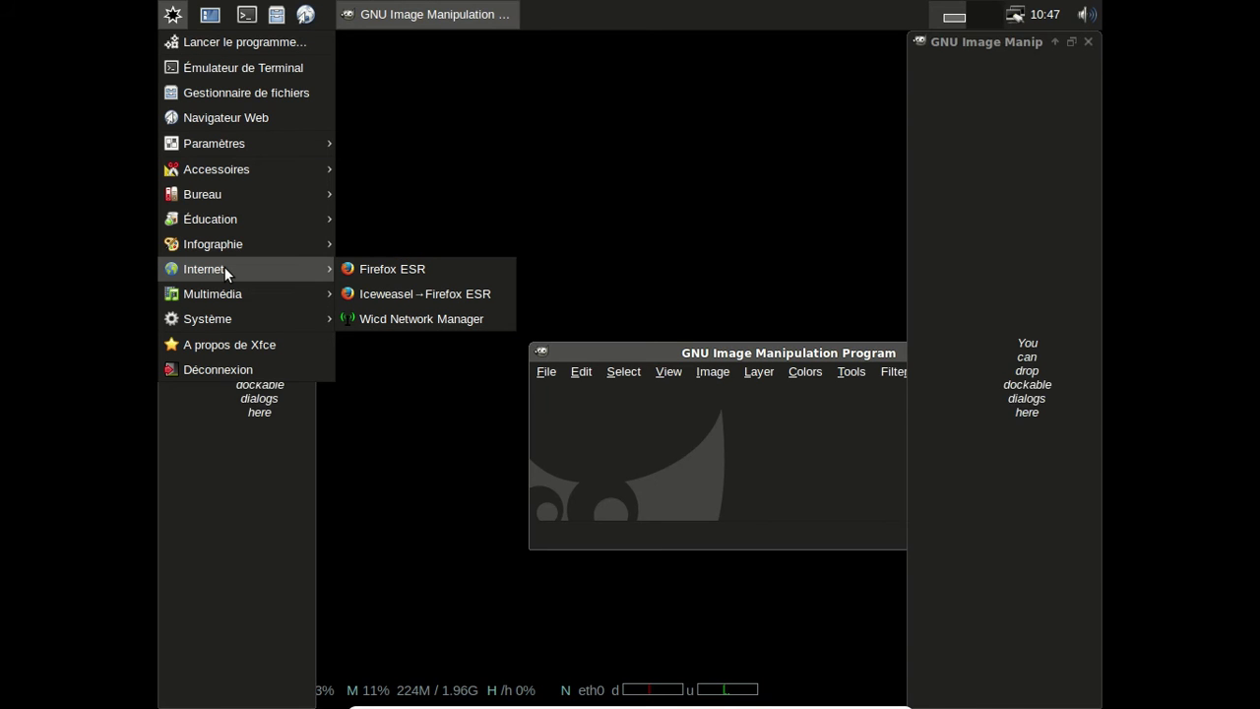
click(719, 426)
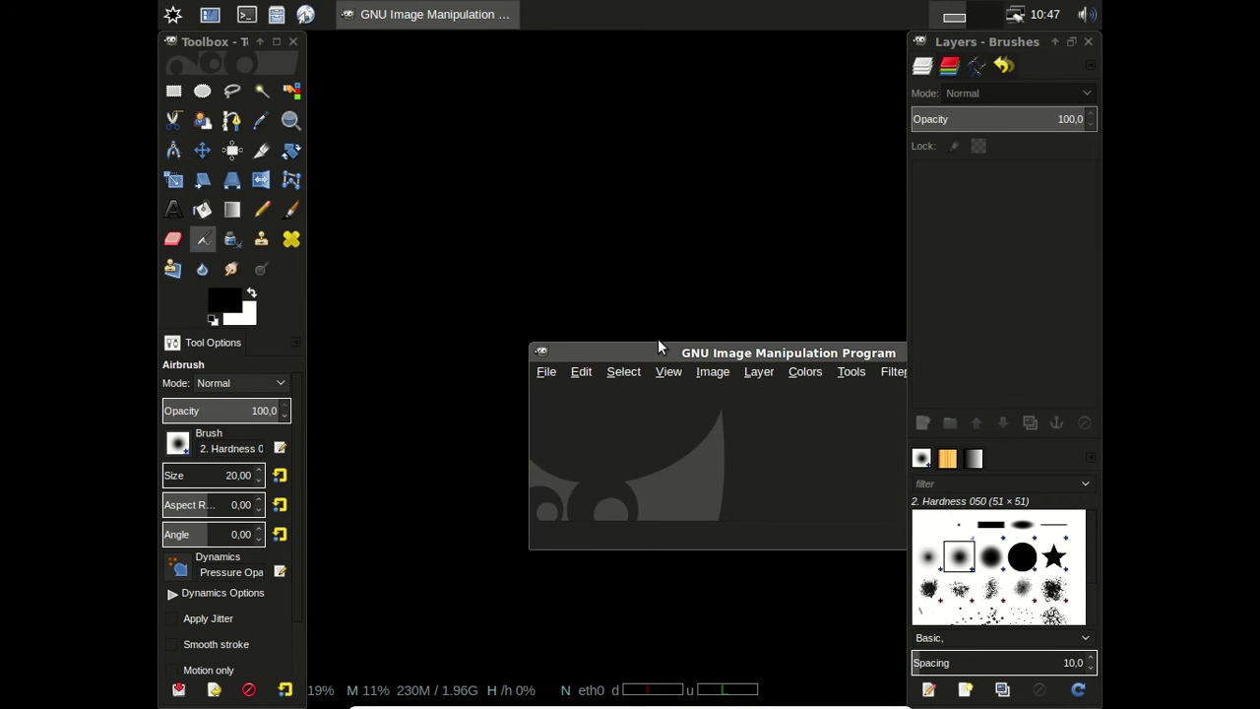
click(171, 15)
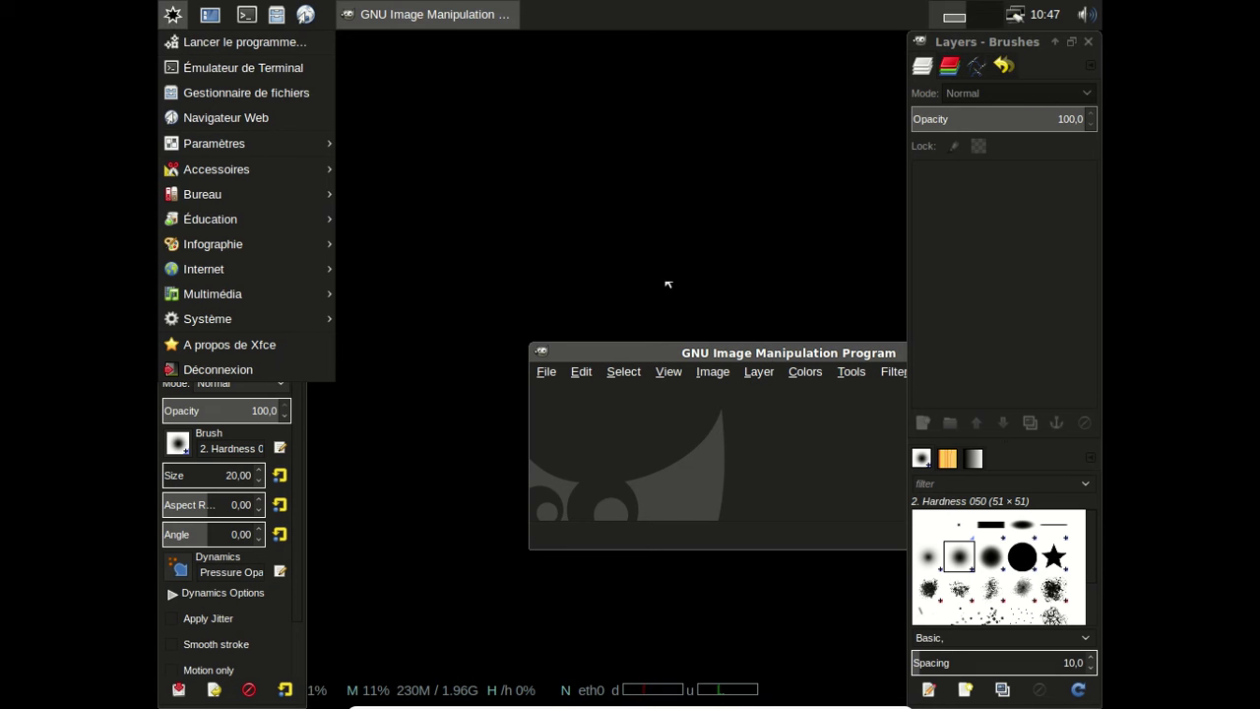
click(610, 199)
Step: Move GIMP's main window clear of the layers dock, view its About information, and close GIMP
drag(653, 349, 456, 112)
click(806, 134)
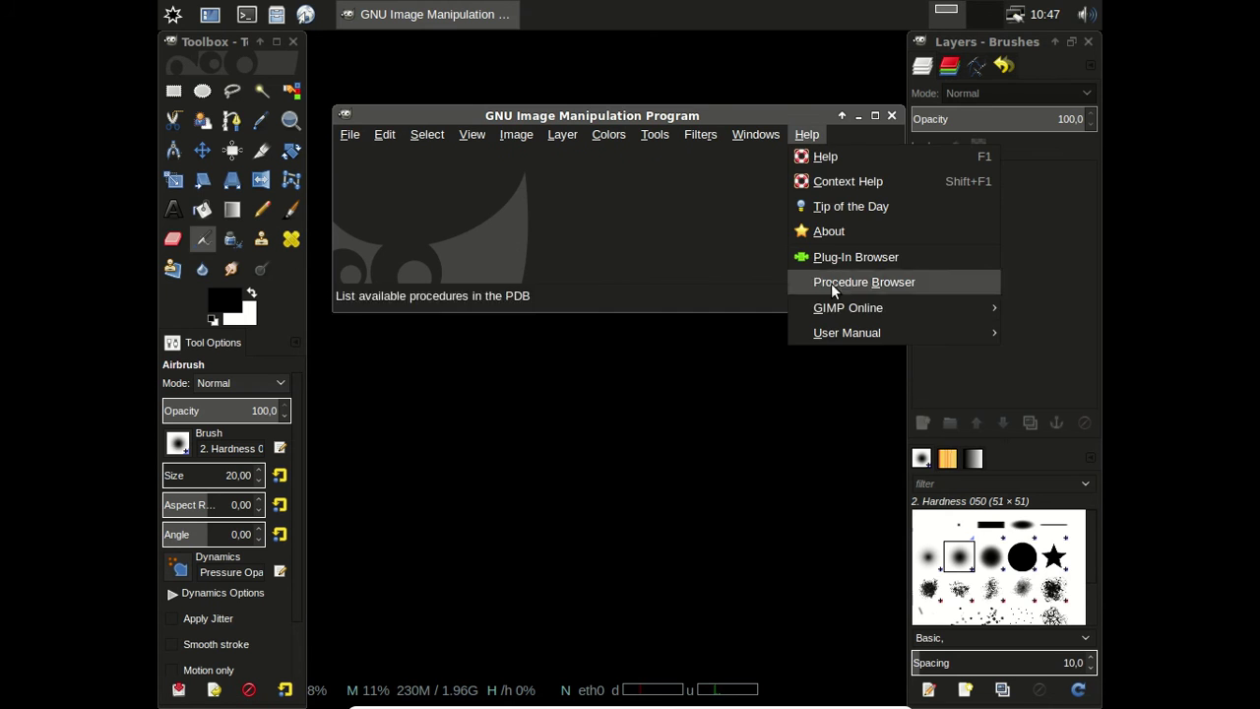
click(824, 234)
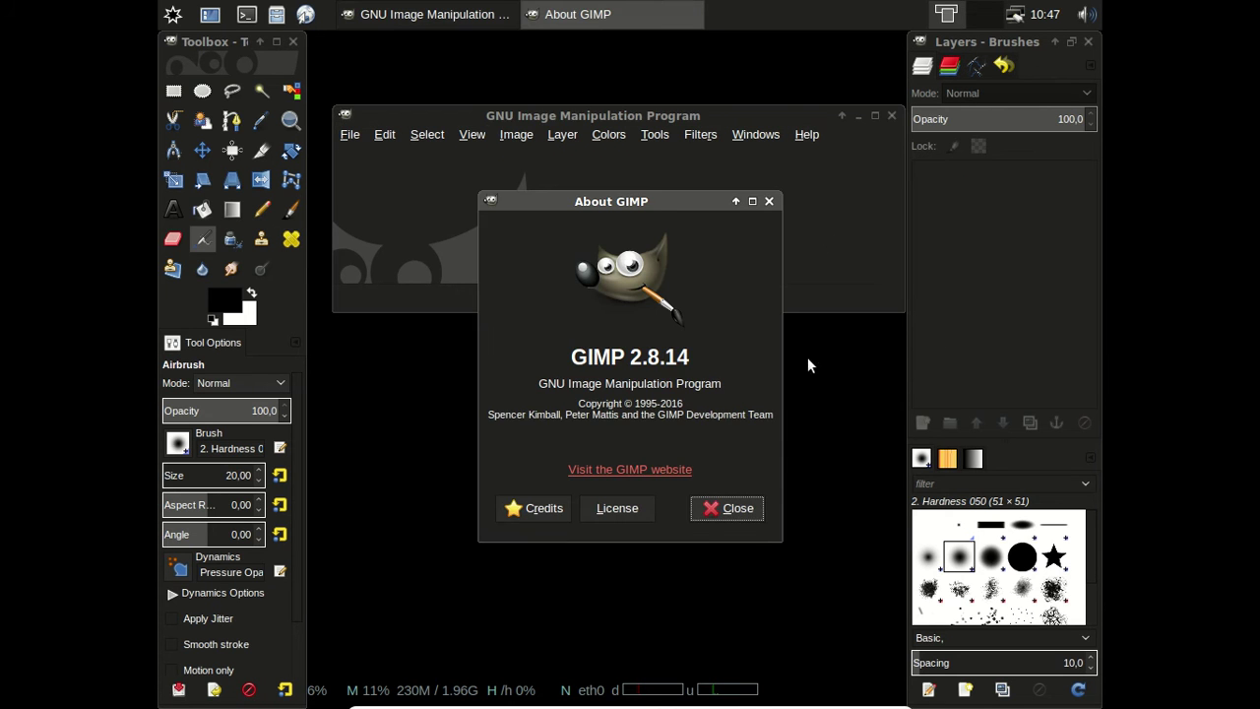
click(743, 499)
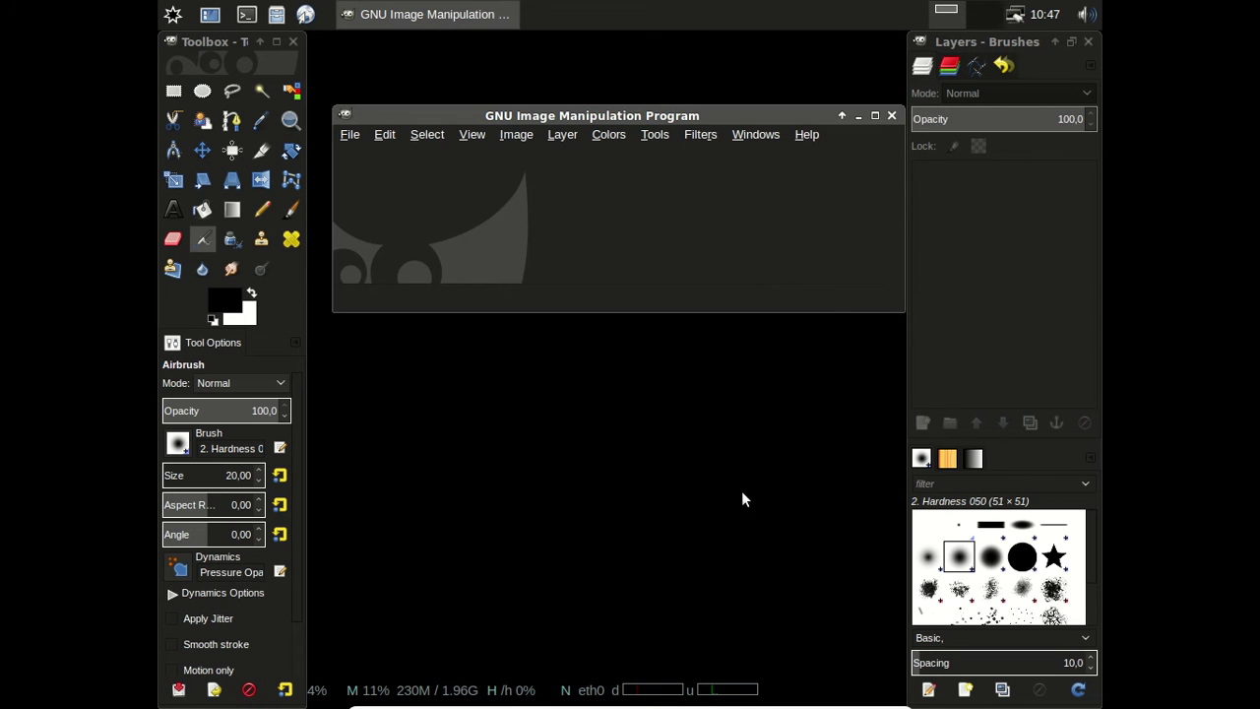
click(889, 116)
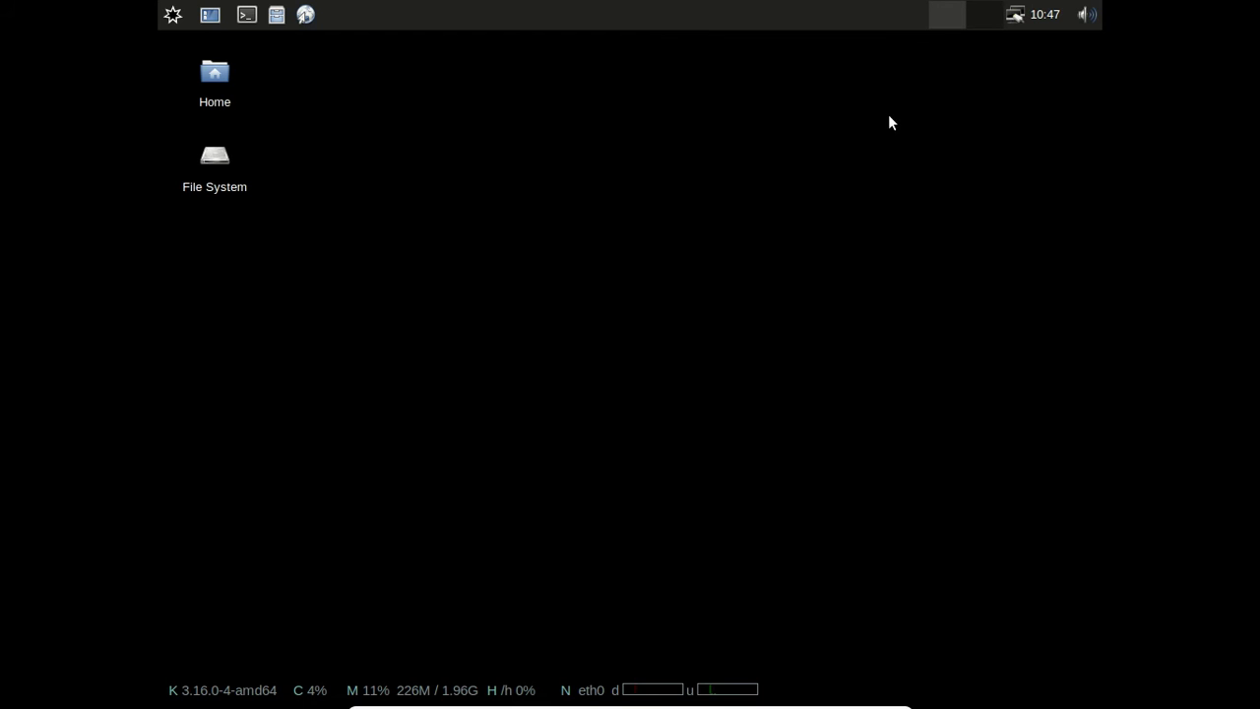
Step: Open a terminal, run locale to list the language settings, and move the window clear of the desktop icons
click(238, 18)
text(locale)
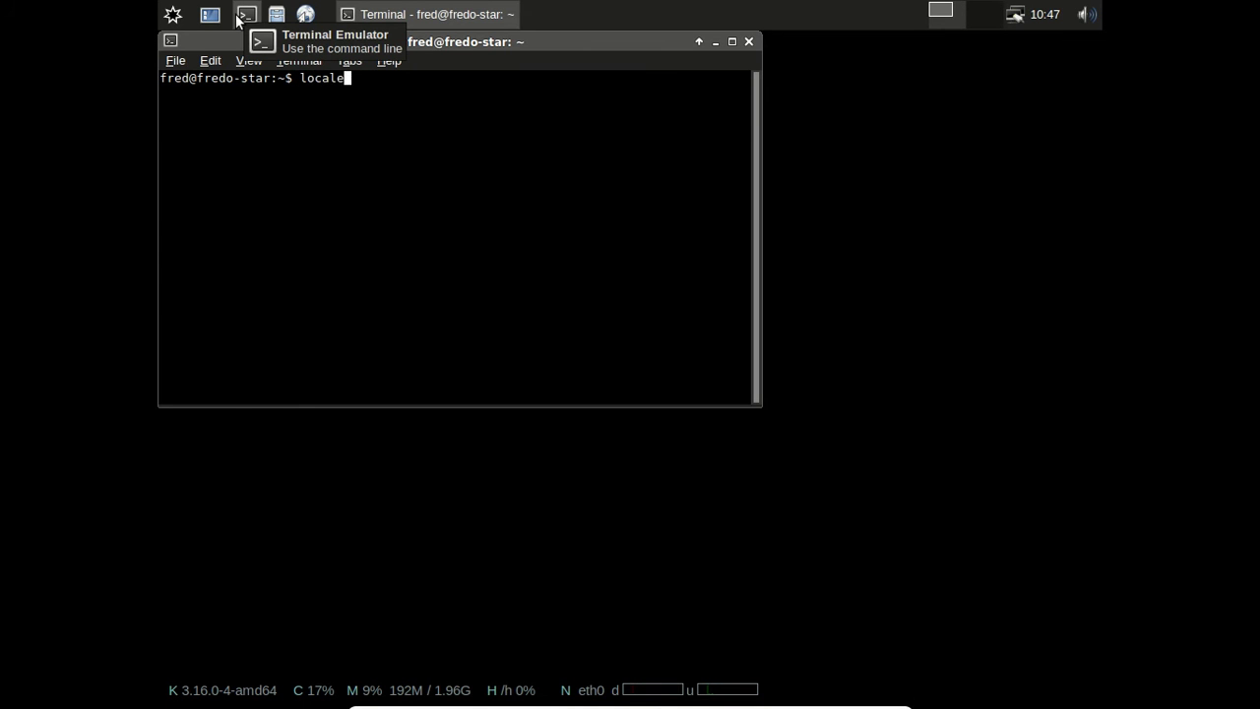
key(Return)
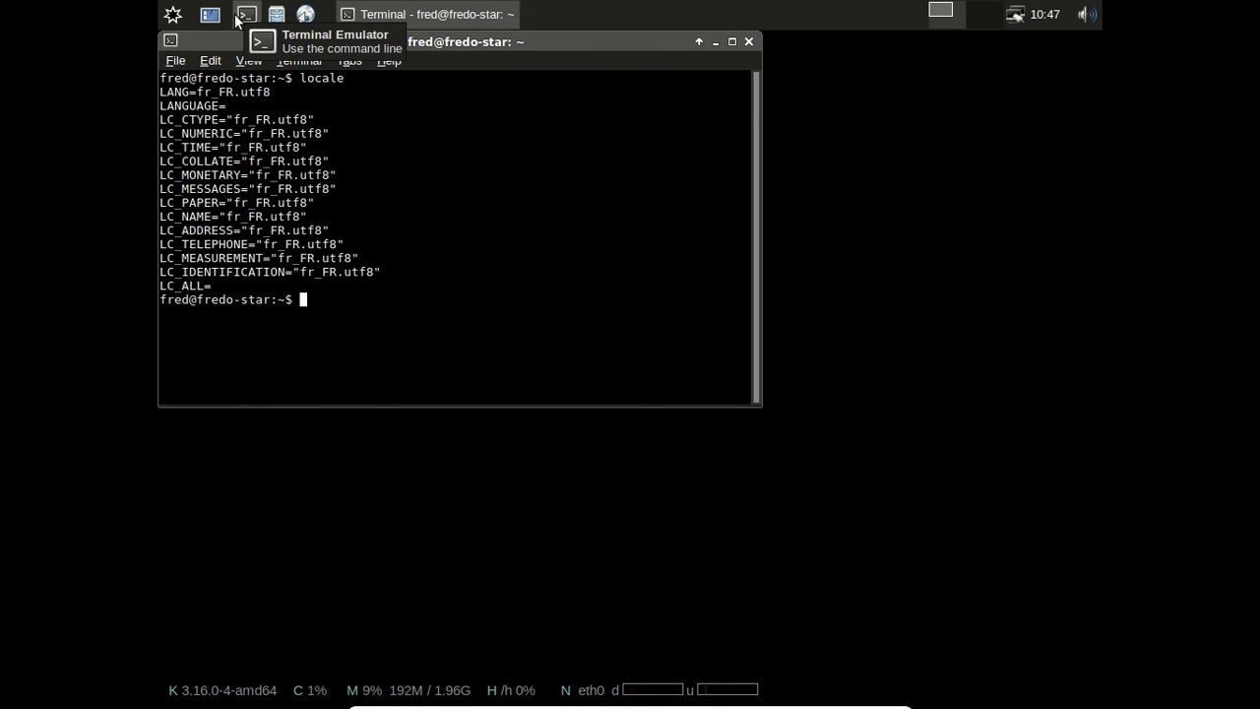
drag(504, 41, 681, 62)
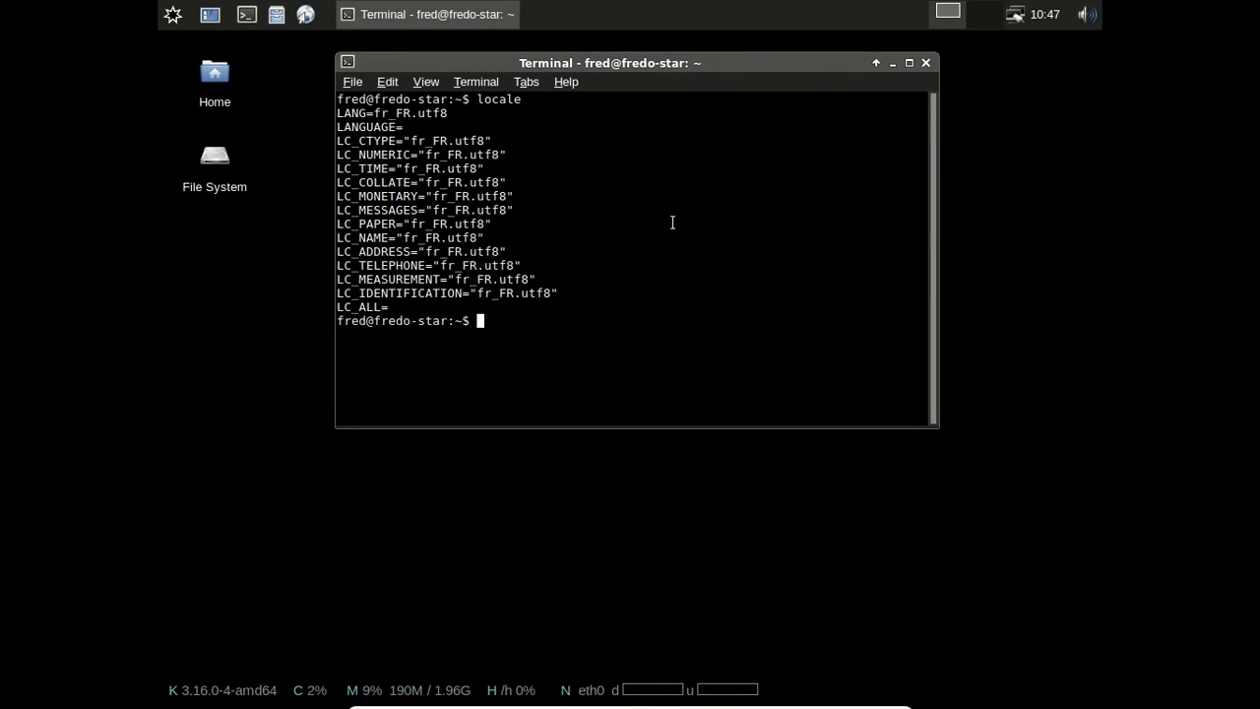
Step: Run sudo dpkg-reconfigure locales and enter the account password
text(sudo dpkg-reconfigure locales)
key(Return)
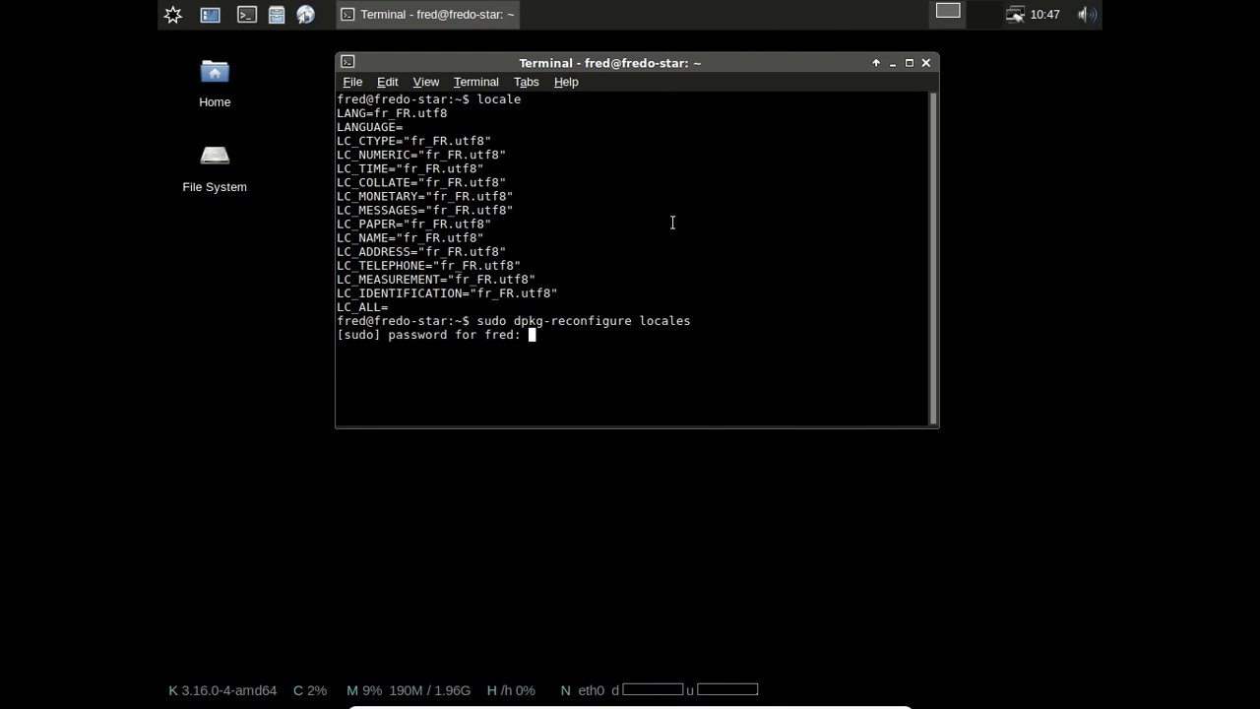
key(Return)
key(Return)
Step: Confirm the locales to generate with fr_FR.UTF-8 included, and set fr_FR.UTF-8 as the system default locale
key(Down)
key(Down)
key(Down)
key(Down)
key(Down)
key(Down)
key(Down)
key(Down)
key(Down)
key(Down)
key(Down)
key(Down)
key(Down)
key(Down)
key(Down)
key(Down)
key(Down)
key(Down)
key(Down)
key(Down)
key(Down)
key(Down)
key(Down)
key(Down)
key(Down)
key(Down)
key(Down)
key(Down)
key(Down)
key(Down)
key(Down)
key(Down)
key(Down)
key(Down)
key(Down)
key(Down)
key(Down)
key(Down)
key(Down)
key(Down)
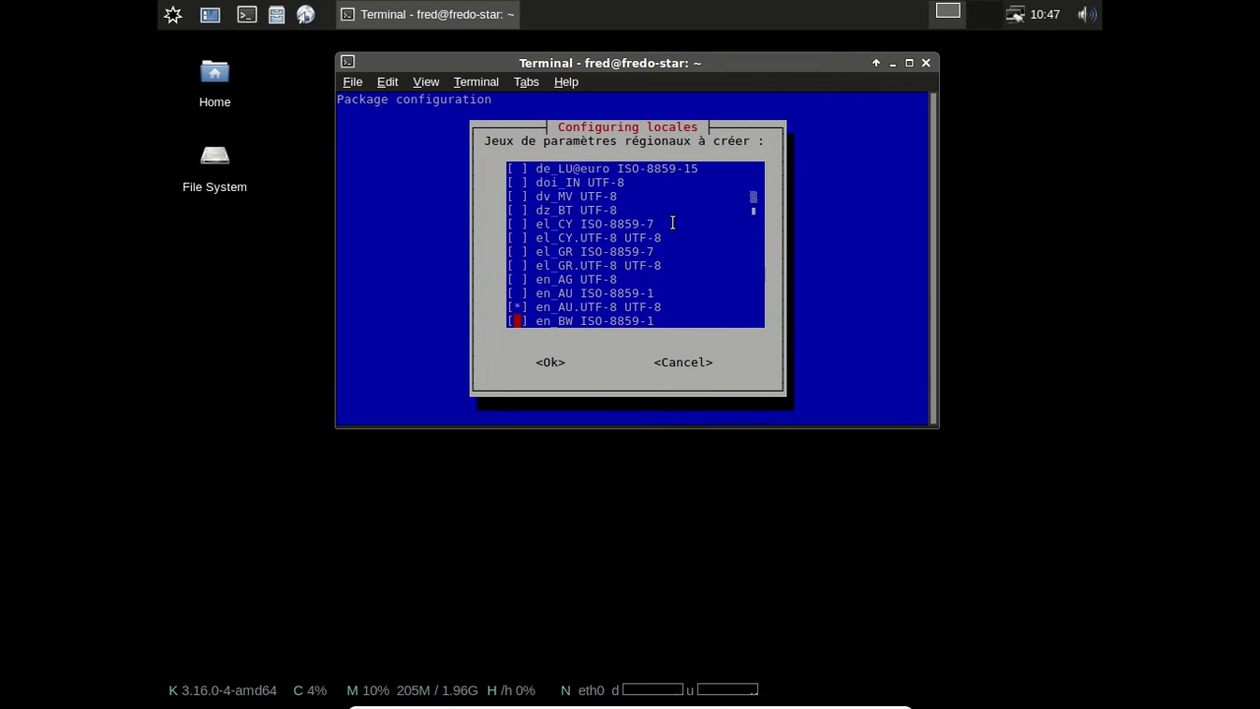
key(Down)
key(Down)
key(Down)
key(Down)
key(Down)
key(Down)
key(Down)
key(Down)
key(Down)
key(Down)
key(Down)
key(Down)
key(Up)
key(Up)
key(Up)
key(Up)
key(Up)
key(Up)
key(Up)
key(Up)
key(Up)
key(Up)
key(Up)
key(Up)
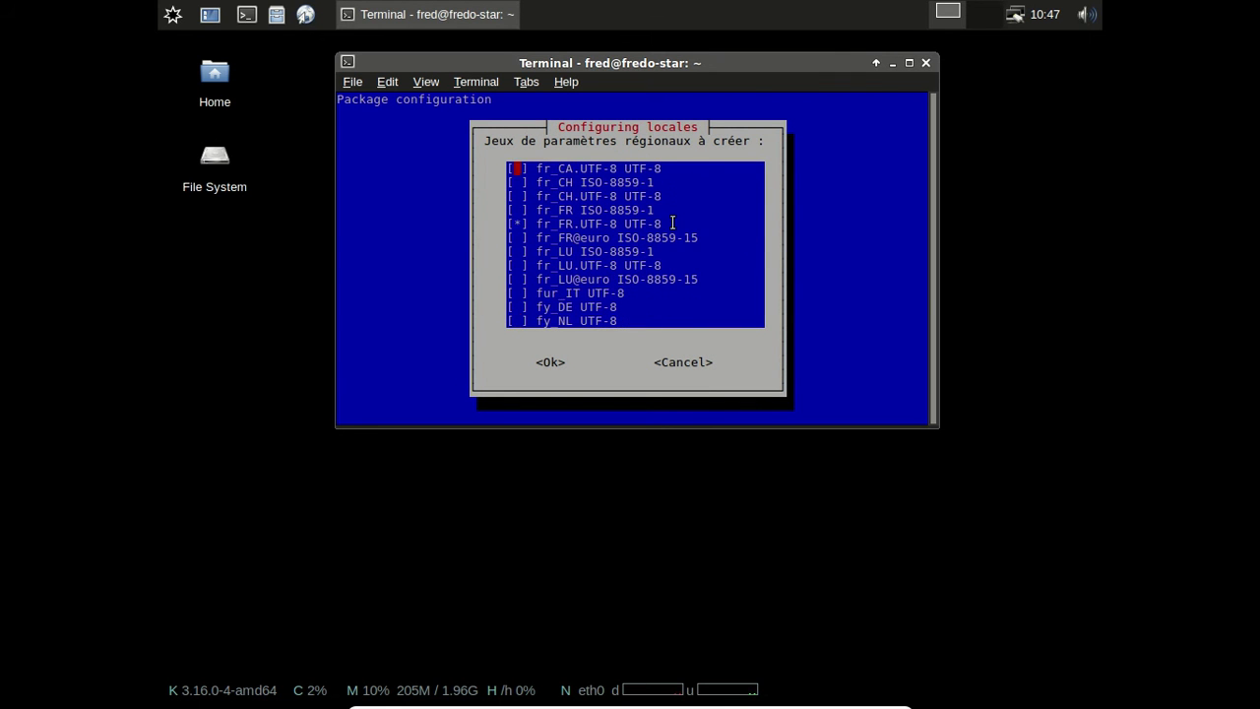
key(Down)
key(Down)
key(Down)
key(Down)
key(space)
key(Tab)
key(Return)
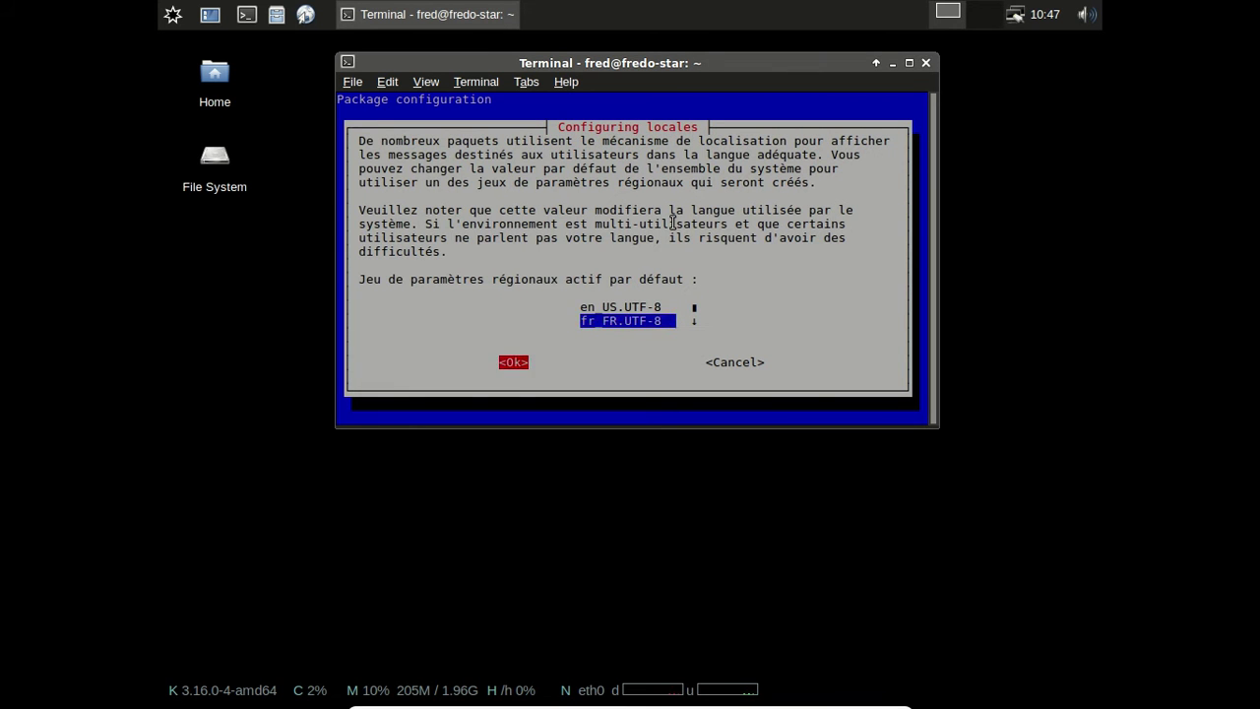
key(Return)
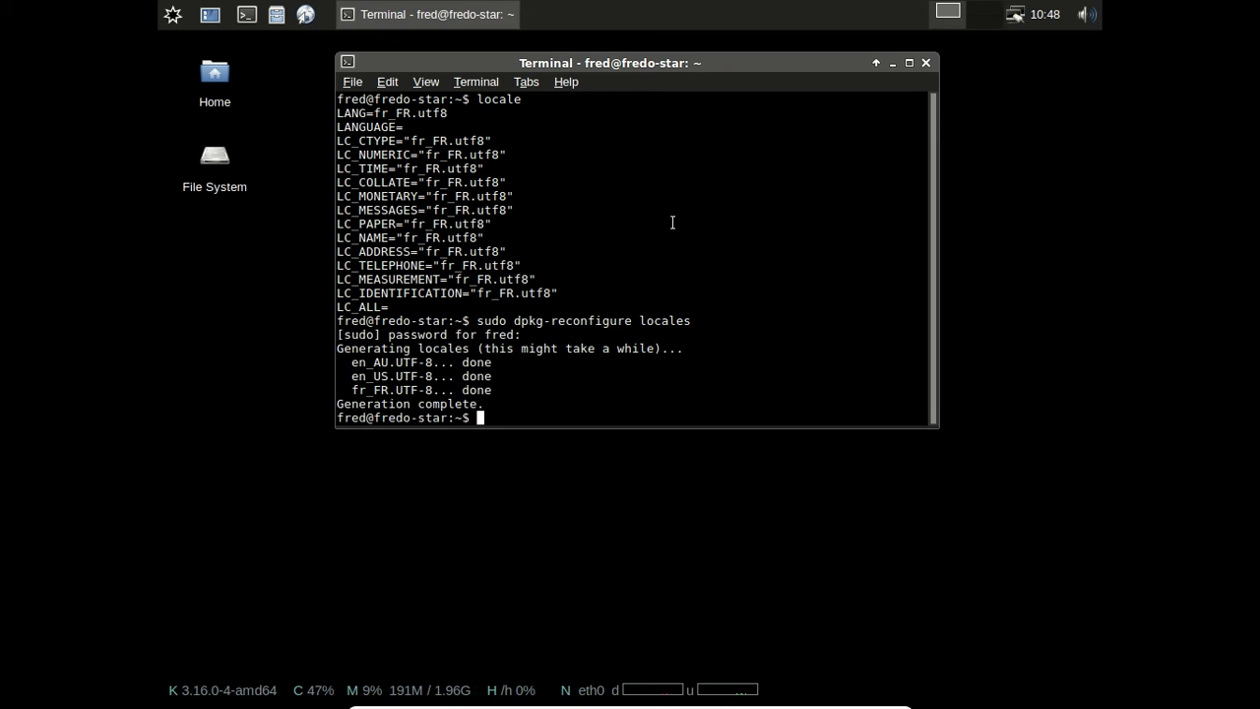
Step: Run sudo update-locale and check the available and active locales with locale -a and locale
text(sudo update-locale)
key(Return)
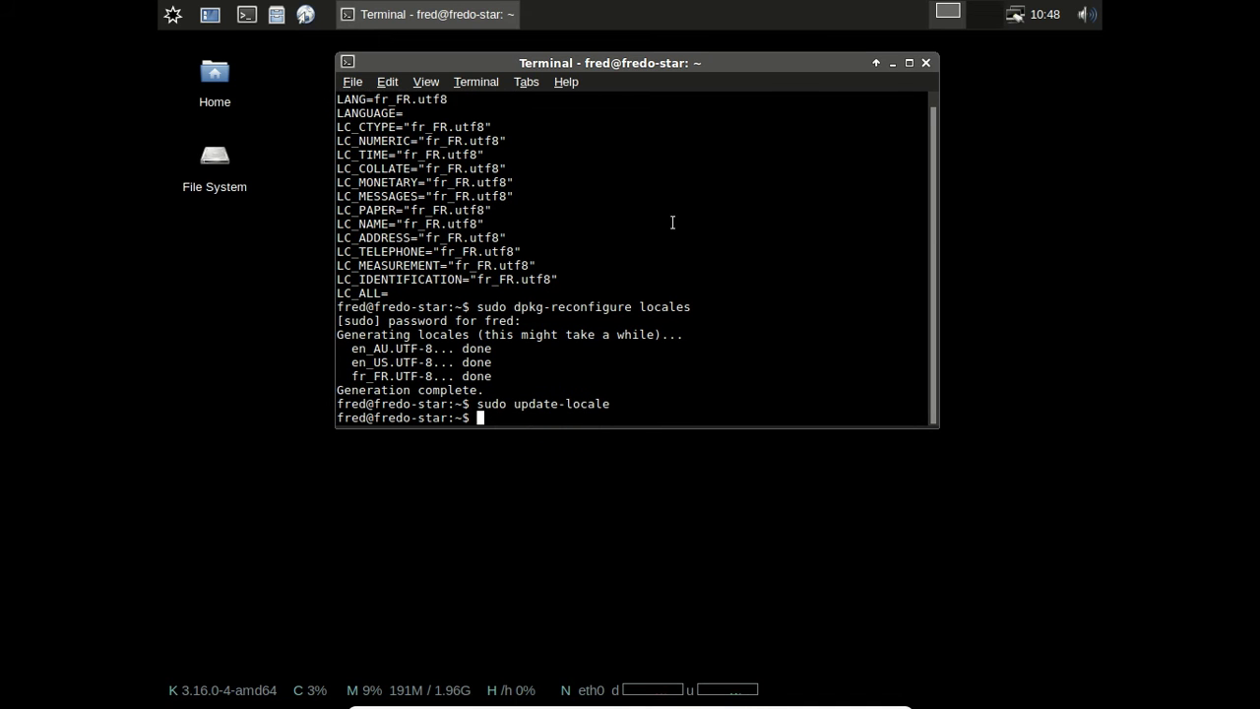
text(locale -a)
key(Return)
key(Up)
key(BackSpace)
key(BackSpace)
key(BackSpace)
key(Return)
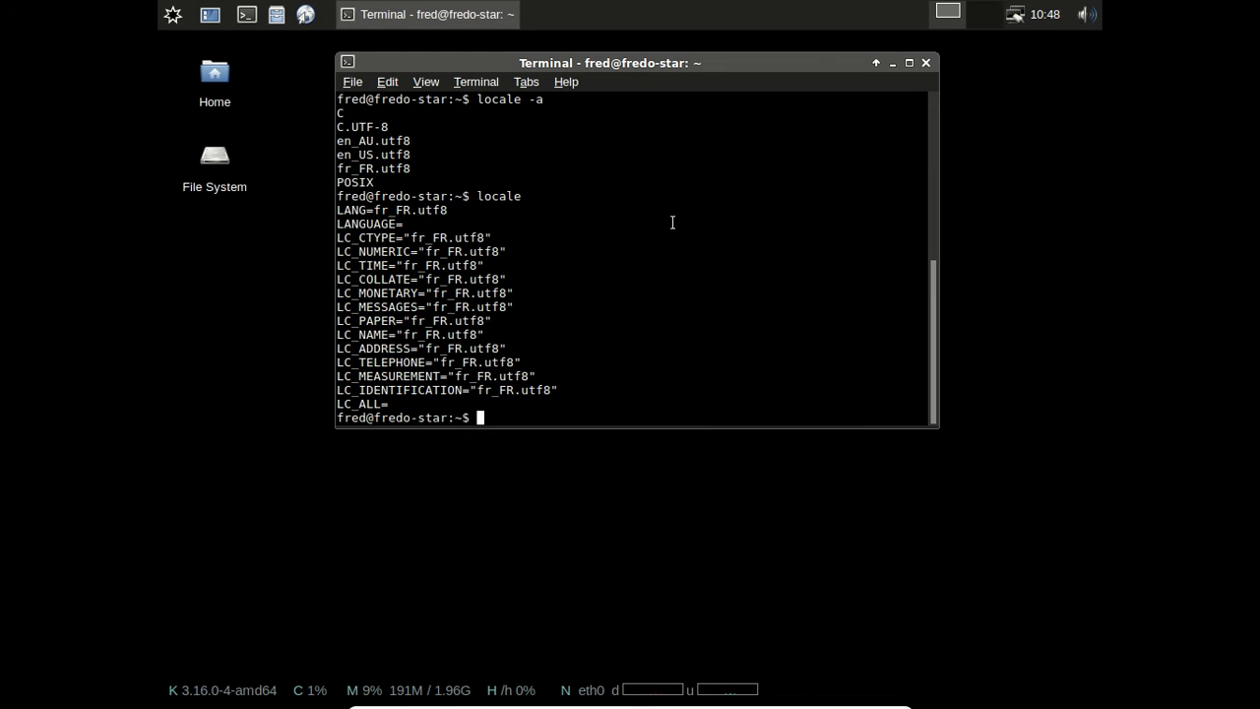
Step: Export LANG=fr_FR.UTF-8 for the terminal session and try to run mc
text(export LANG=fr)
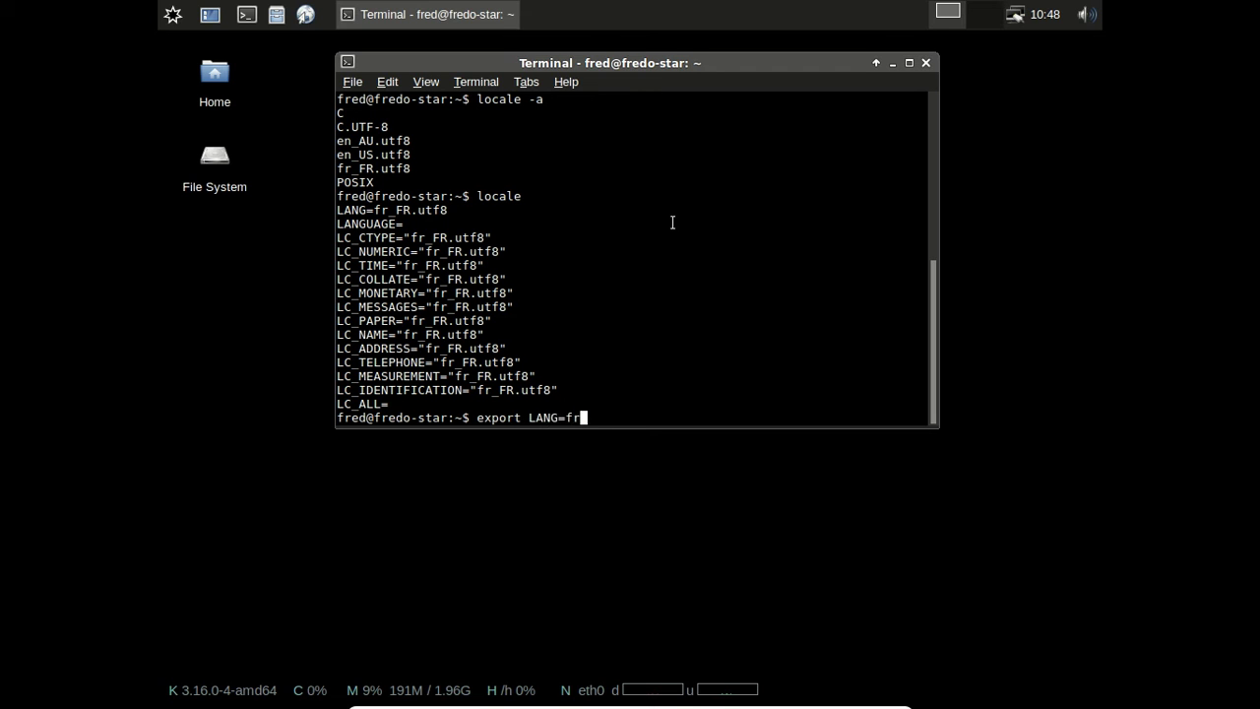
text(_FR.UTF-8)
key(Return)
text(mc)
key(Return)
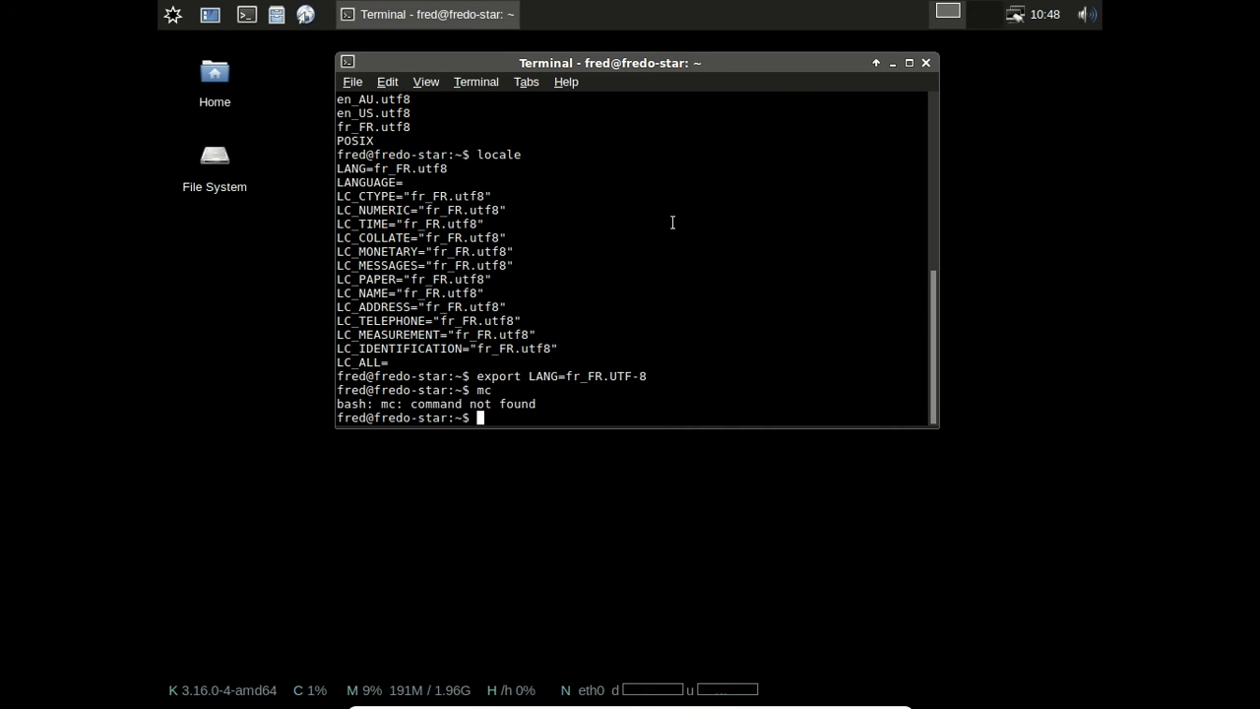
Step: Install the mc package with sudo apt-get install mc and recheck the language settings with locale
text(sudo apt-get install mc)
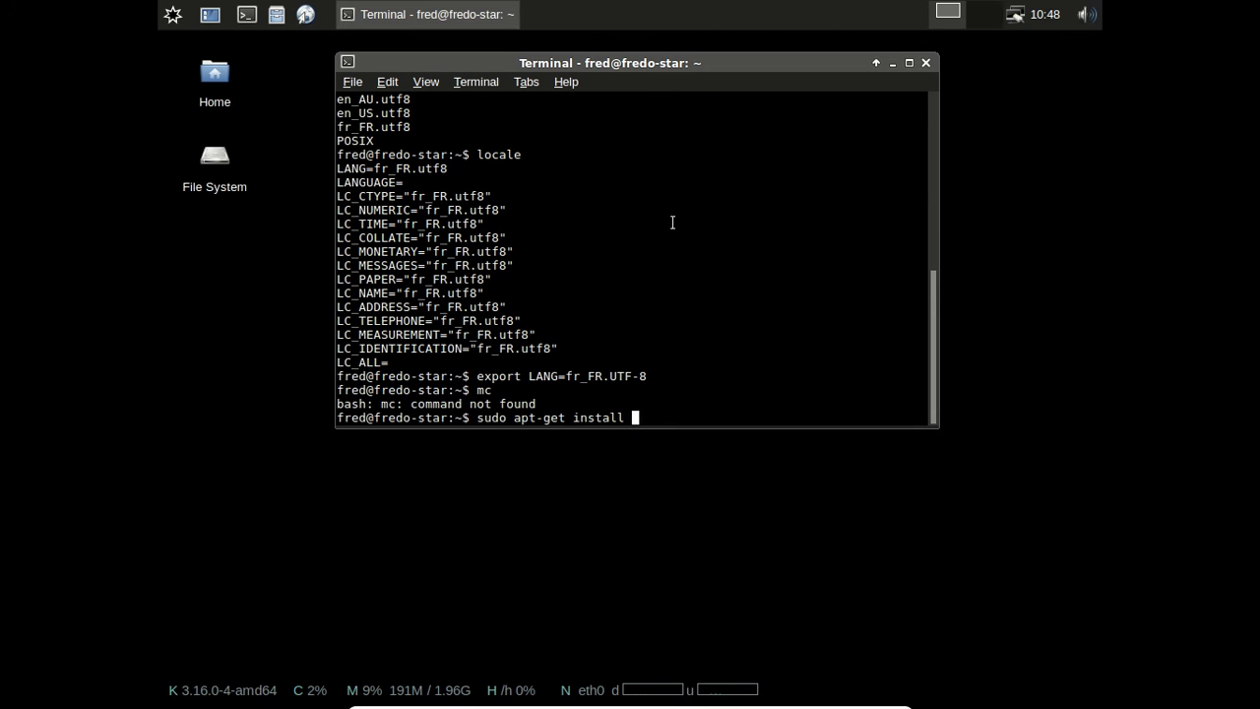
key(Return)
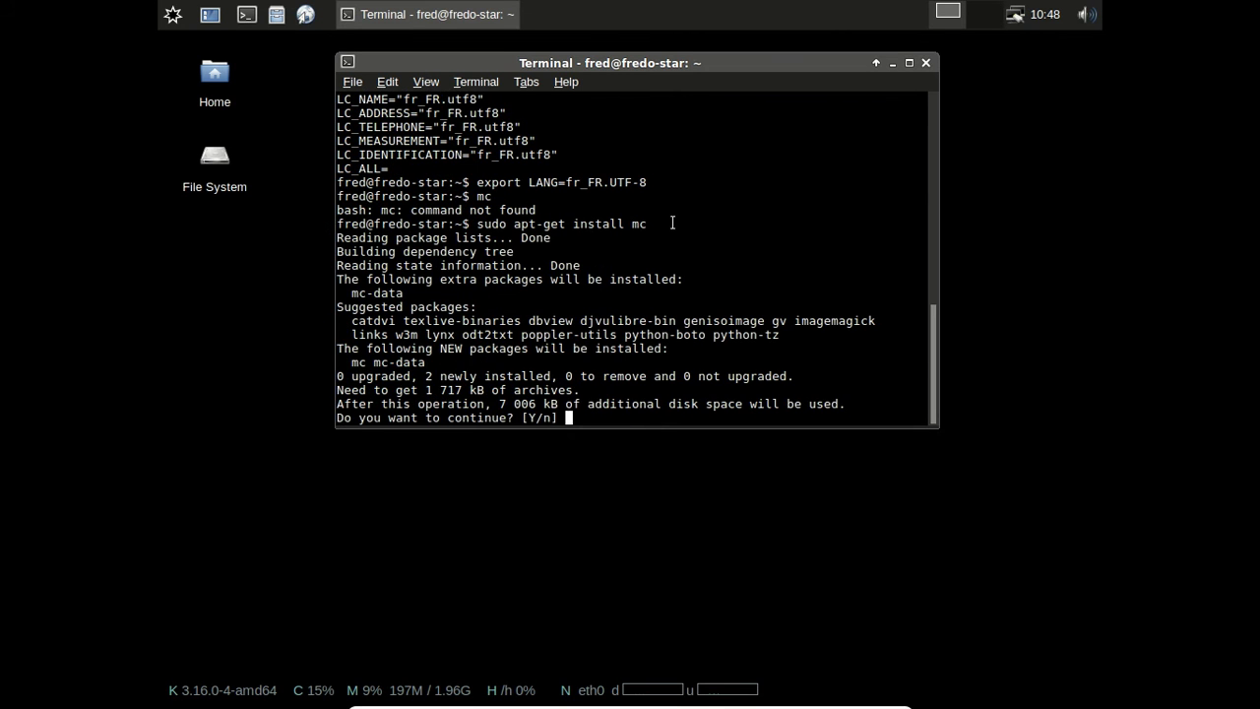
key(Return)
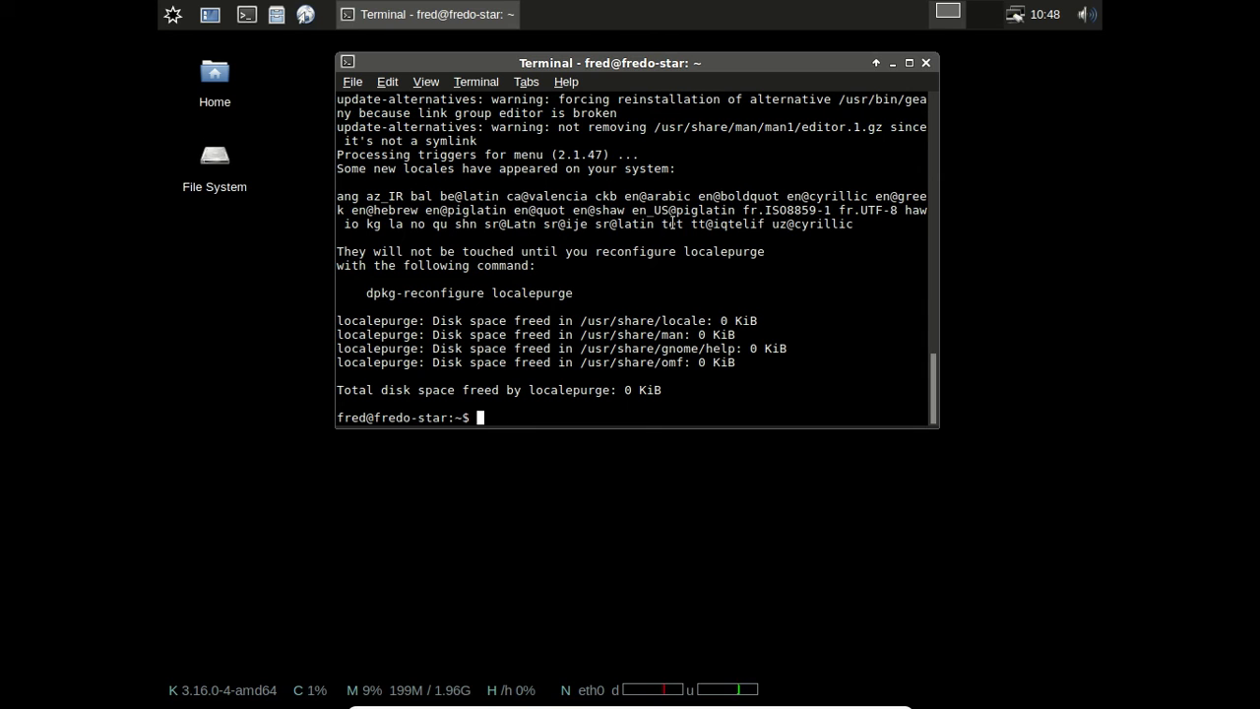
text(locale)
key(Return)
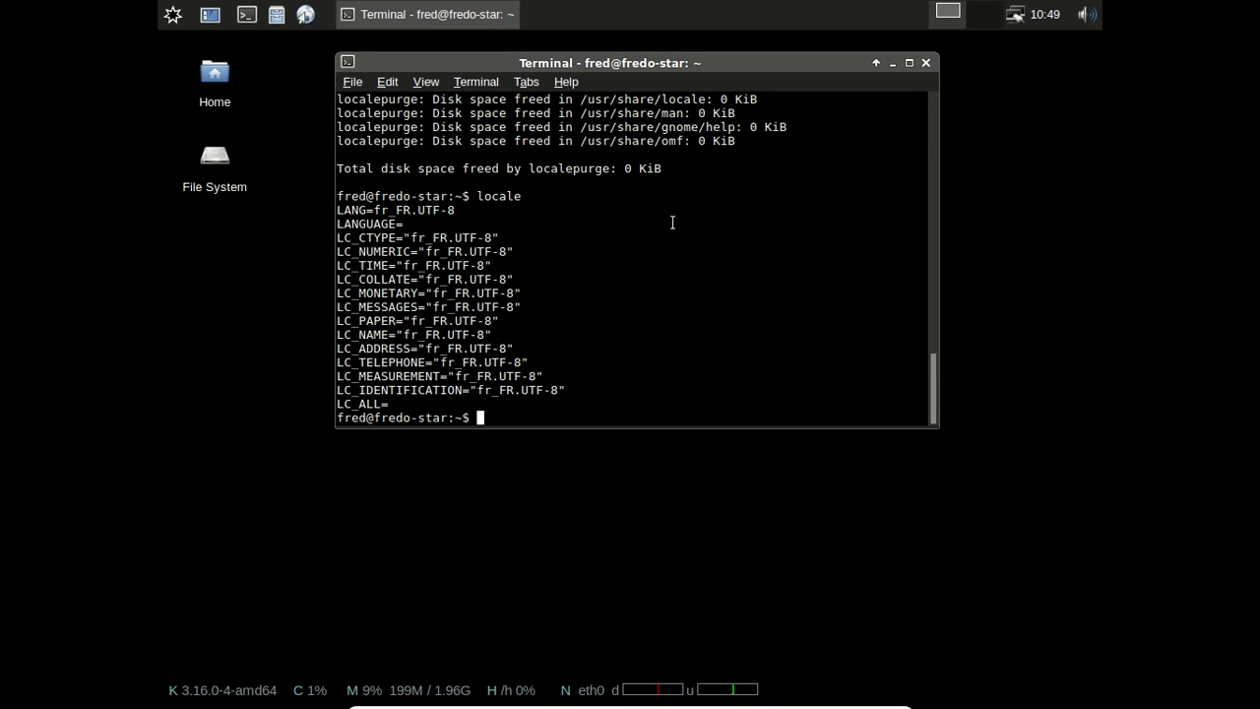
Step: Delete the .gimp-2.8 folder from the home directory using mc, and exit mc
text(mc)
key(Return)
key(Down)
key(Down)
key(Down)
key(Down)
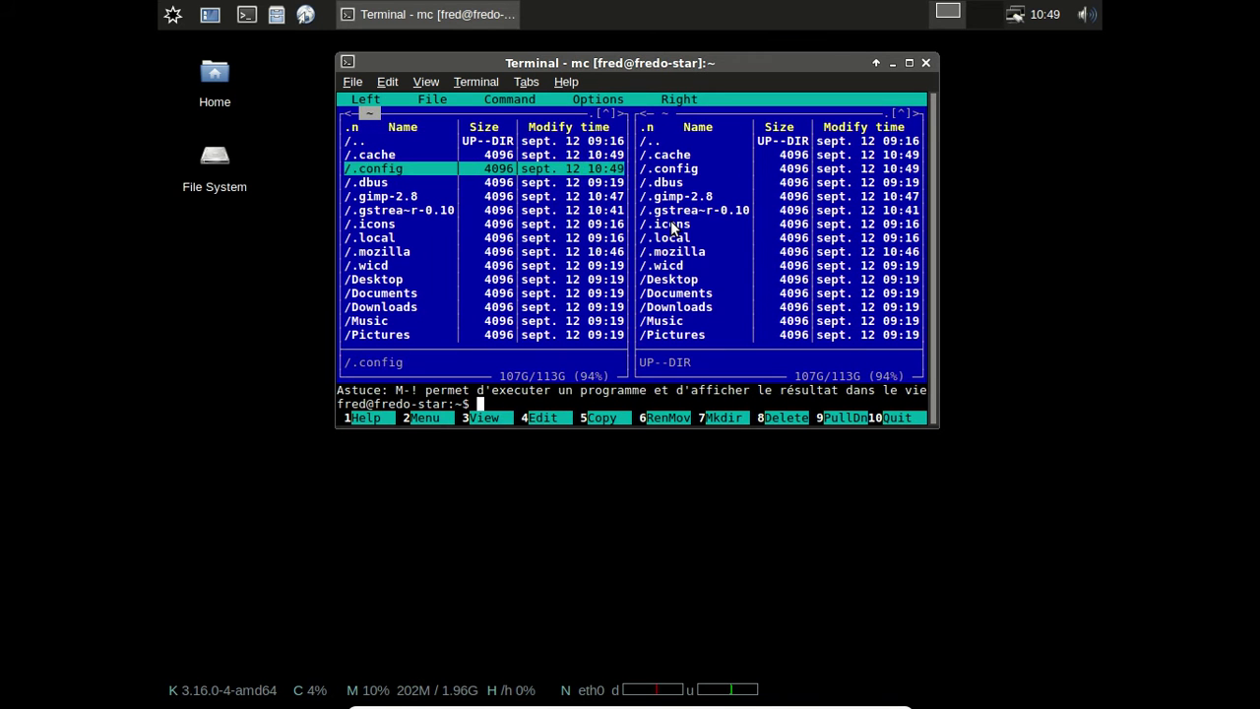
key(F8)
key(Tab)
key(Tab)
key(Return)
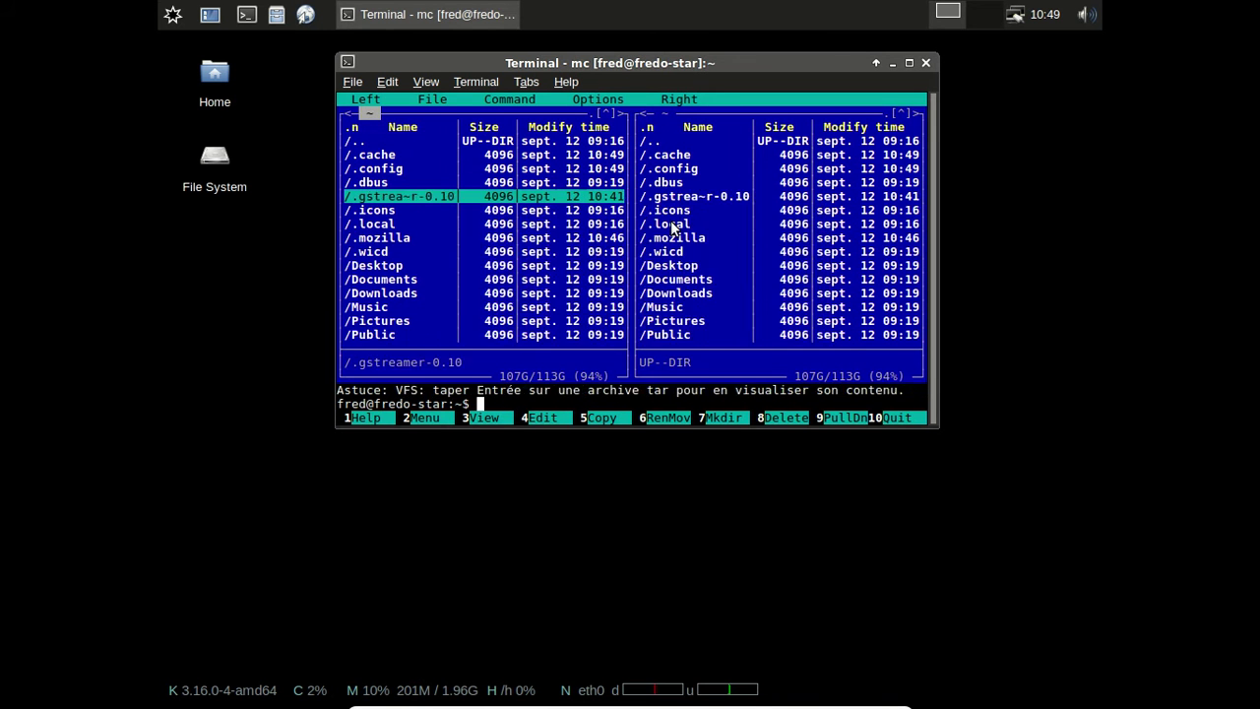
text(exit)
key(Return)
Step: Launch GIMP and Firefox as background processes from the terminal with gimp & and firefox &
text(gimp &)
key(Return)
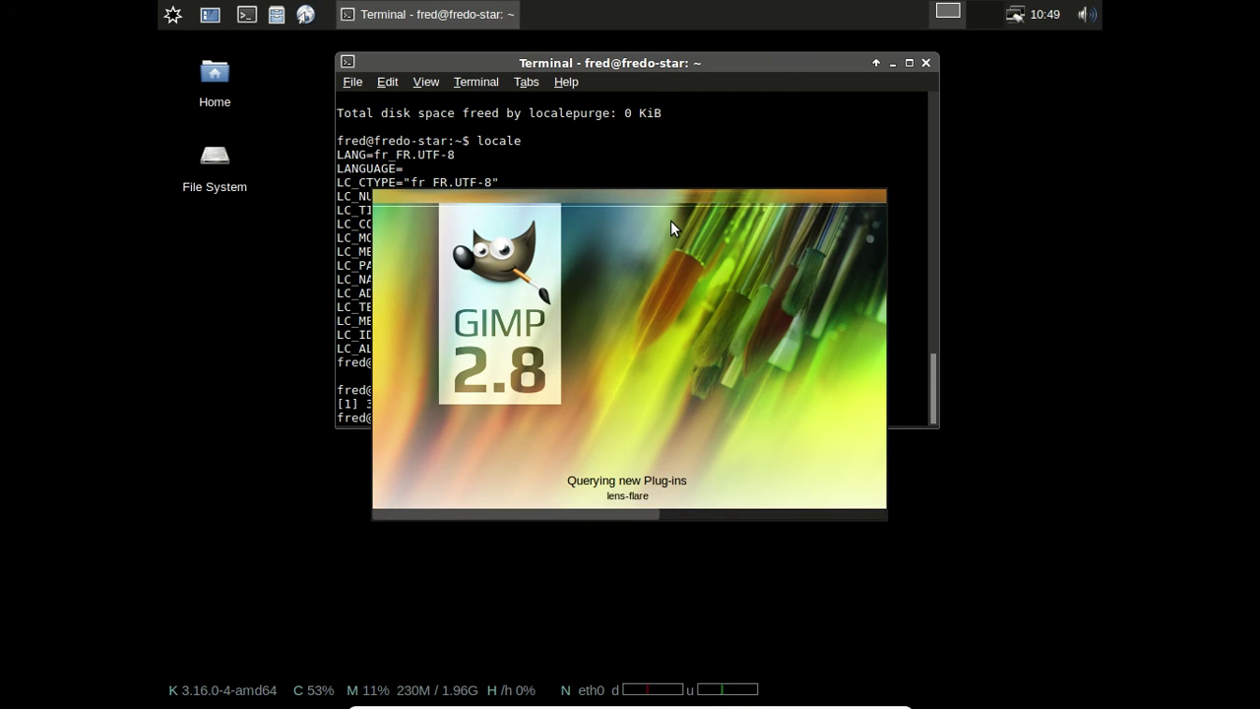
click(678, 146)
text(fi)
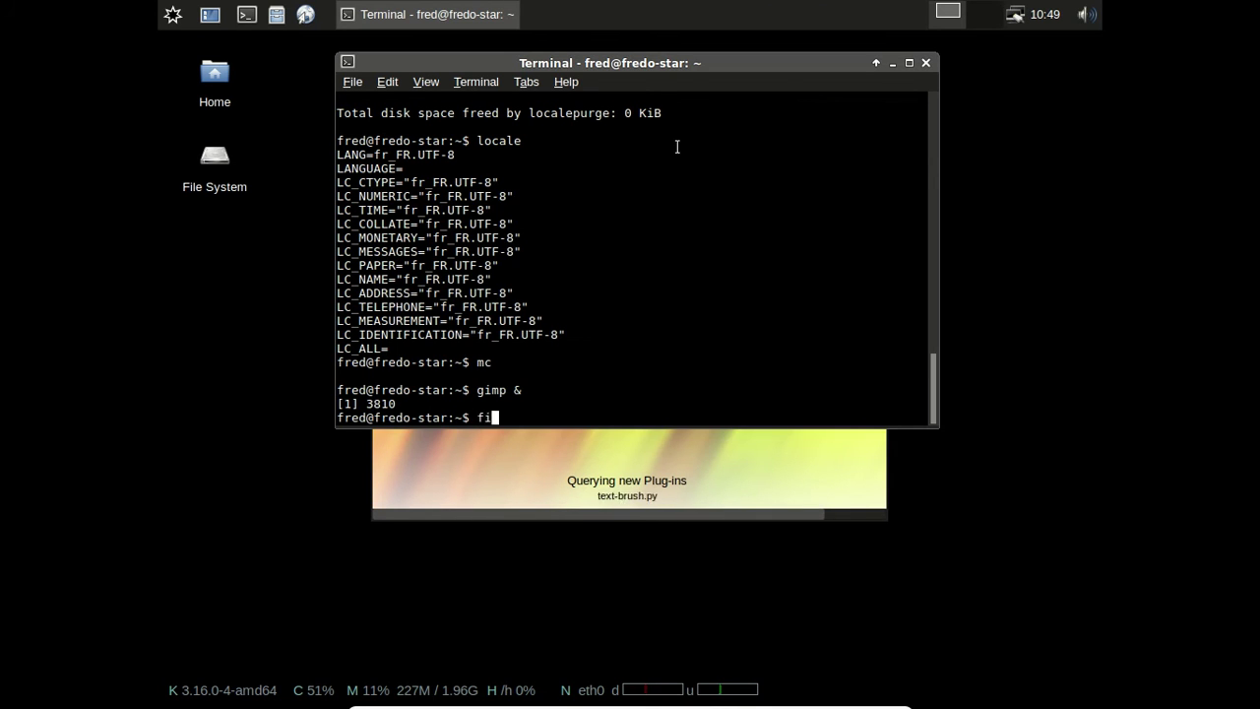
text(refox &)
key(Return)
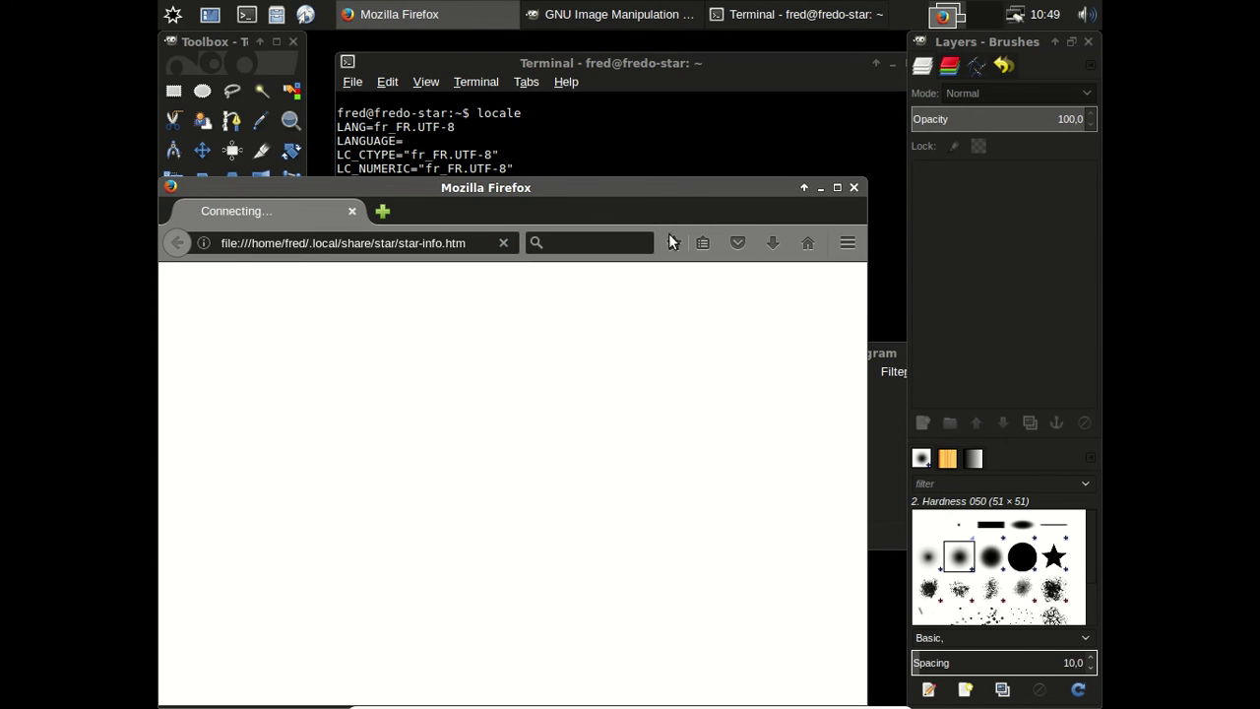
Step: Bring GIMP's main window forward, check the language of its File commands, and quit GIMP
click(890, 398)
drag(600, 355, 431, 172)
click(376, 197)
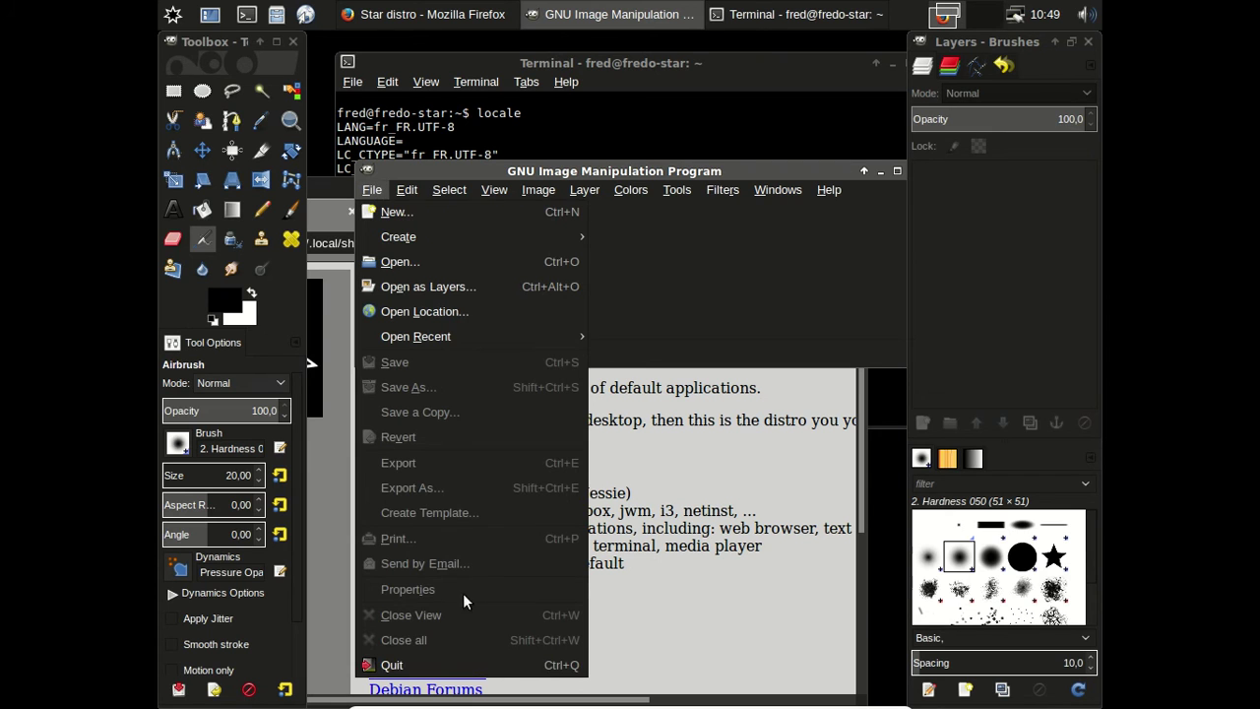
click(455, 669)
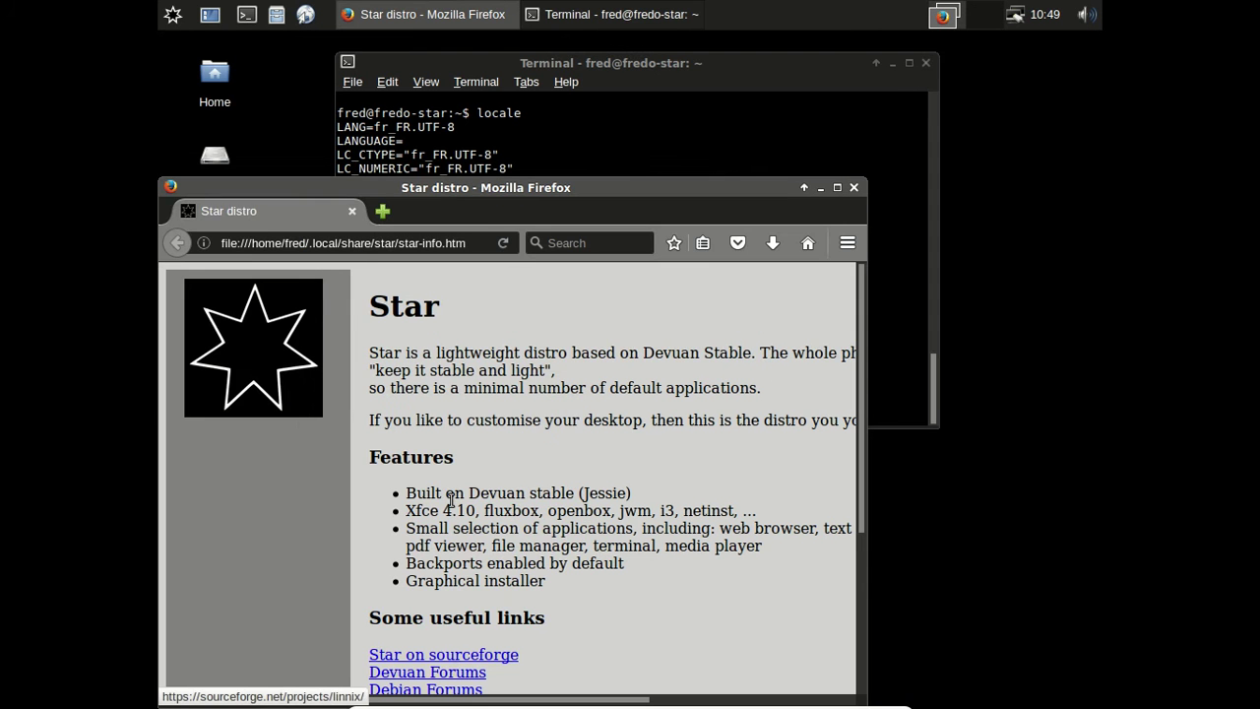
Step: Move and enlarge the Firefox window, and look through the Star distro page down to its useful links
drag(453, 187, 538, 51)
drag(948, 569, 1093, 634)
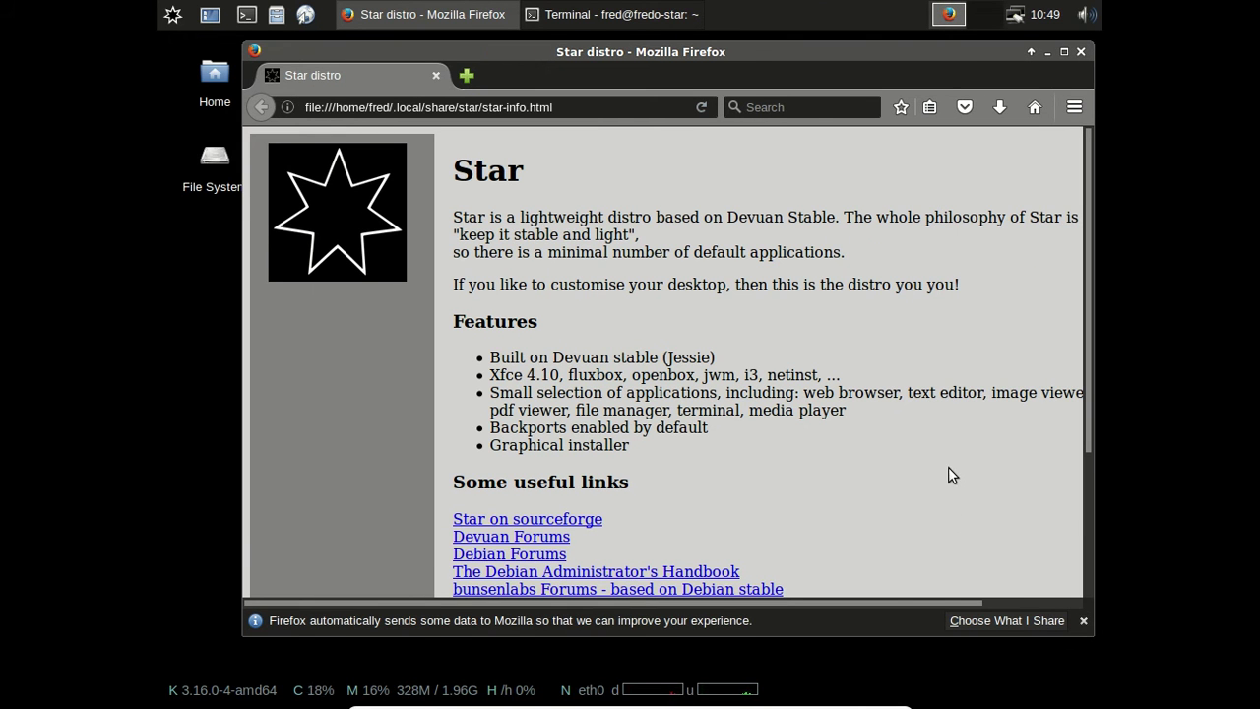
drag(1088, 251, 1083, 396)
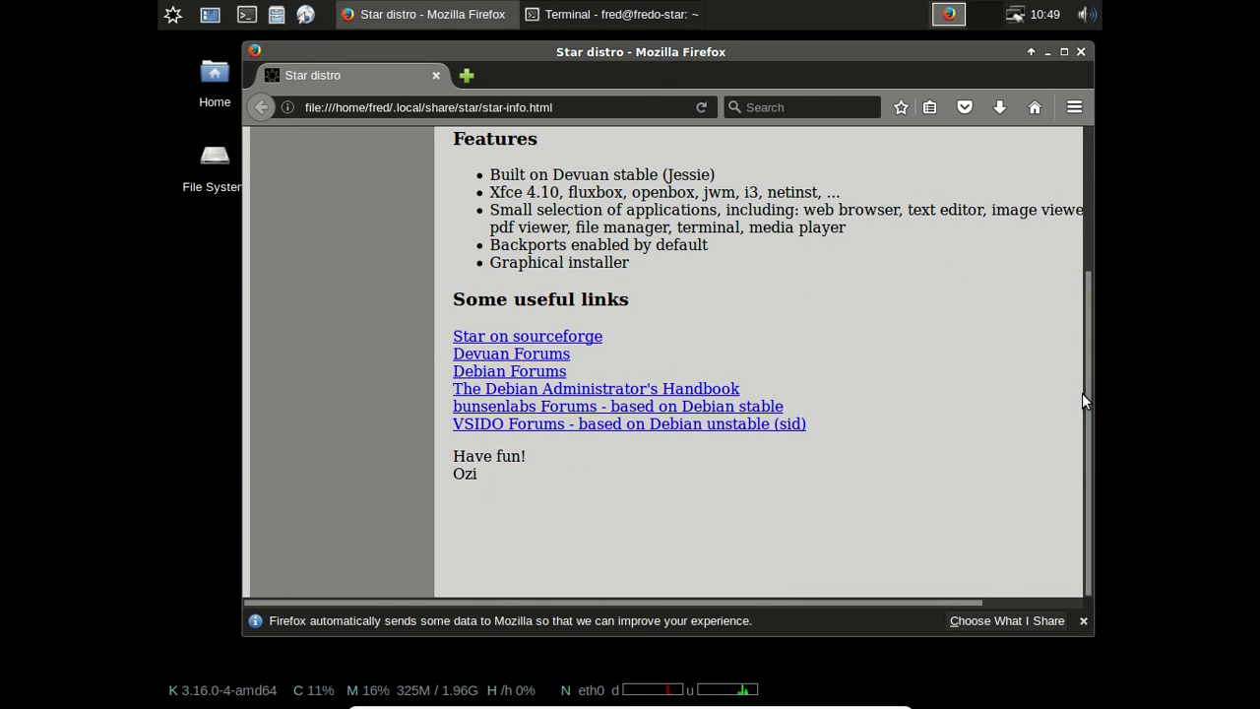
Step: Check the language of Firefox's commands and Add-ons Manager, and close Firefox and the terminal
click(1075, 107)
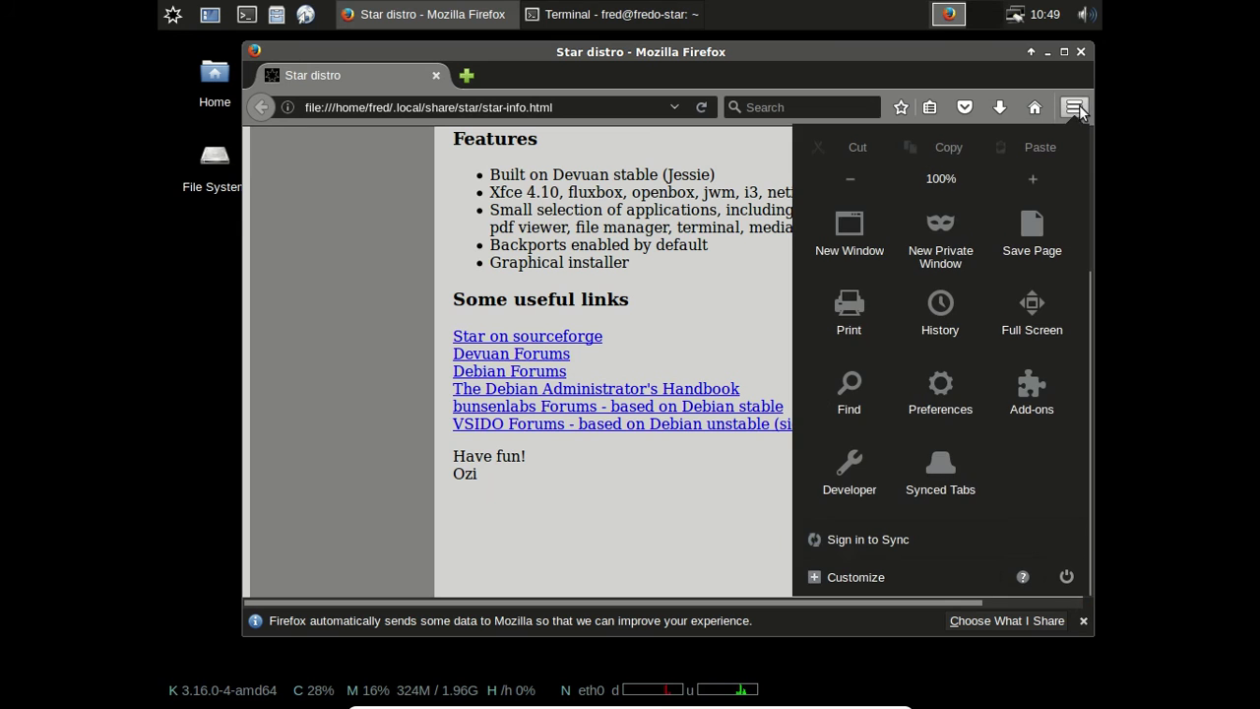
click(1020, 413)
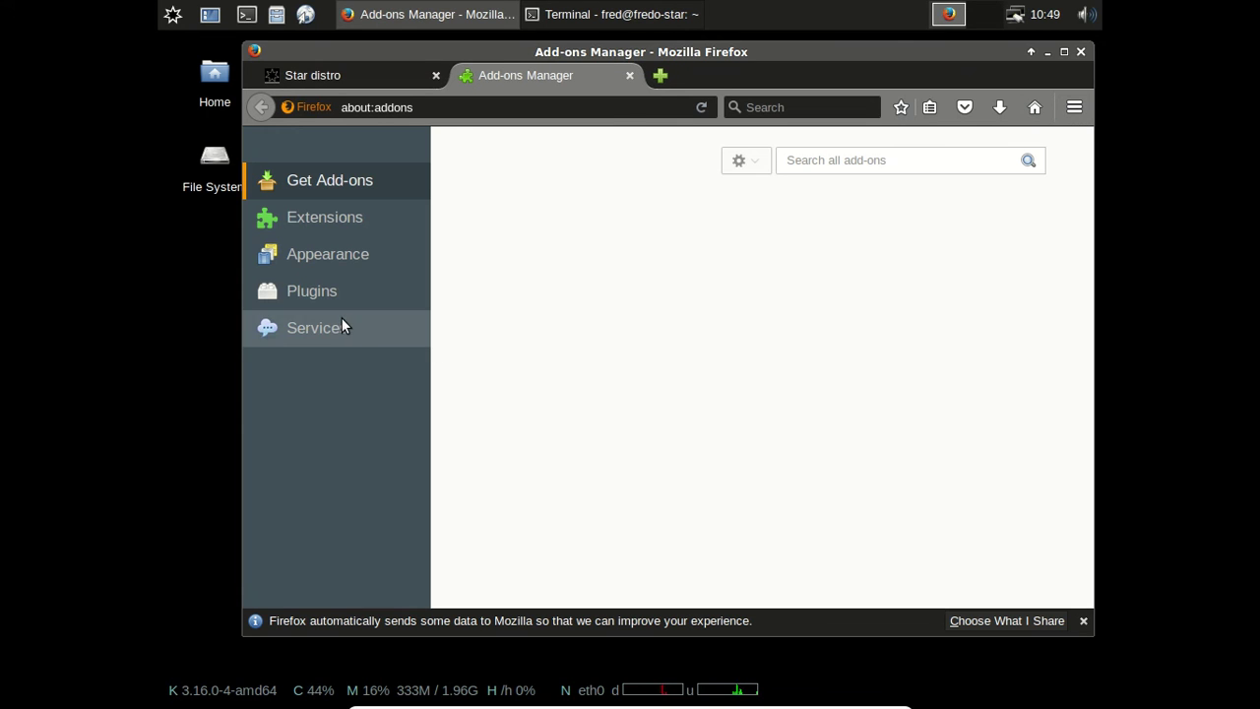
click(1080, 52)
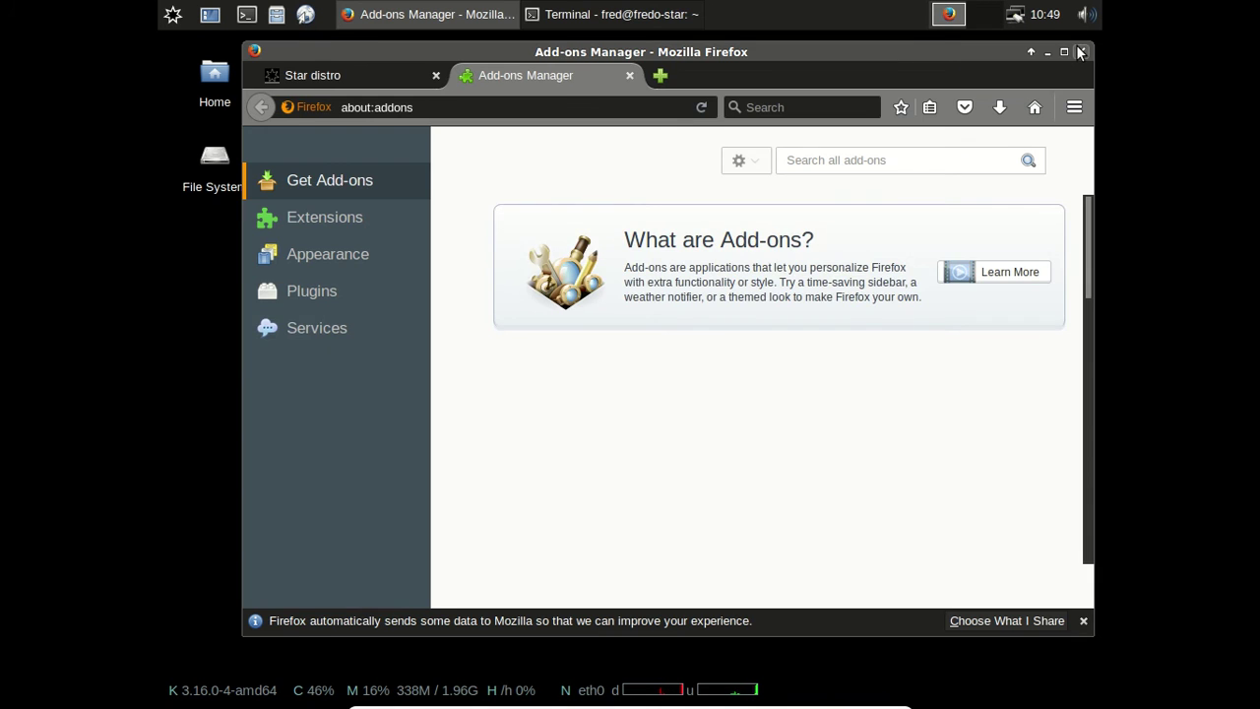
double_click(933, 68)
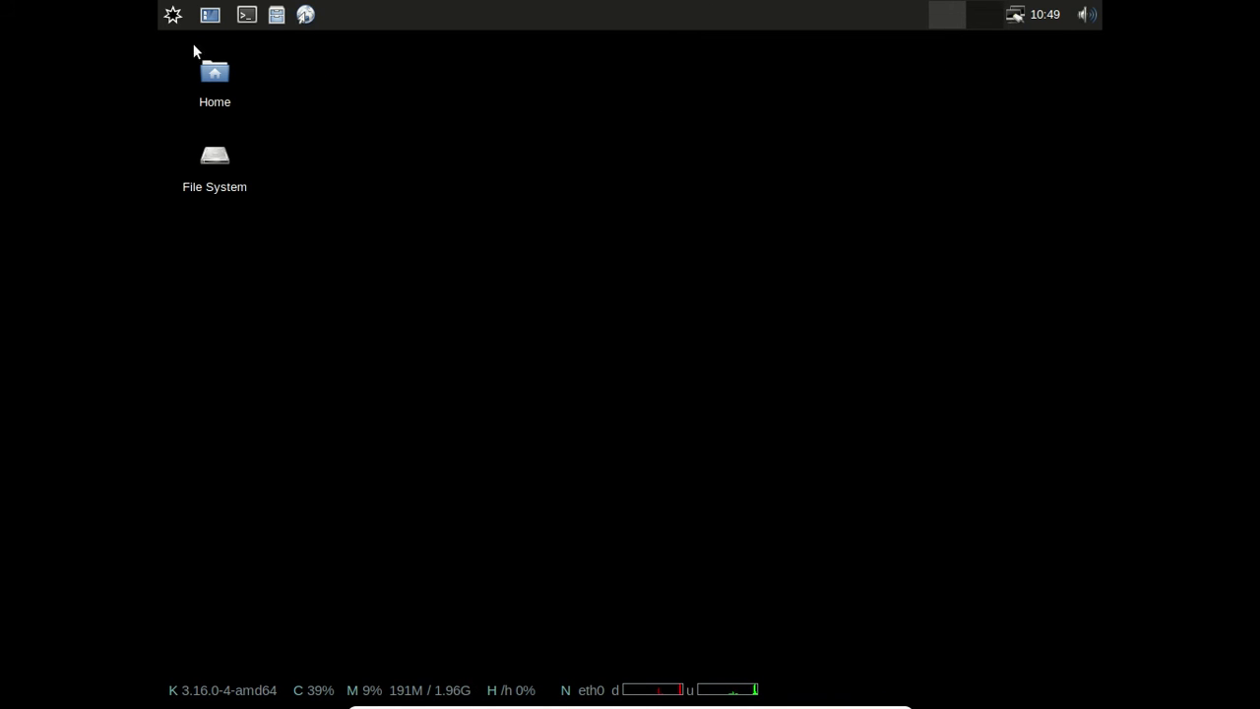
Step: Launch the Synaptic package manager and authenticate with the account password
click(173, 14)
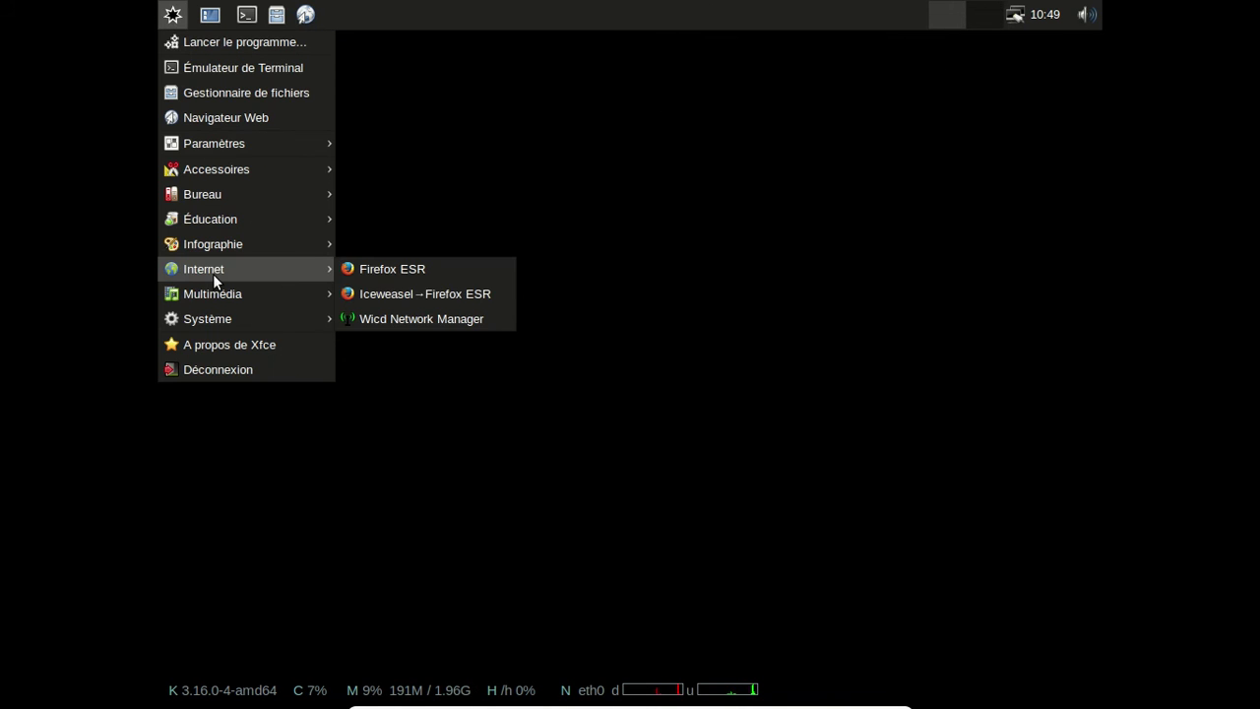
mouse_move(214, 294)
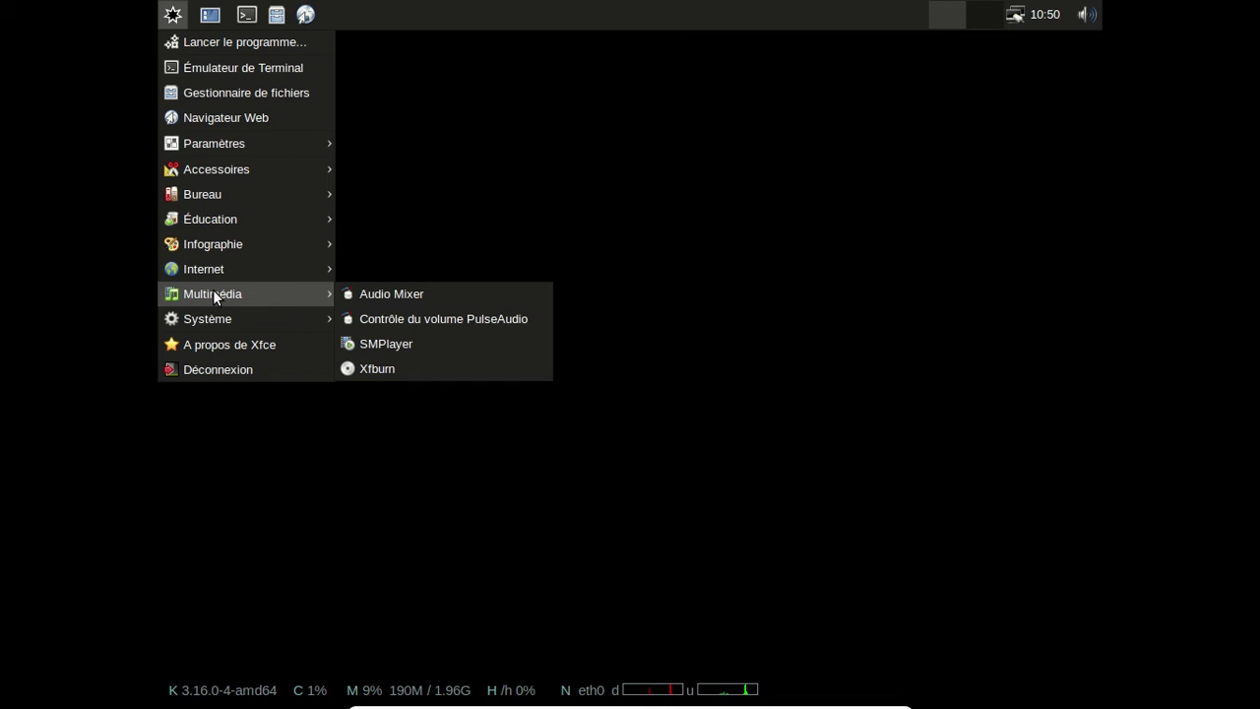
mouse_move(214, 271)
mouse_move(220, 243)
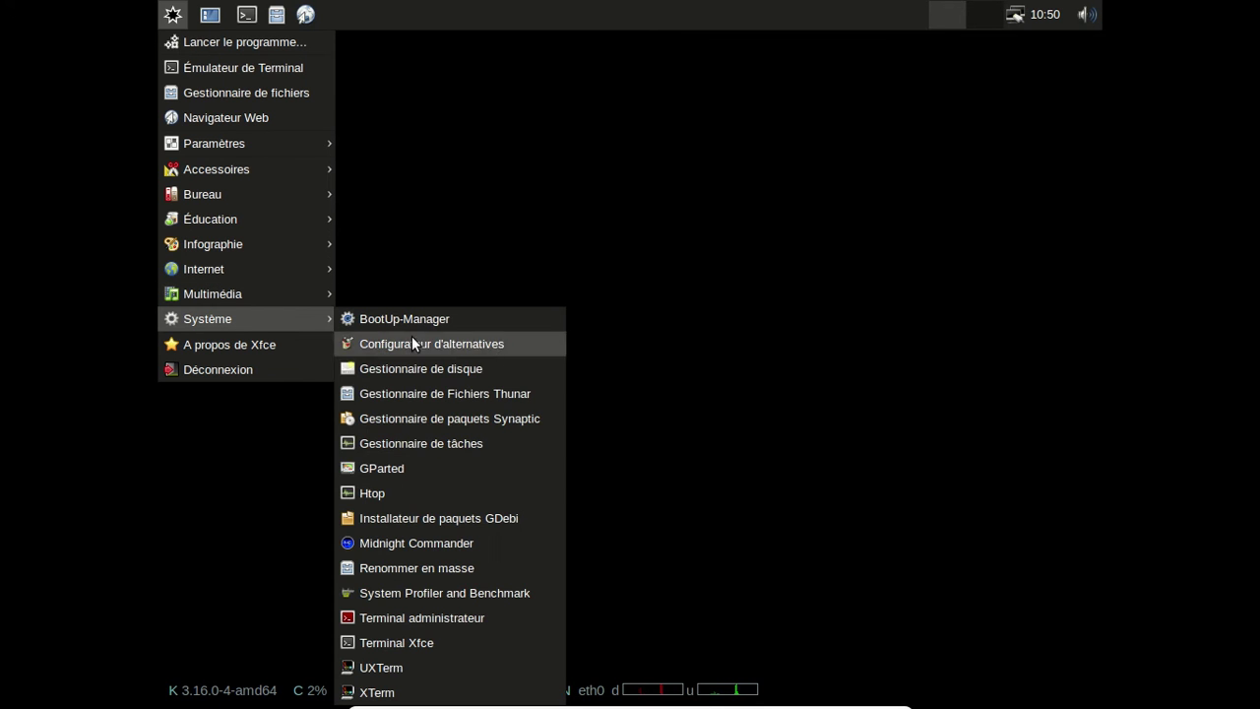
click(489, 418)
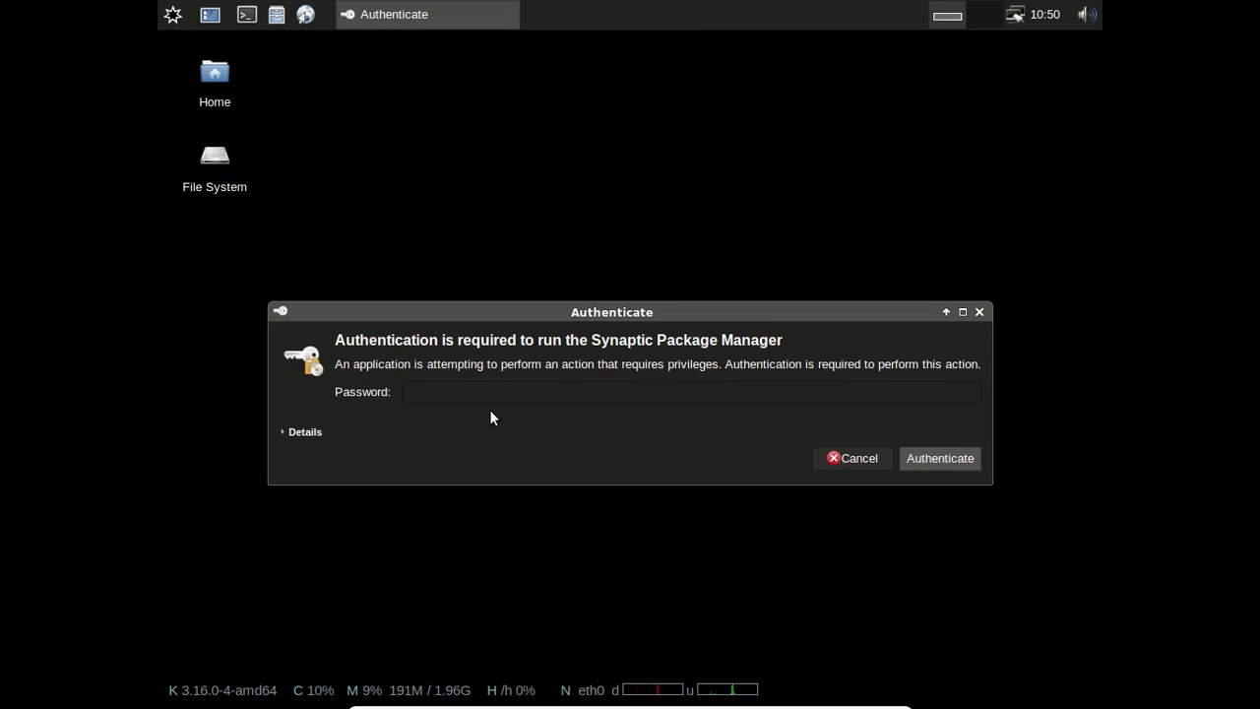
text(********)
key(Return)
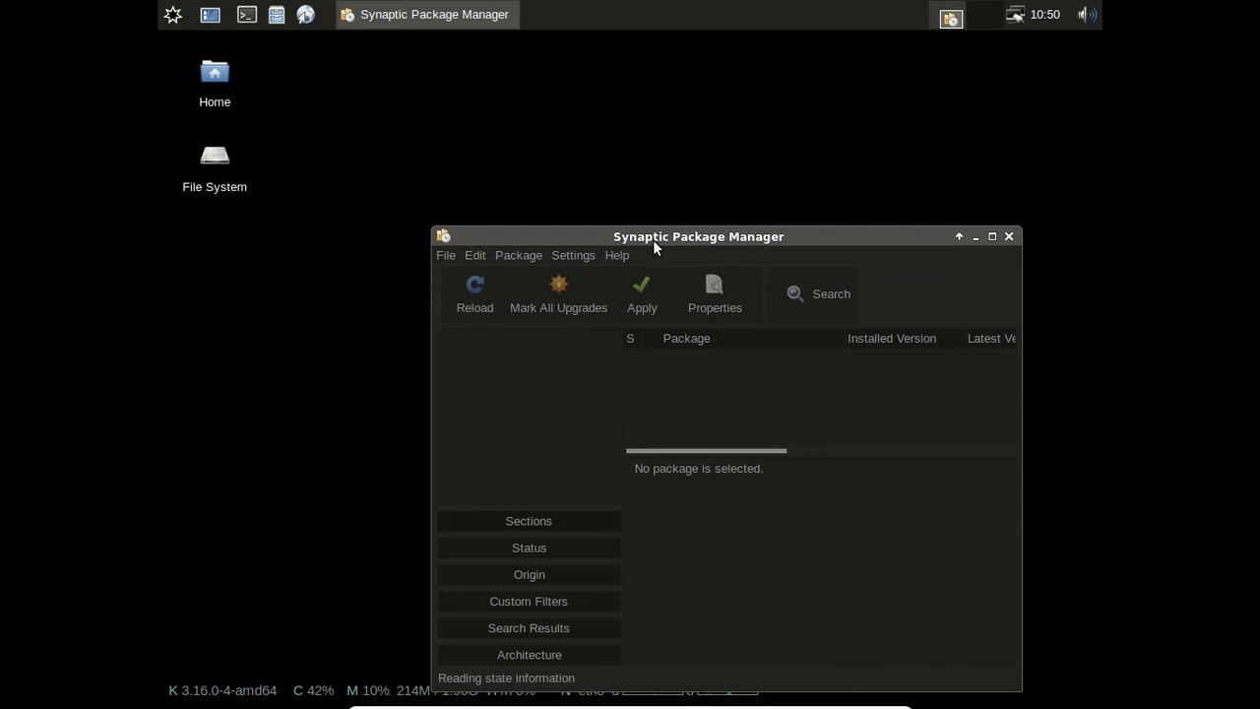
Step: Reposition the Synaptic window and search package names and descriptions for french
drag(653, 239, 520, 139)
click(679, 207)
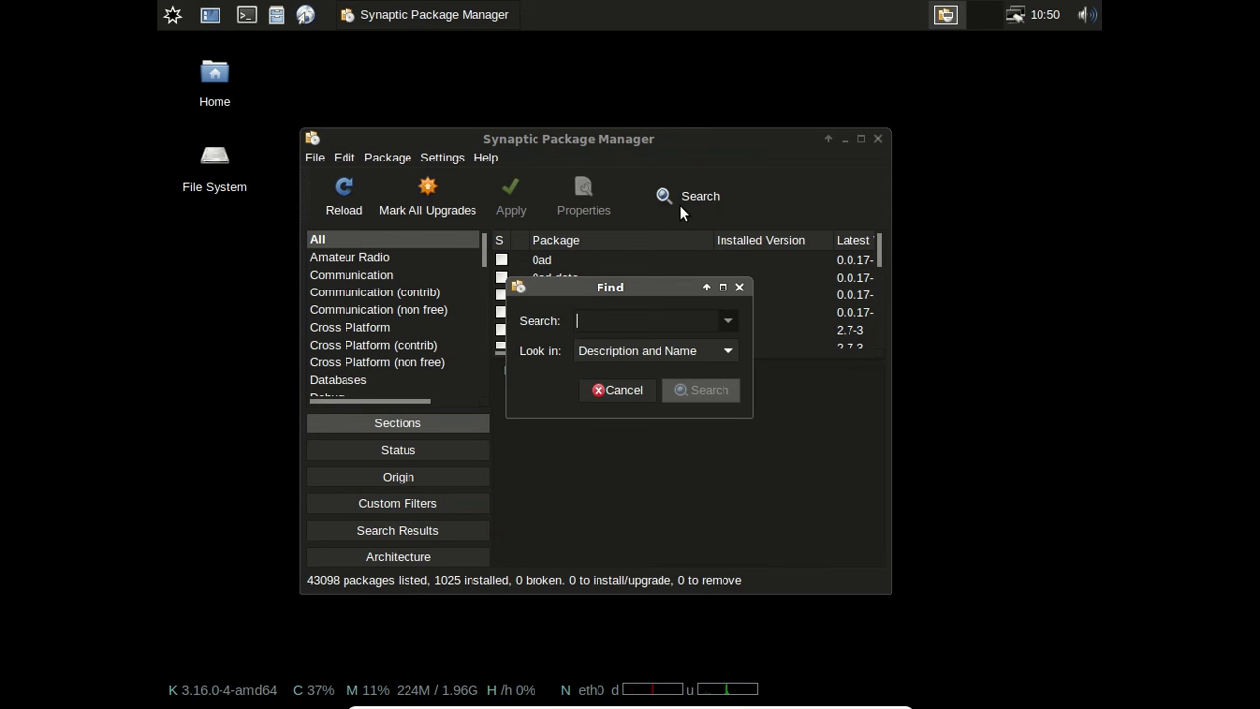
text(firefox)
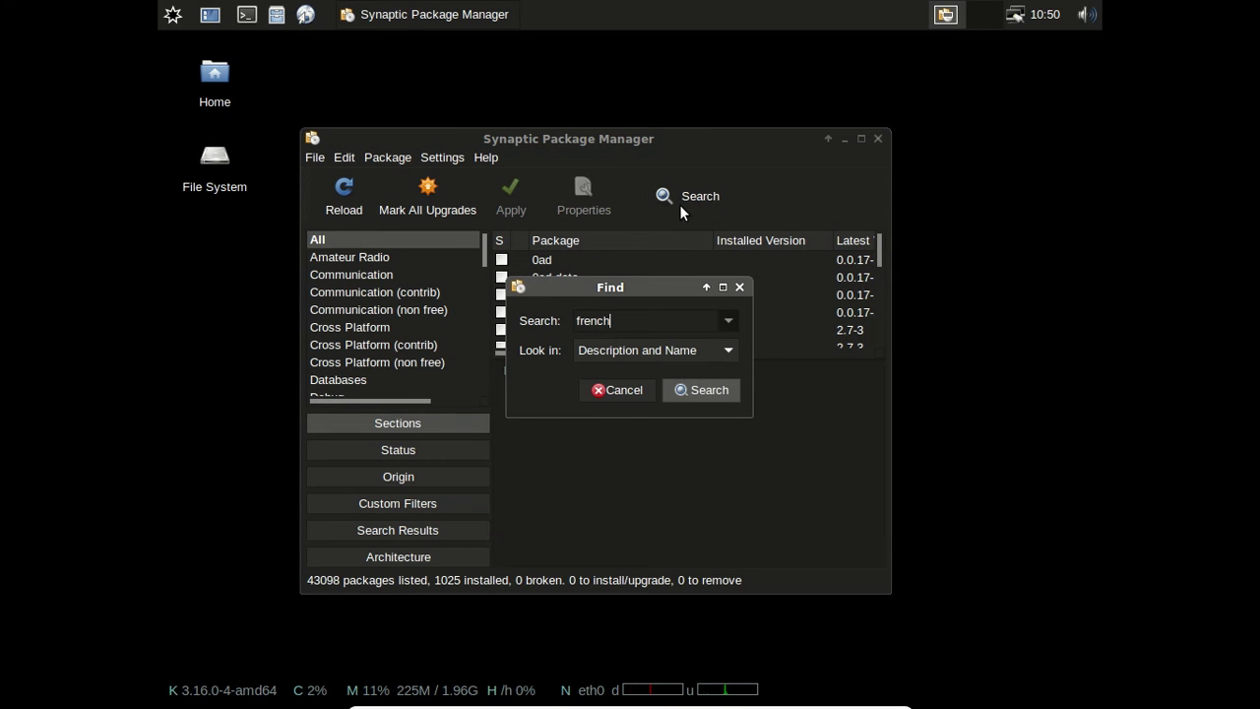
key(Return)
Step: Find the libreoffice-l10n-fr package in the search results and mark it for installation
scroll(677, 288, down, 2)
scroll(677, 288, down, 5)
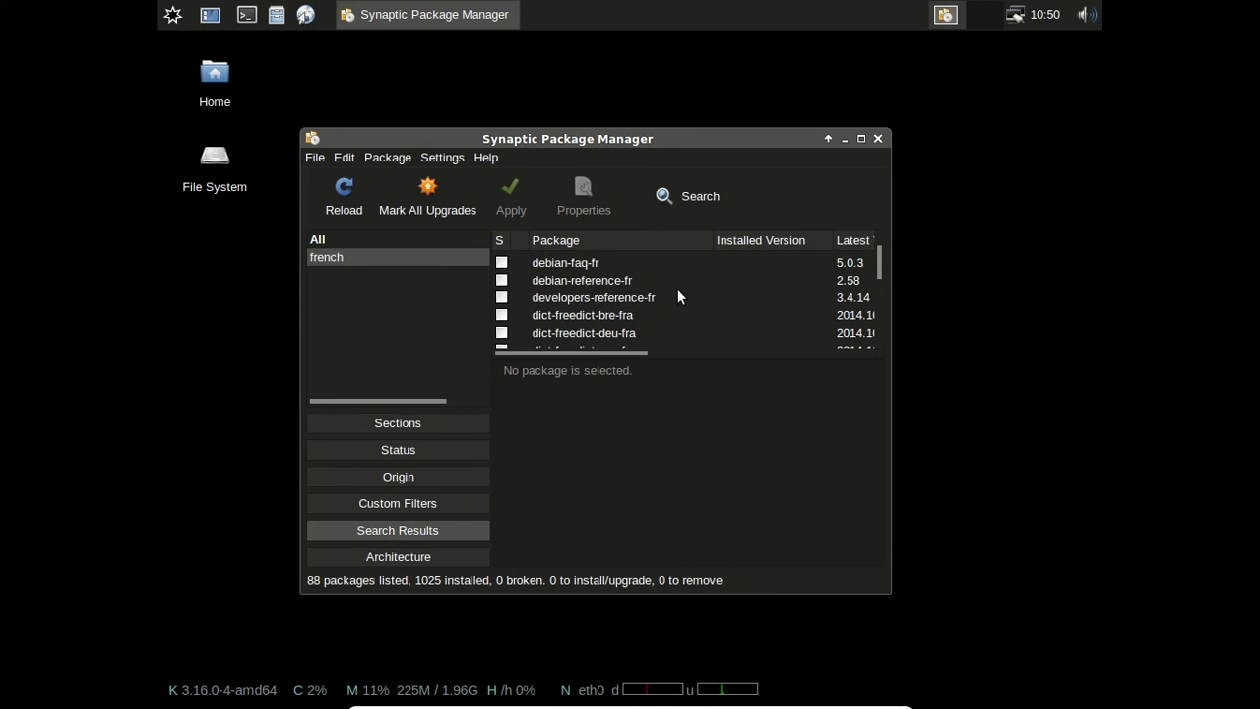
scroll(677, 295, down, 6)
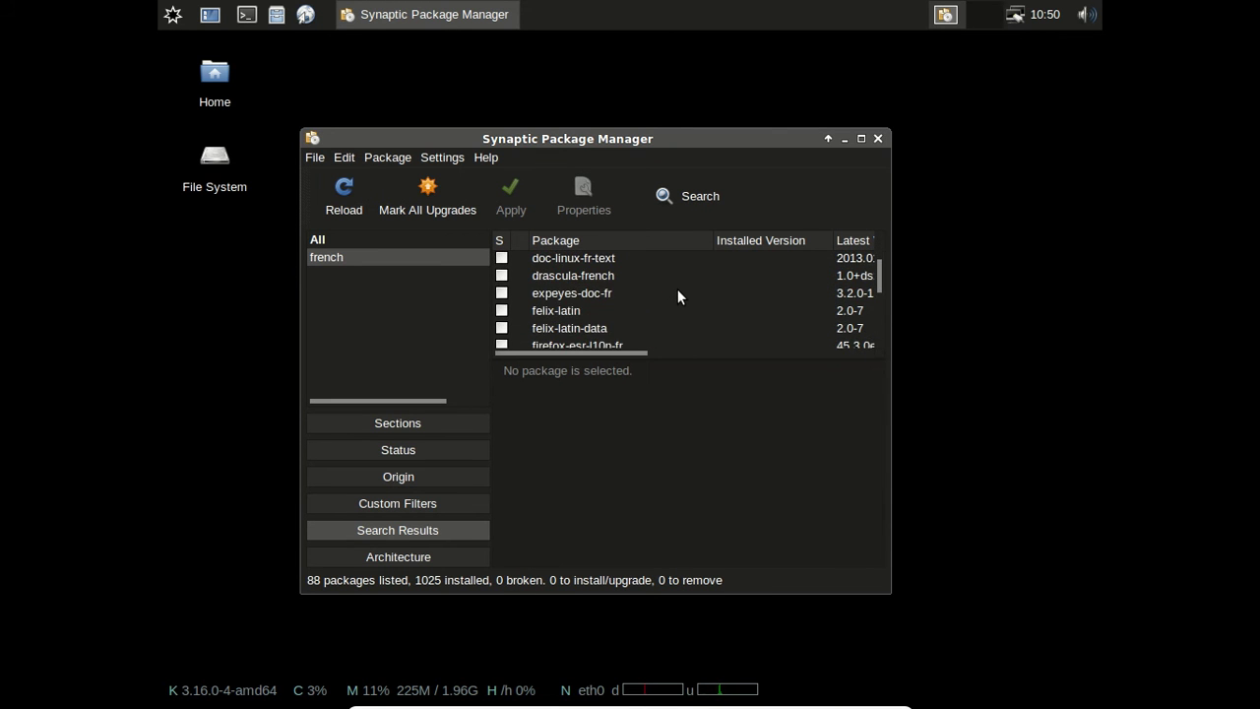
scroll(677, 291, down, 6)
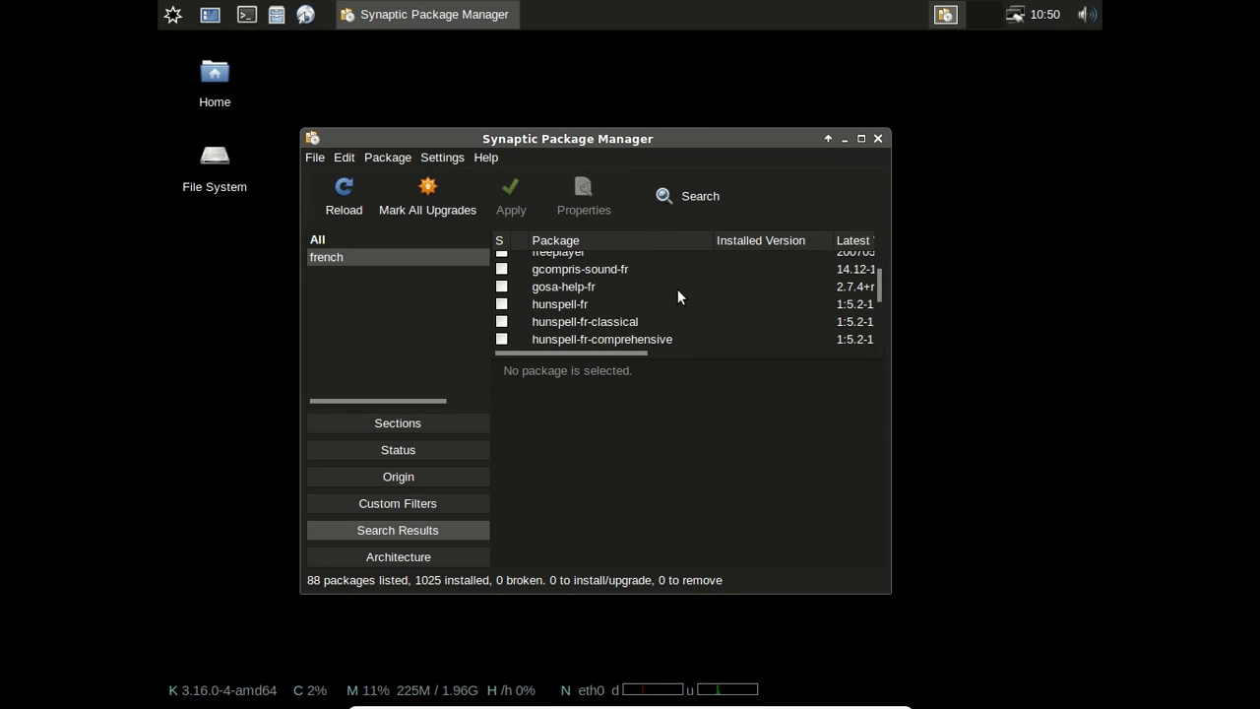
scroll(677, 296, down, 2)
scroll(677, 296, up, 1)
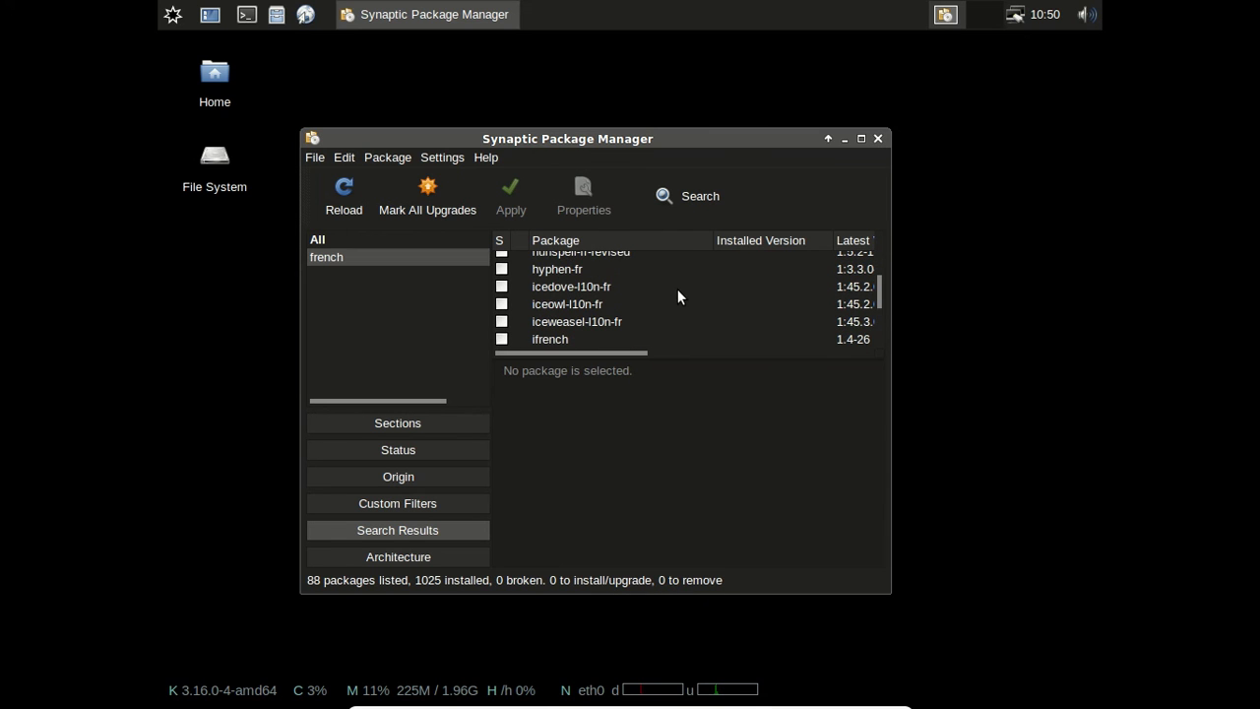
scroll(677, 295, down, 4)
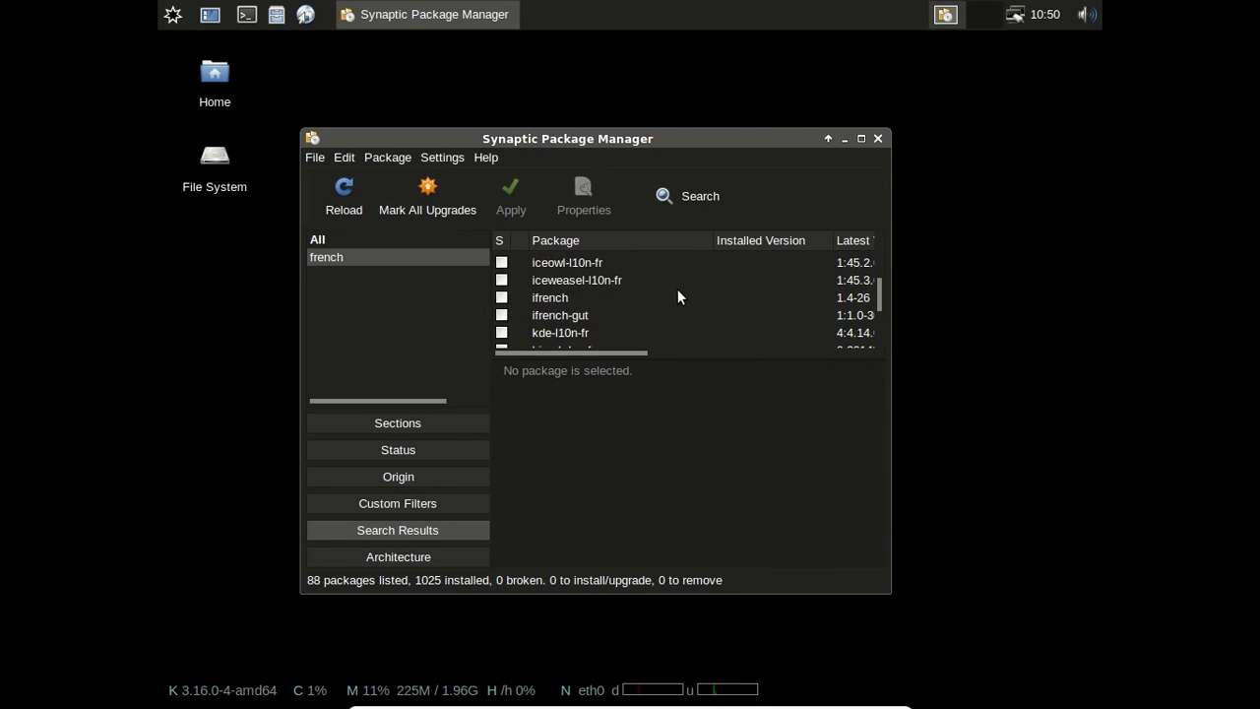
scroll(677, 295, down, 1)
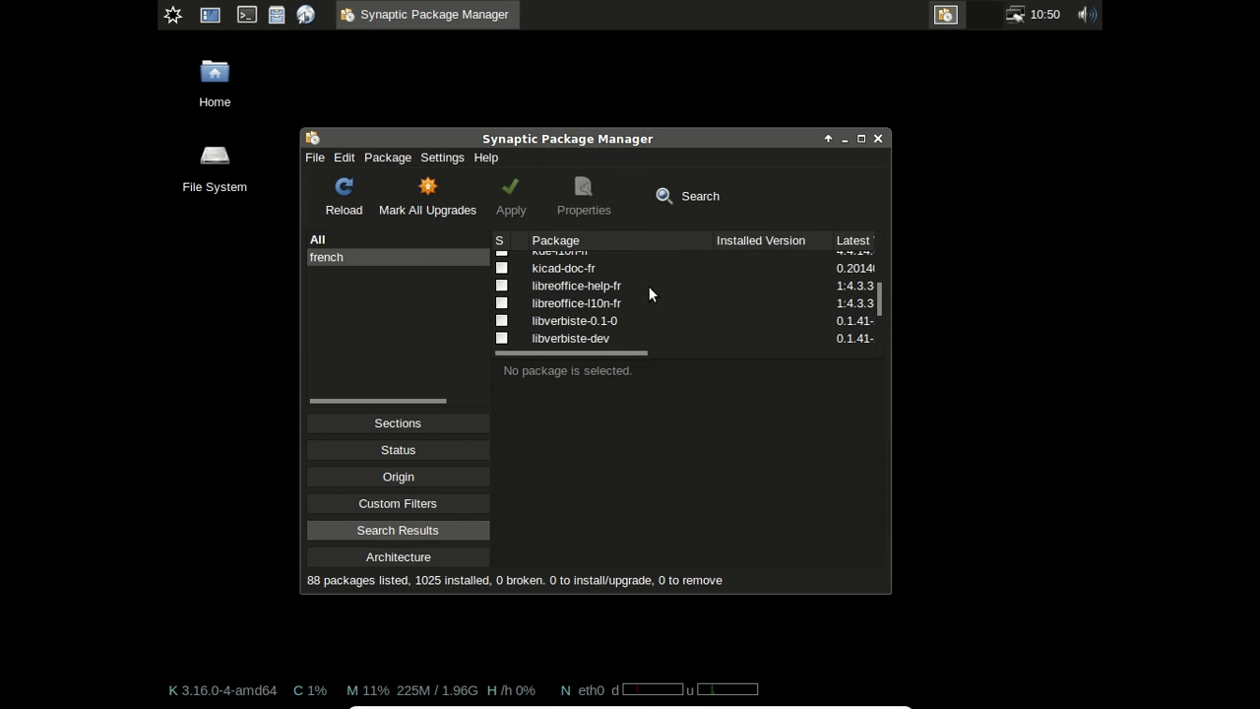
right_click(647, 303)
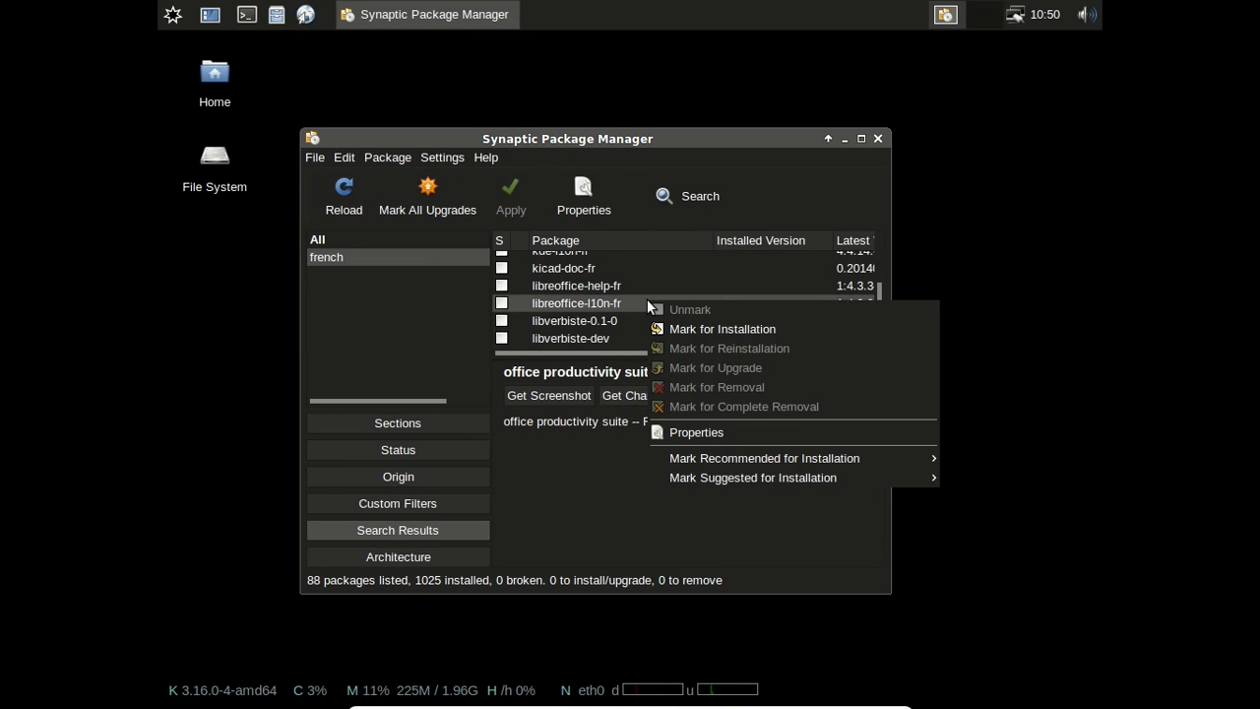
click(706, 328)
Step: Mark iceweasel-l10n-fr for installation from the french results, accepting the additional required package firefox-esr-l10n-fr
scroll(705, 310, down, 1)
scroll(705, 315, down, 5)
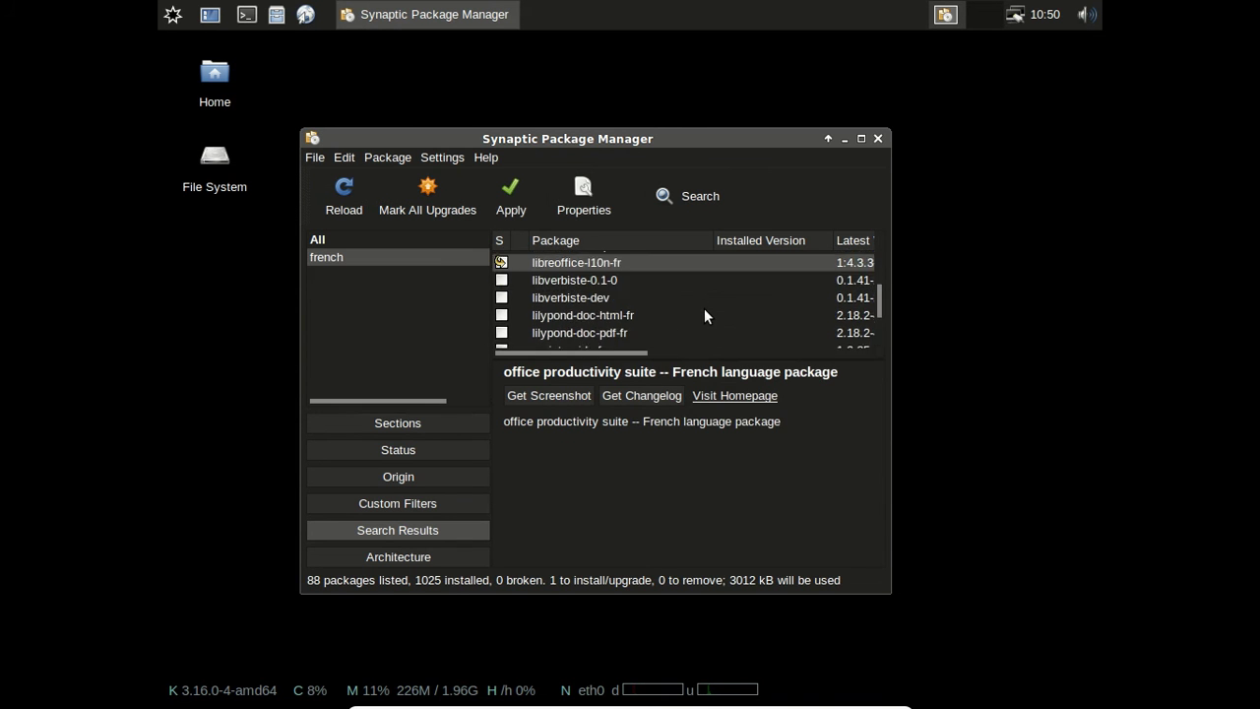
scroll(704, 315, down, 6)
scroll(705, 315, down, 3)
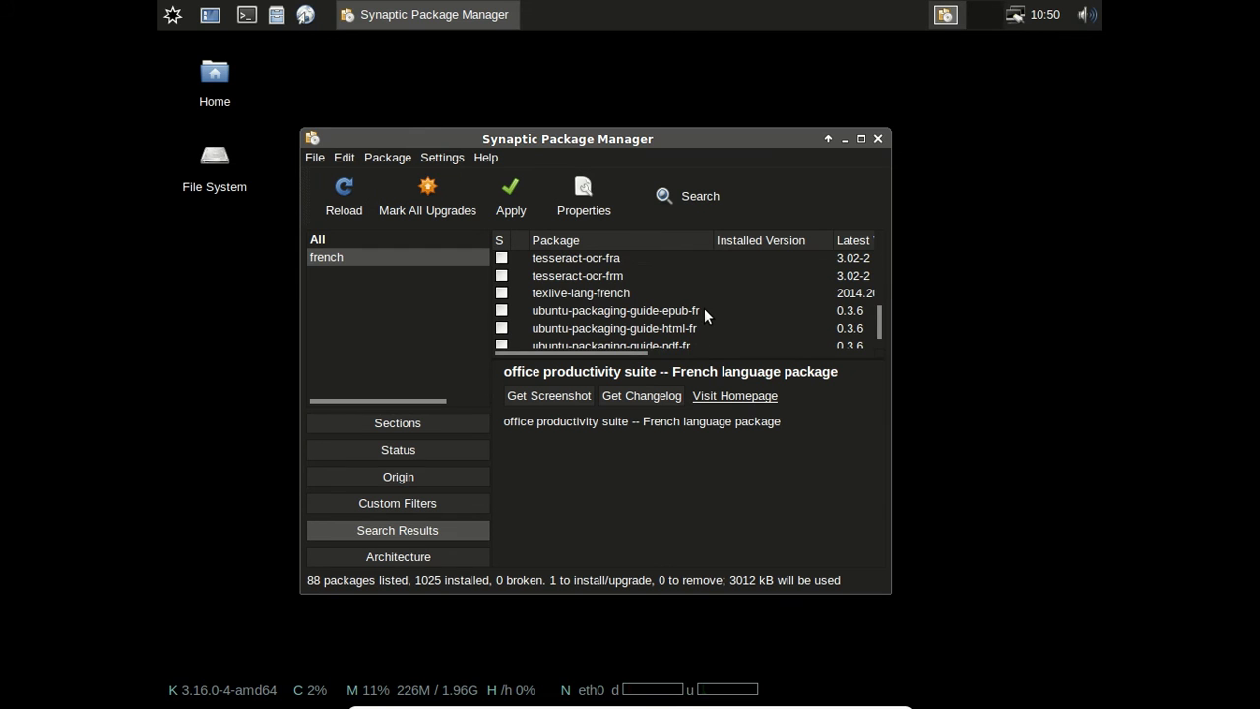
scroll(704, 315, down, 4)
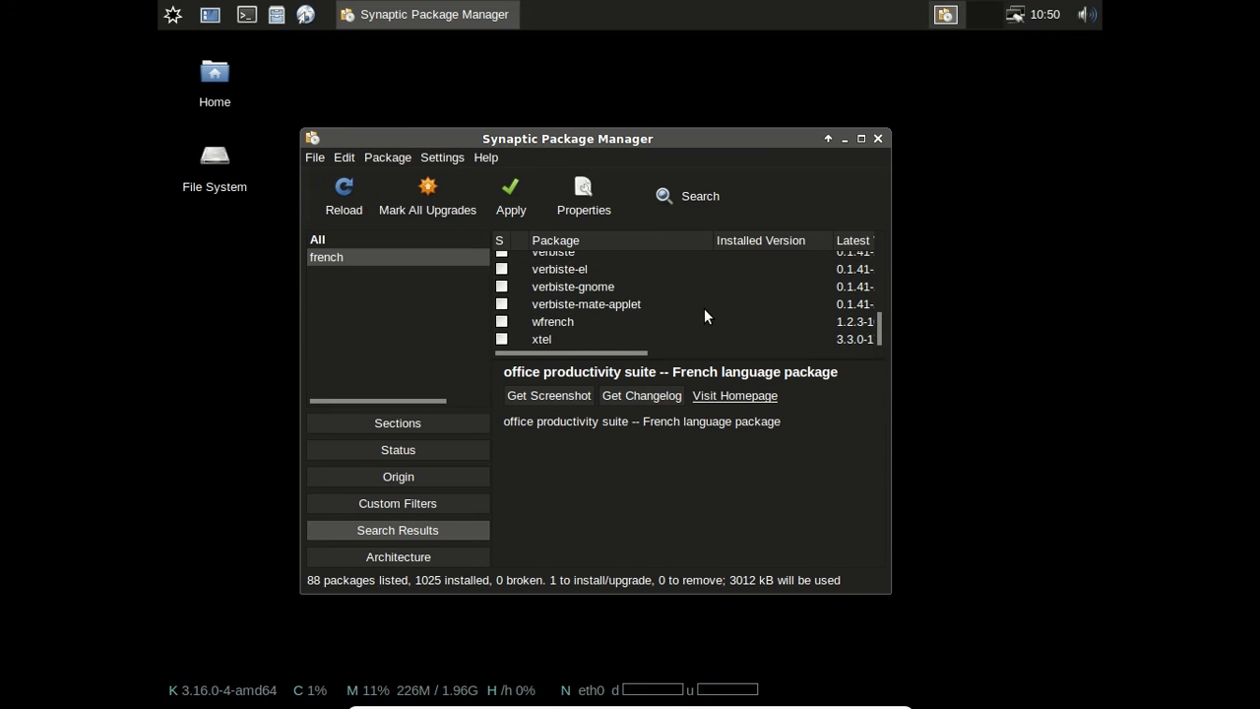
scroll(703, 315, up, 15)
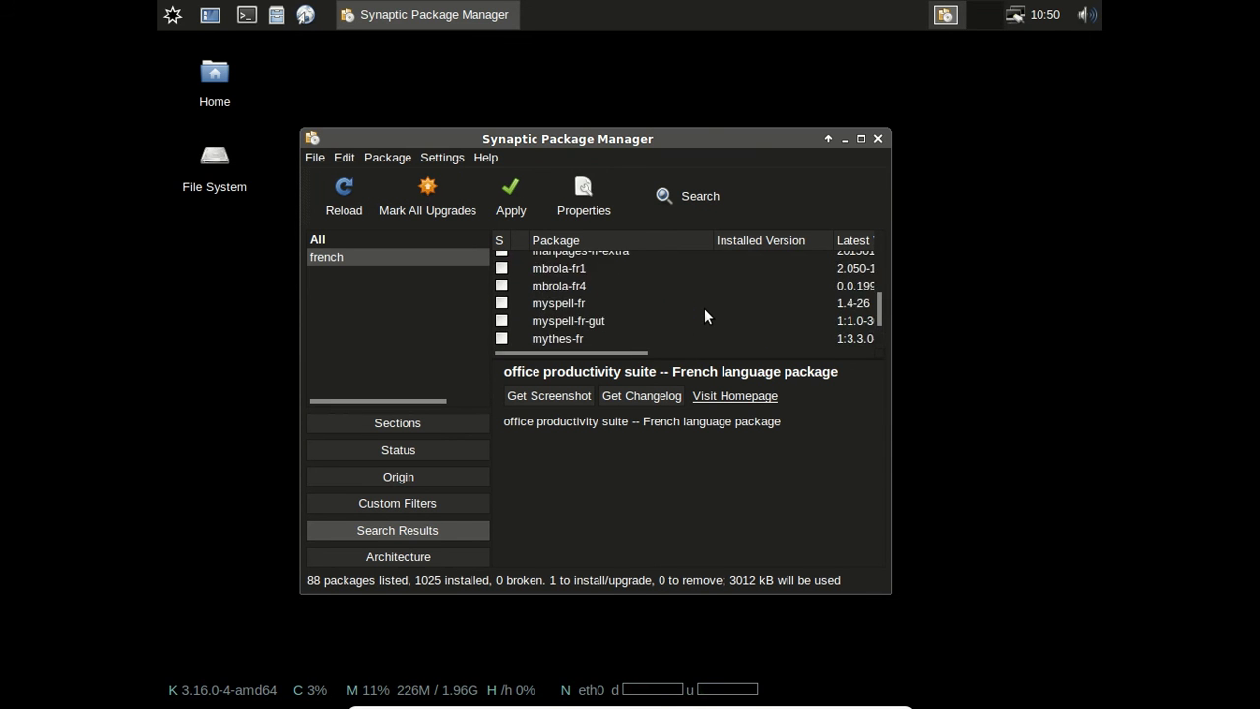
scroll(705, 310, up, 5)
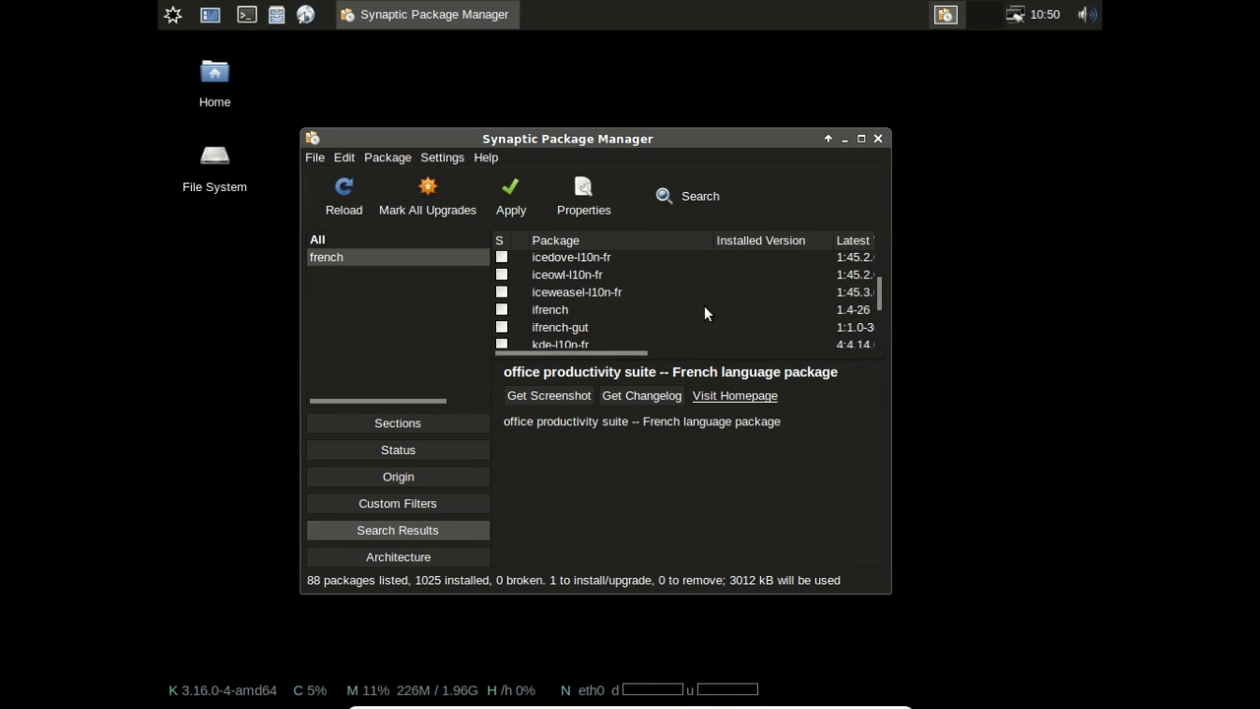
click(620, 292)
right_click(620, 295)
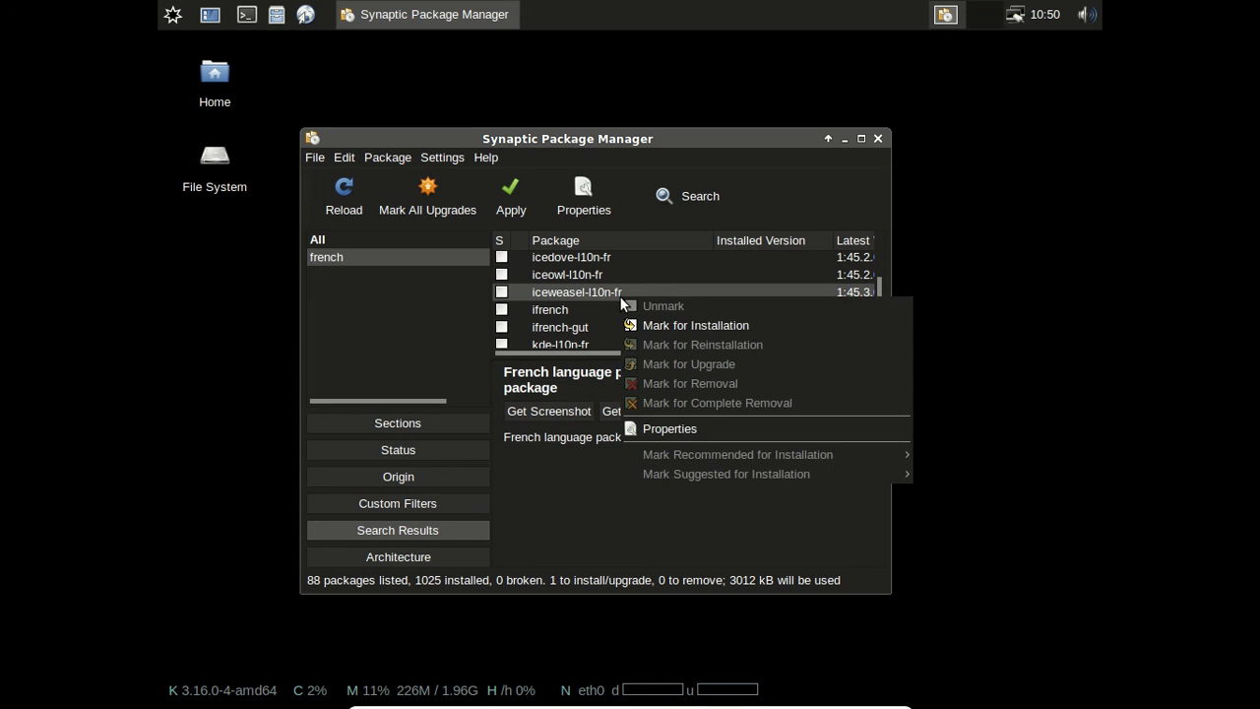
click(678, 326)
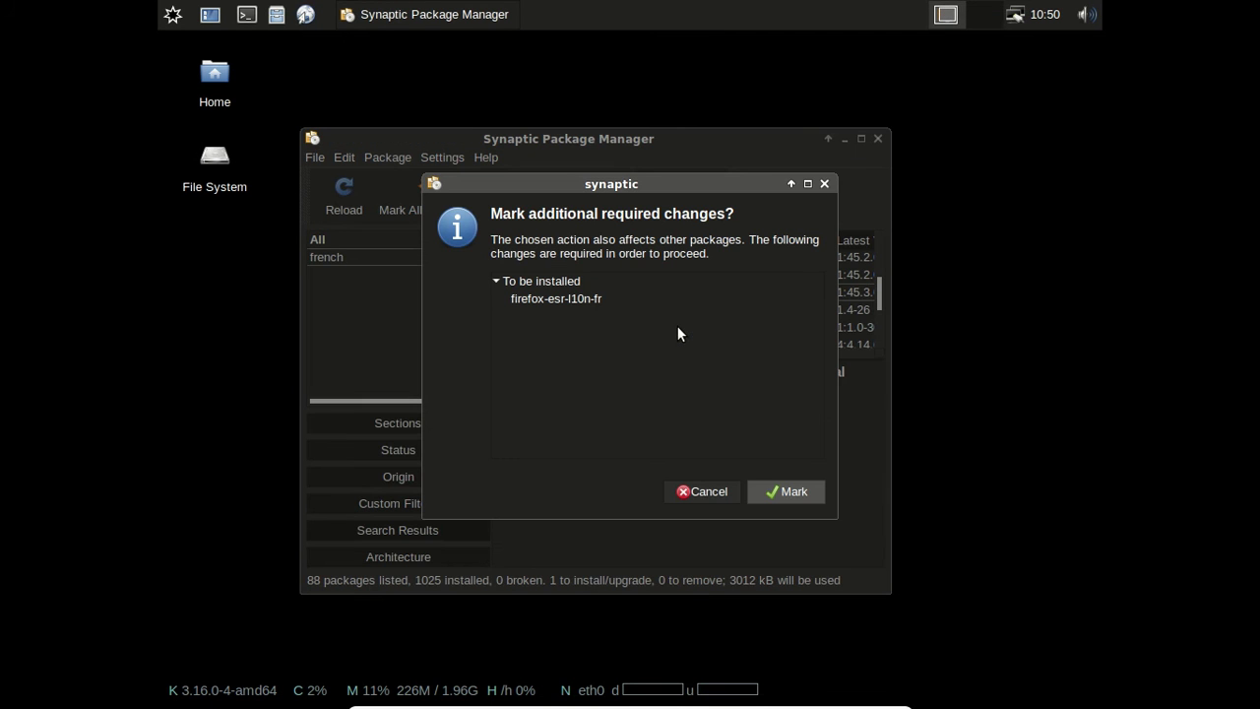
click(792, 491)
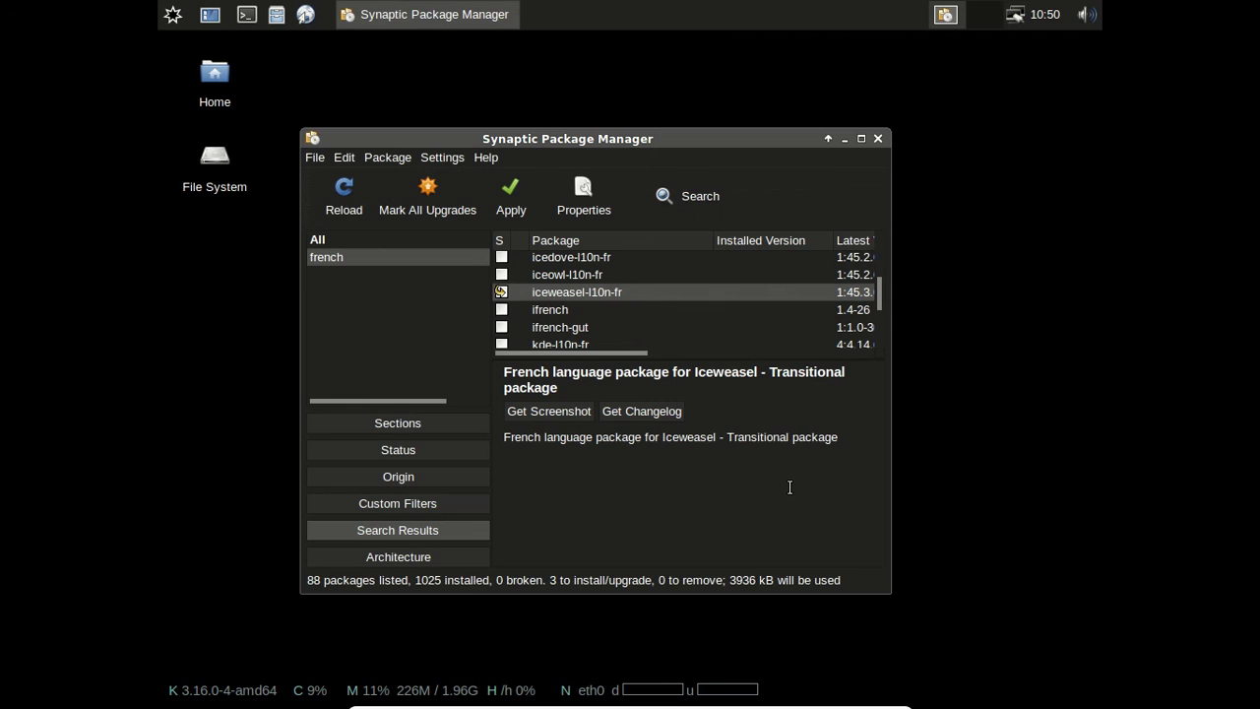
Step: Apply the marked package installations and close Synaptic
click(511, 209)
click(839, 539)
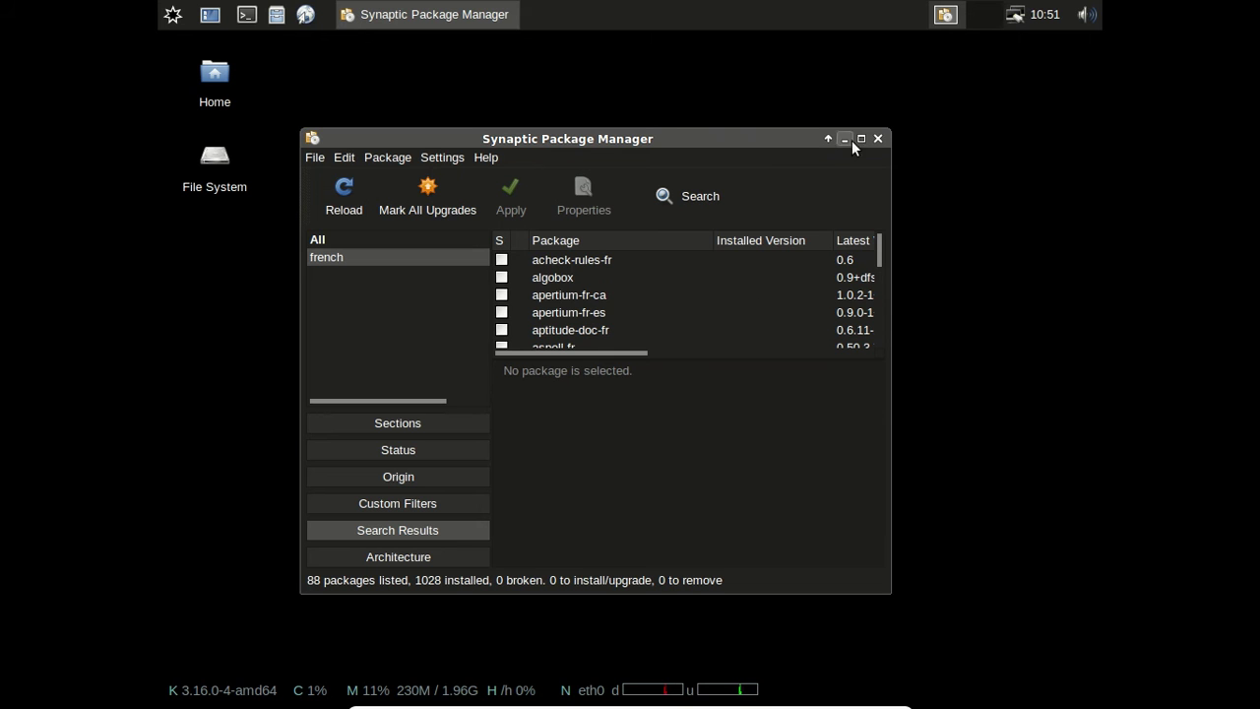
click(878, 139)
Step: Launch Firefox ESR from the application launcher and bring its window into view to check the interface language
click(174, 18)
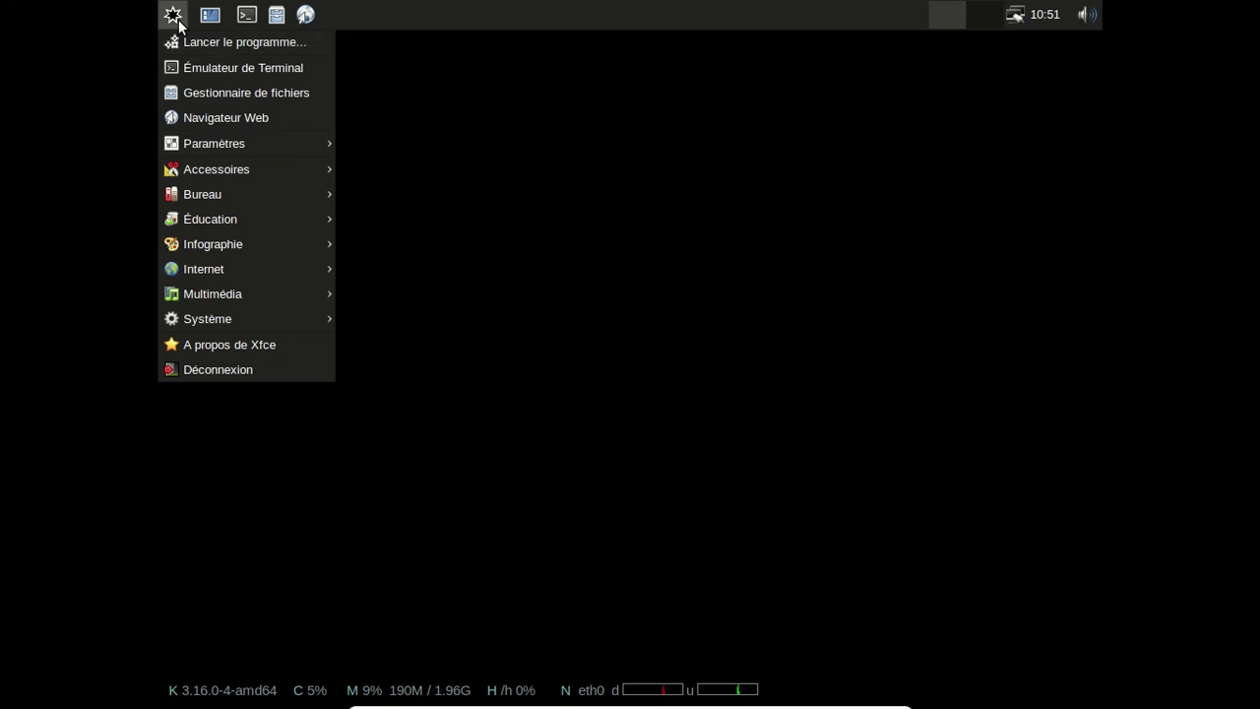
mouse_move(272, 270)
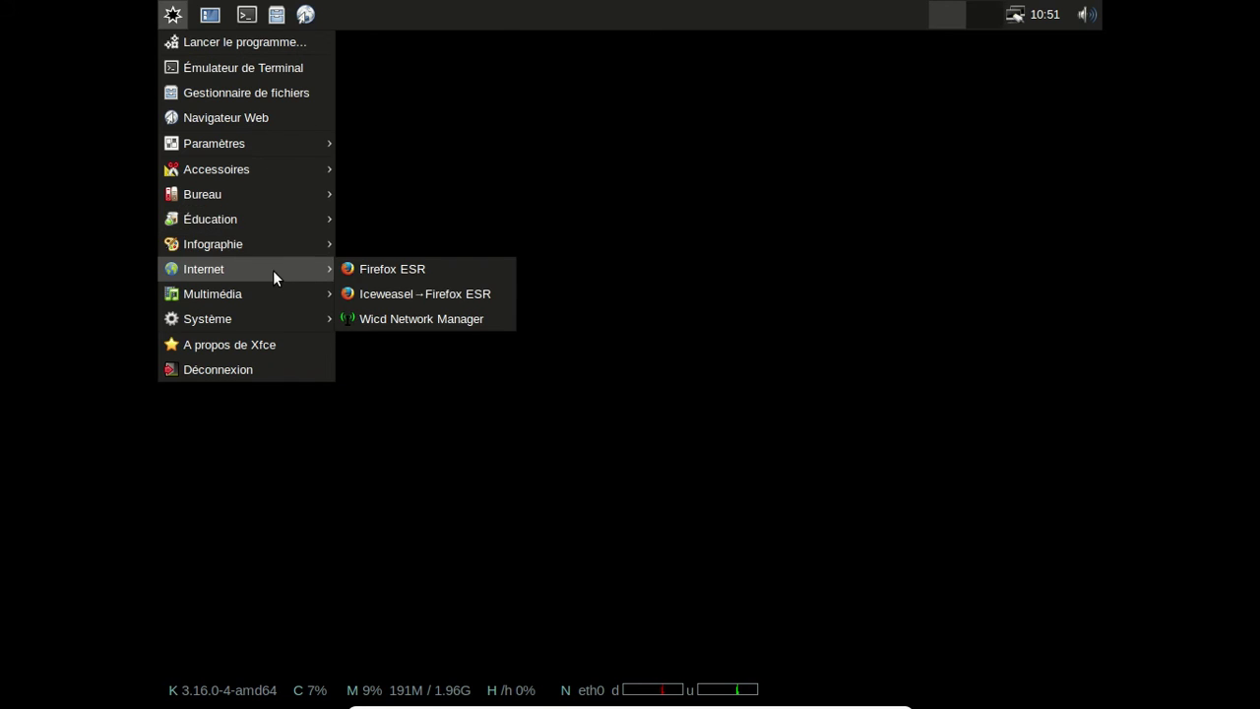
click(431, 273)
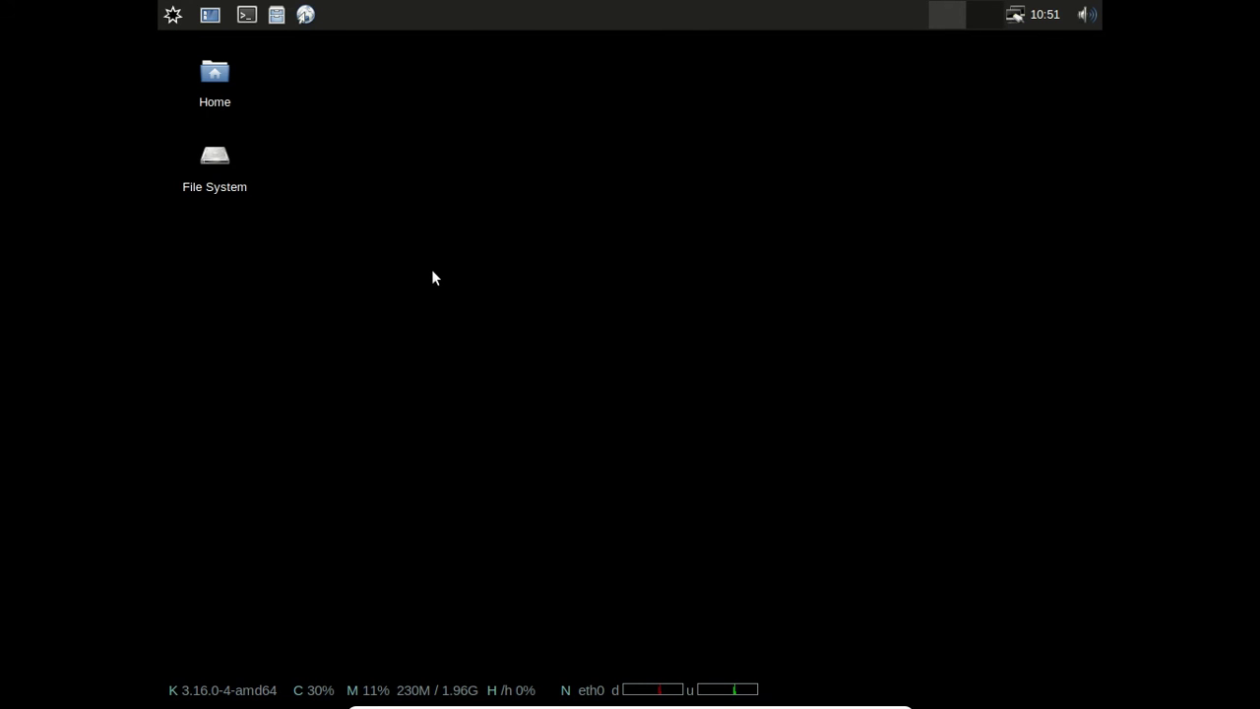
click(172, 14)
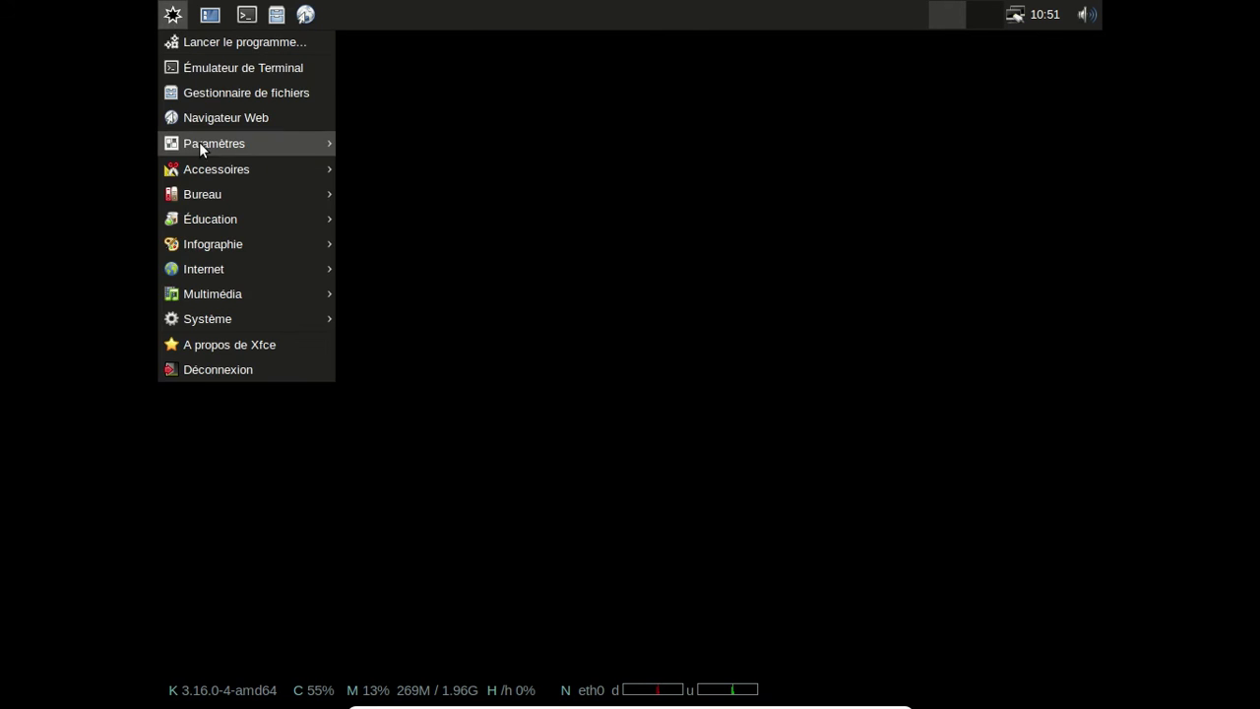
mouse_move(211, 174)
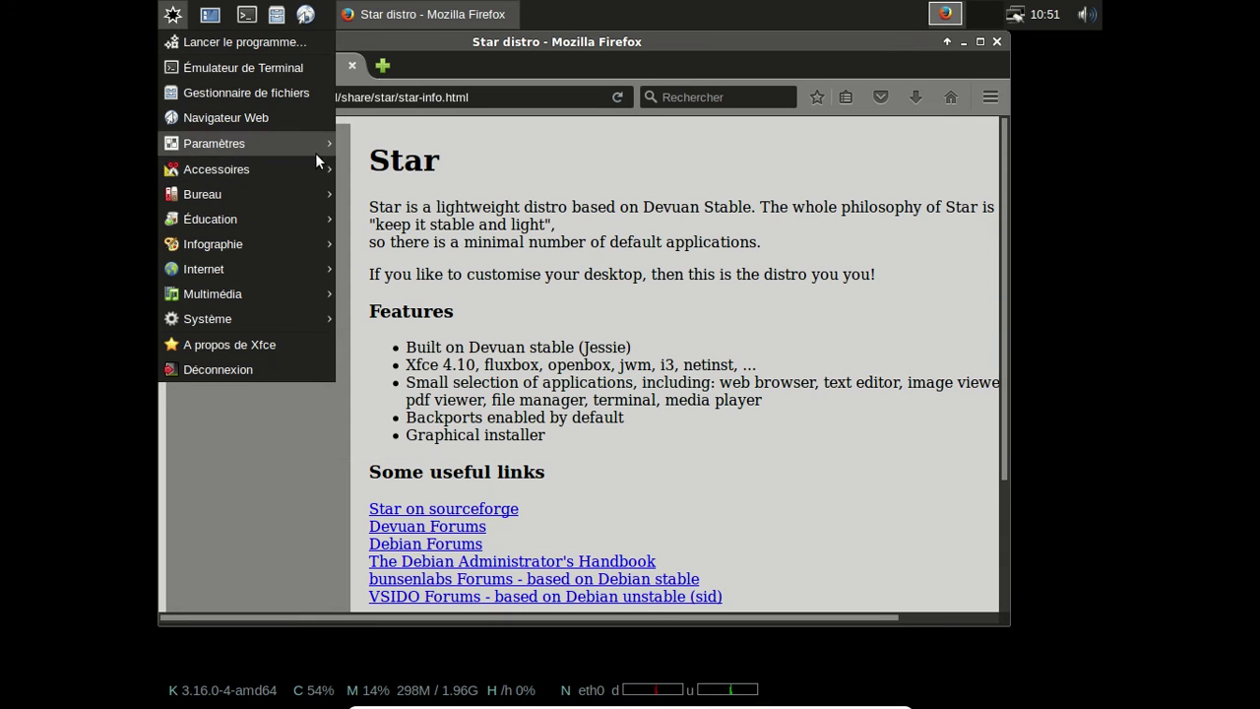
click(552, 145)
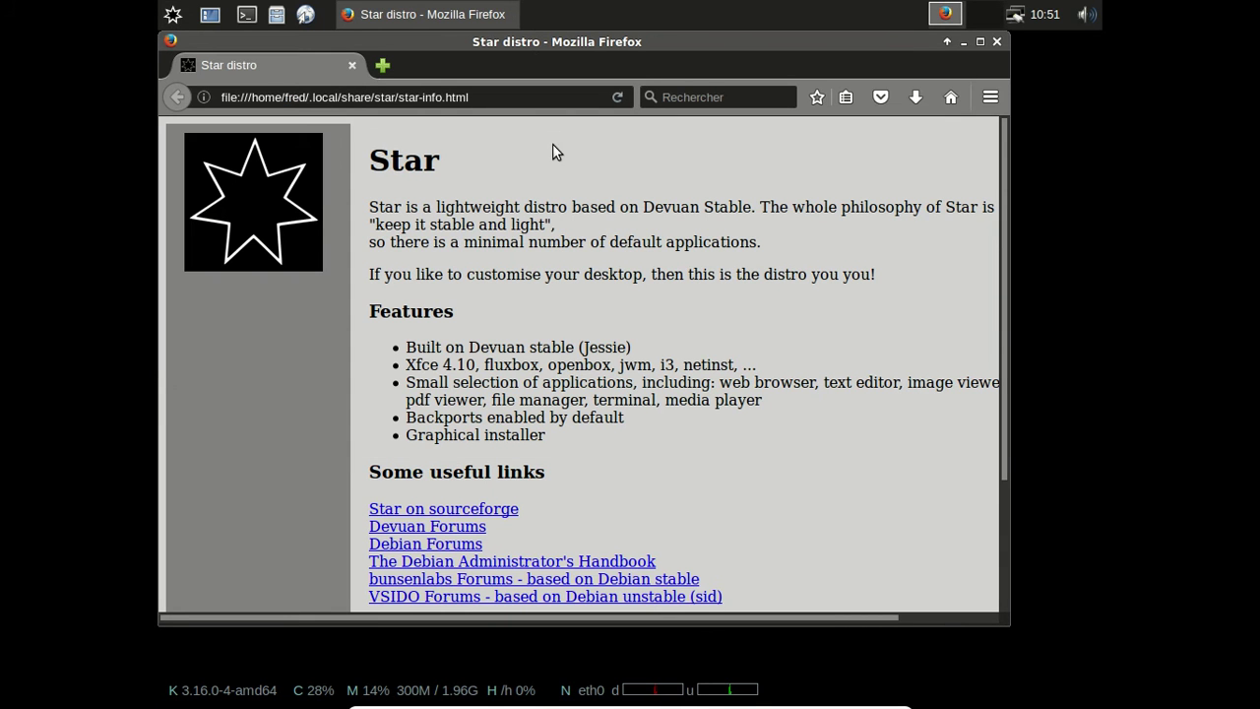
Step: View the About Mozilla Firefox information, then close it along with the browser window
click(989, 98)
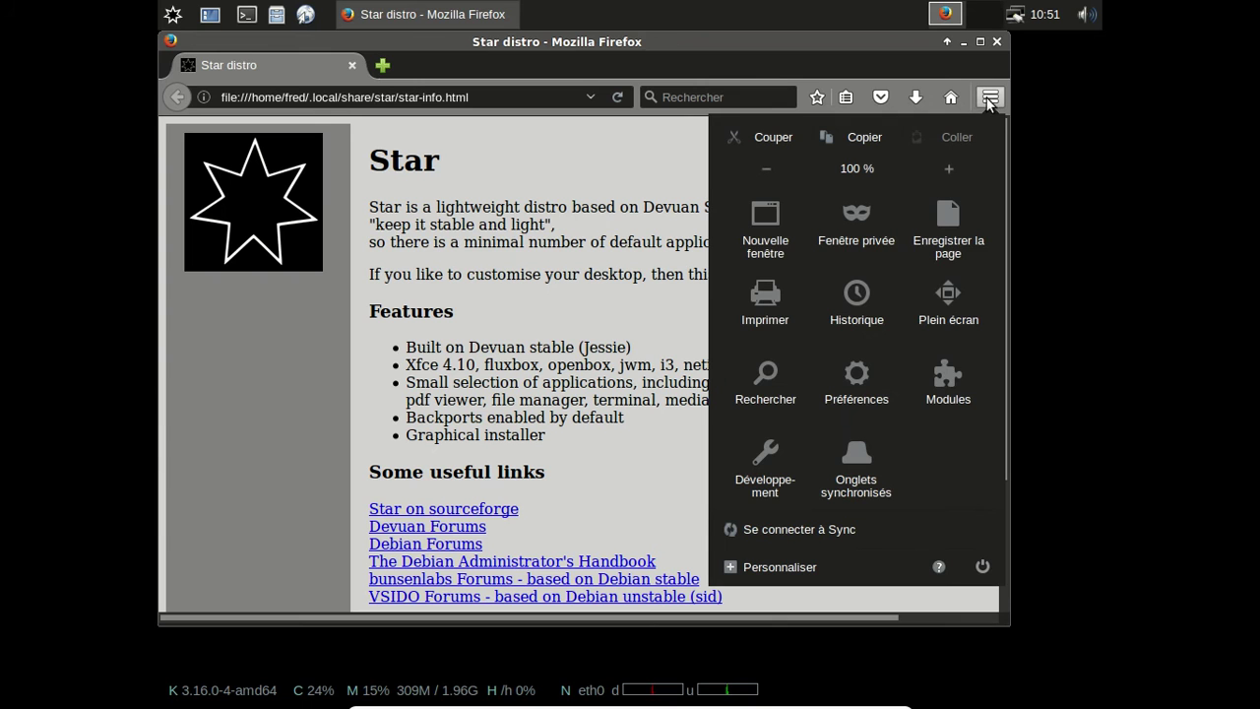
click(942, 561)
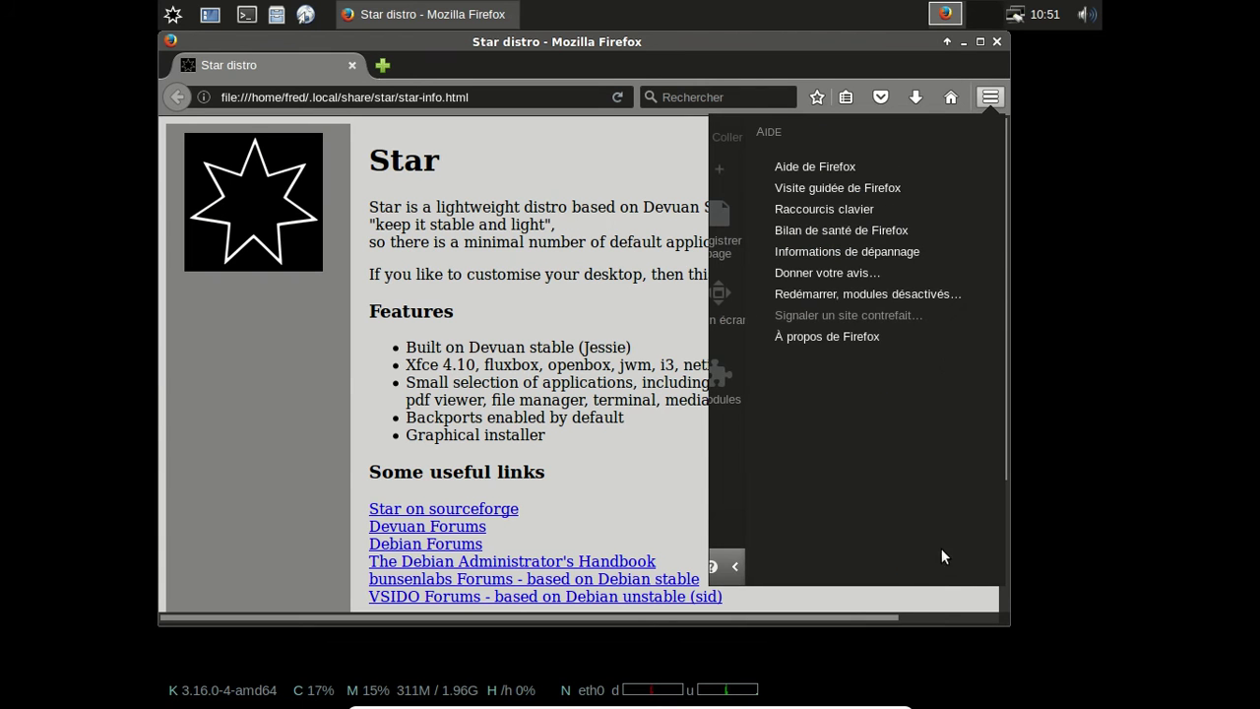
click(888, 337)
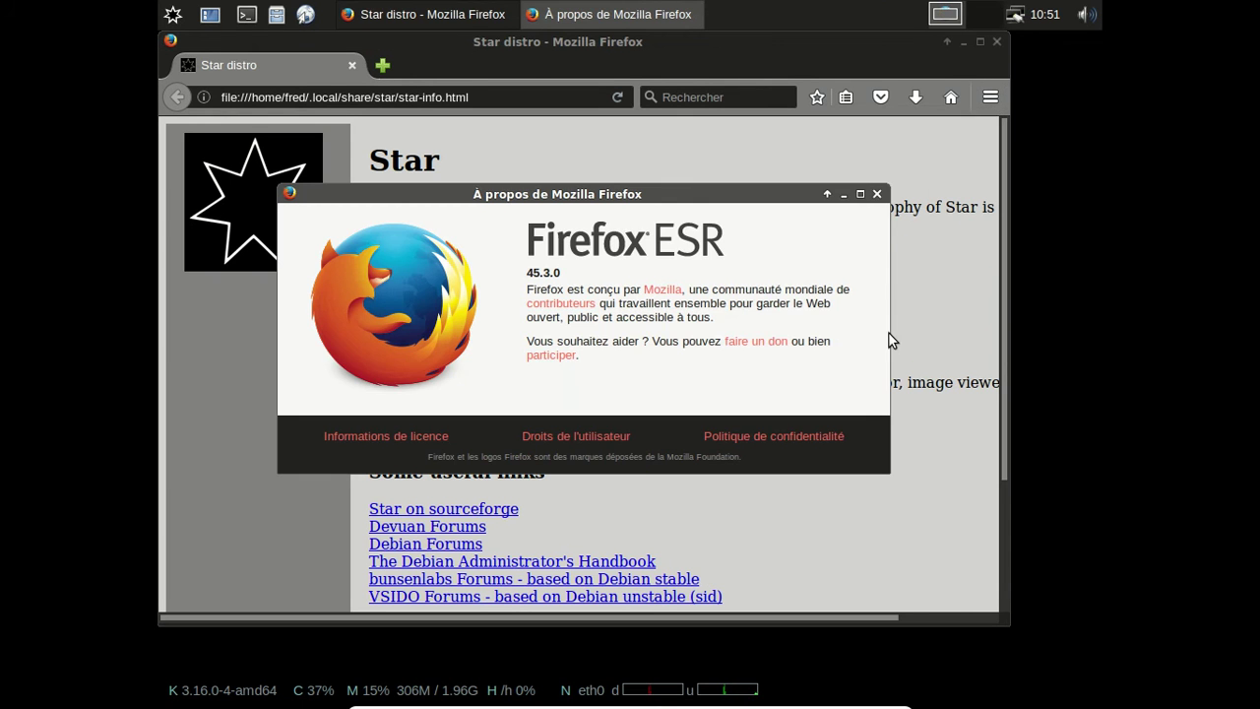
click(883, 193)
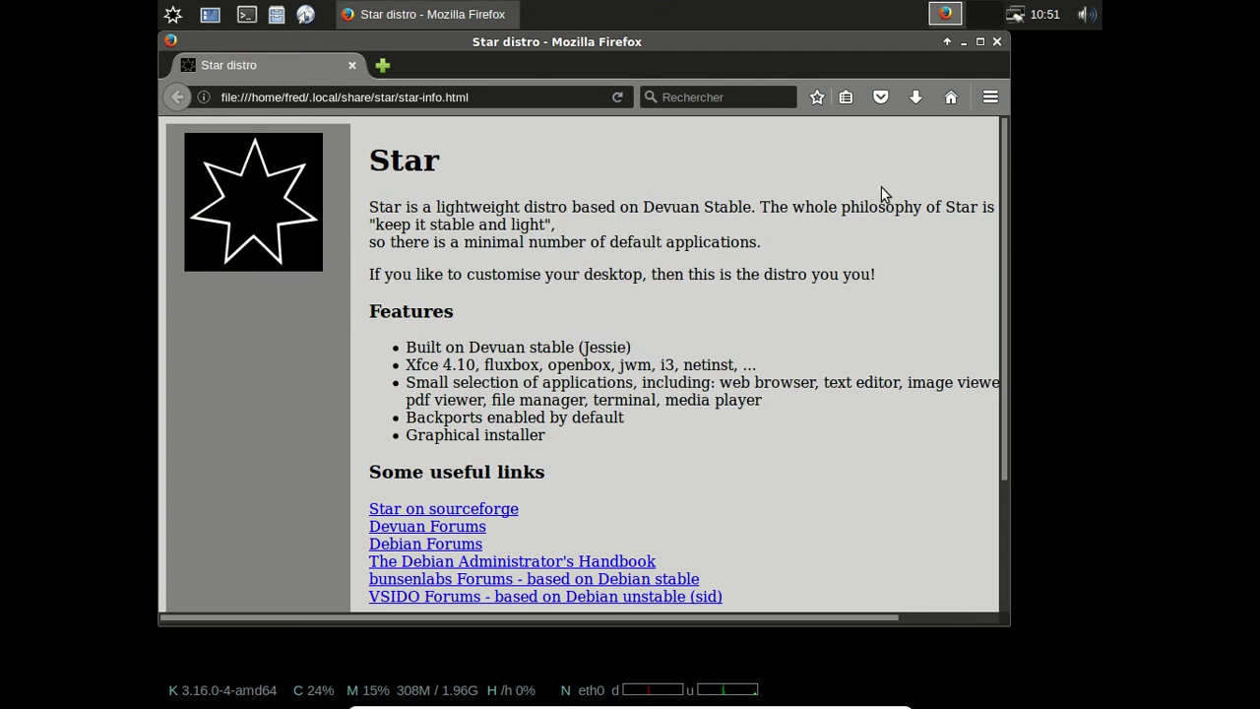
click(996, 43)
Step: Look through the Xfce application categories, including Accessories and Office, and launch LibreOffice Writer
click(172, 20)
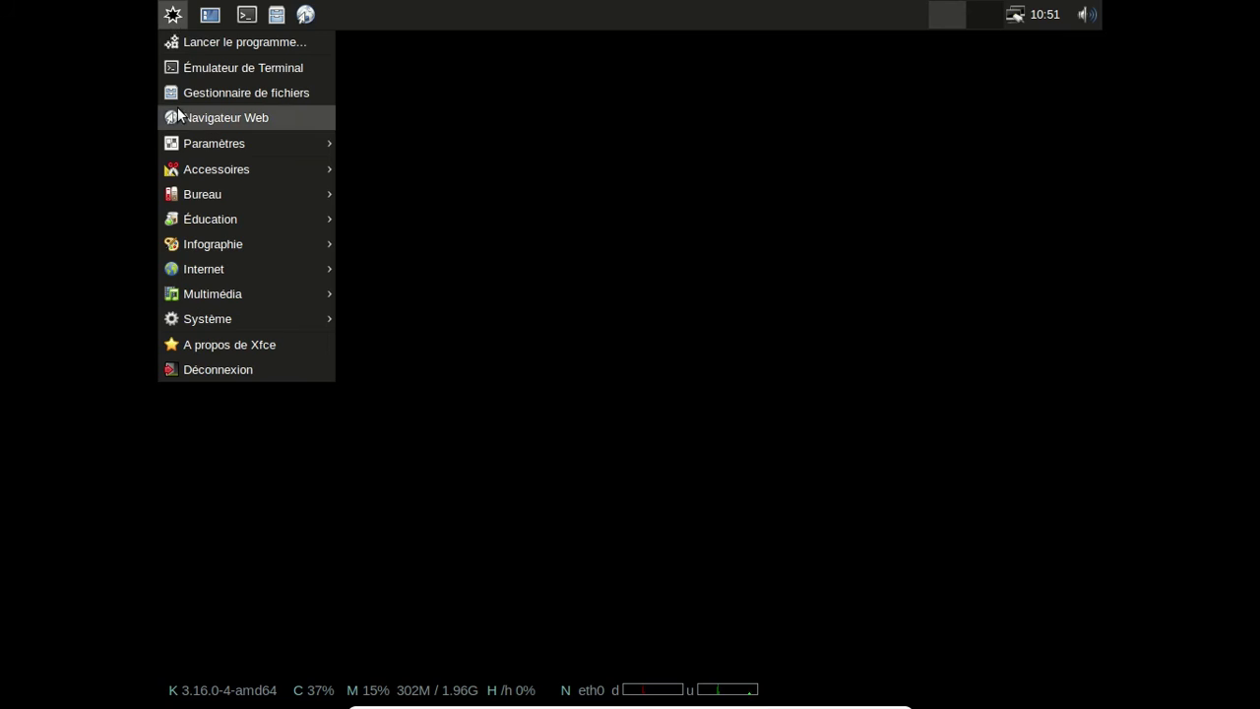
mouse_move(233, 229)
mouse_move(224, 172)
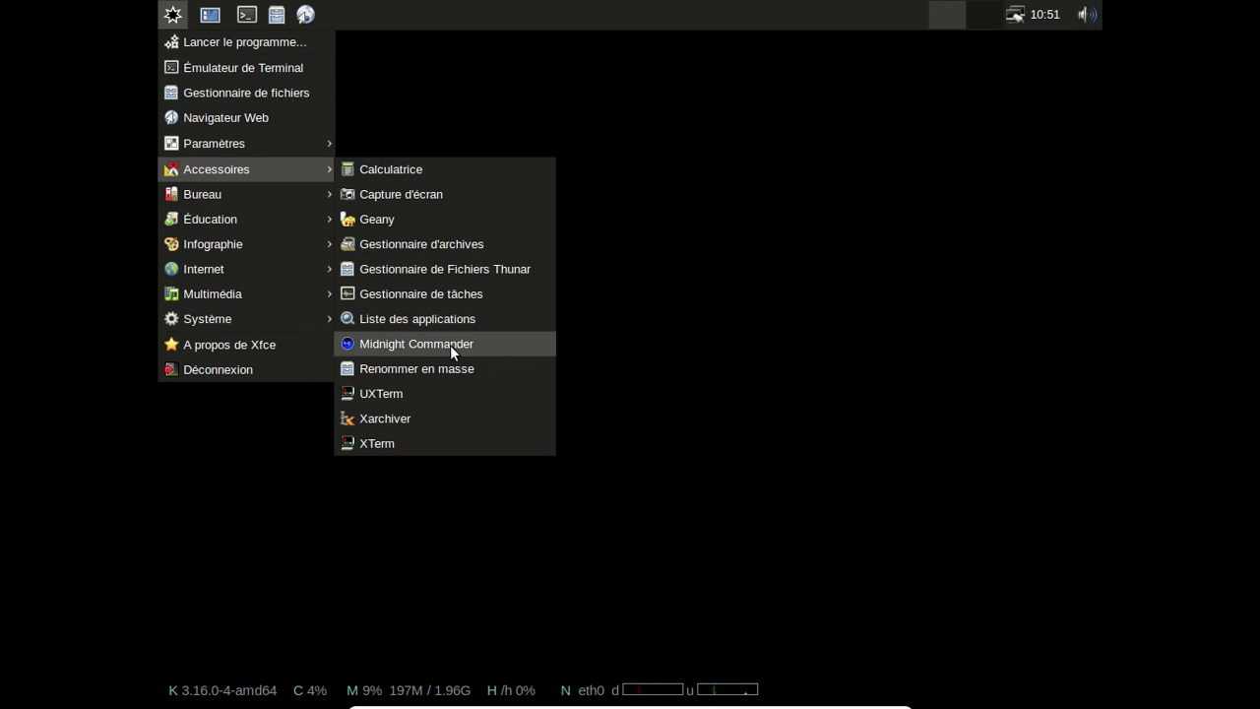
mouse_move(276, 265)
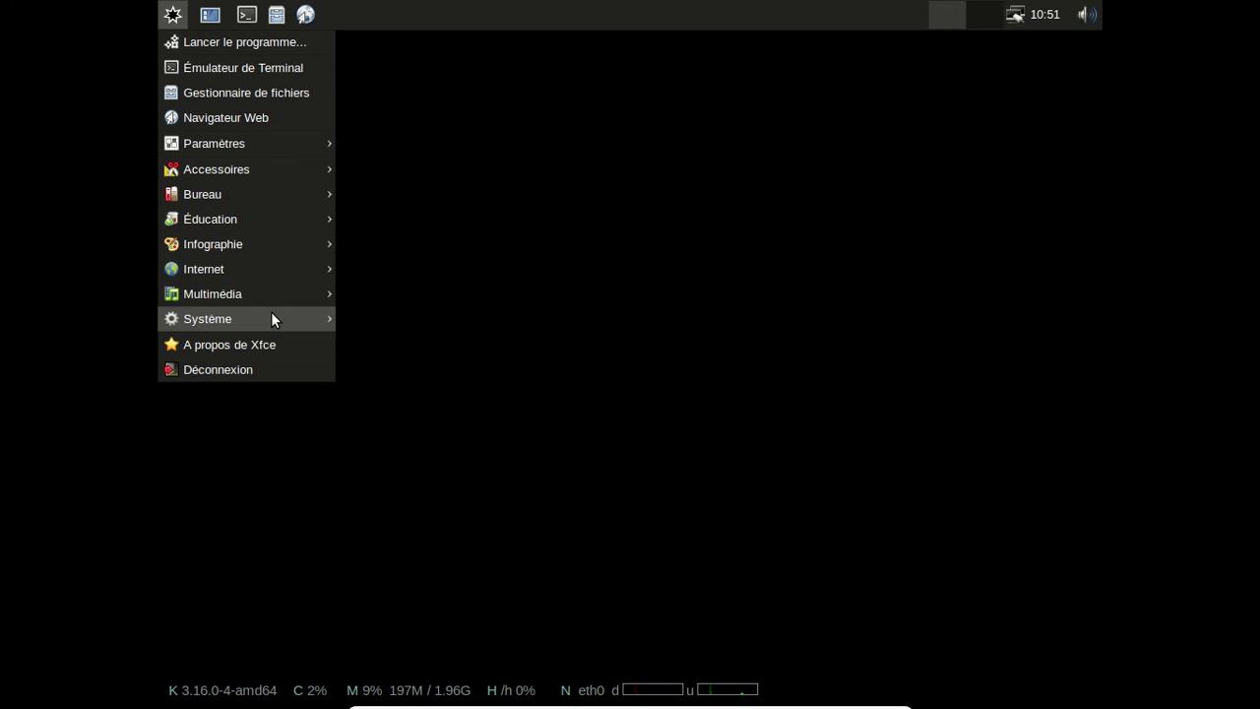
mouse_move(272, 319)
mouse_move(268, 219)
mouse_move(260, 192)
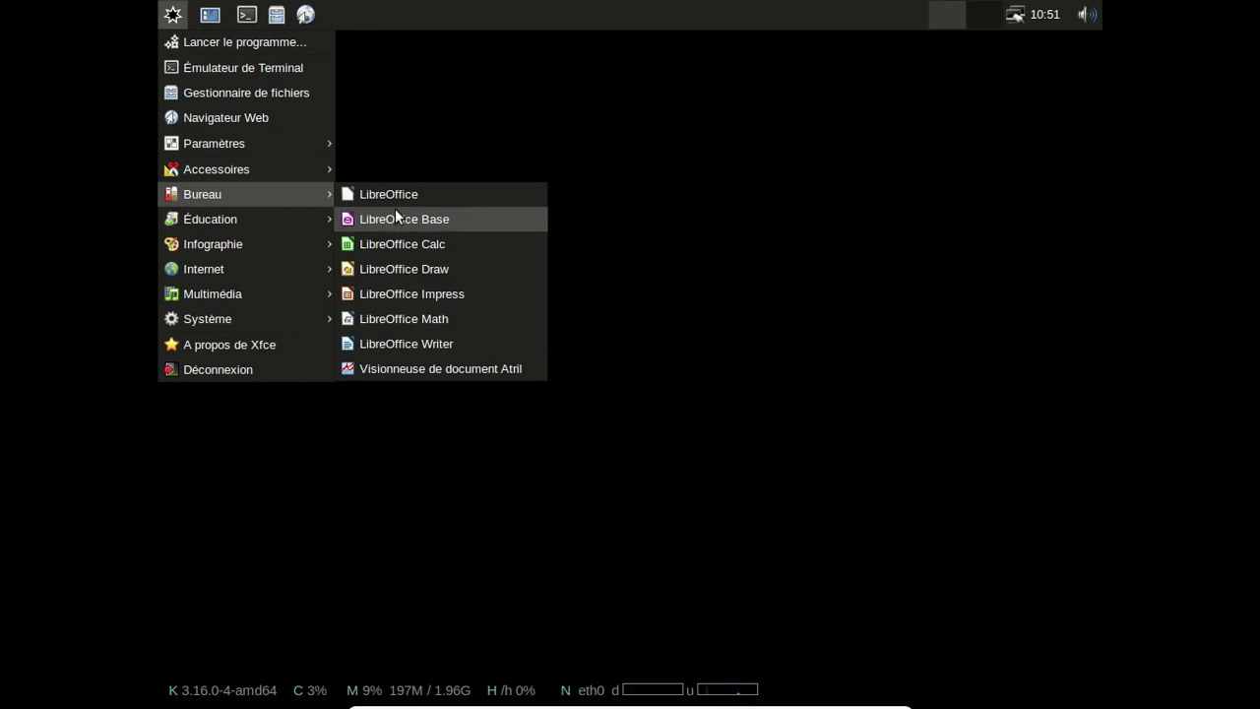
click(427, 343)
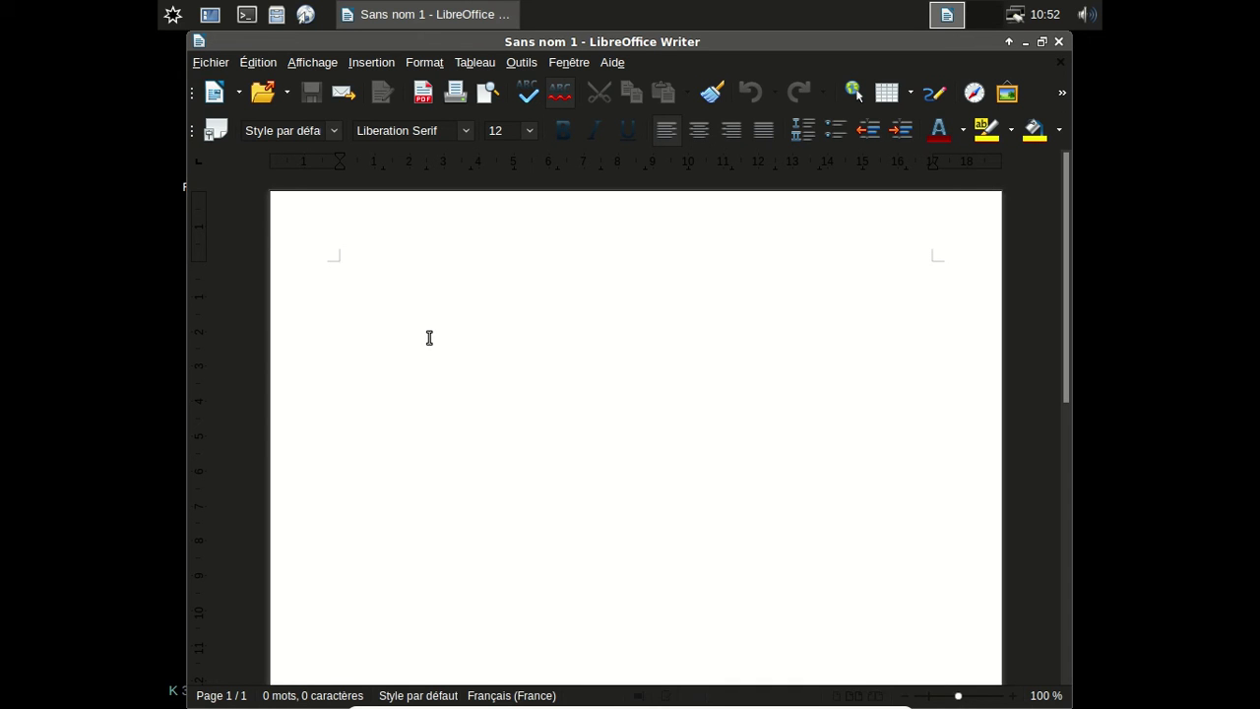
Step: View the About LibreOffice information to check its language and version, then close it and Writer
click(614, 61)
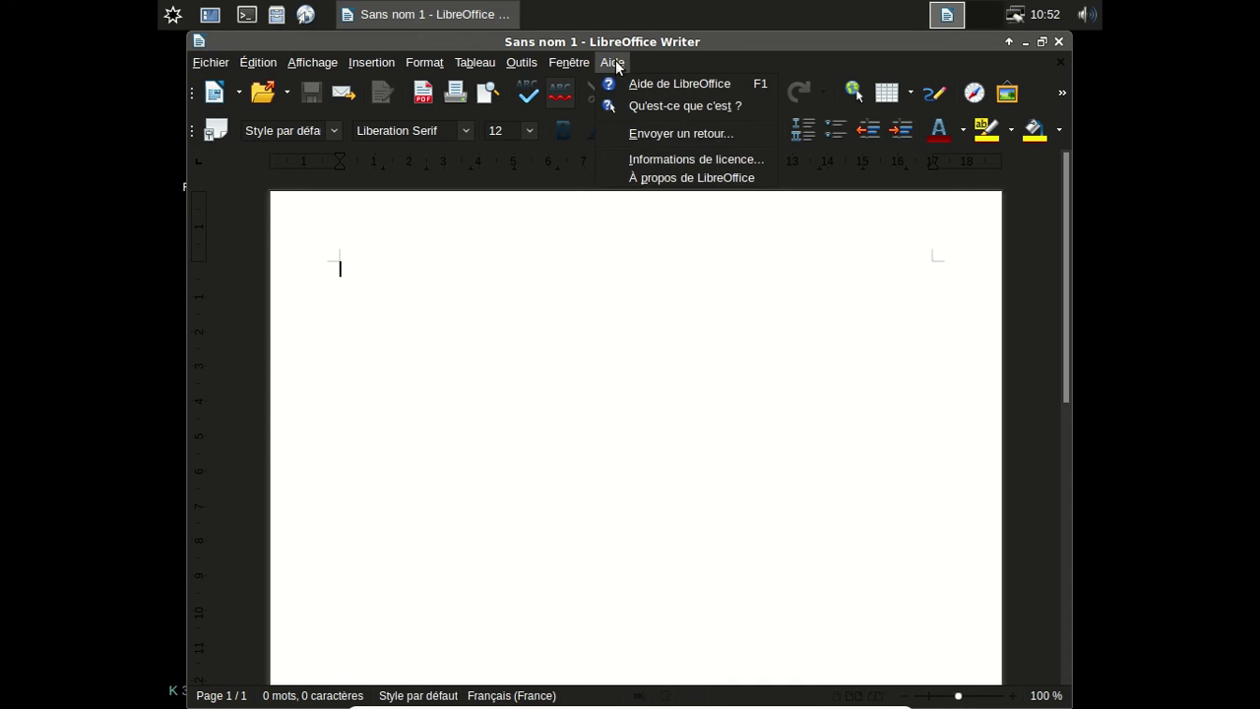
click(669, 179)
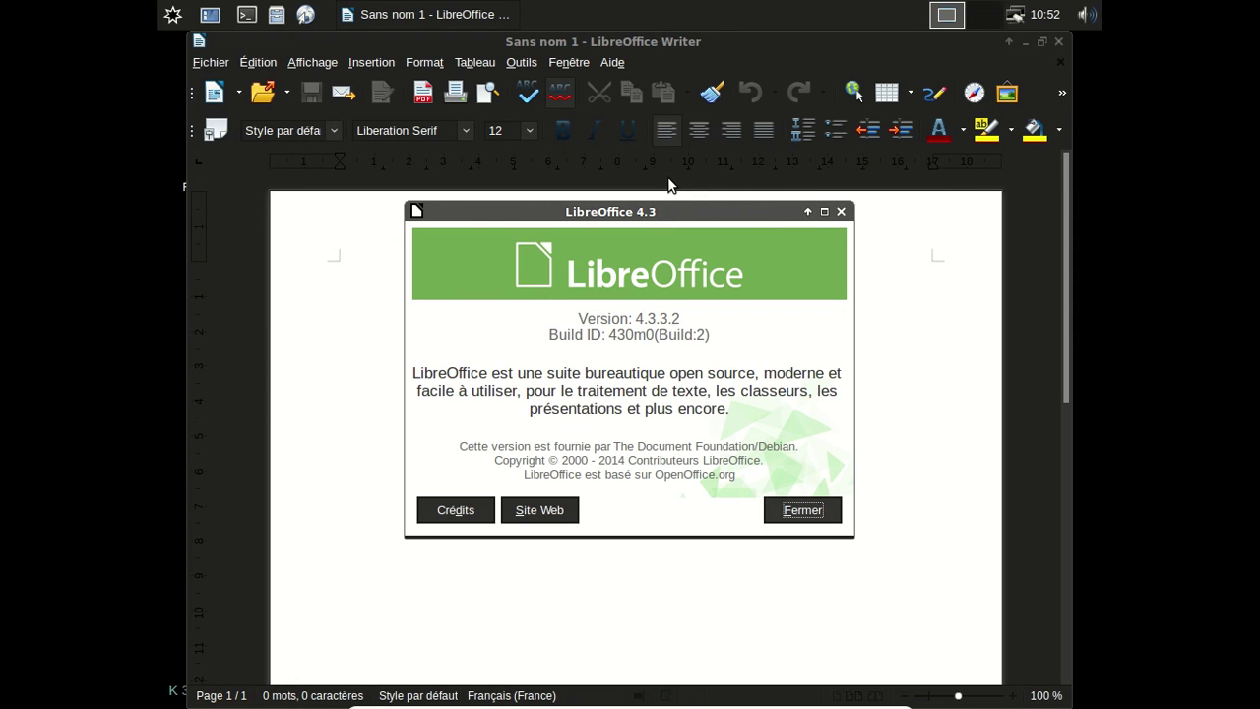
click(841, 211)
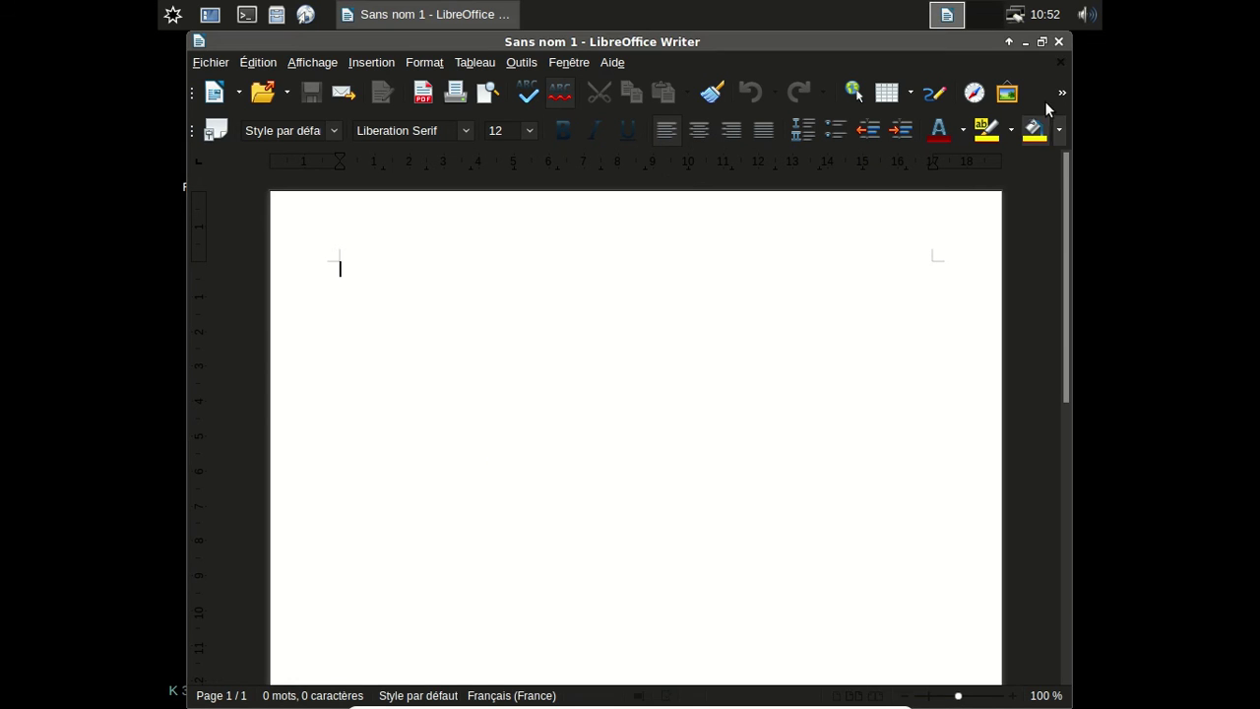
click(1059, 42)
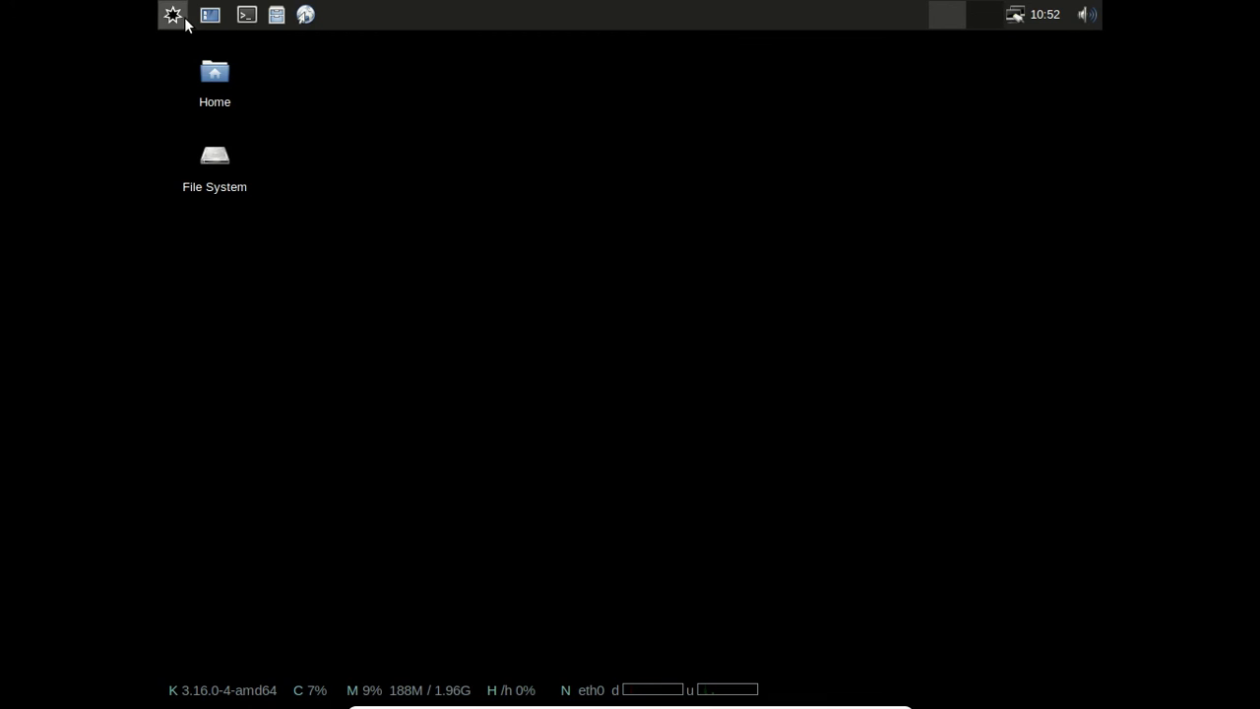
Step: Shut down the Star virtual machine from its desktop session
click(183, 20)
click(253, 370)
click(716, 303)
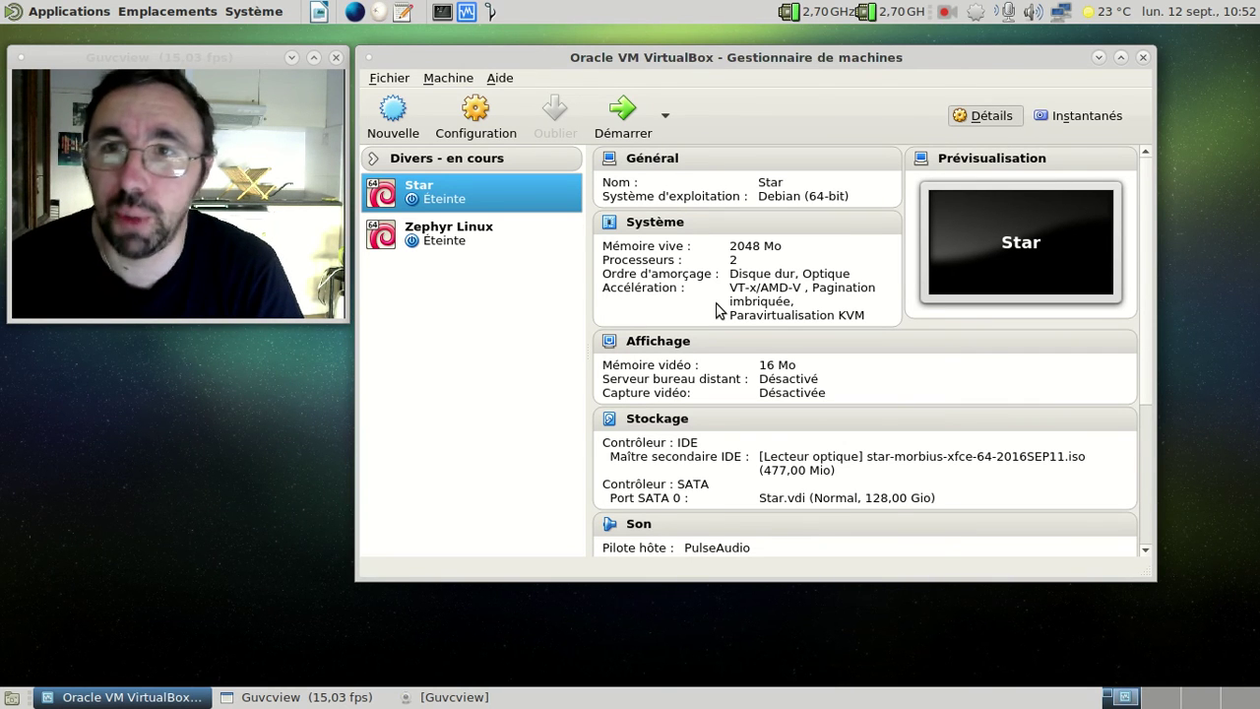
Step: Start the Zephyr Linux virtual machine, boot the Devuan GNU/Linux entry and log in with the account password
click(454, 236)
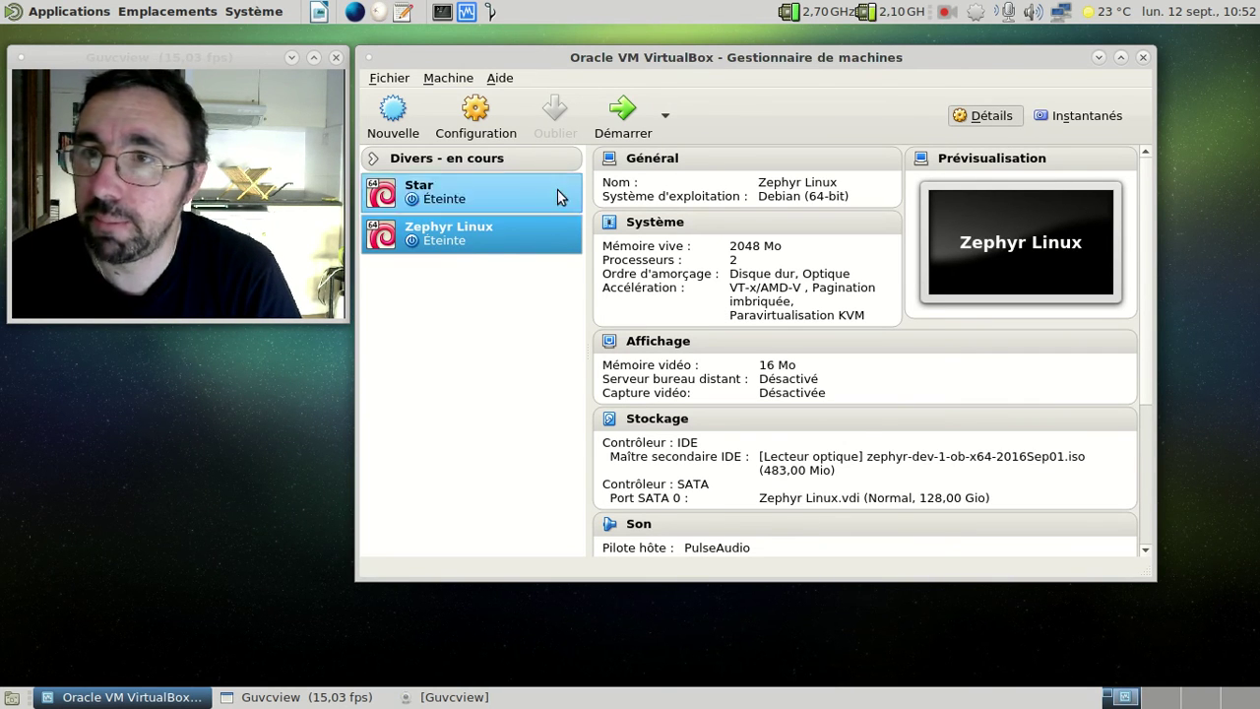
click(597, 131)
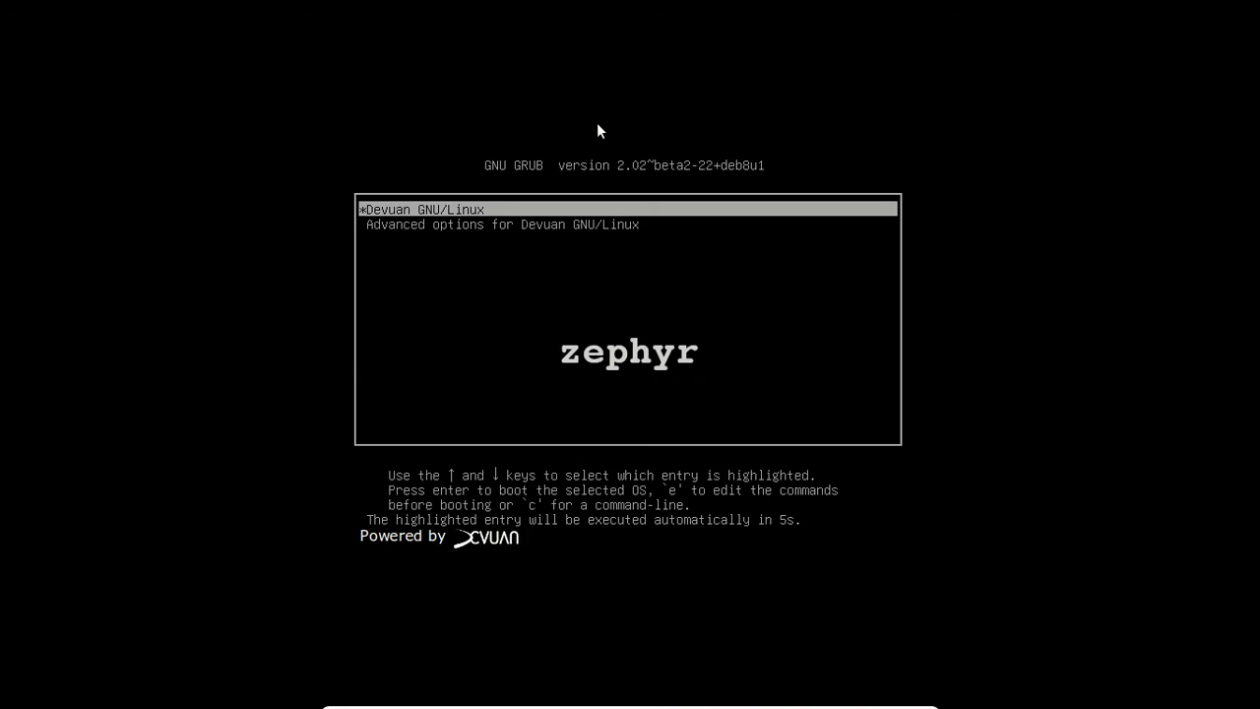
key(Return)
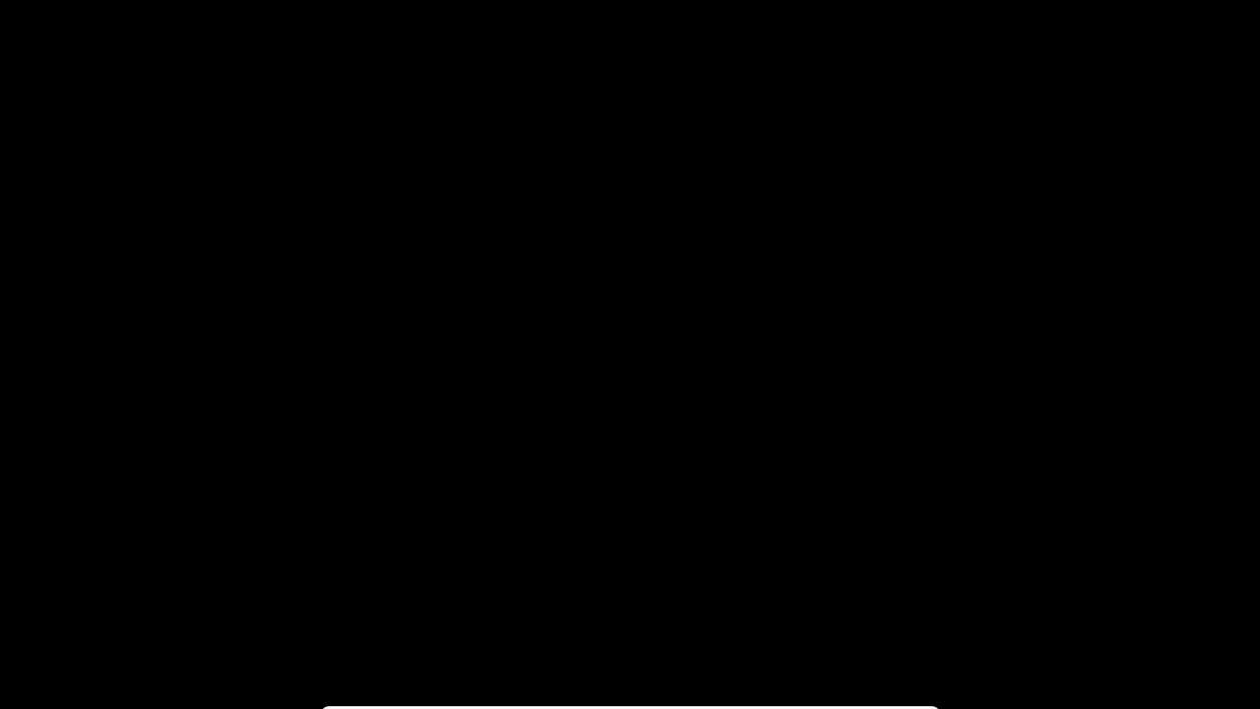
text(****)
key(Return)
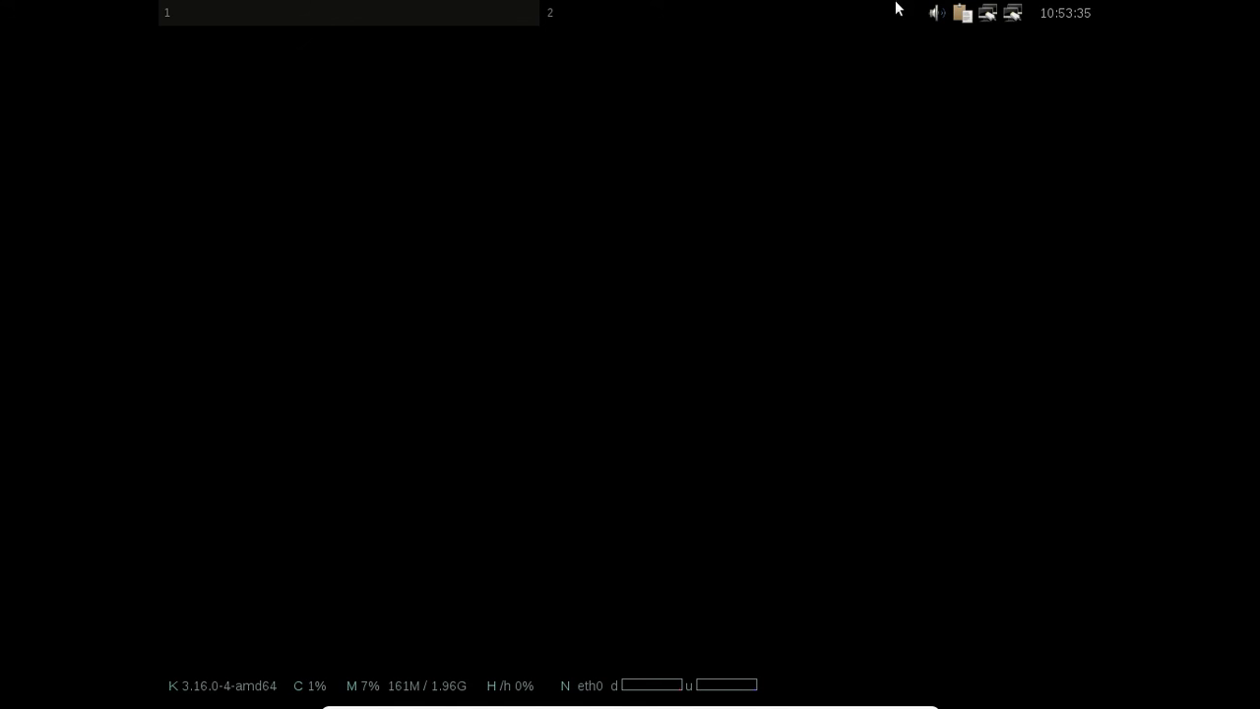
Step: Quit the duplicate network connection applet in the notification area
right_click(987, 16)
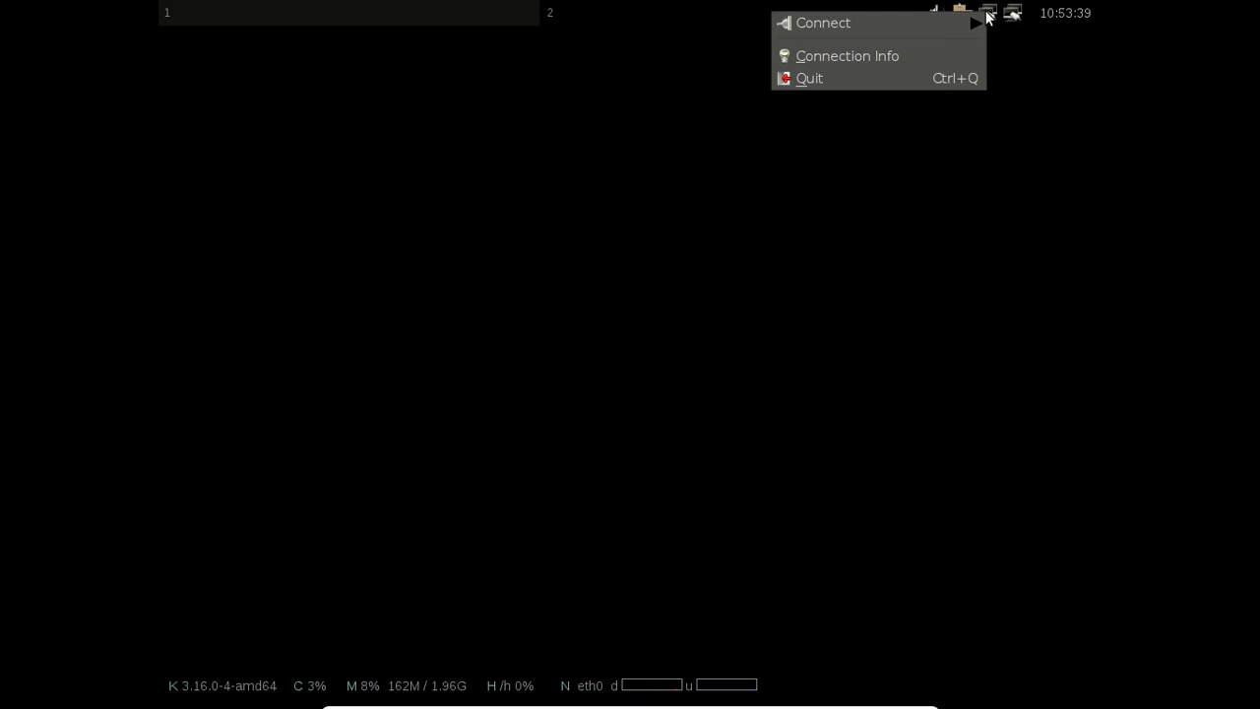
click(889, 77)
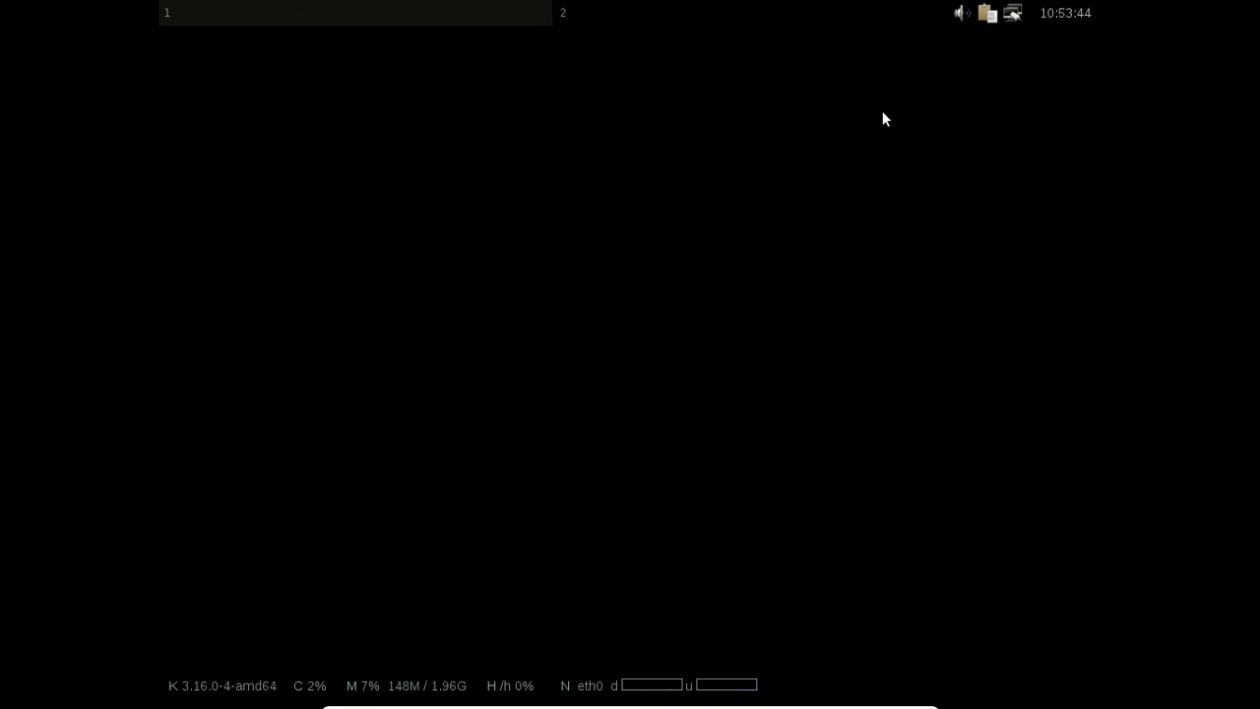
Step: Examine the Graphics, Multimedia and System application categories of the Zephyr Linux desktop and run Reconfigure
right_click(397, 76)
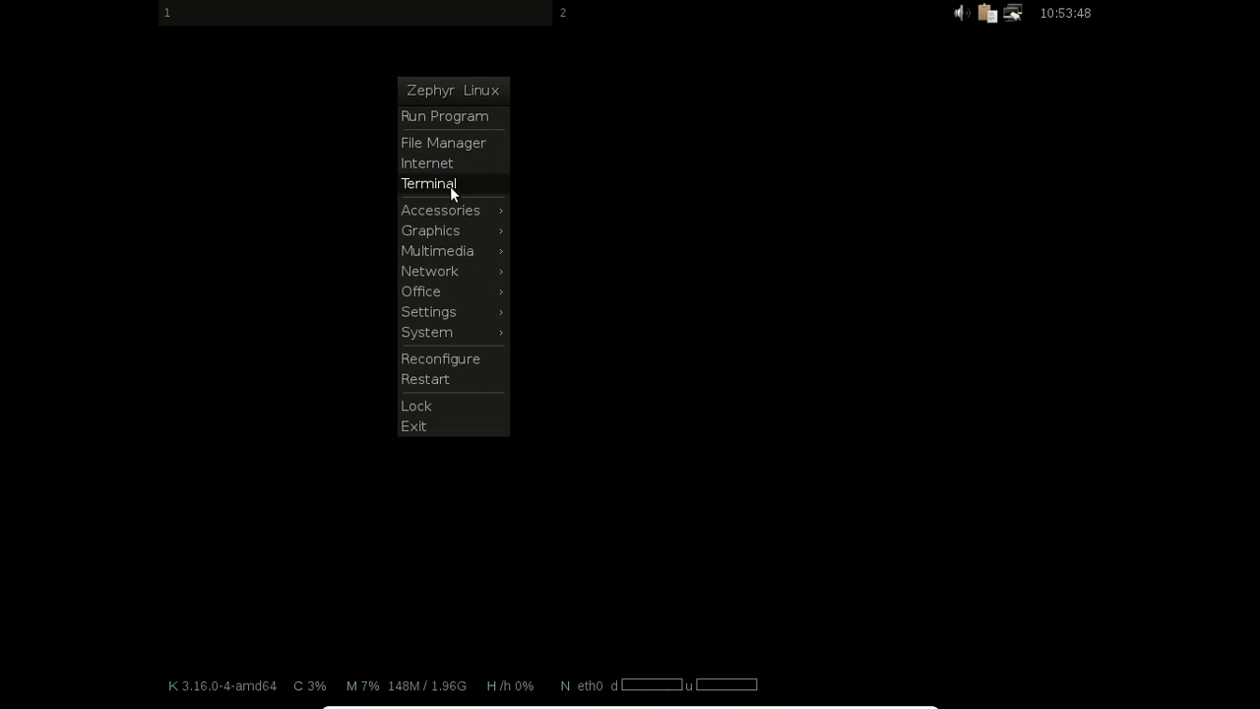
mouse_move(456, 208)
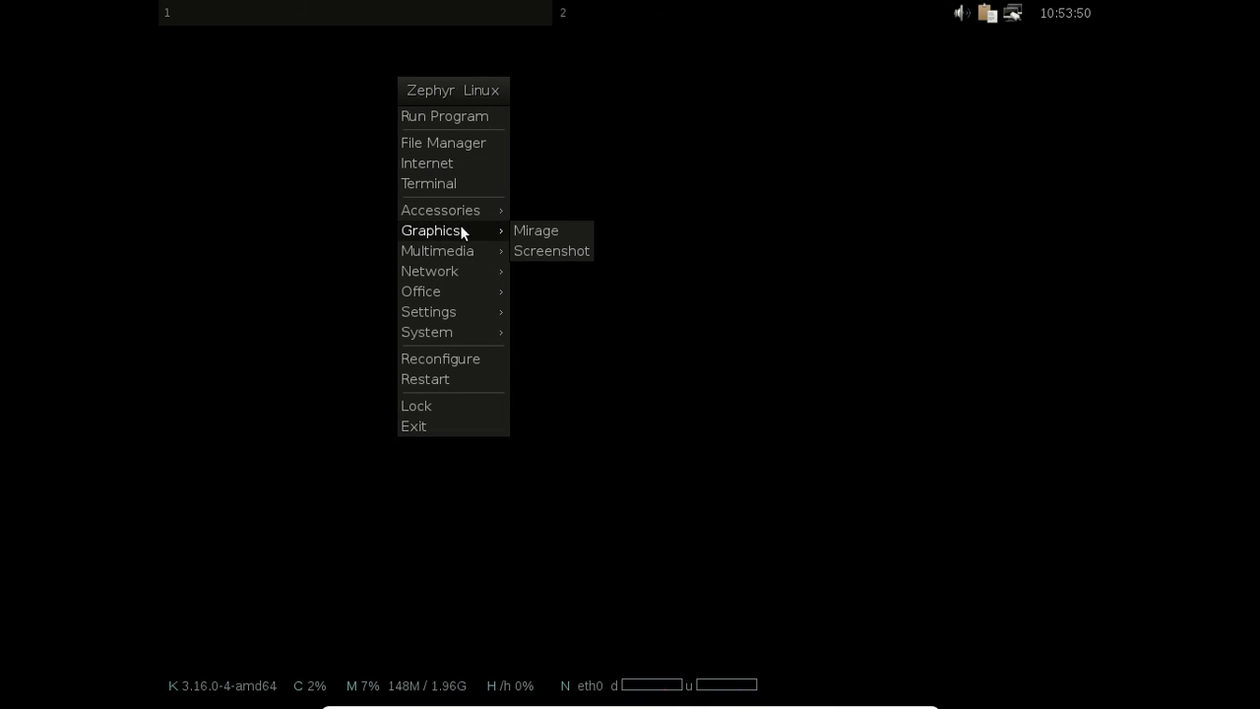
mouse_move(461, 250)
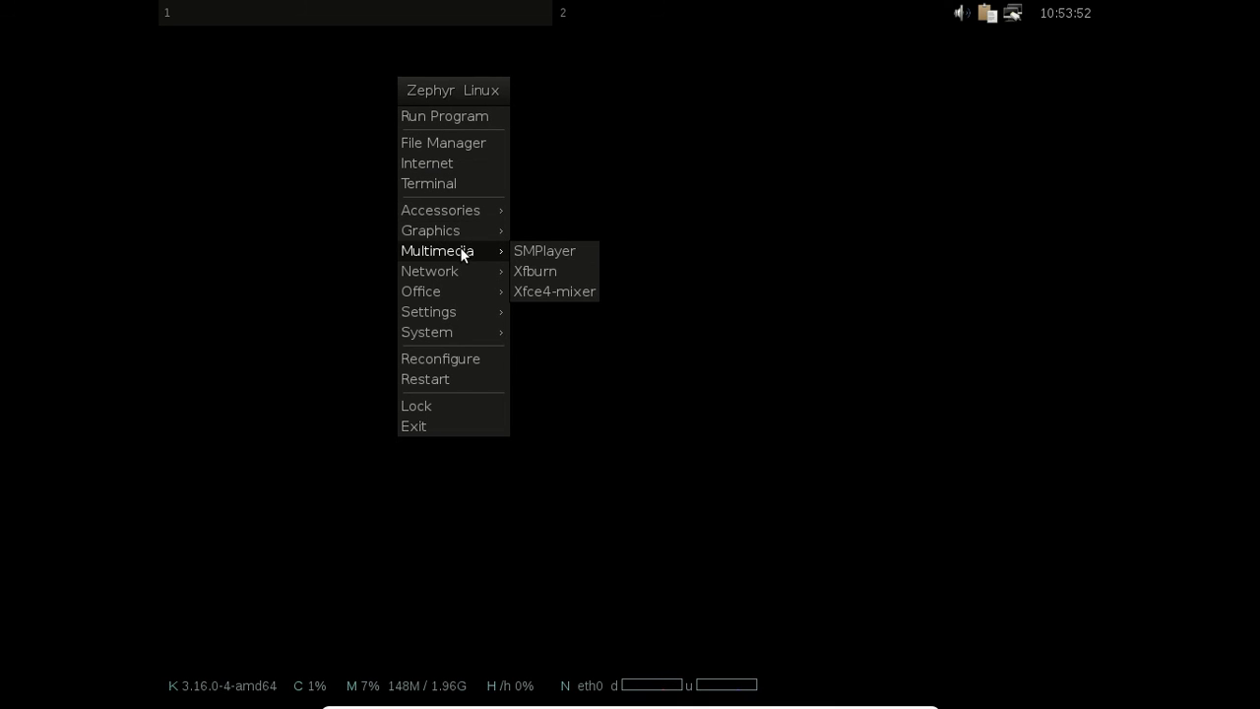
mouse_move(462, 331)
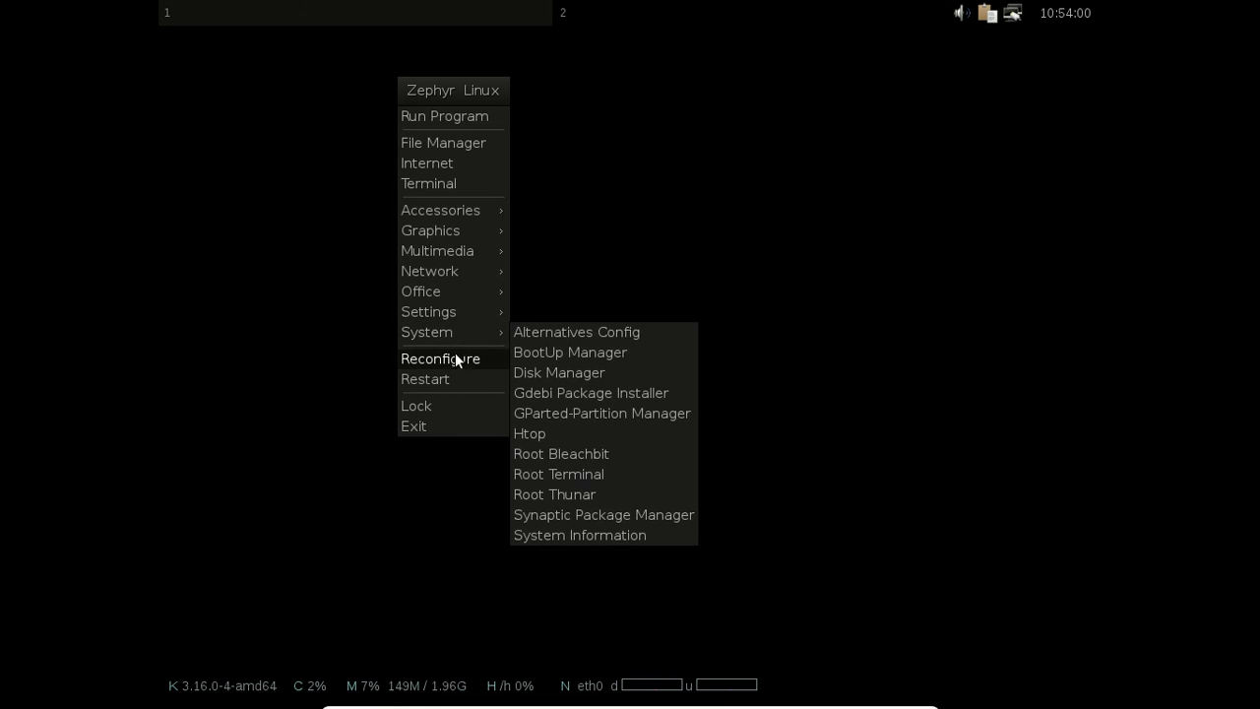
click(456, 361)
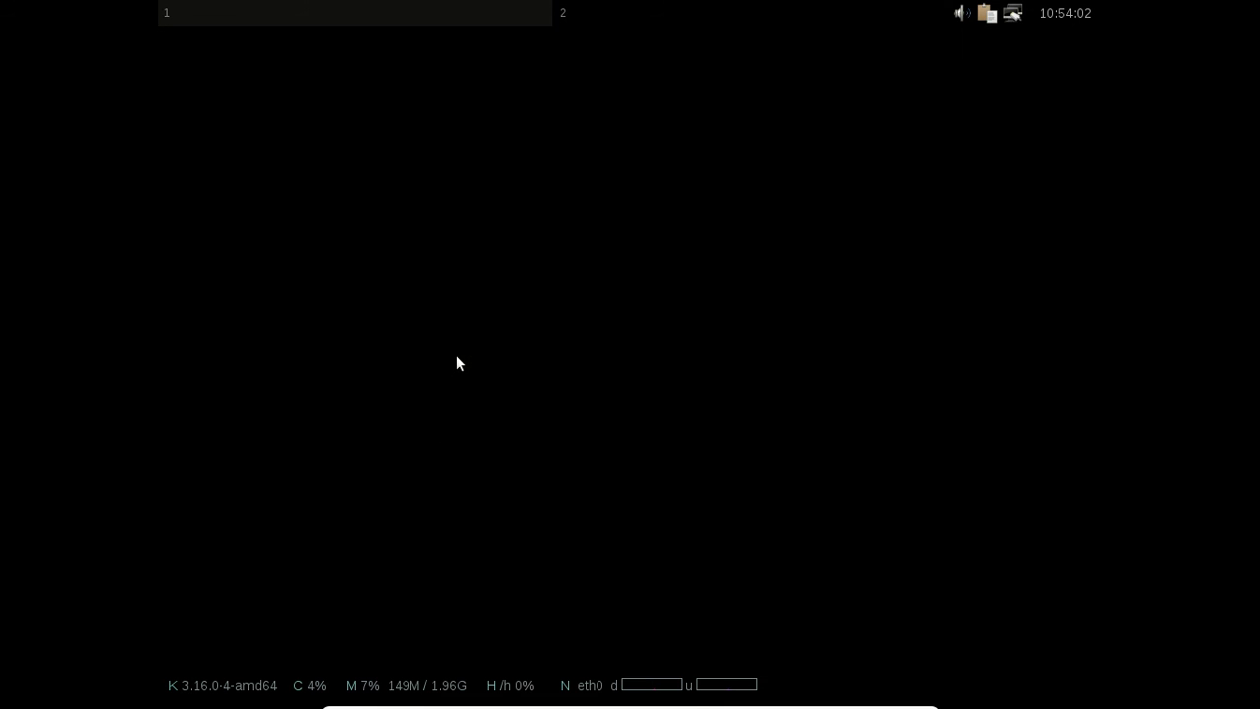
Step: Check the Office and Network application categories, launch Firefox, reposition its window and read the Zephyr Linux page to its end
right_click(410, 143)
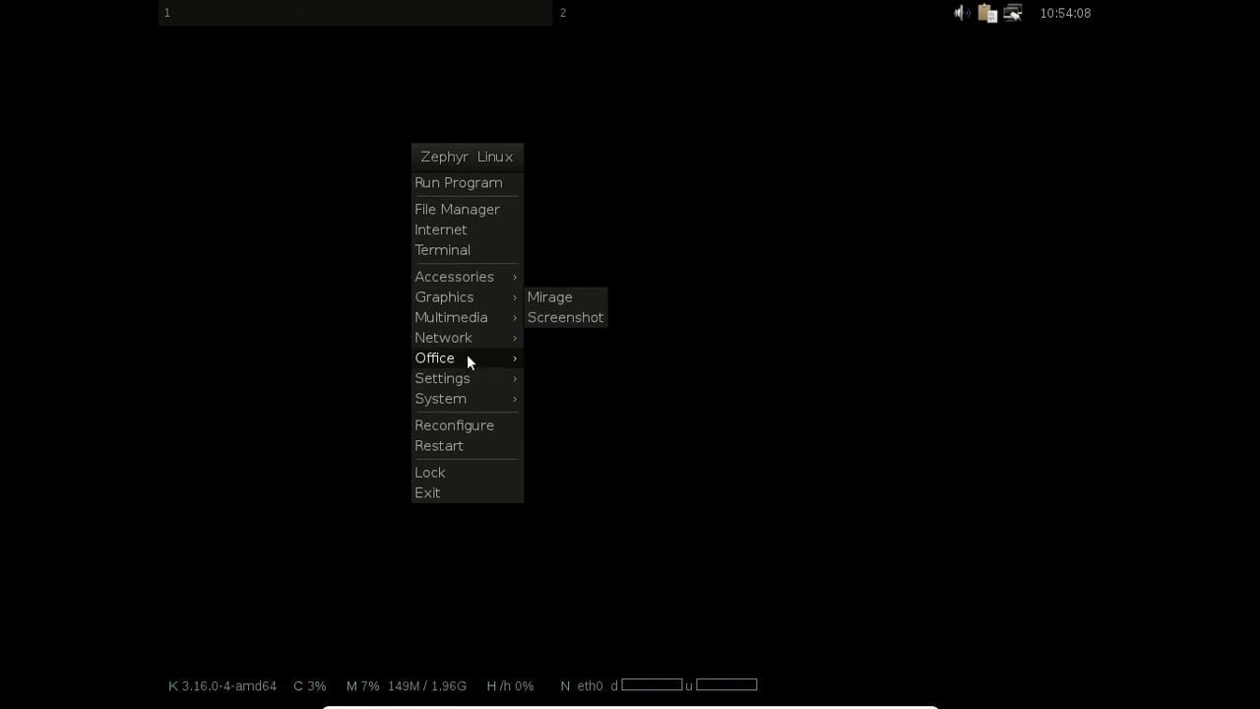
mouse_move(481, 378)
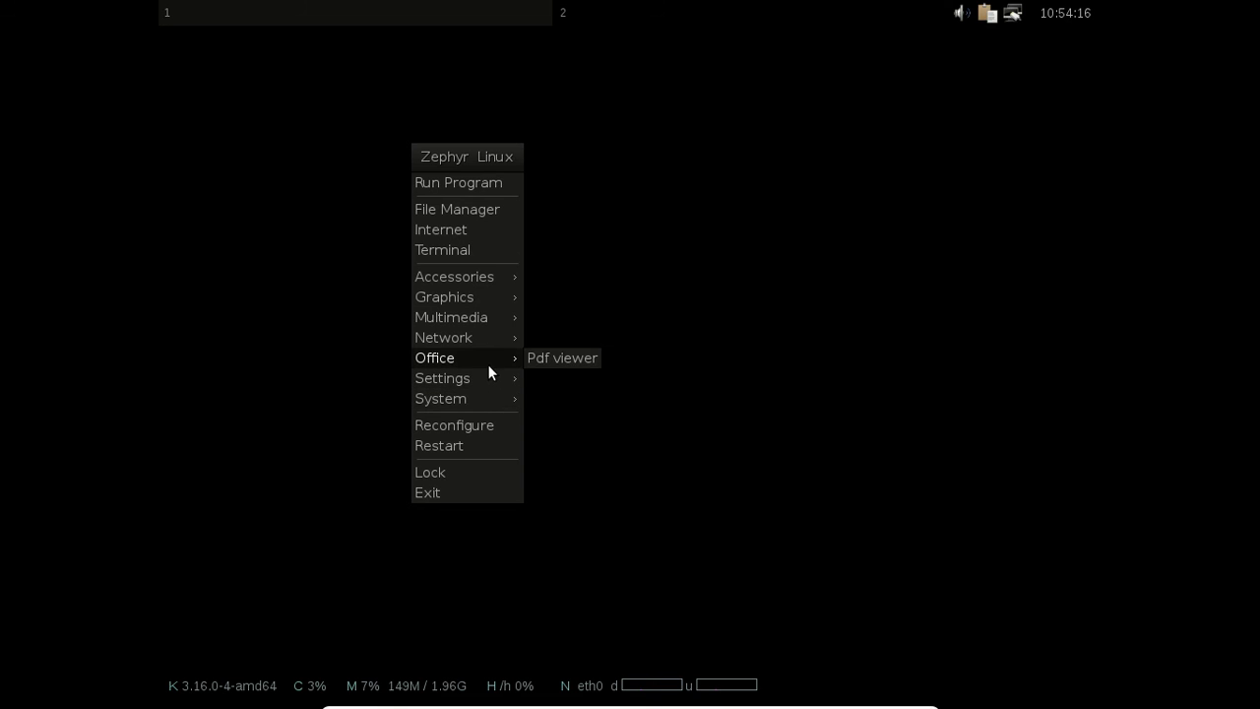
mouse_move(502, 273)
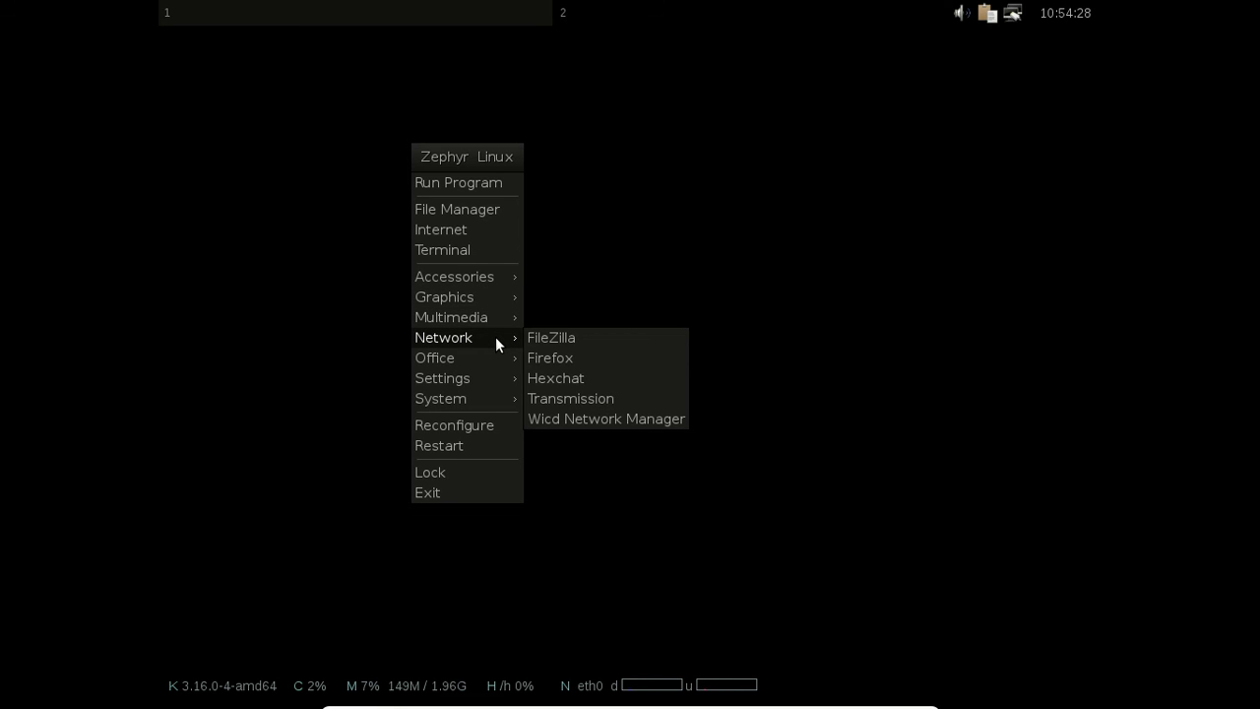
click(604, 359)
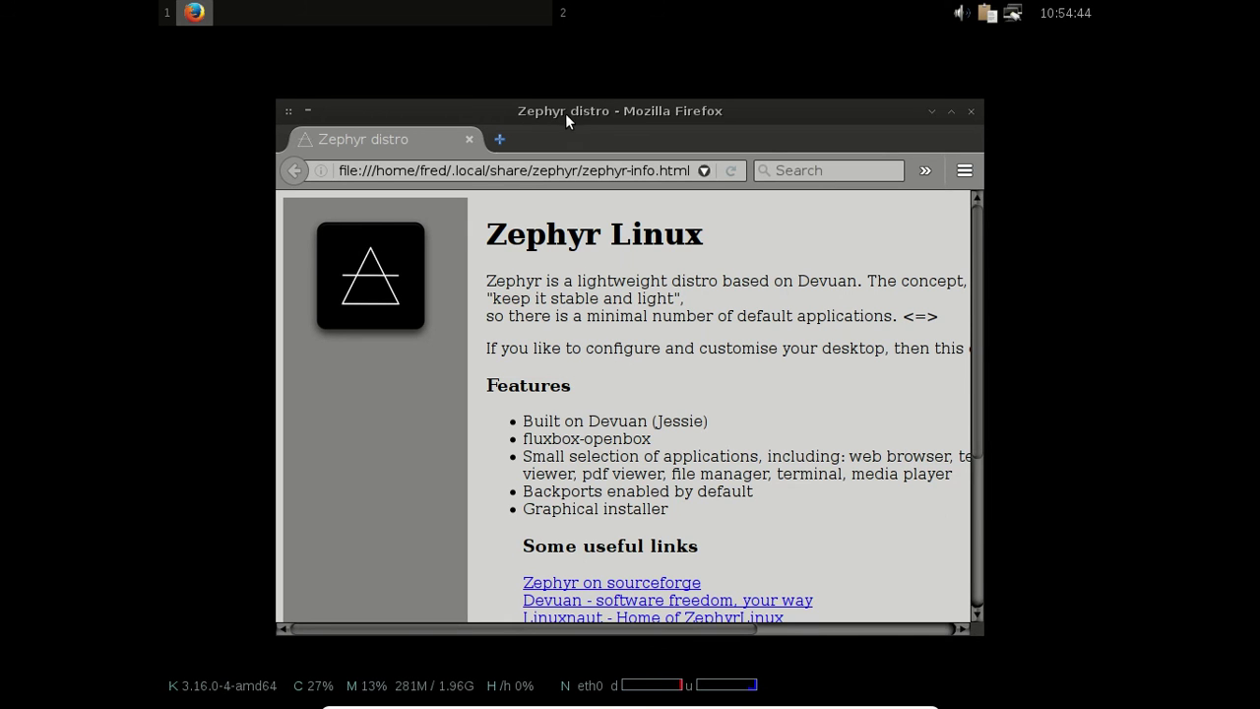
drag(563, 112, 472, 70)
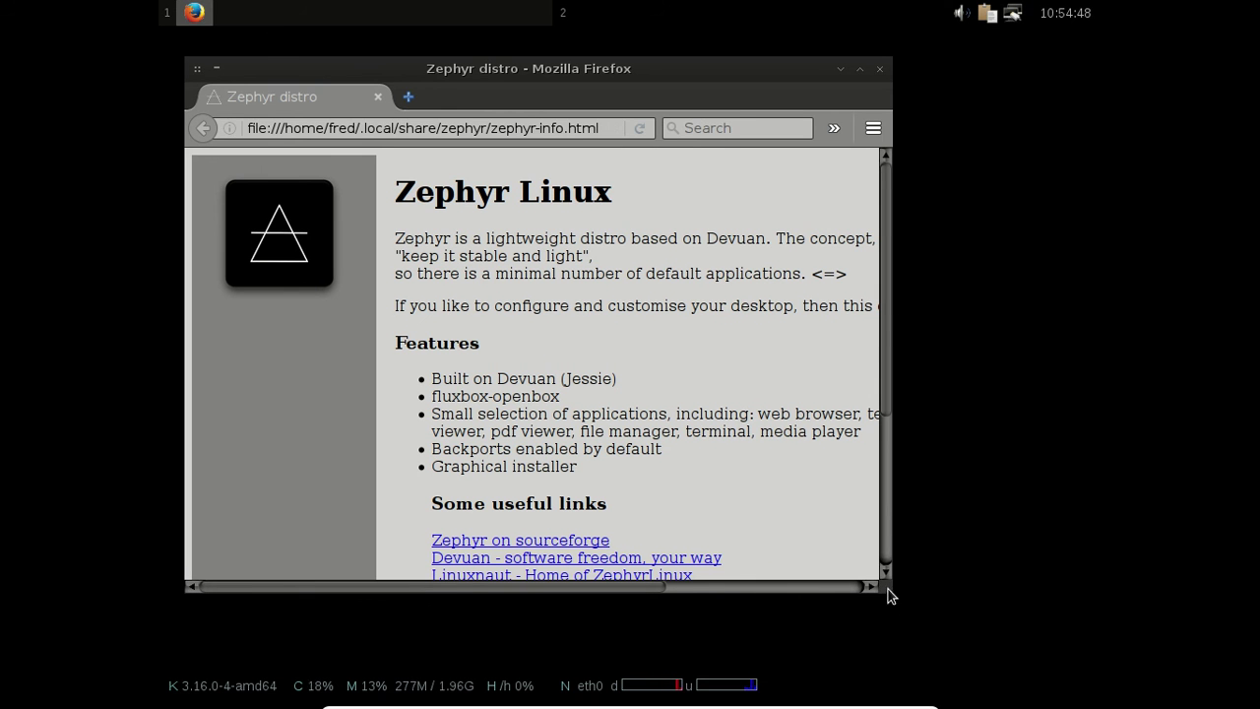
drag(889, 348, 875, 535)
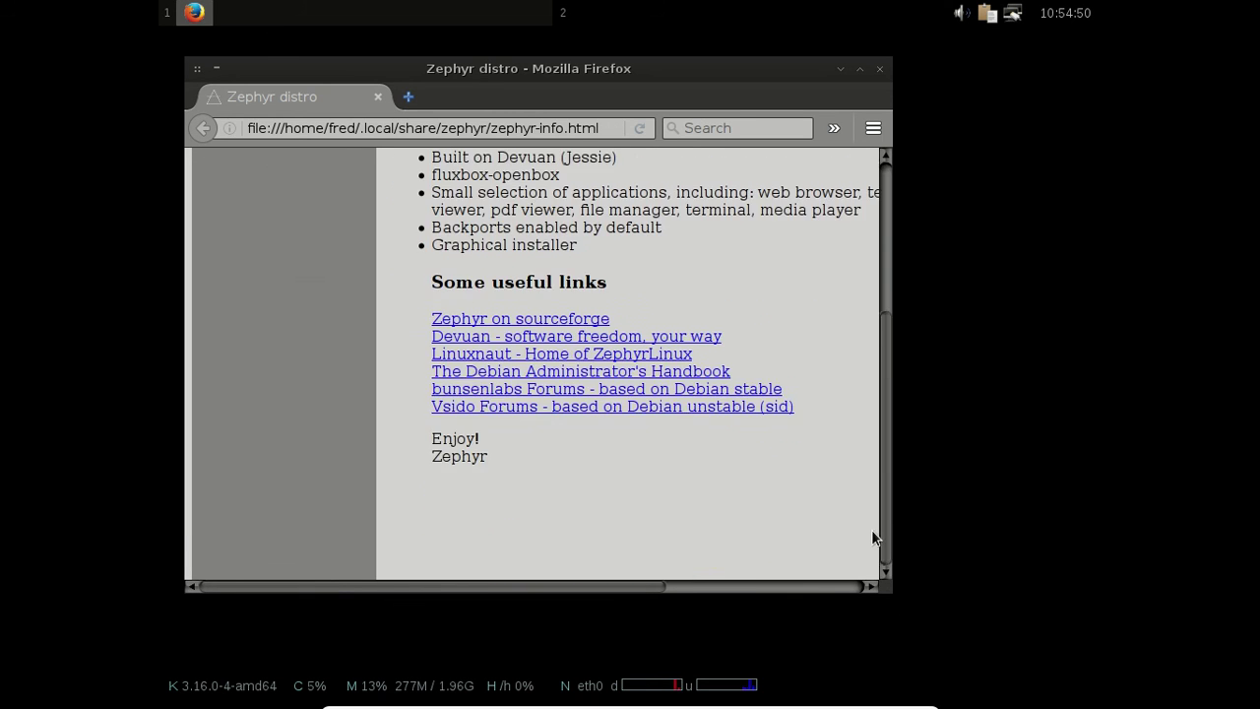
Step: View the About Firefox information in Zephyr Linux, then close it and the browser
click(873, 128)
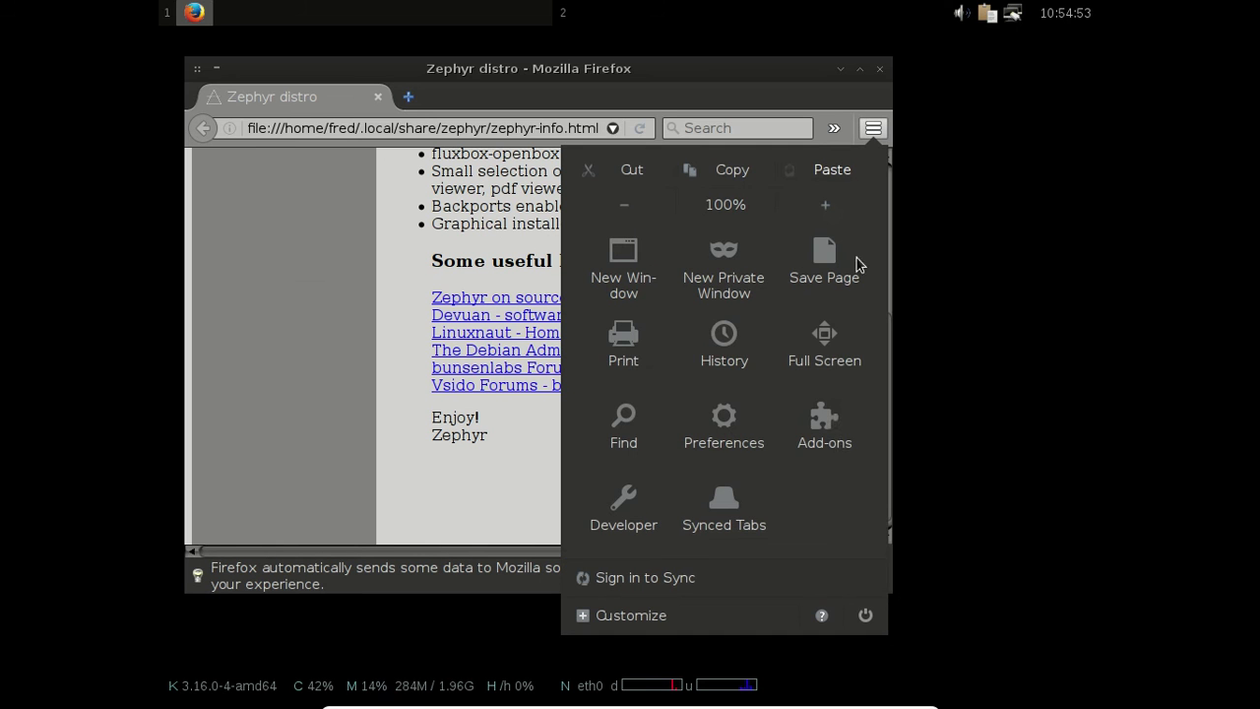
click(821, 615)
click(707, 393)
click(813, 188)
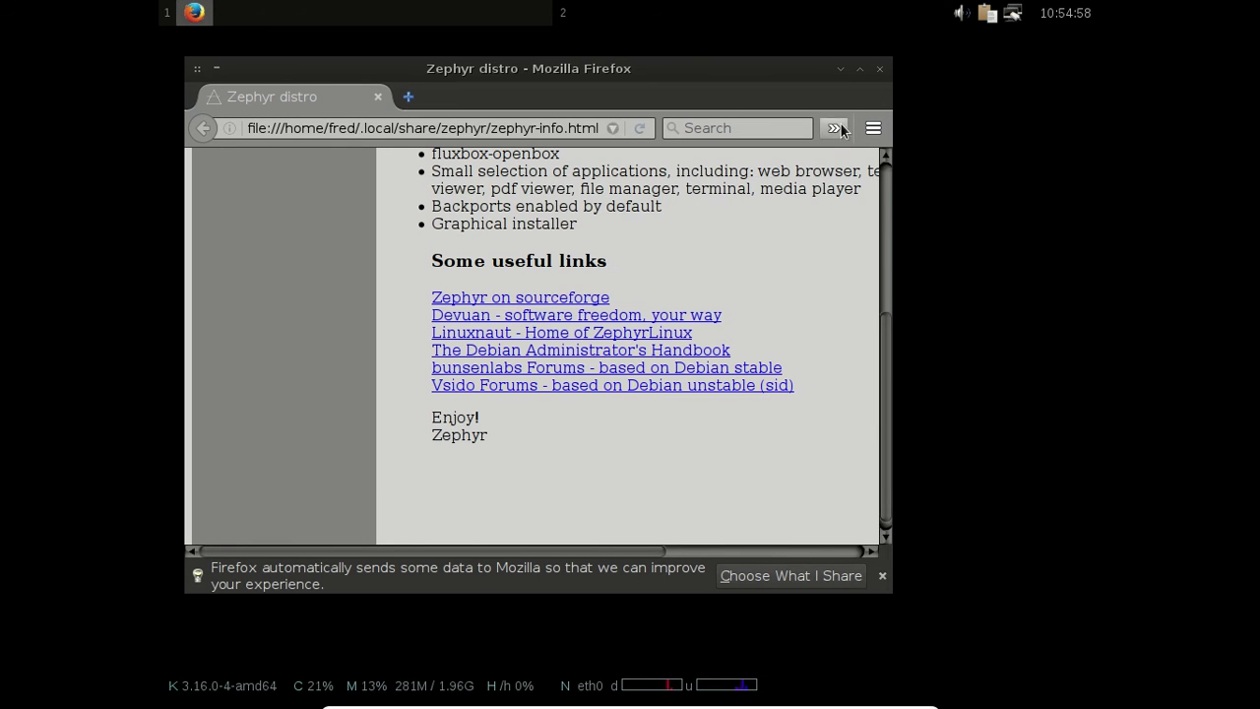
click(881, 71)
Step: Launch Synaptic Package Manager from the System applications and authenticate with the administrative password
right_click(539, 89)
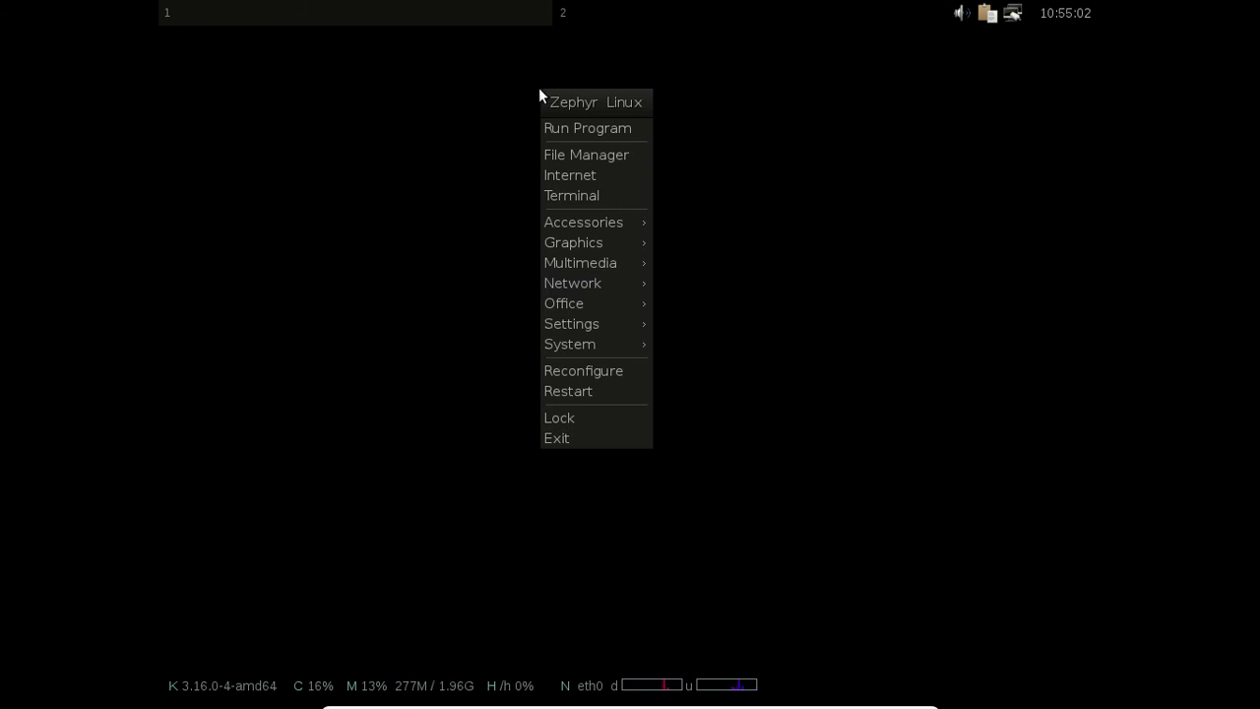
mouse_move(605, 346)
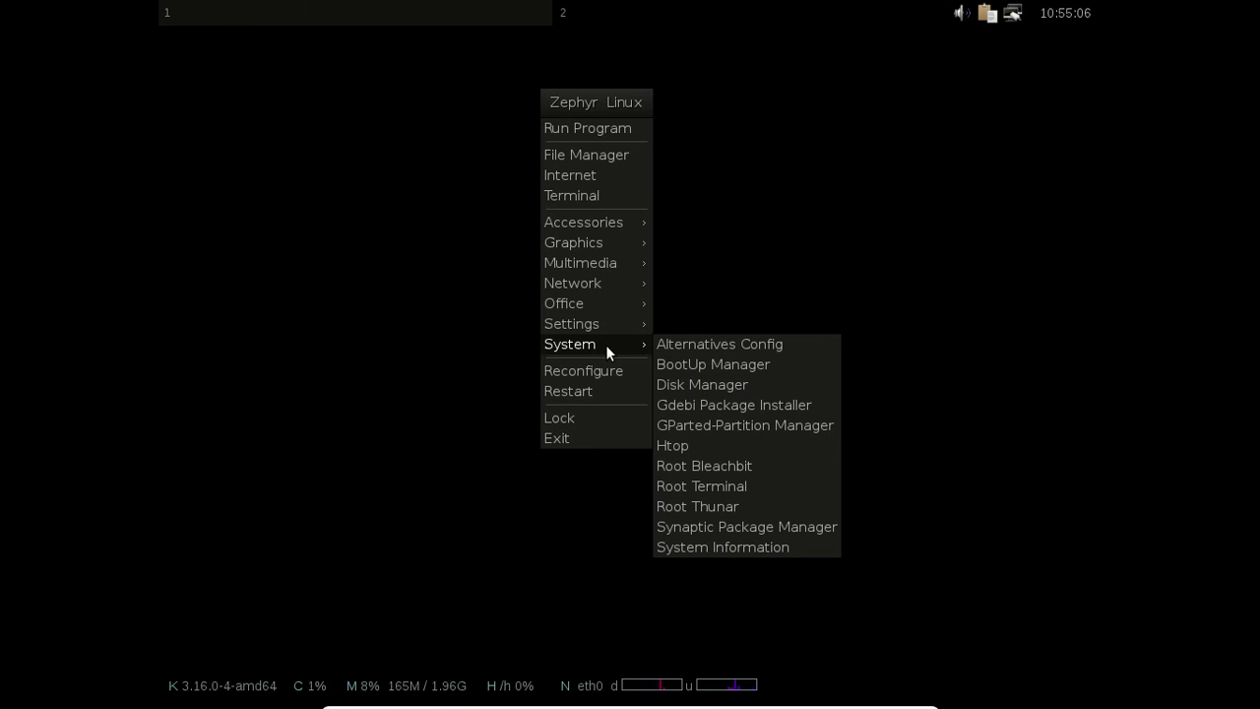
click(725, 528)
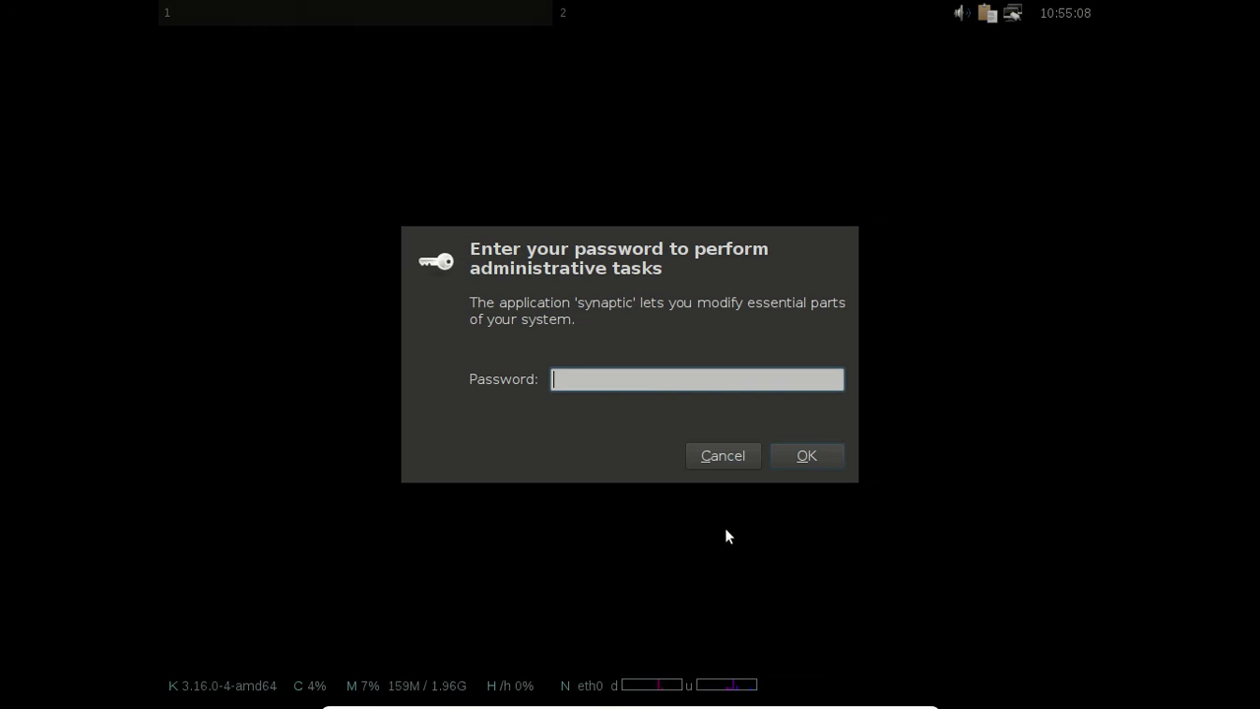
text(********)
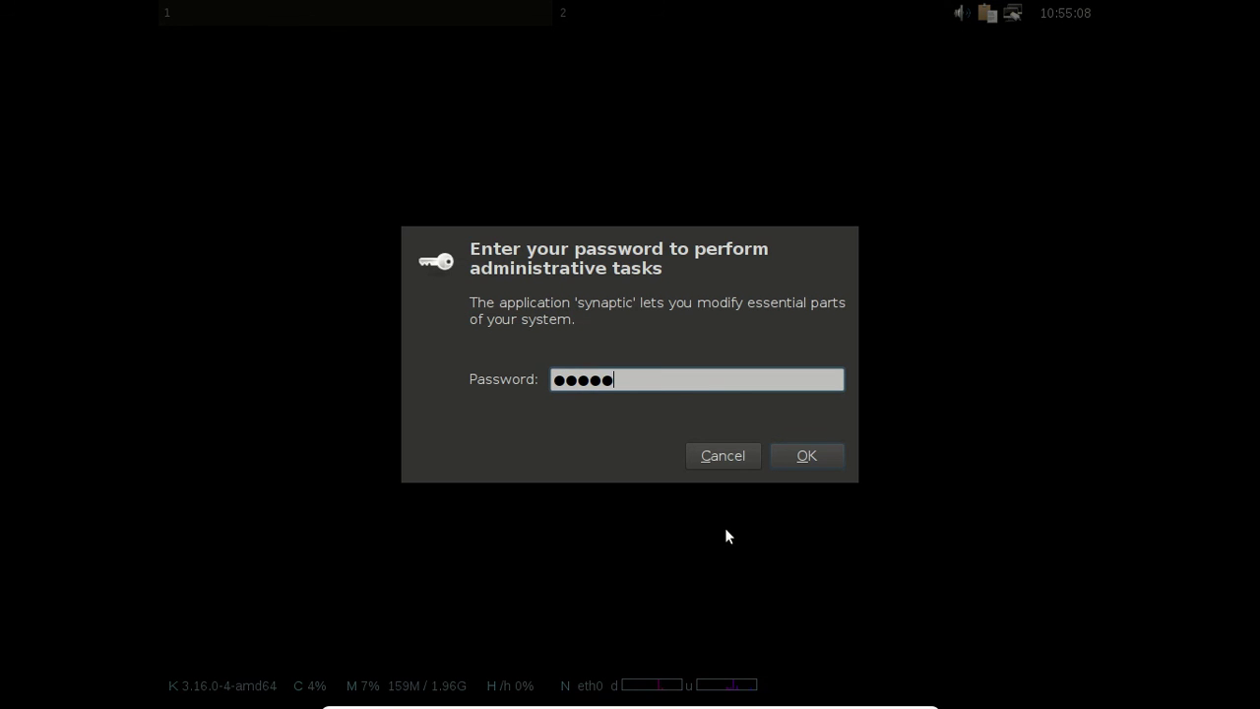
key(Return)
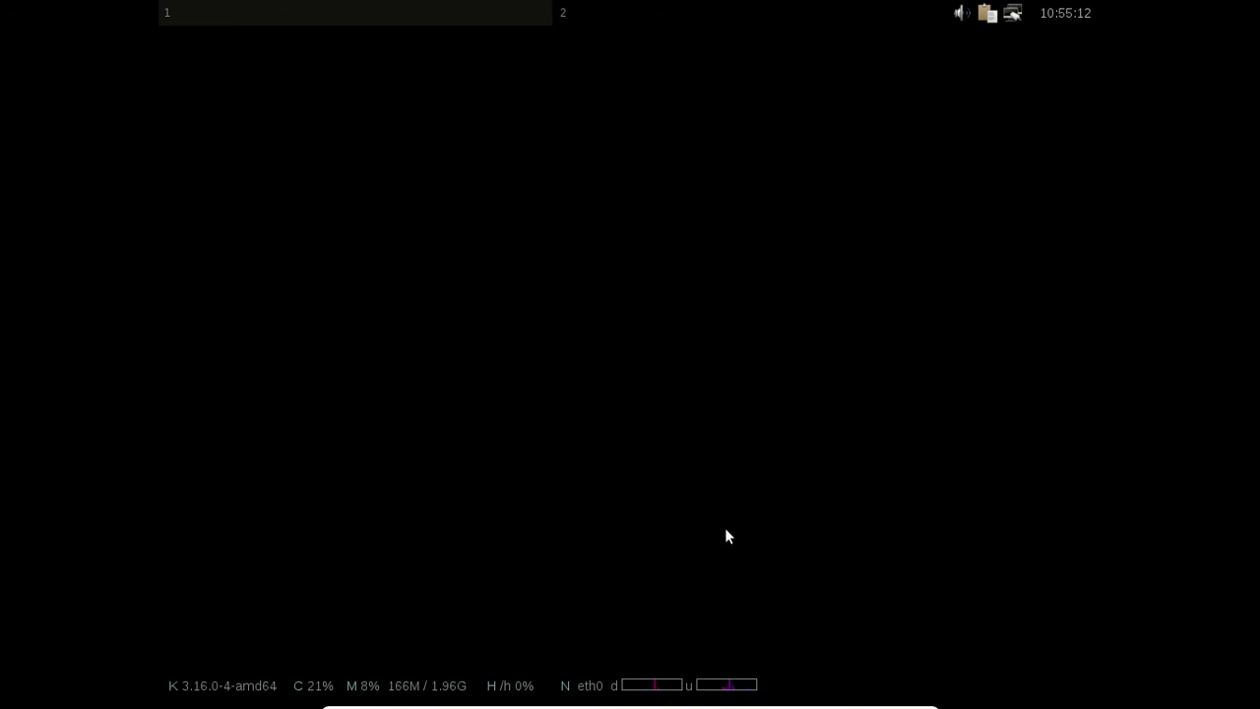
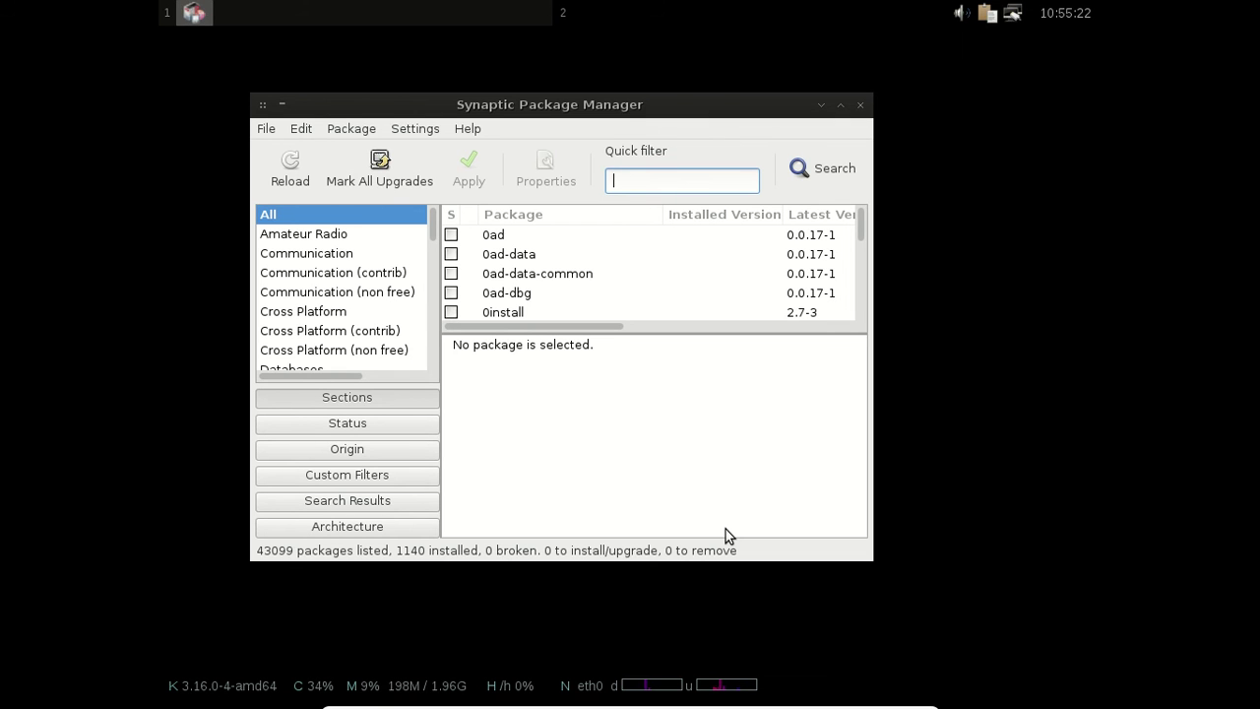
Step: Filter the packages by "french" and mark iceweasel-l10n-fr for installation together with the required firefox-esr-l10n-fr
text(fire)
key(BackSpace)
key(BackSpace)
text(nch)
scroll(578, 268, down, 5)
scroll(579, 267, down, 8)
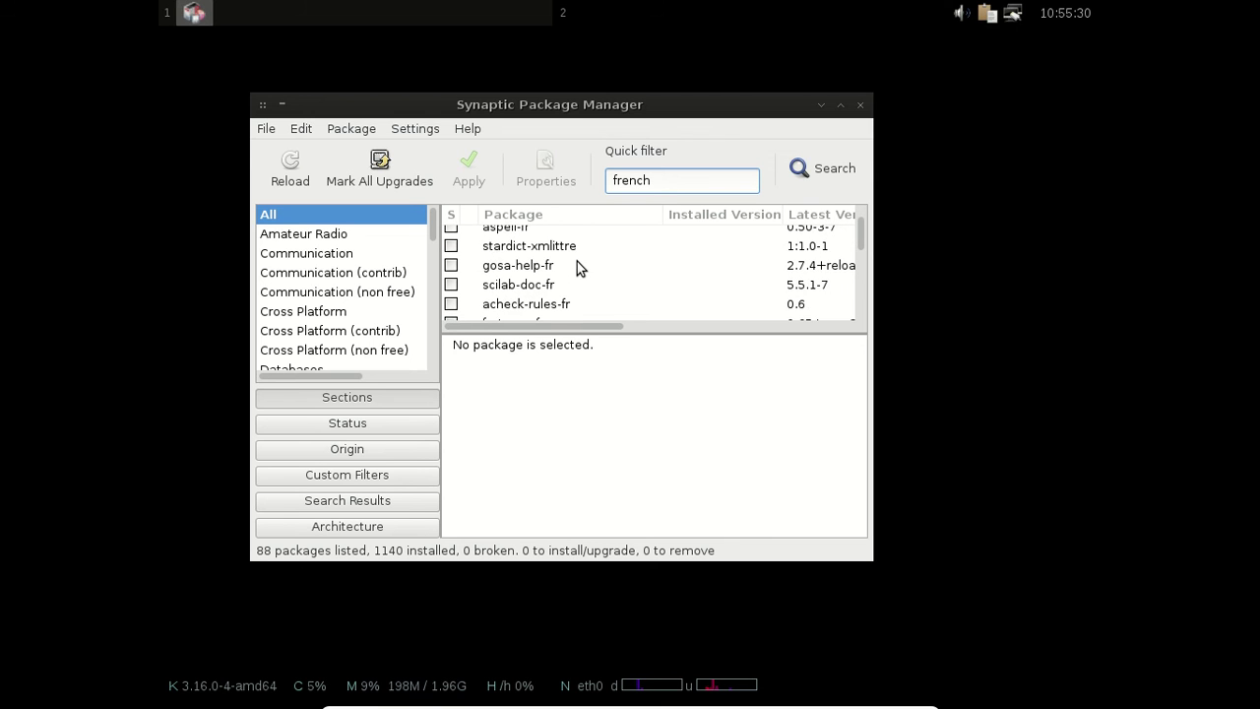
scroll(579, 268, up, 1)
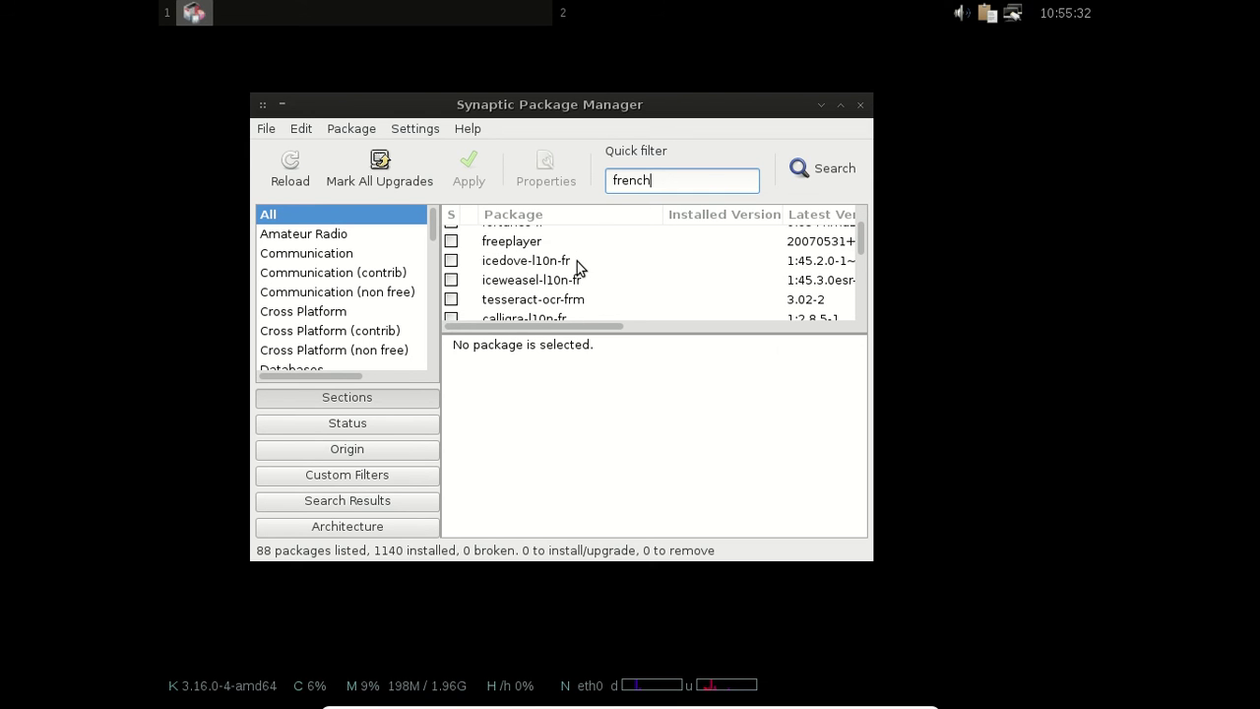
right_click(580, 281)
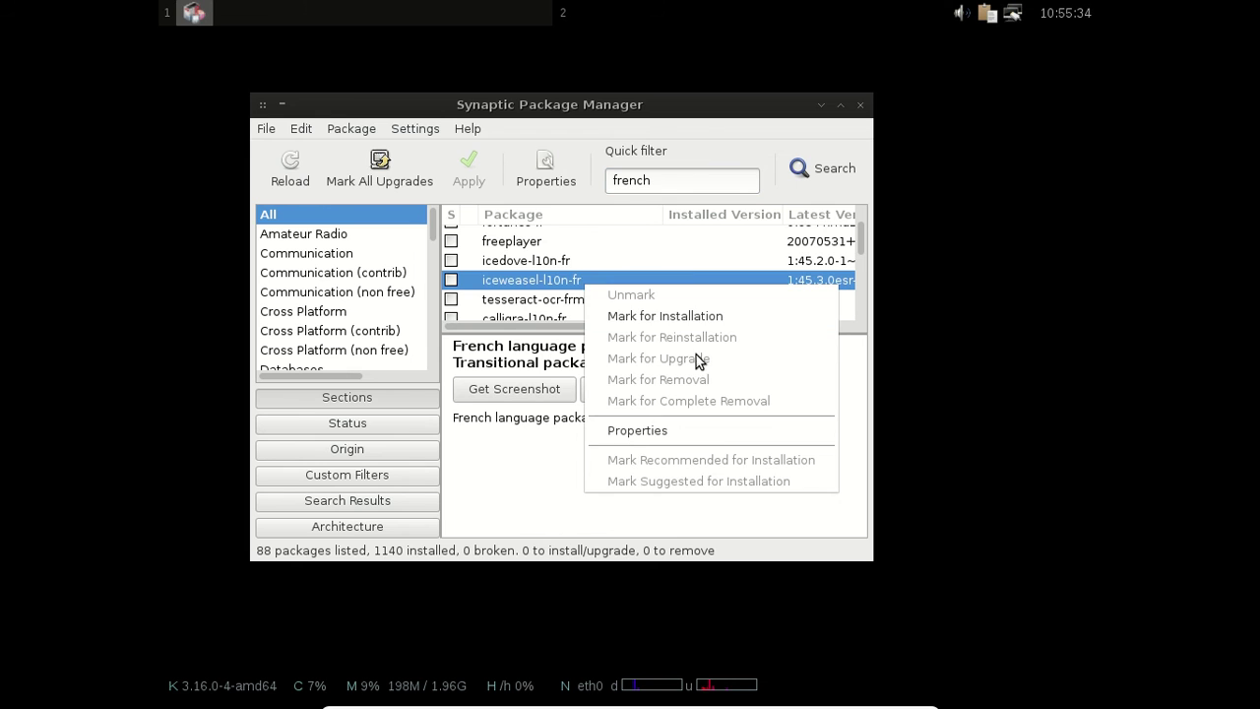
click(675, 316)
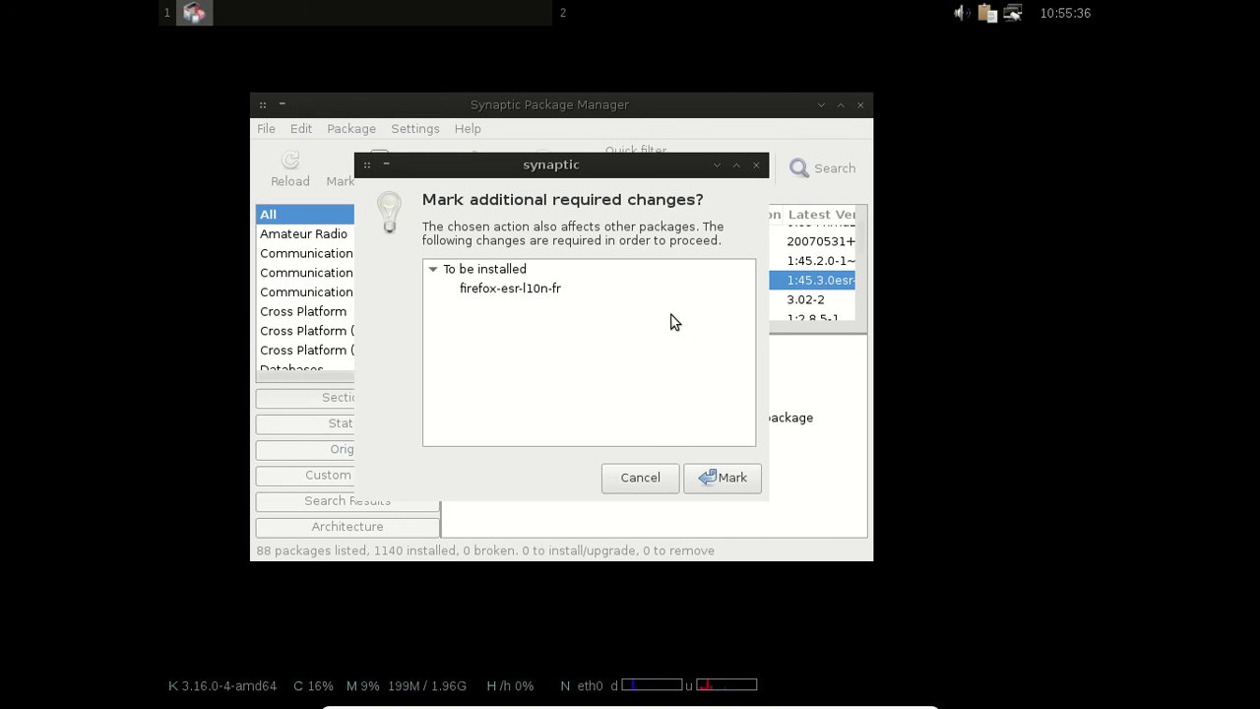
click(717, 478)
Step: Look through the French packages for LibreOffice language support and view the description of libreoffice-help-fr
scroll(621, 269, down, 3)
scroll(621, 268, down, 2)
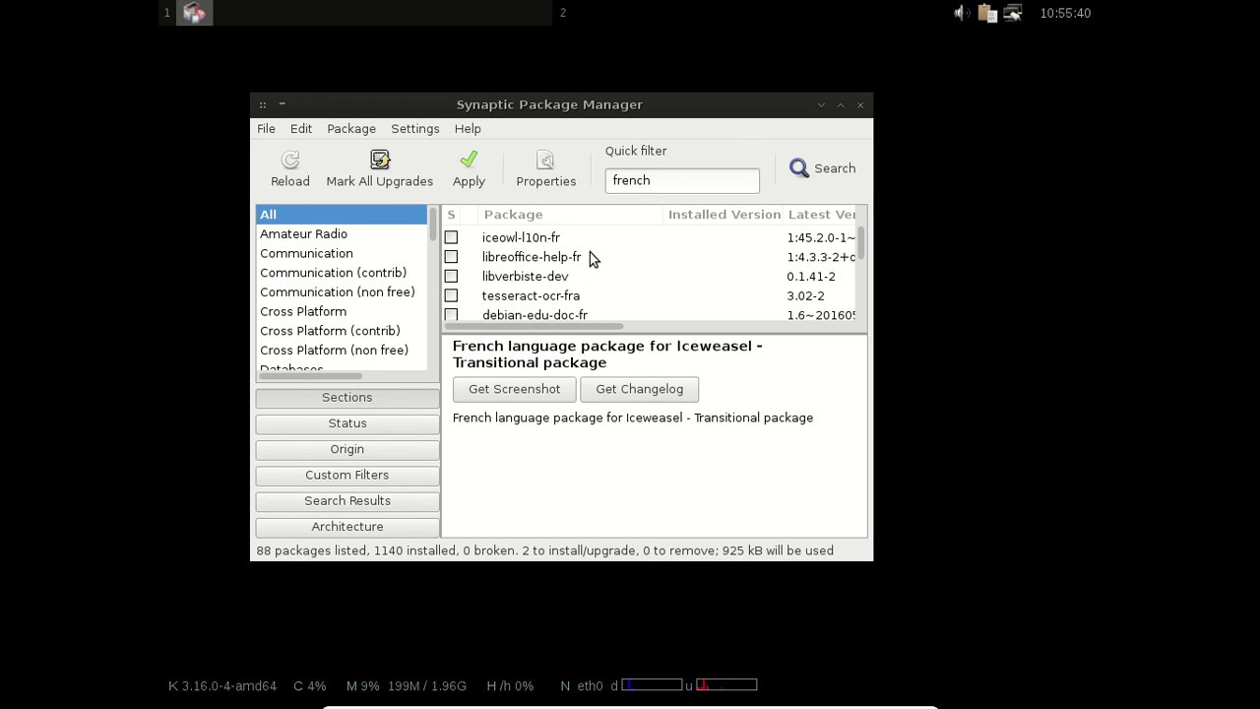
click(589, 257)
scroll(663, 280, down, 5)
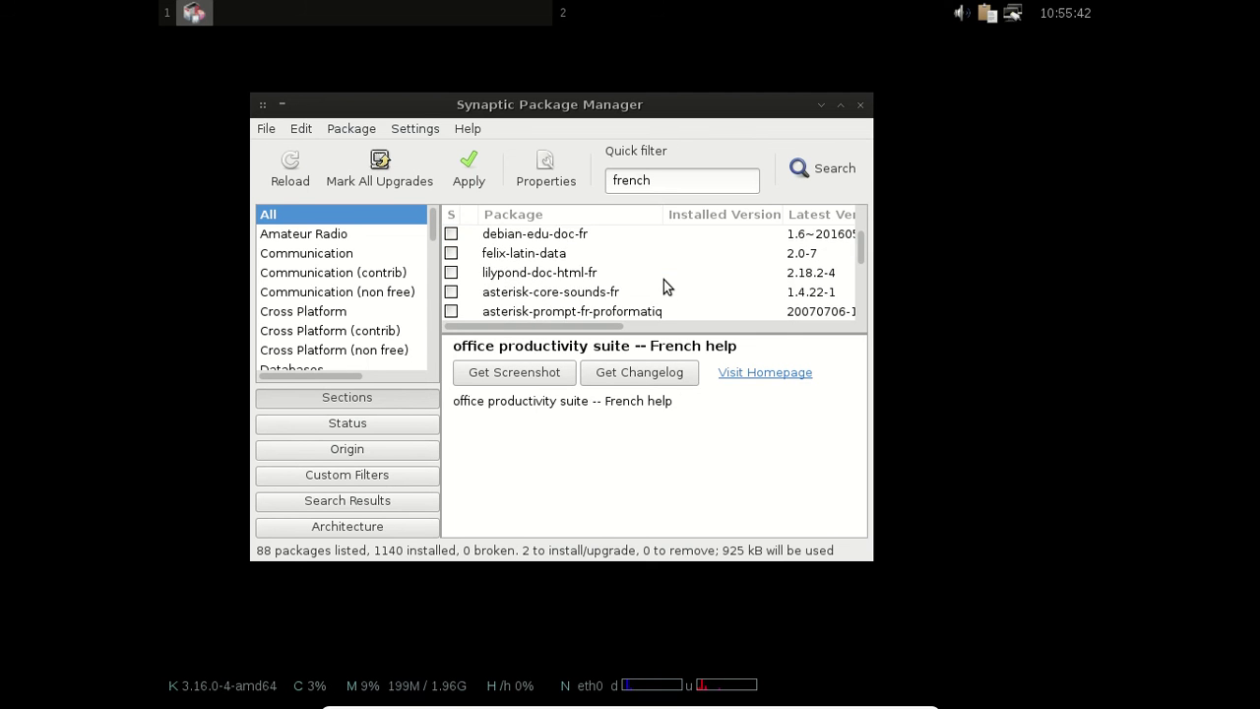
scroll(663, 285, up, 2)
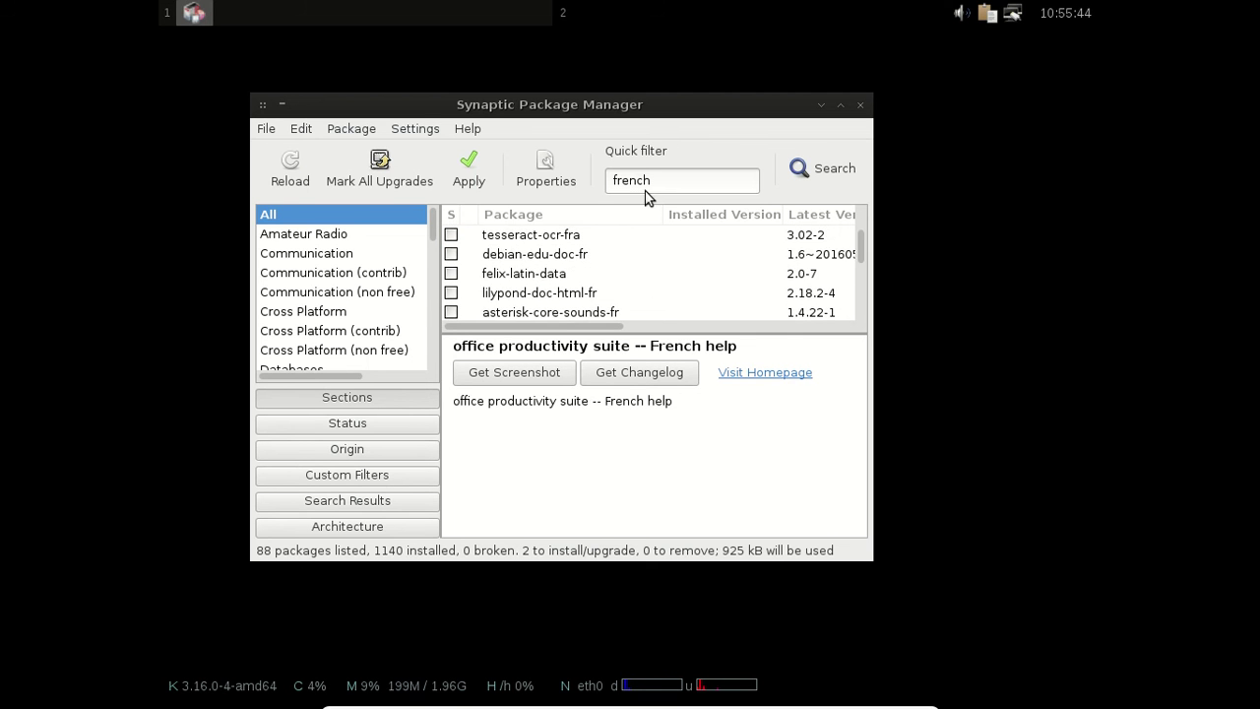
Step: Filter the packages by "libreoffice", mark libreoffice-help-fr with its required additions, and apply all marked installations
drag(652, 180, 608, 185)
text(libreoffice)
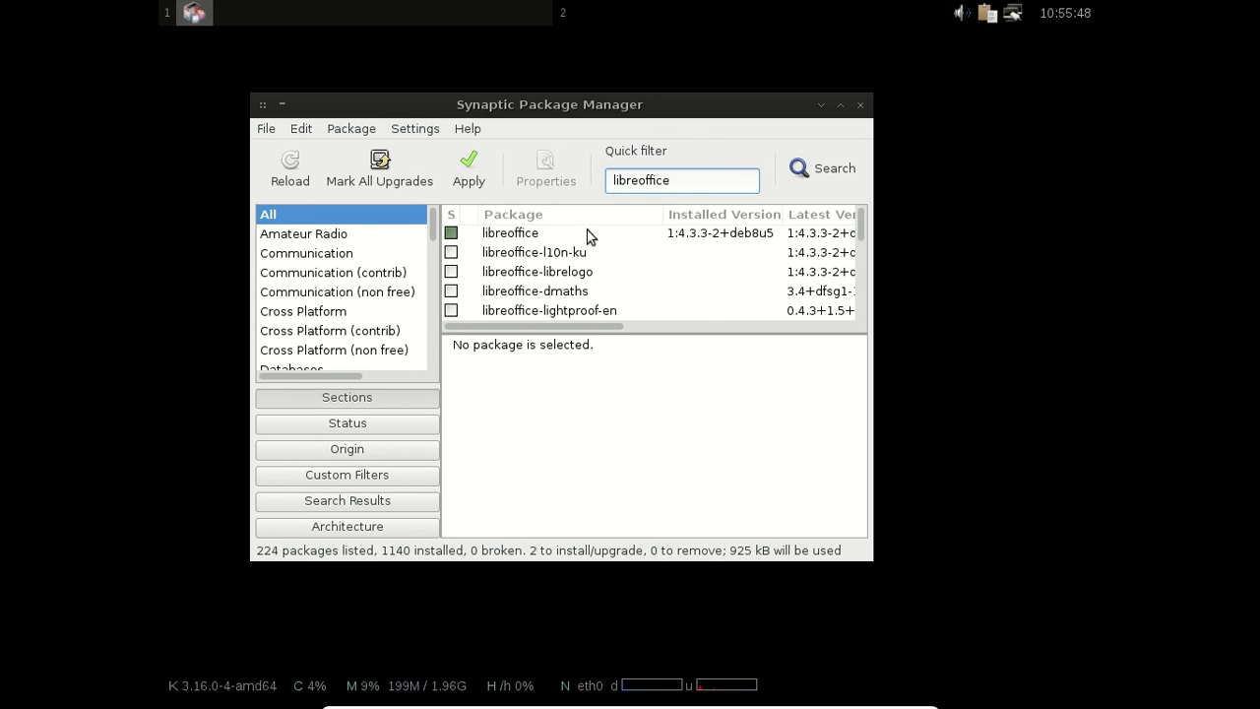
scroll(608, 248, down, 2)
scroll(608, 252, down, 8)
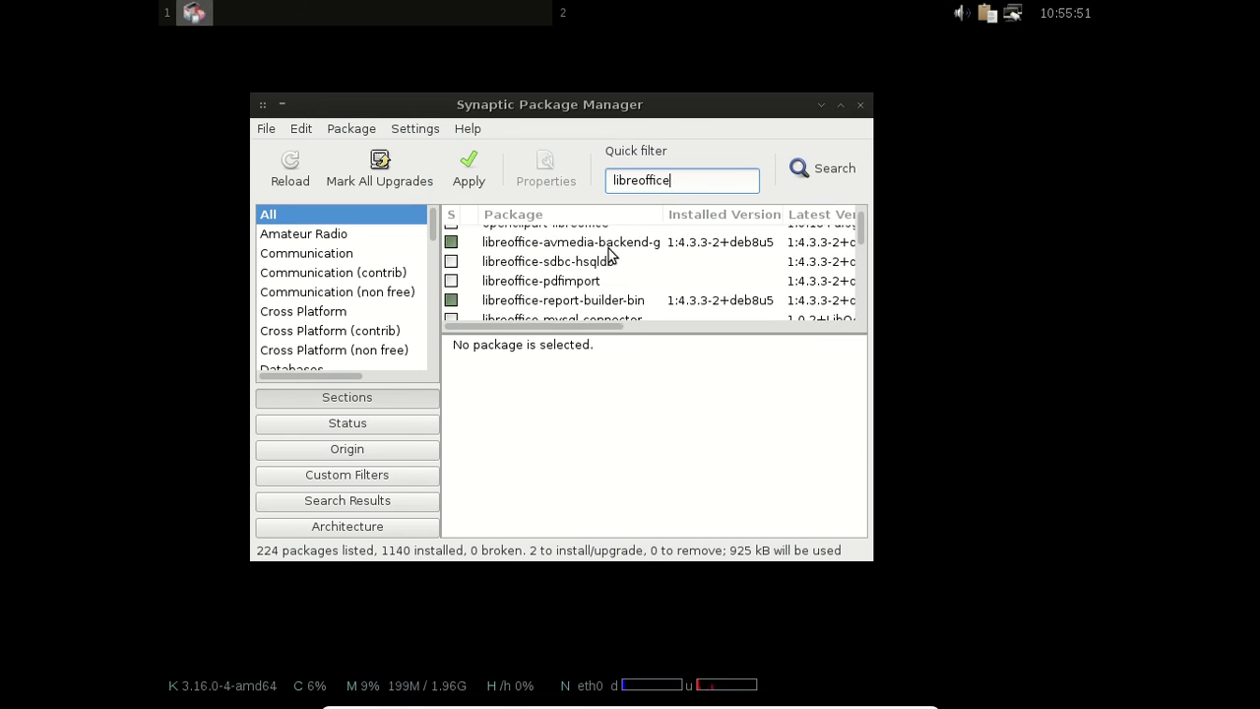
scroll(608, 251, down, 10)
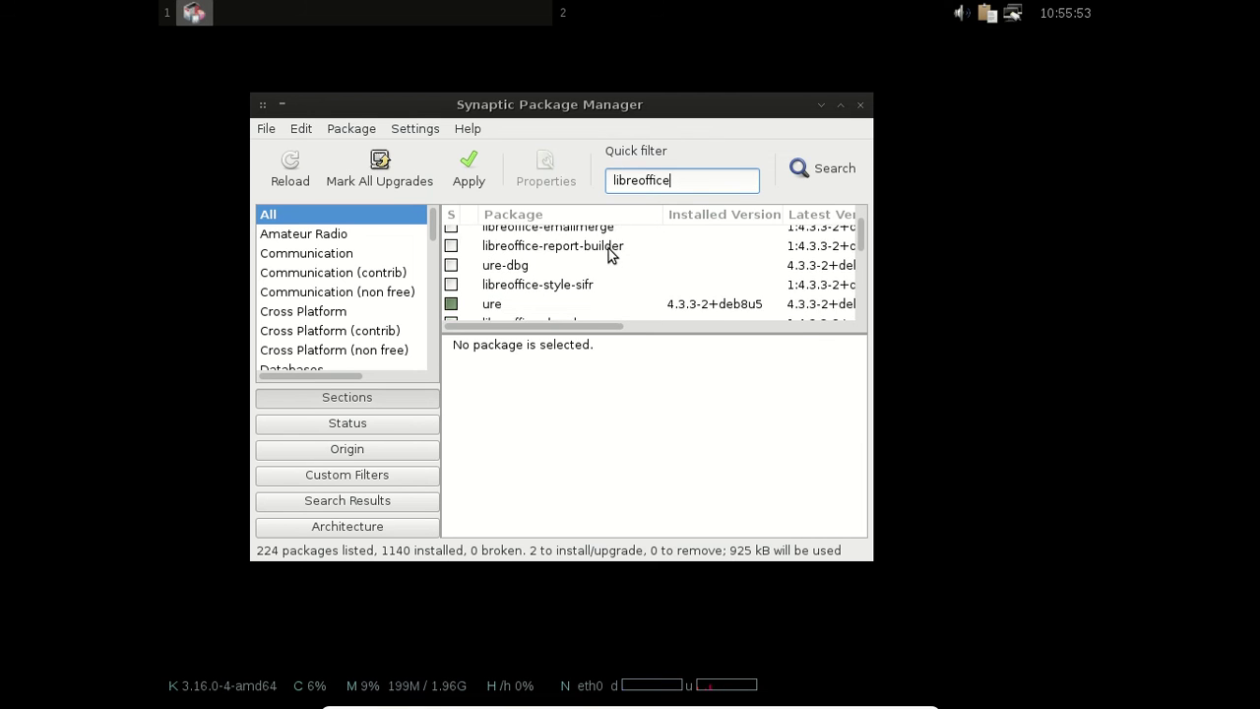
scroll(608, 248, down, 8)
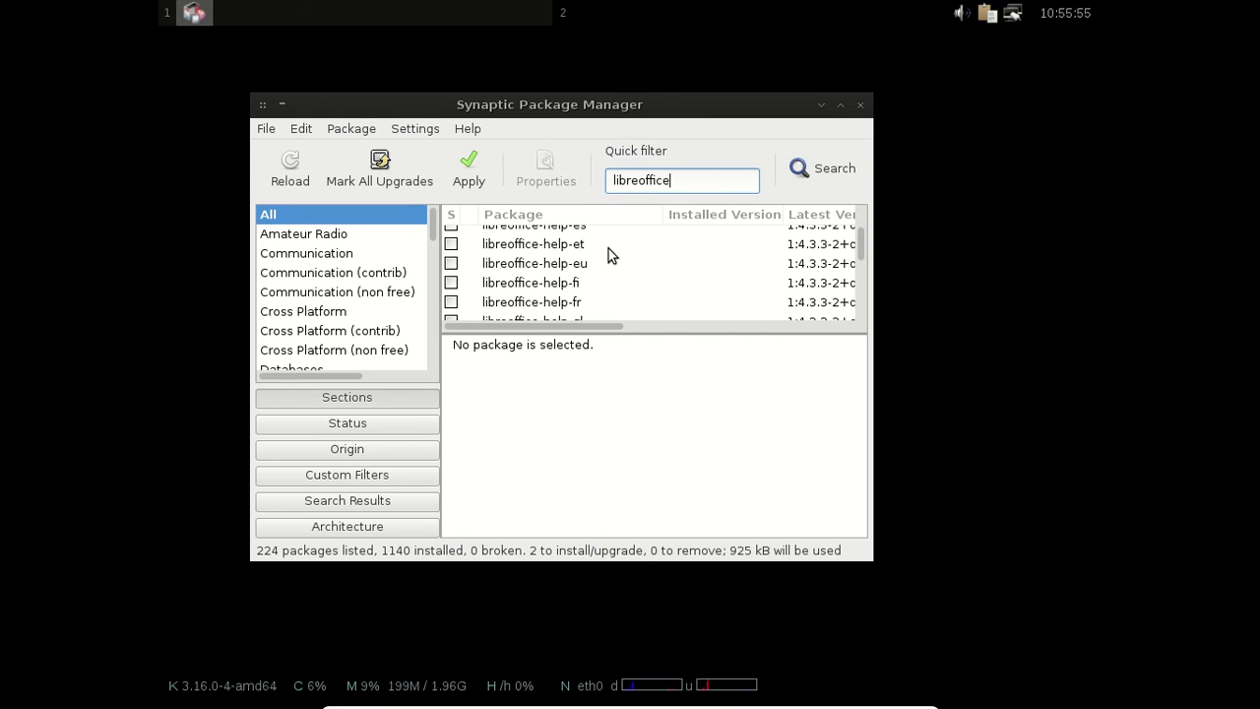
click(604, 302)
right_click(603, 304)
click(687, 339)
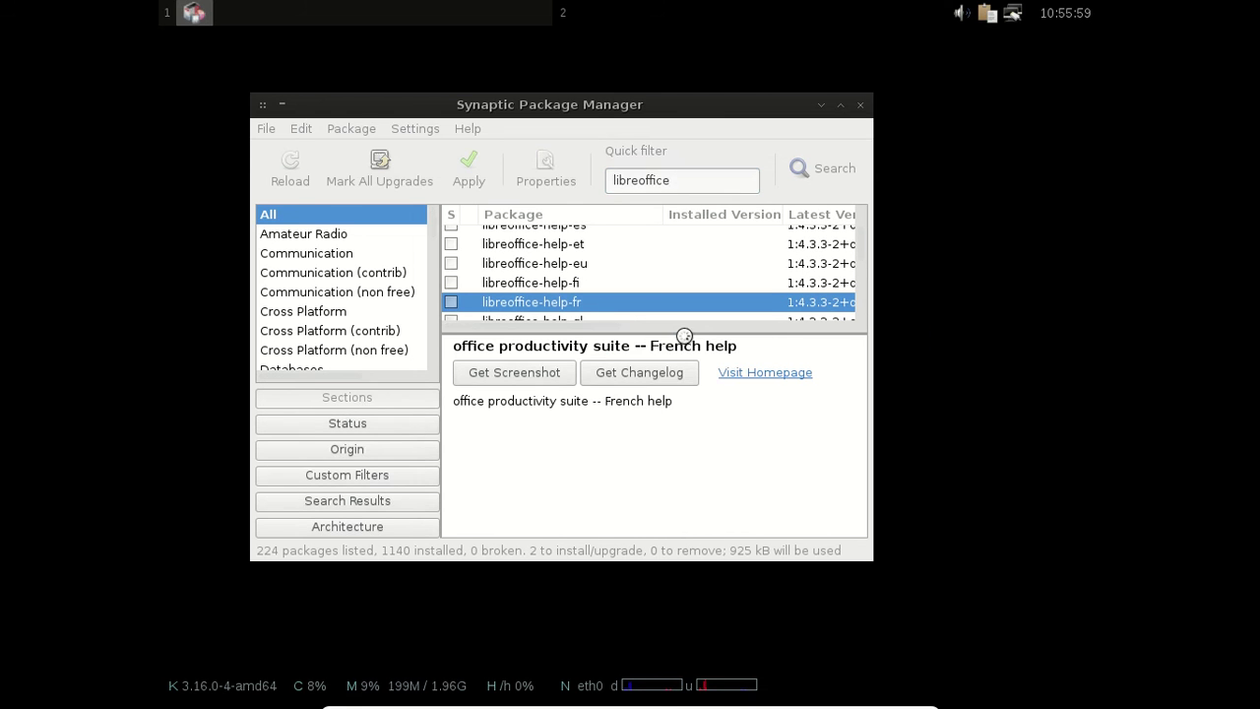
click(732, 478)
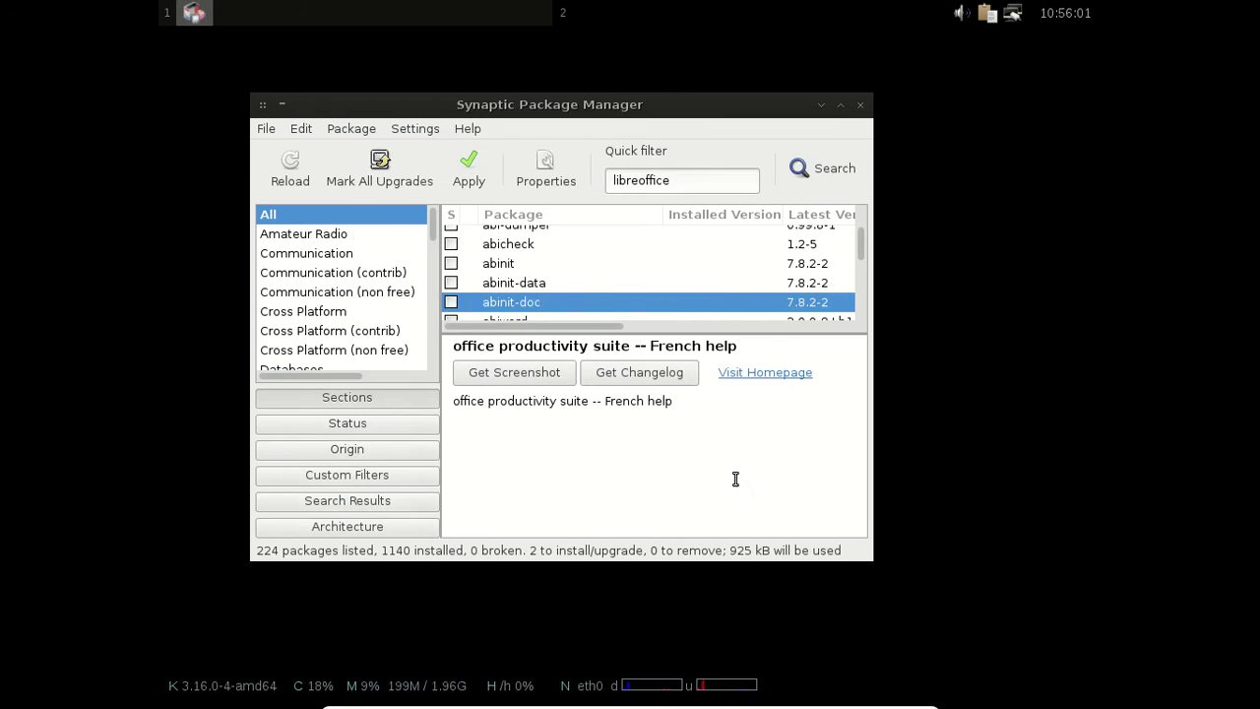
click(494, 158)
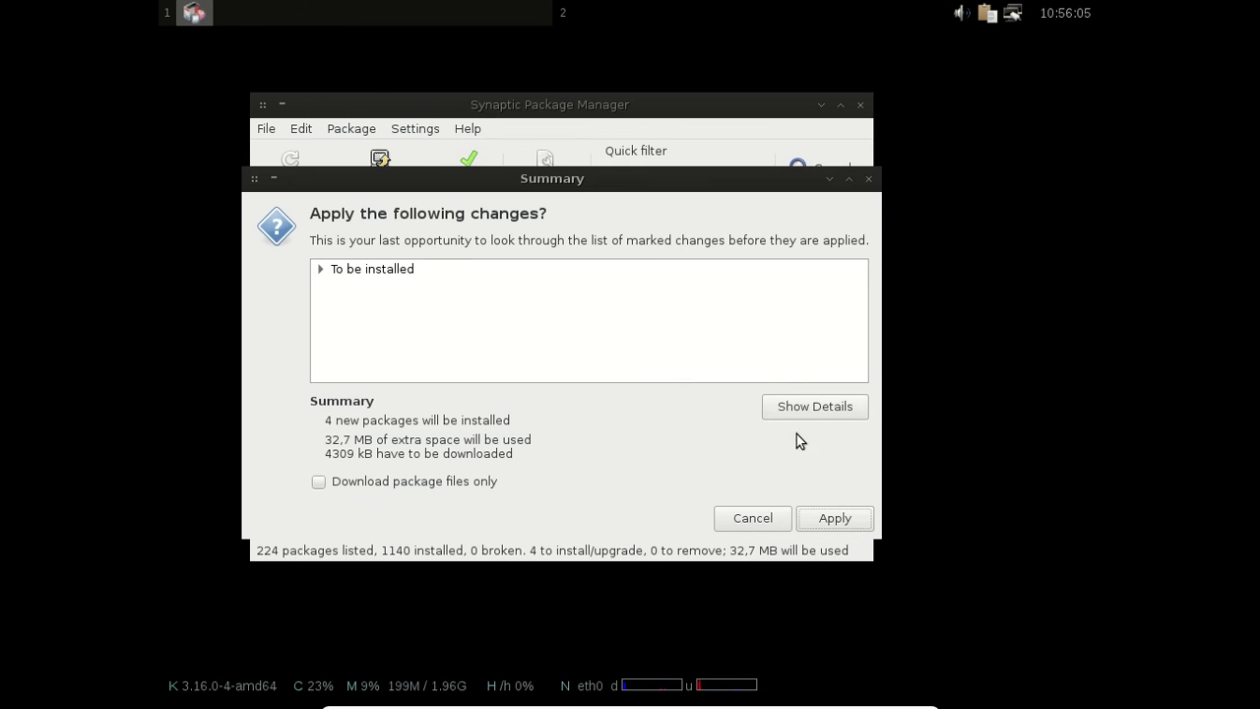
click(836, 519)
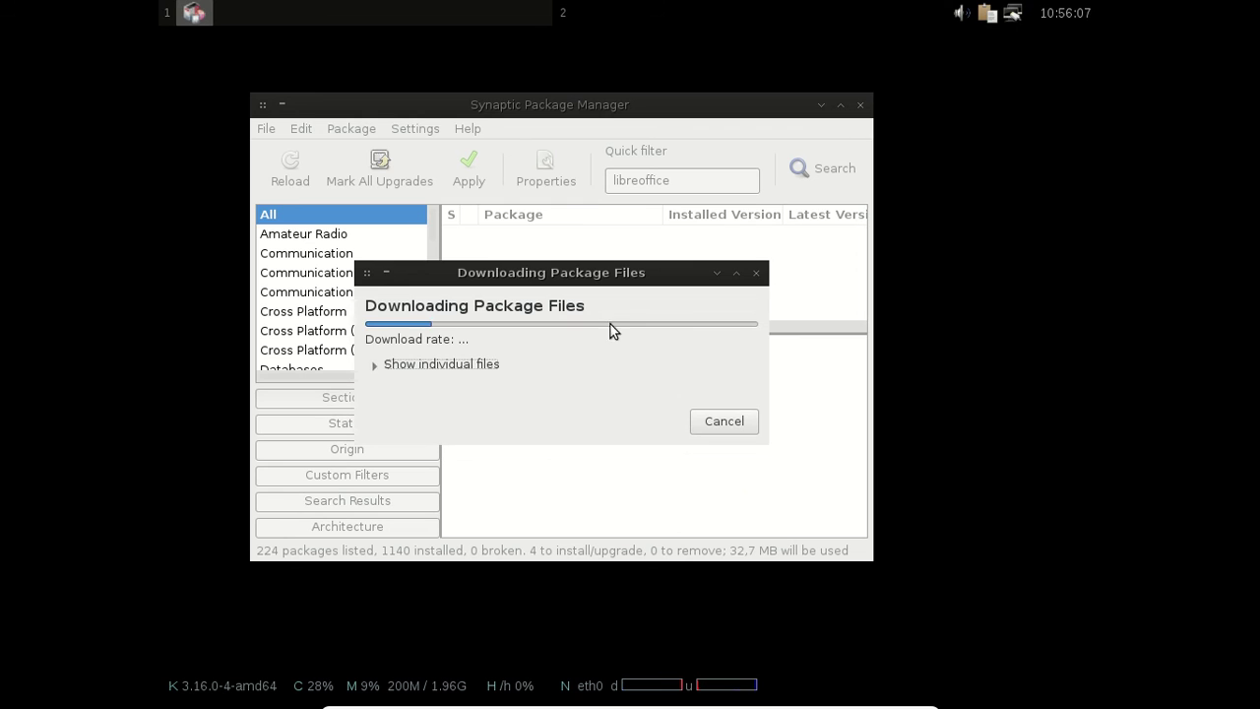
Step: Open the Openbox menu.xml in Geany, read through its menu entries down to the System section, and close the editor
right_click(223, 57)
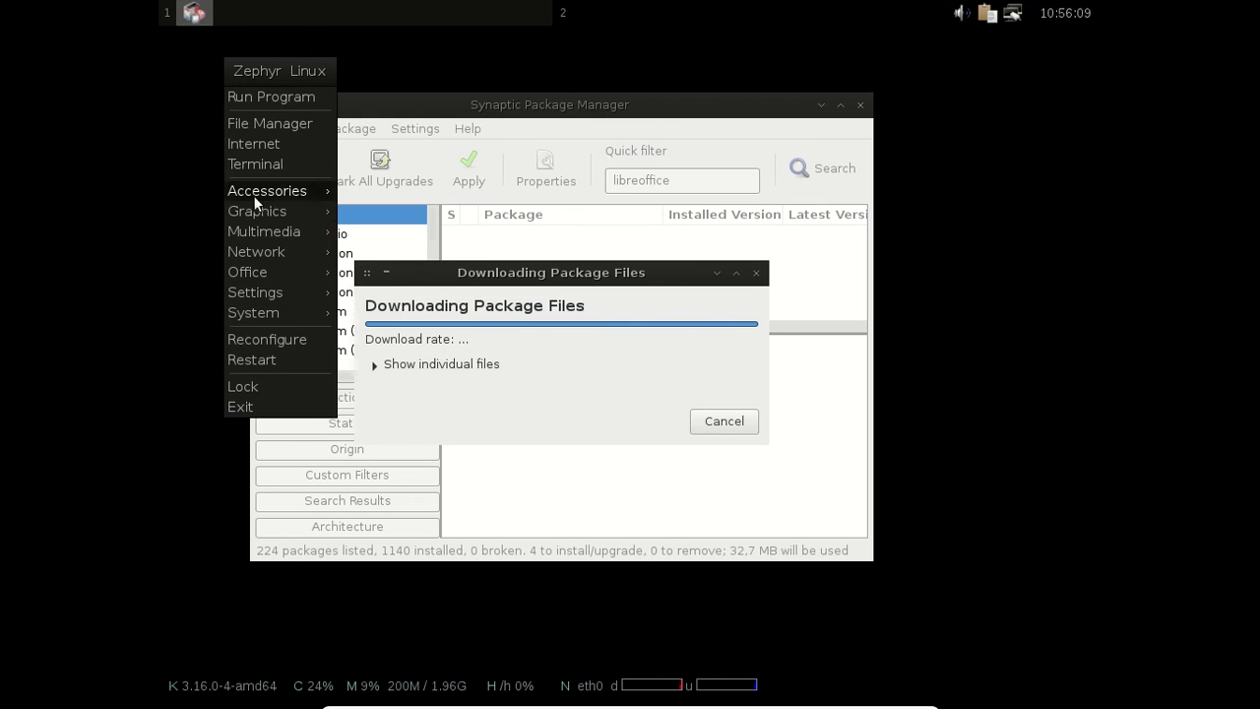
mouse_move(291, 272)
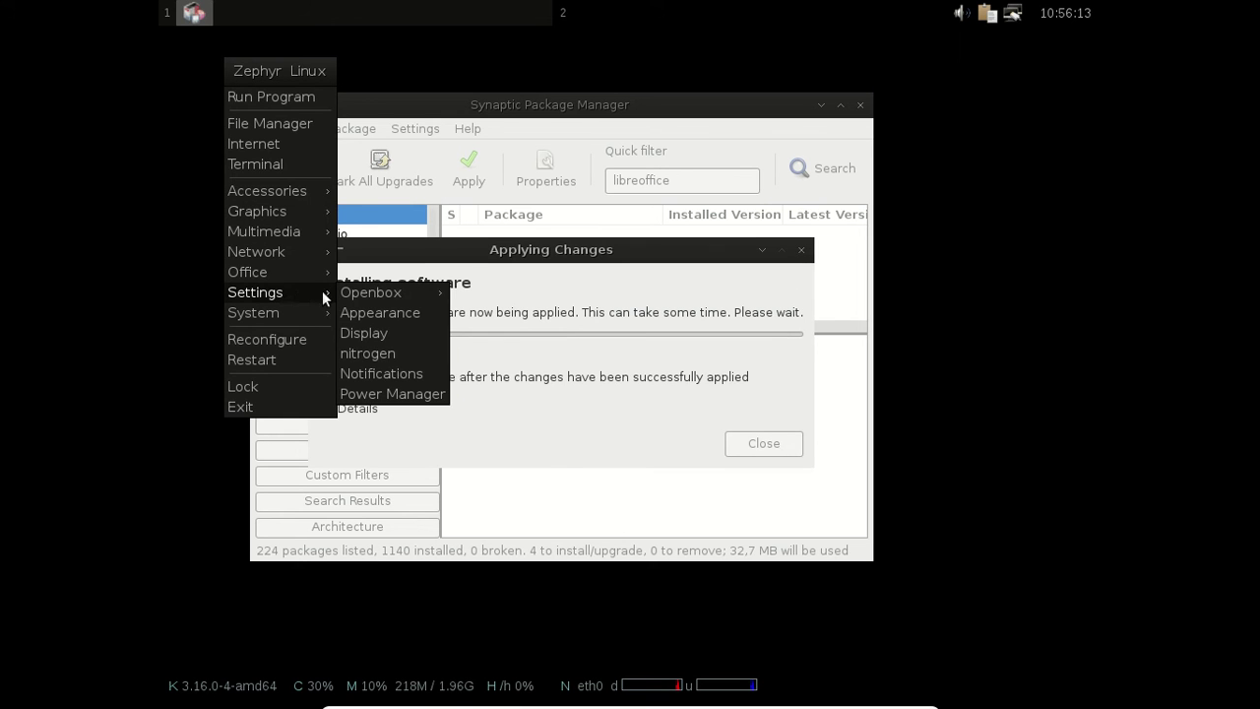
mouse_move(359, 294)
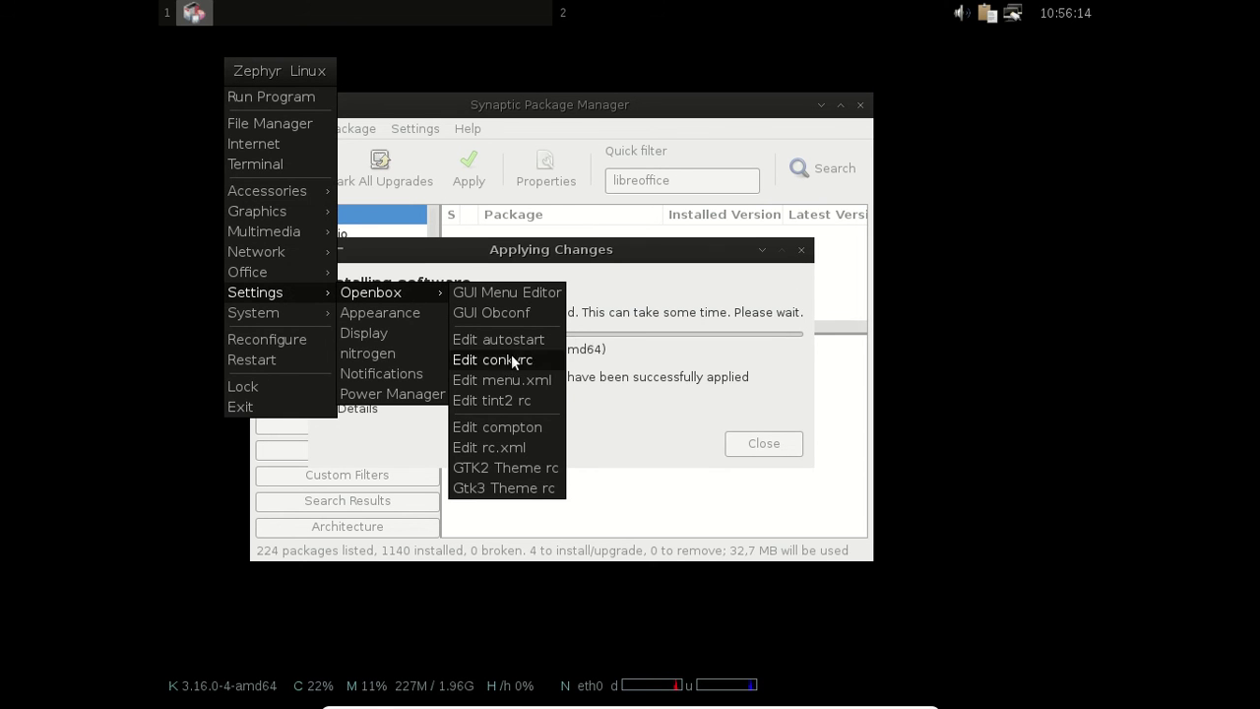
click(505, 380)
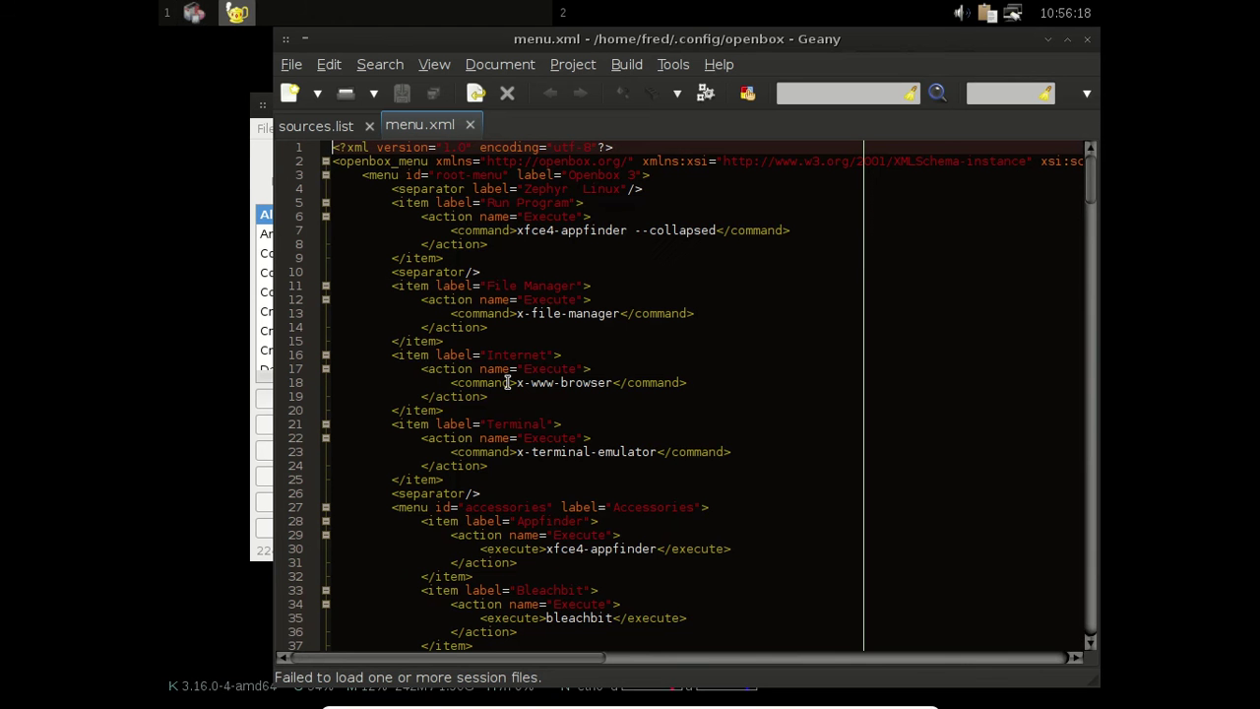
scroll(665, 226, down, 20)
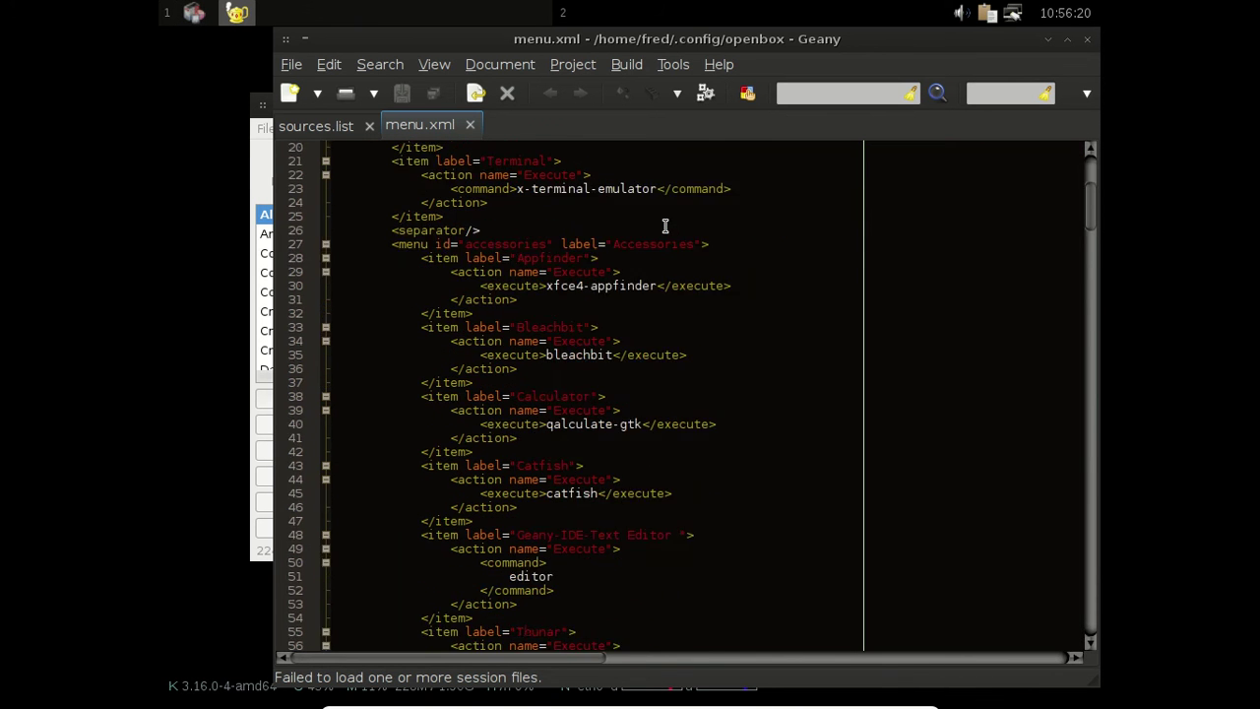
scroll(665, 226, down, 10)
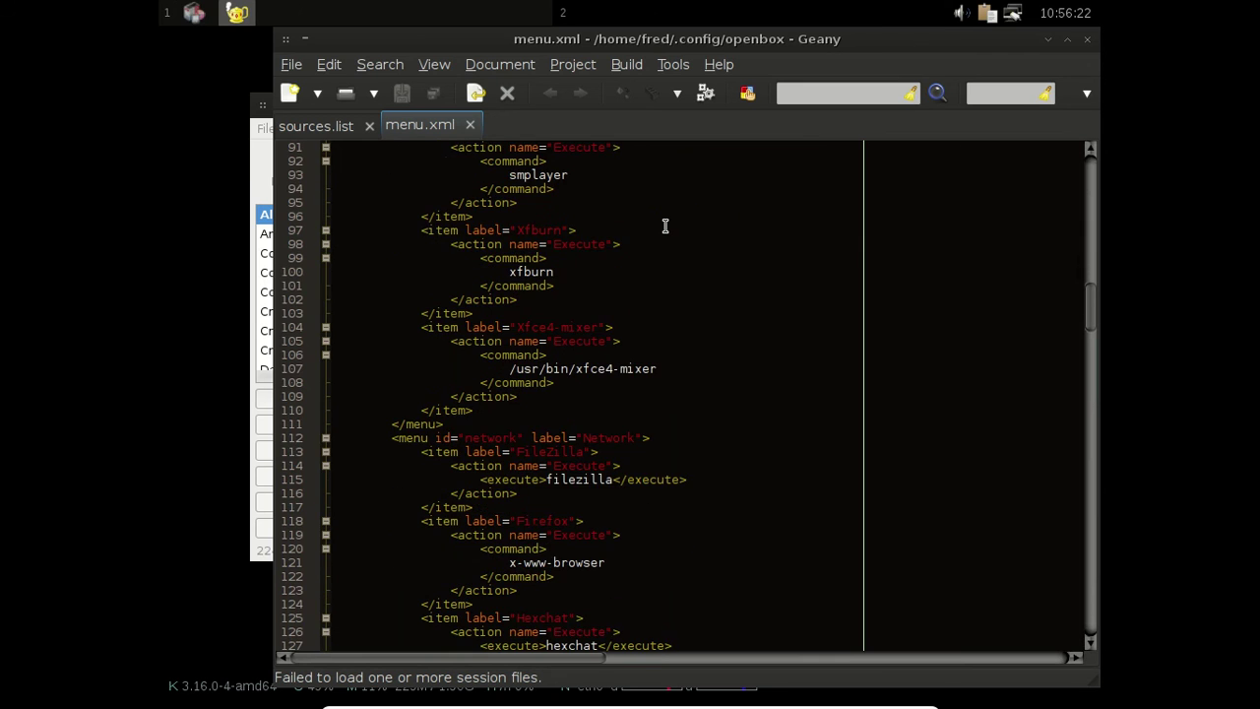
scroll(665, 226, down, 5)
scroll(665, 226, down, 16)
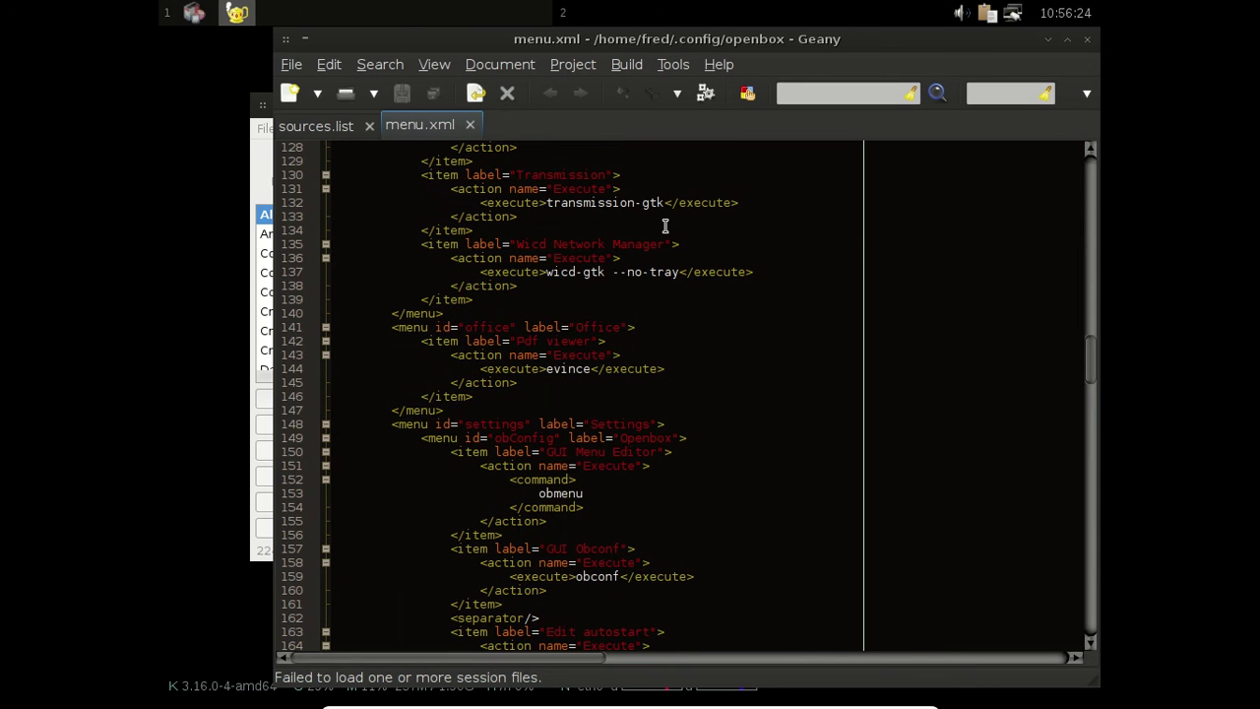
scroll(666, 227, down, 2)
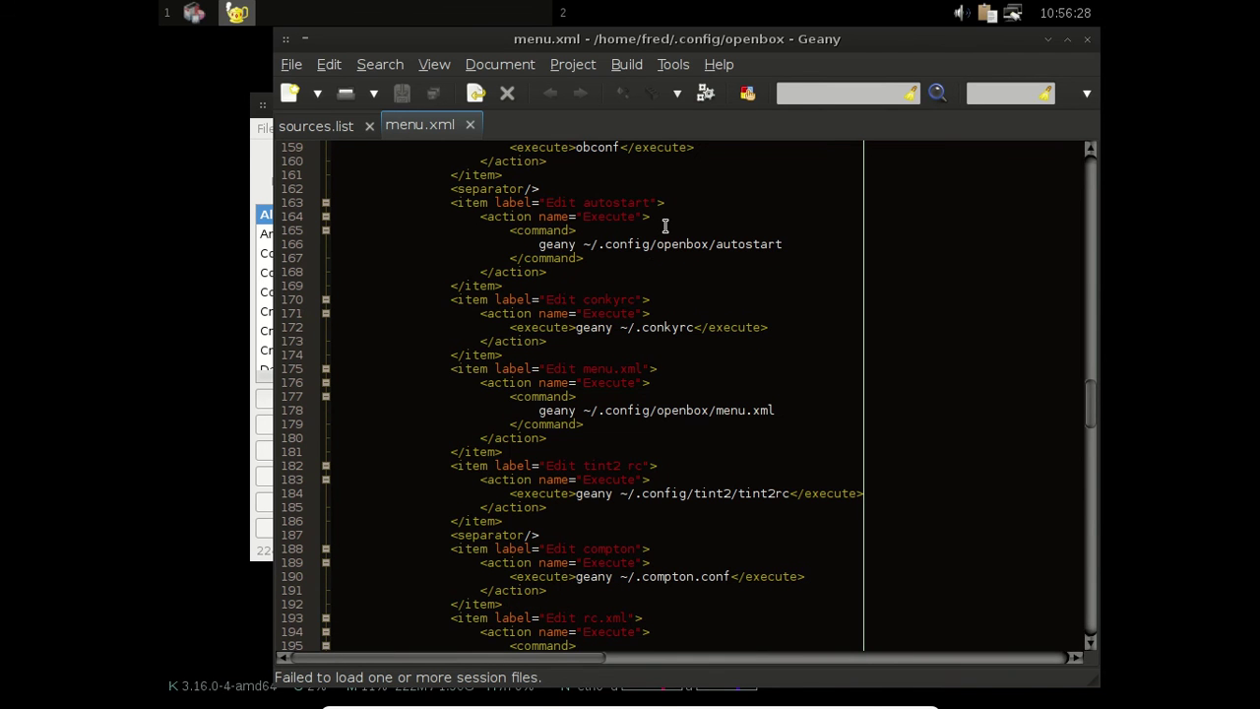
scroll(665, 227, down, 5)
scroll(665, 227, down, 12)
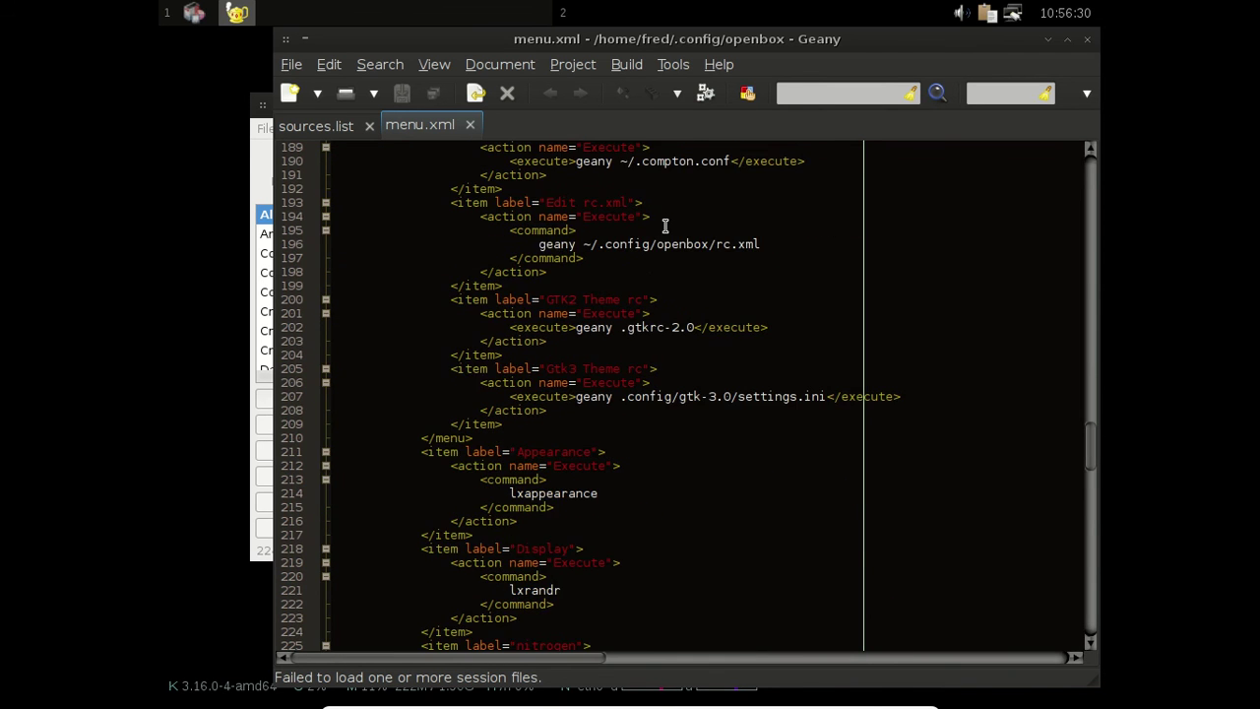
scroll(665, 226, down, 7)
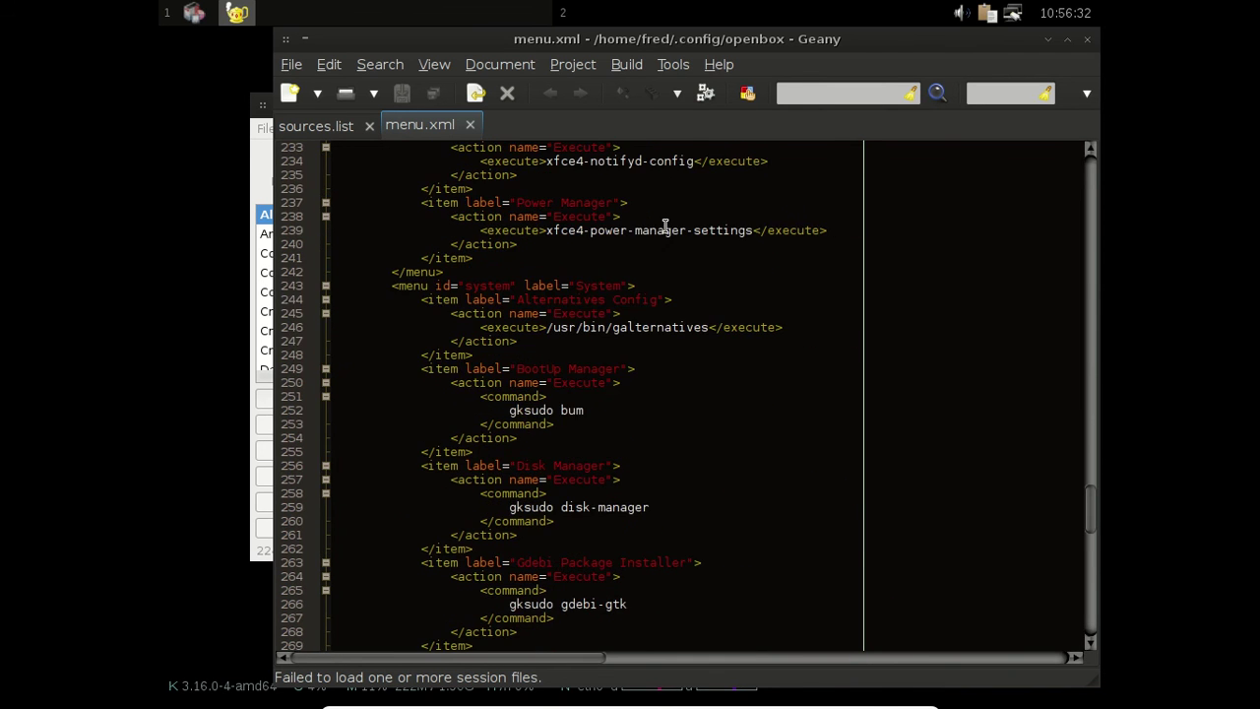
click(1084, 41)
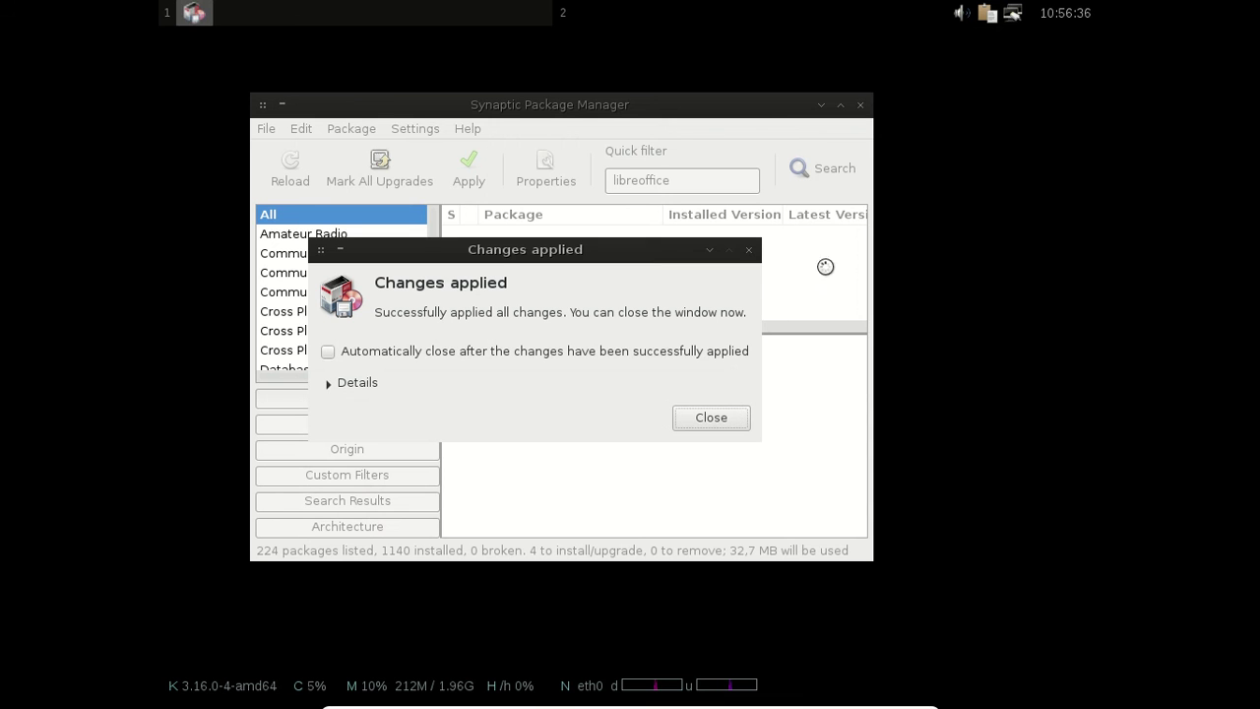
Step: Dismiss the report of applied changes and close Synaptic Package Manager
click(726, 421)
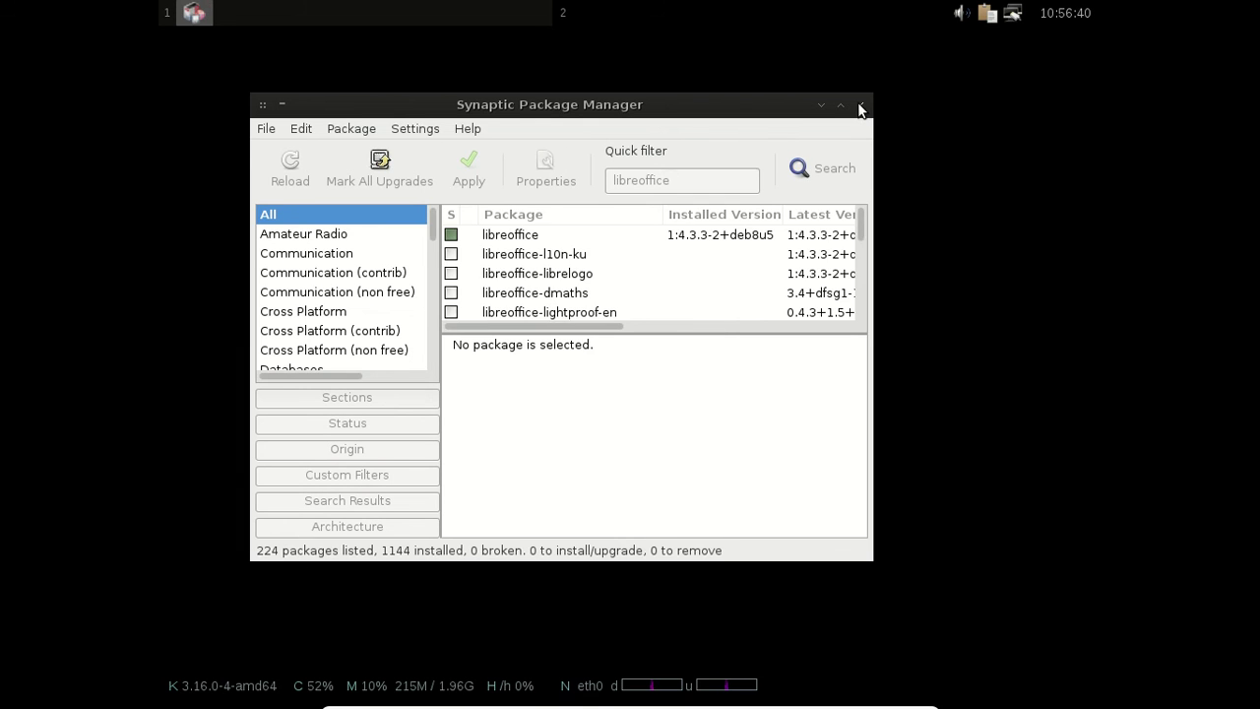
click(858, 105)
Step: Launch LibreOffice with the soffice command and create a new Writer document
right_click(284, 118)
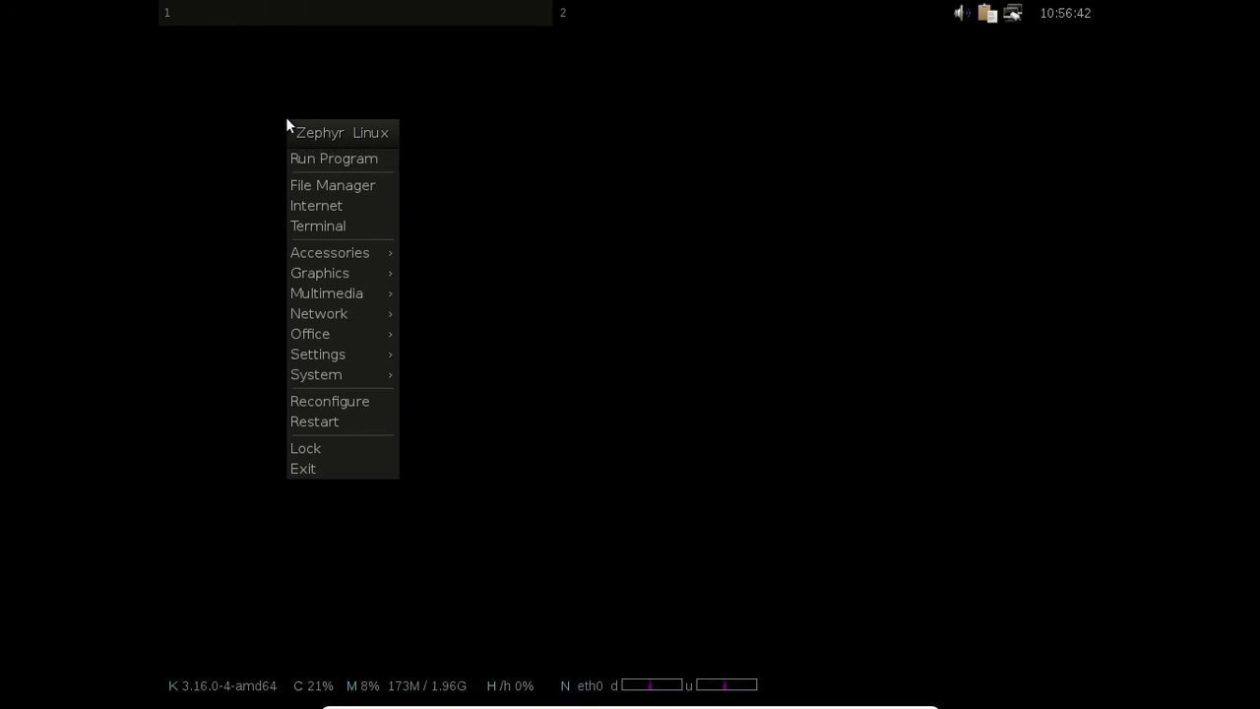
click(348, 157)
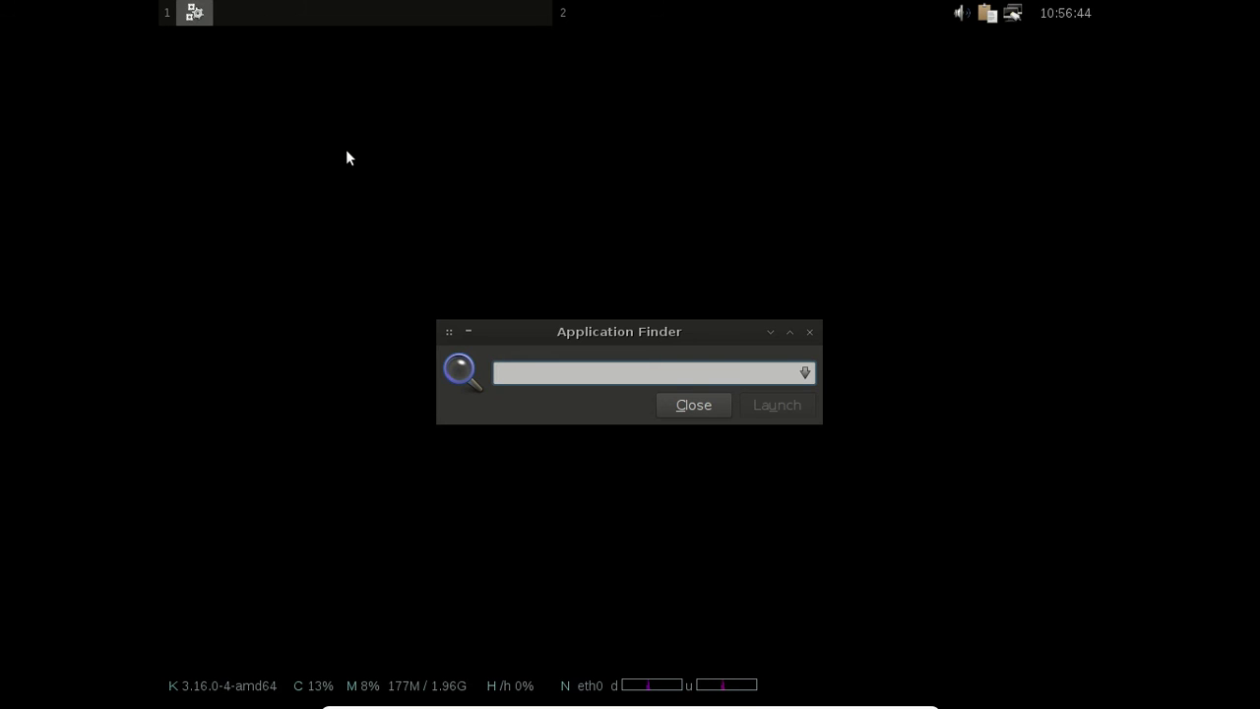
text(soffice)
key(Return)
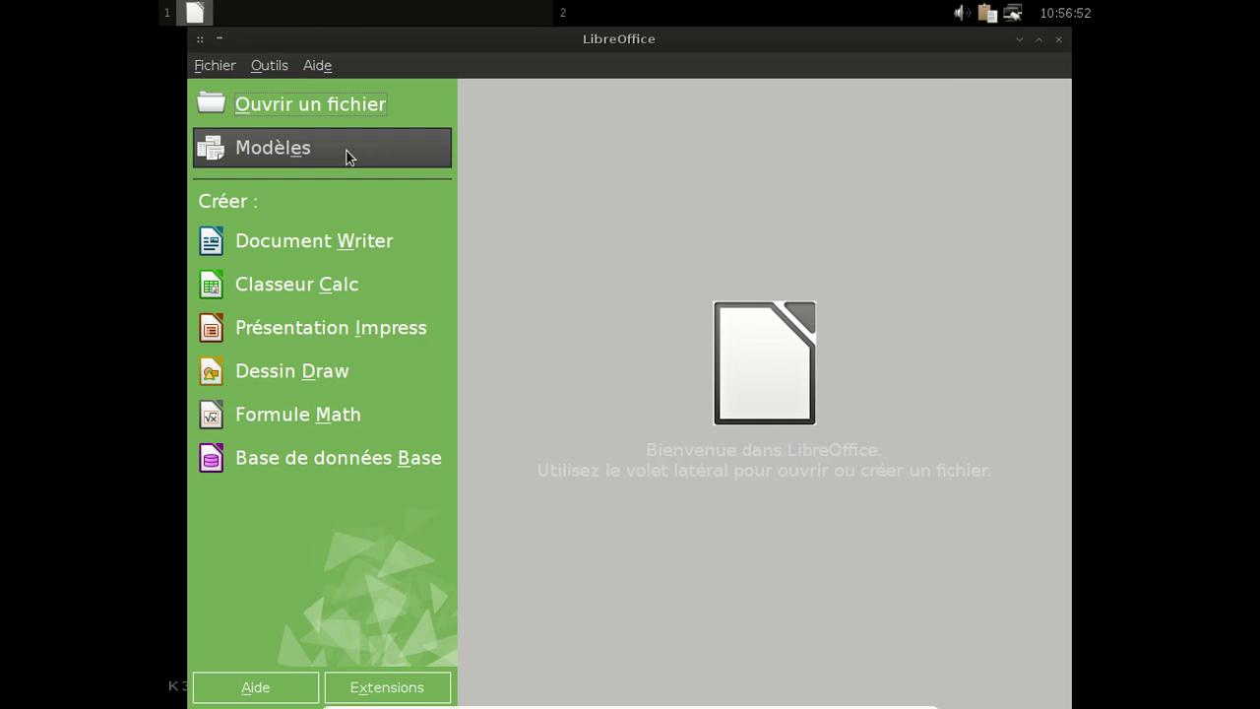
click(360, 241)
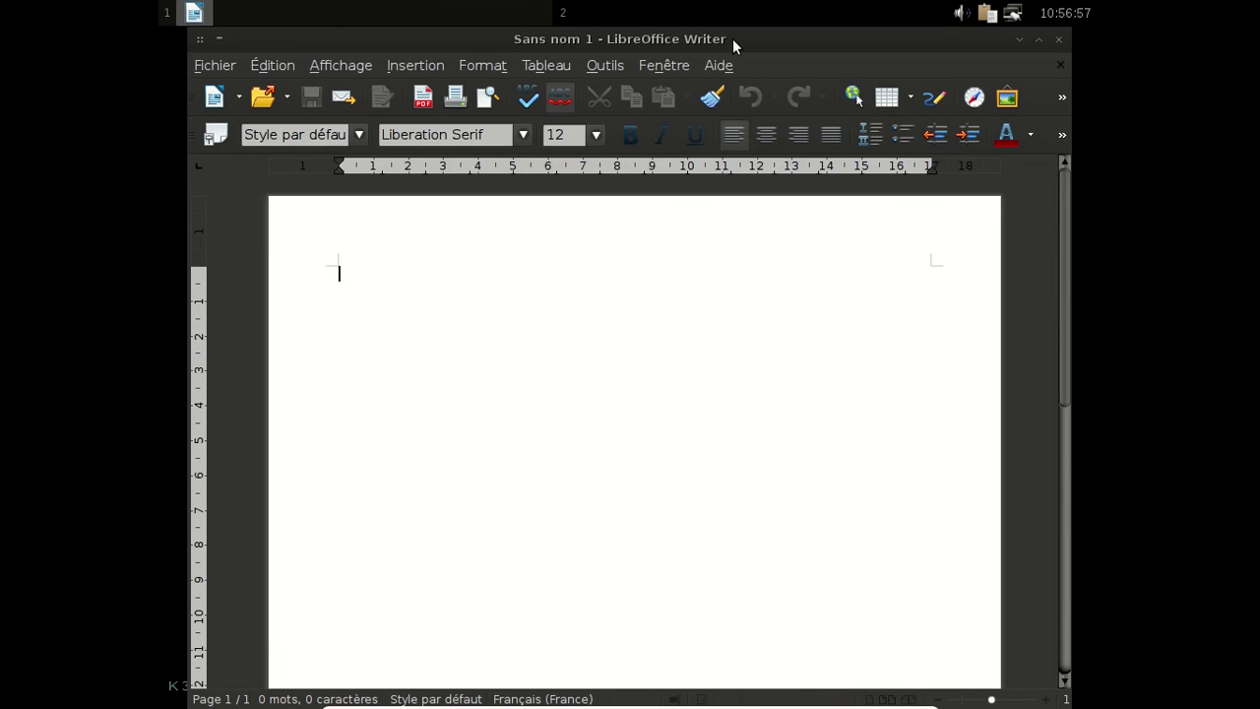
Step: View the LibreOffice version information, dismiss it, and close Writer
click(725, 66)
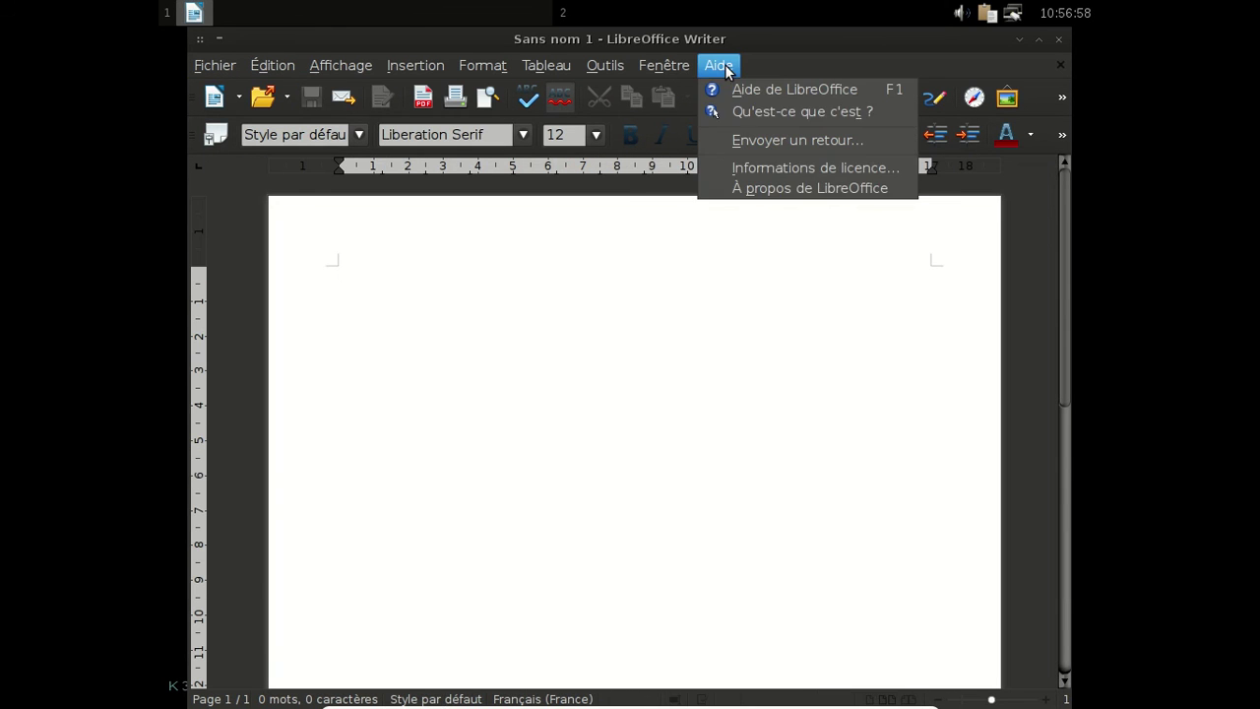
click(778, 187)
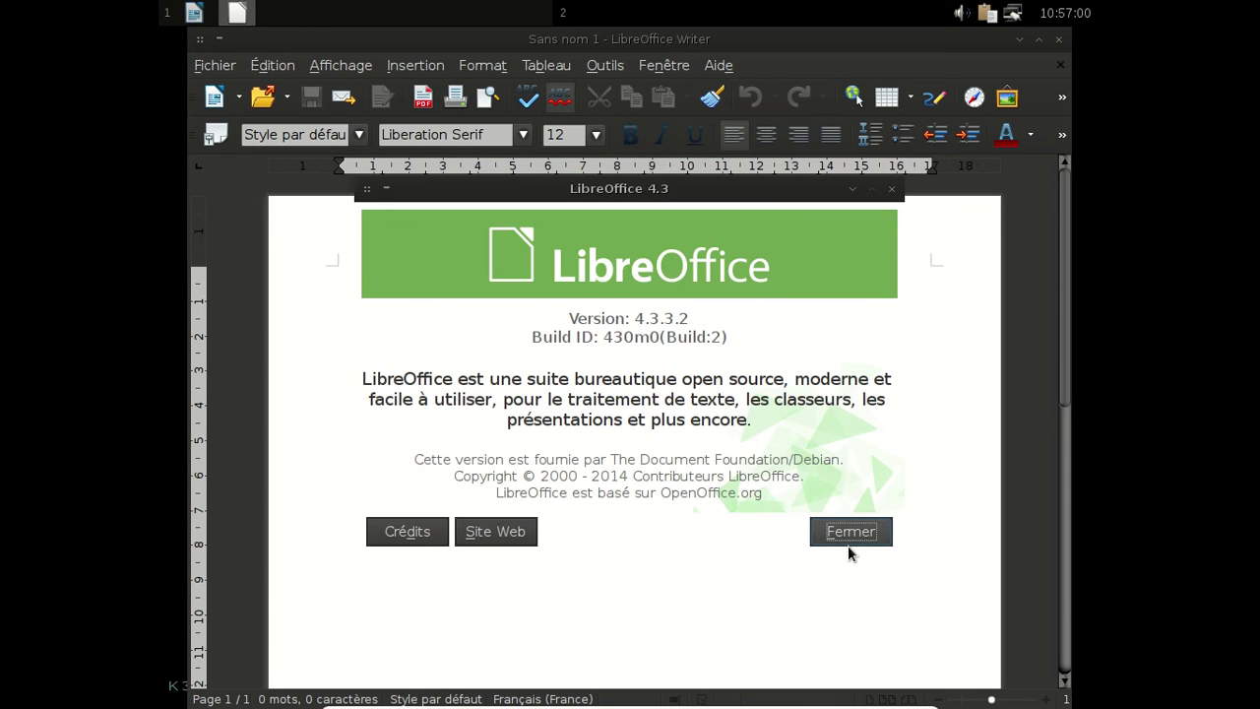
click(848, 544)
click(1056, 38)
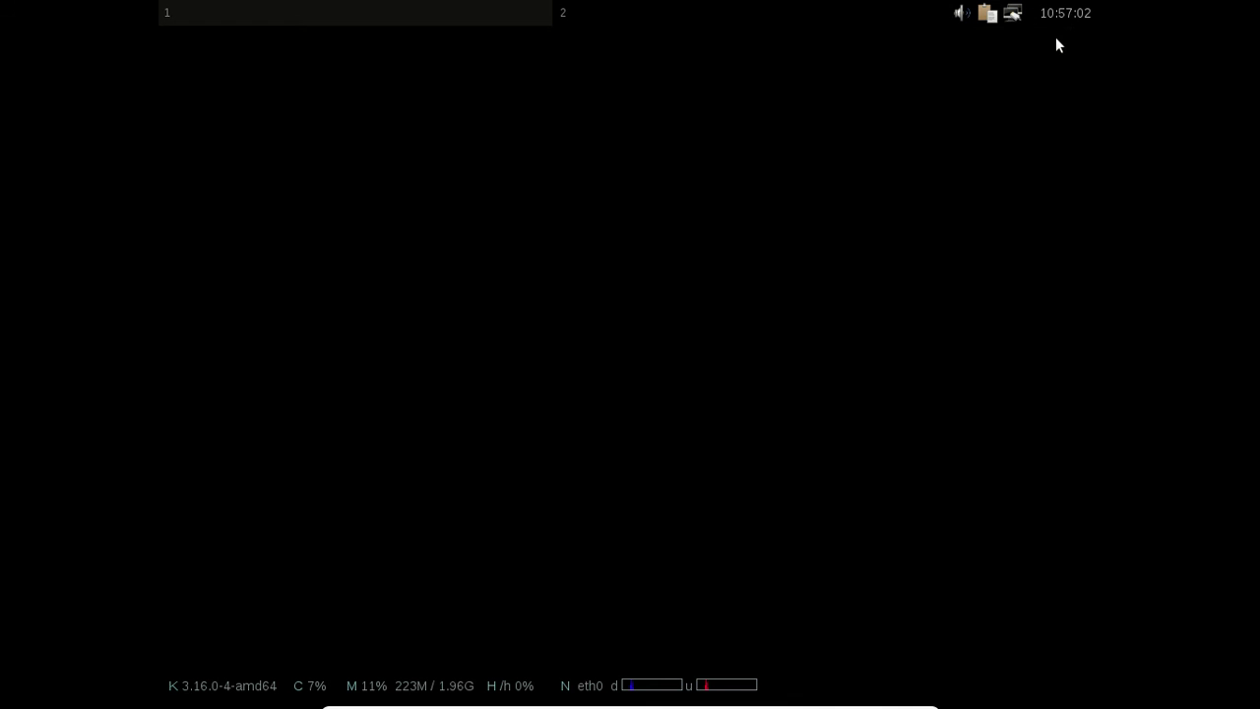
Step: Launch the Alternatives Config system tool, authenticating with the account password
right_click(377, 88)
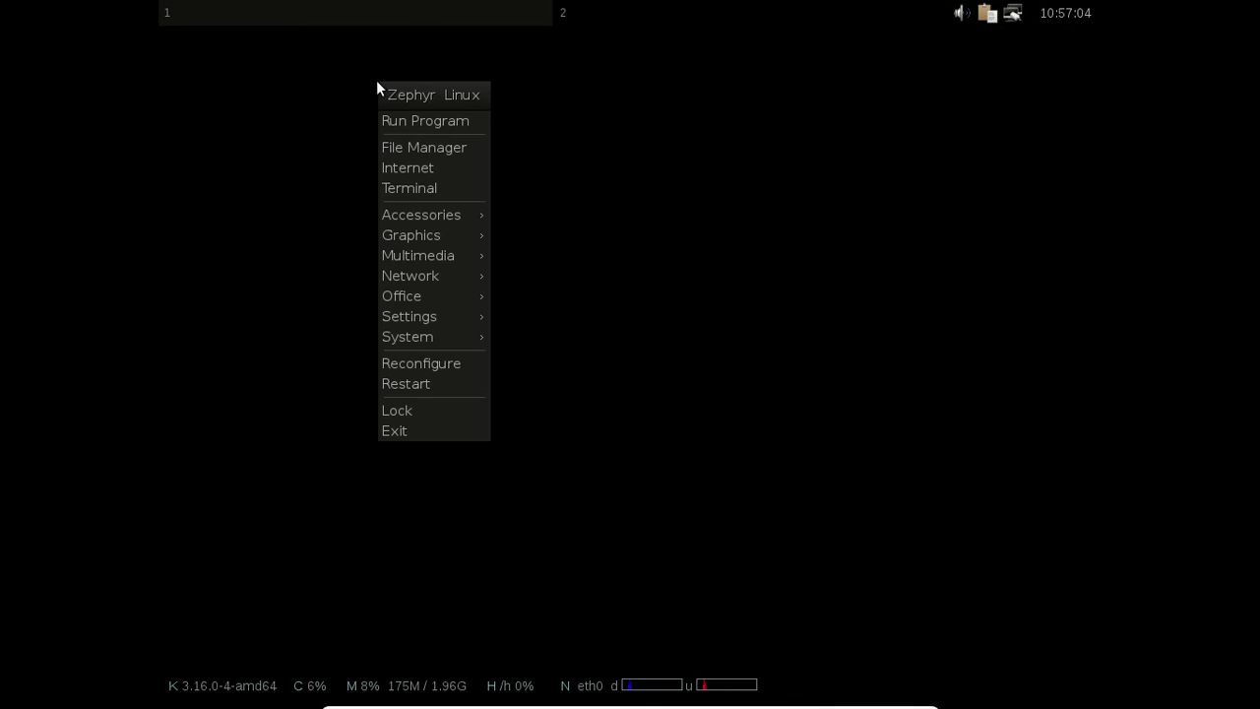
mouse_move(443, 336)
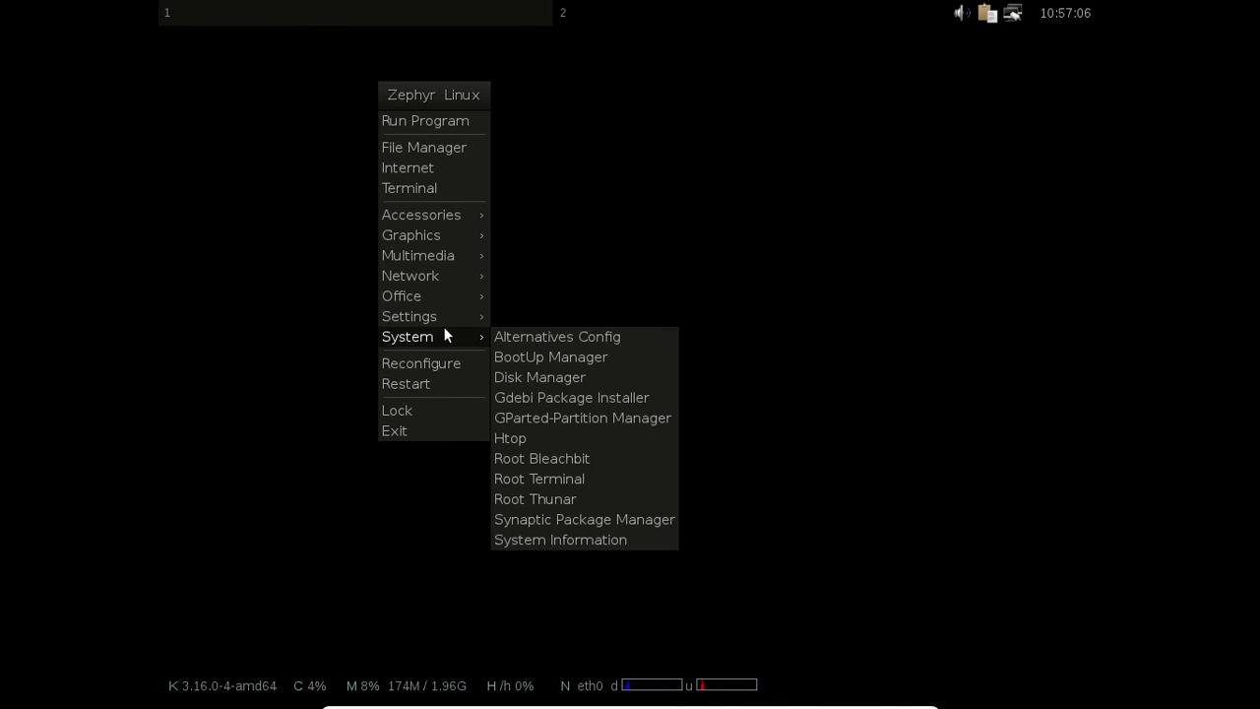
click(562, 339)
text(********)
key(Return)
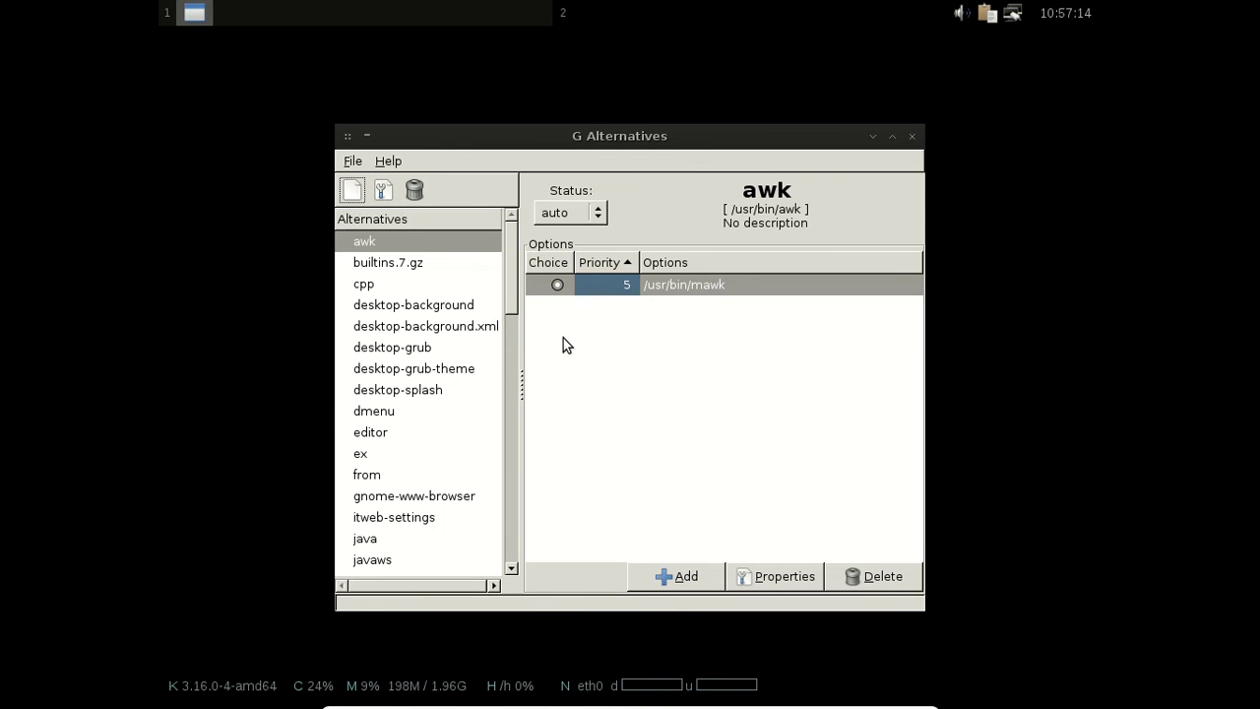
Step: View the description of the G Alternatives program, dismiss it, and close the tool
click(388, 161)
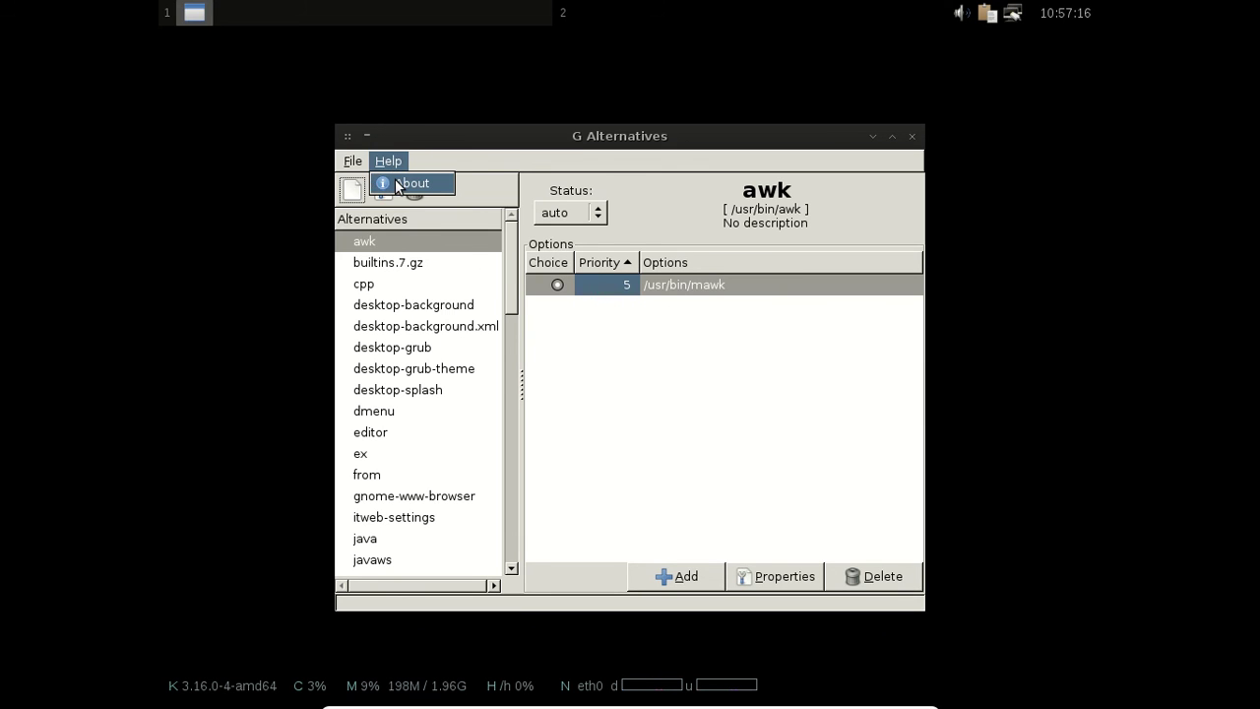
click(398, 185)
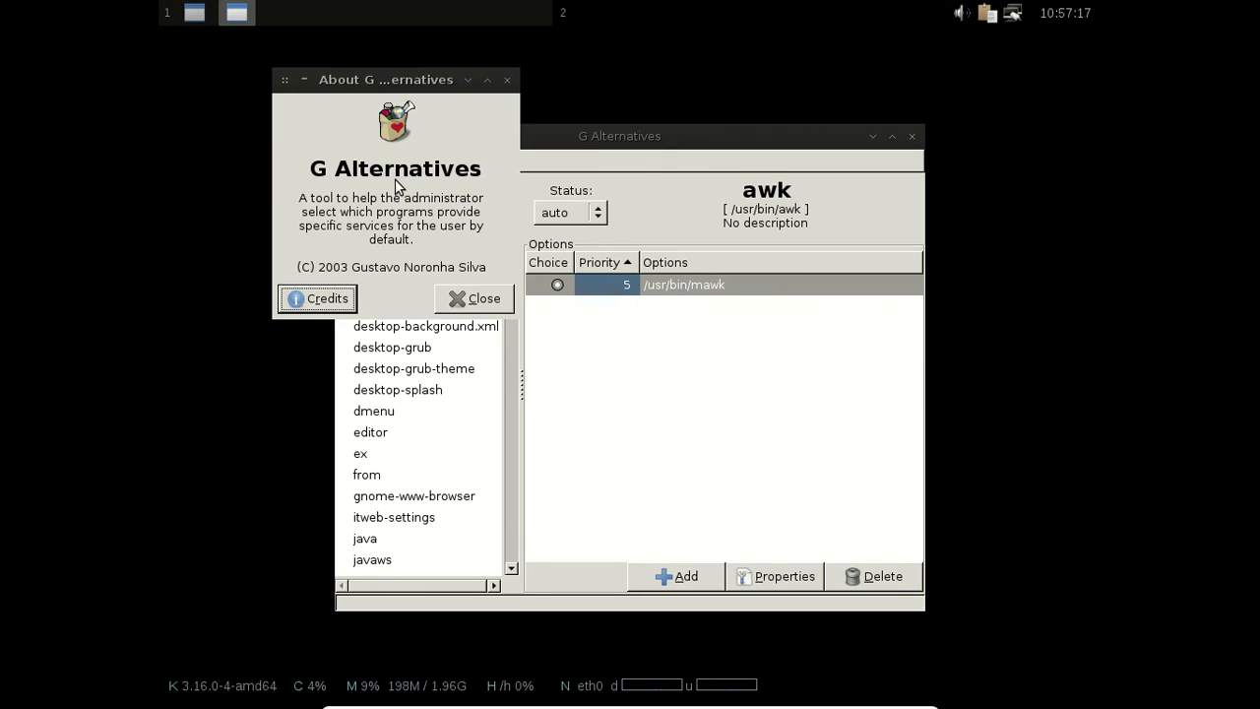
click(473, 299)
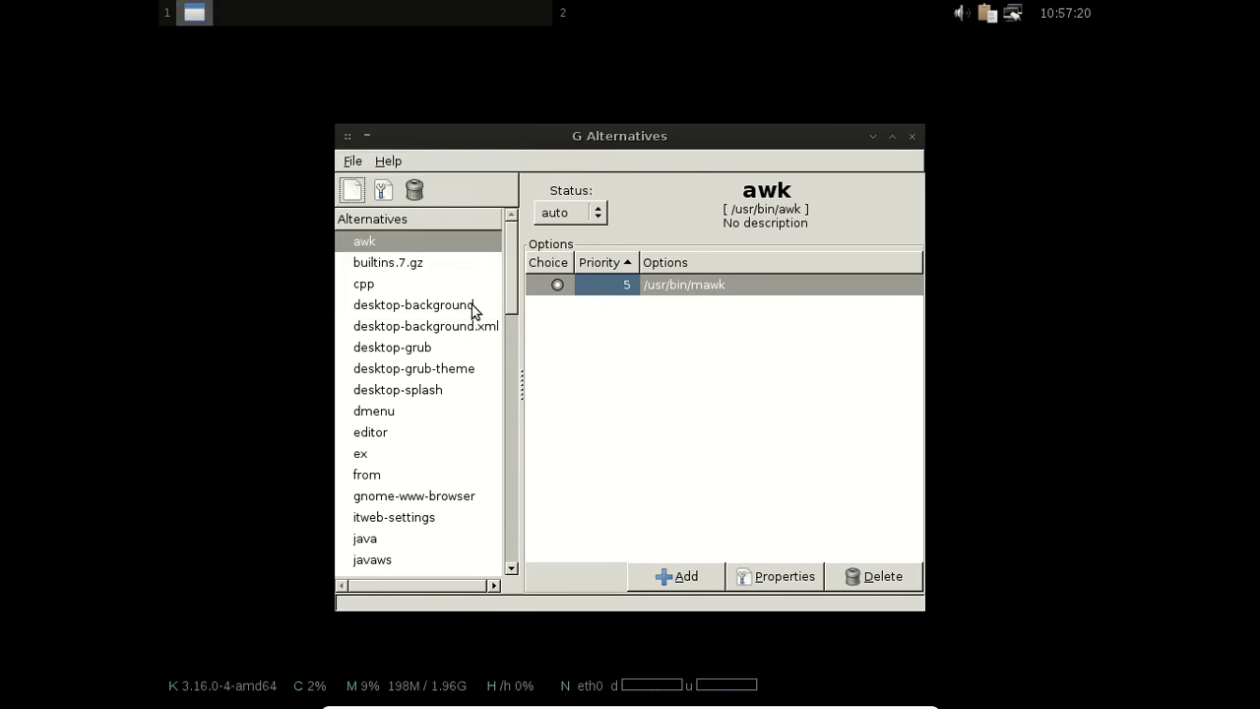
click(911, 136)
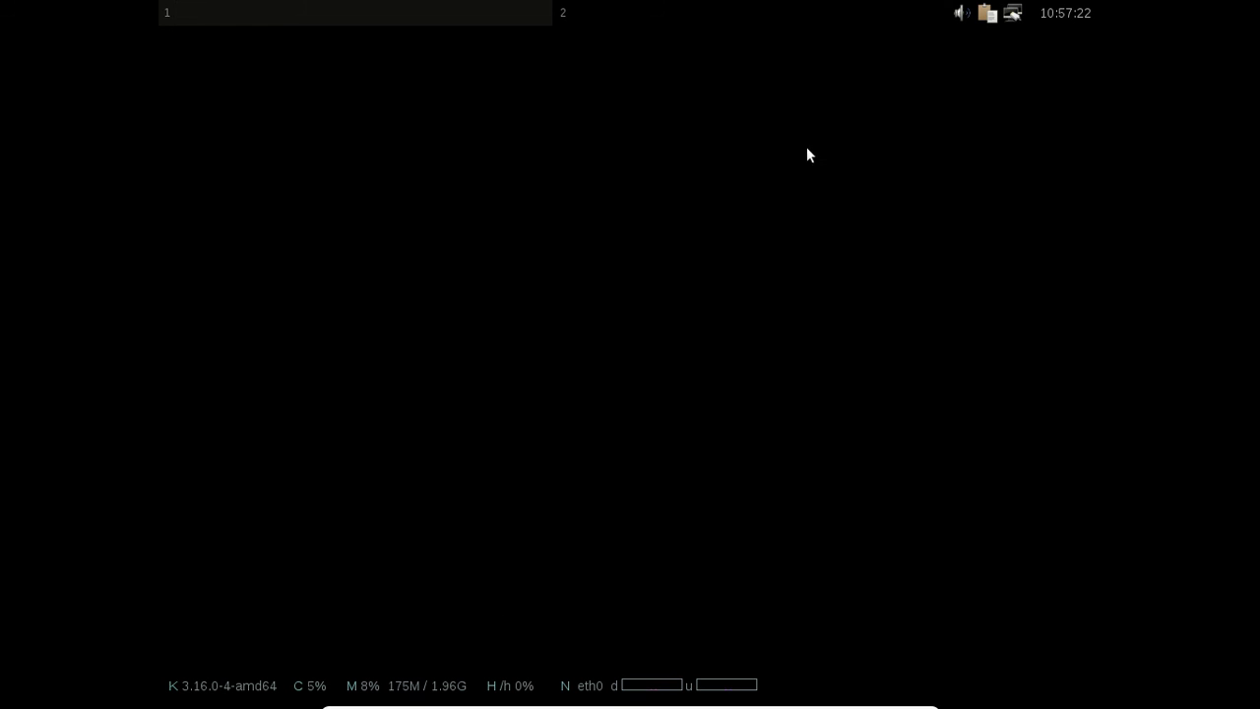
Step: Launch Firefox from the network applications of the desktop
right_click(254, 60)
mouse_move(301, 189)
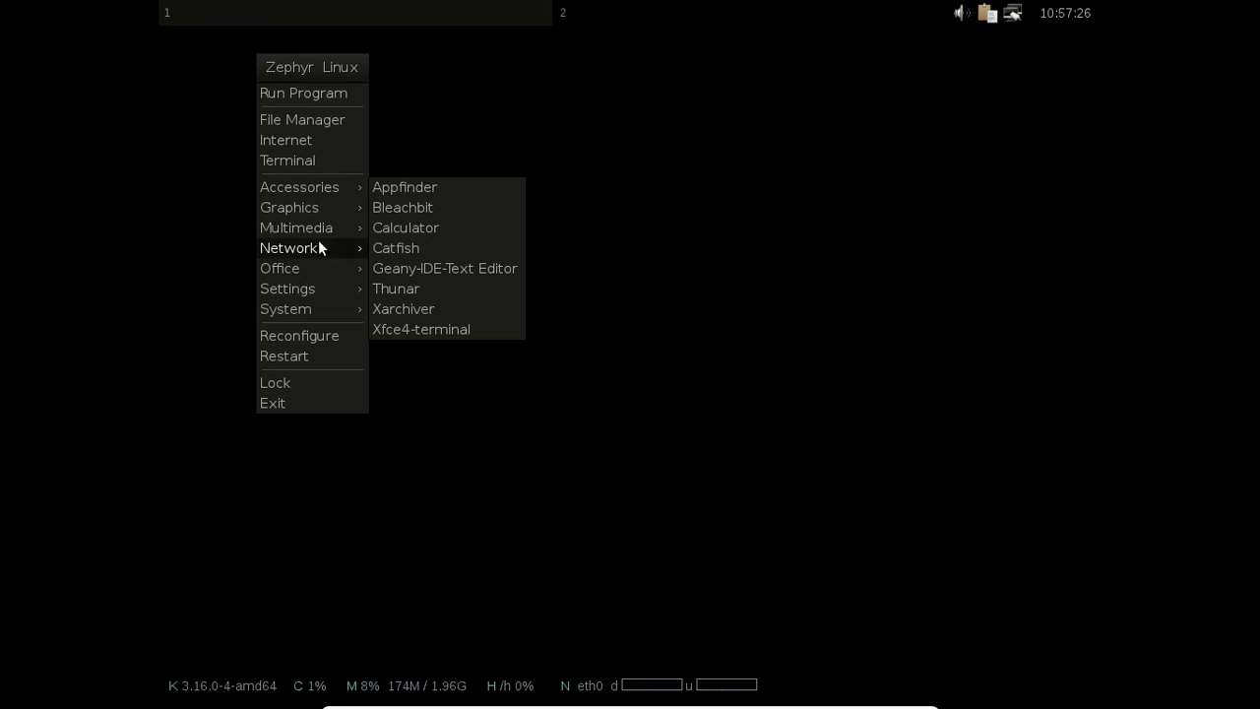
mouse_move(313, 243)
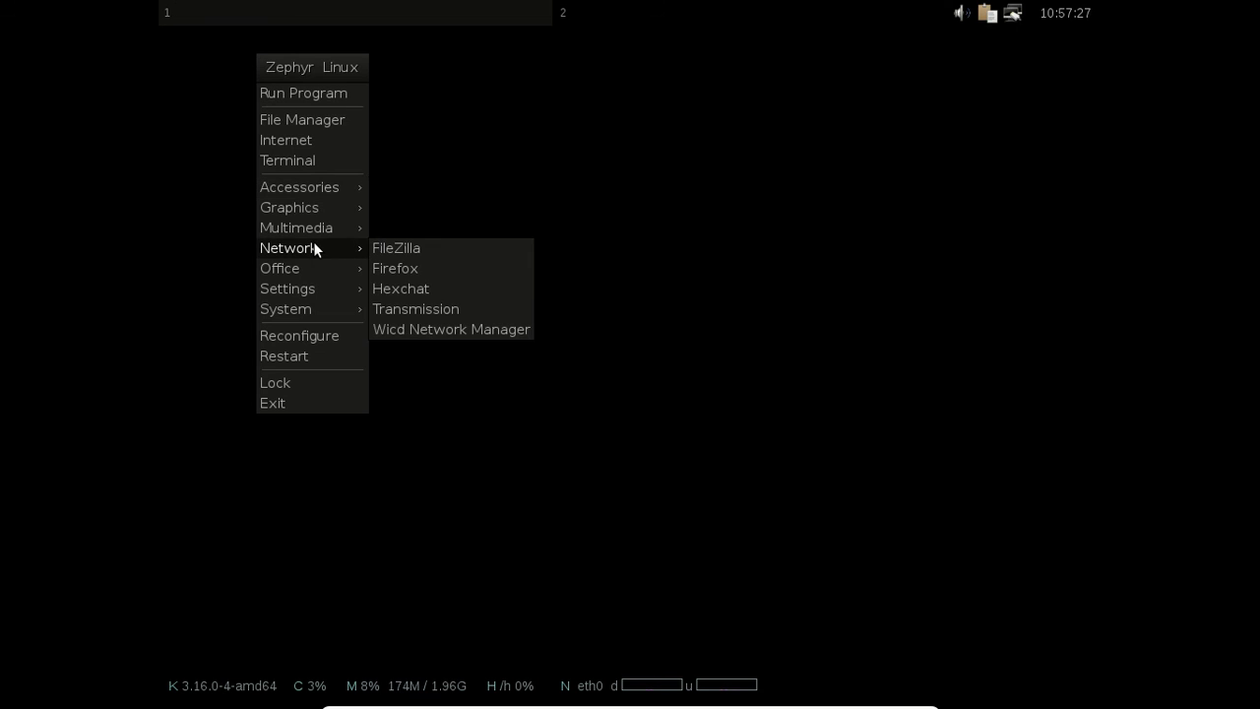
click(405, 267)
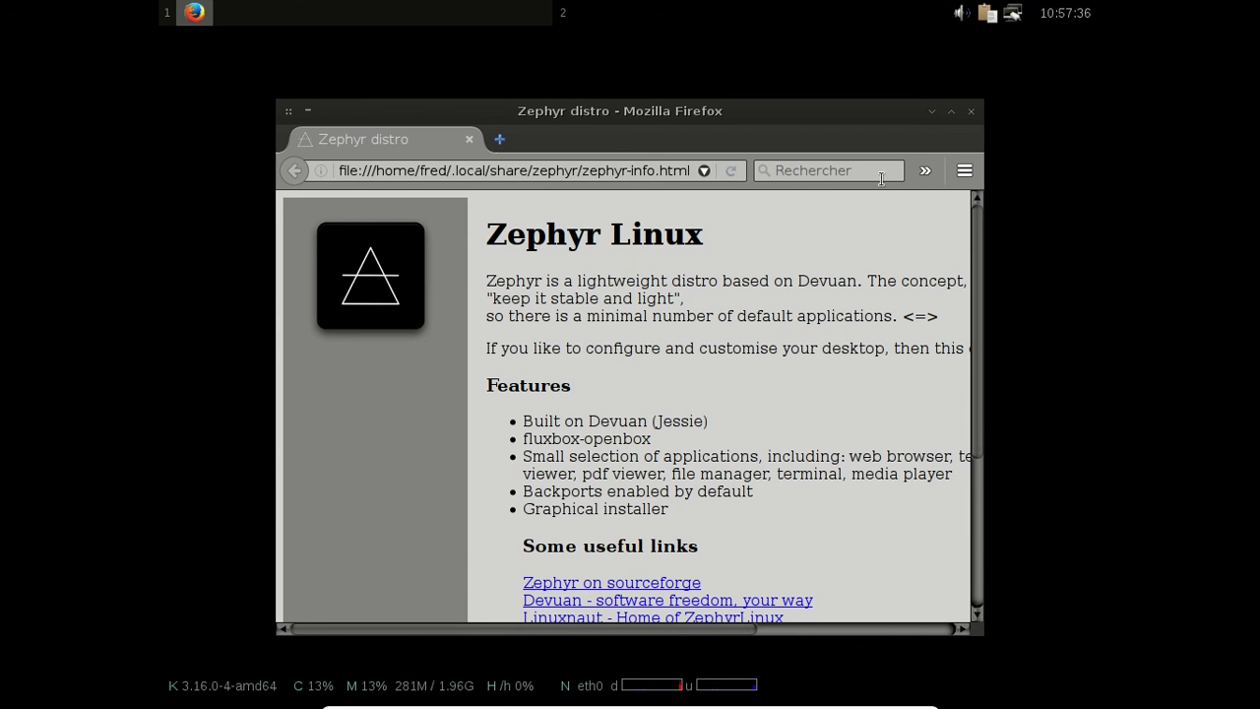
Step: Check the language of Firefox's main options and help entries, and close the browser
click(966, 173)
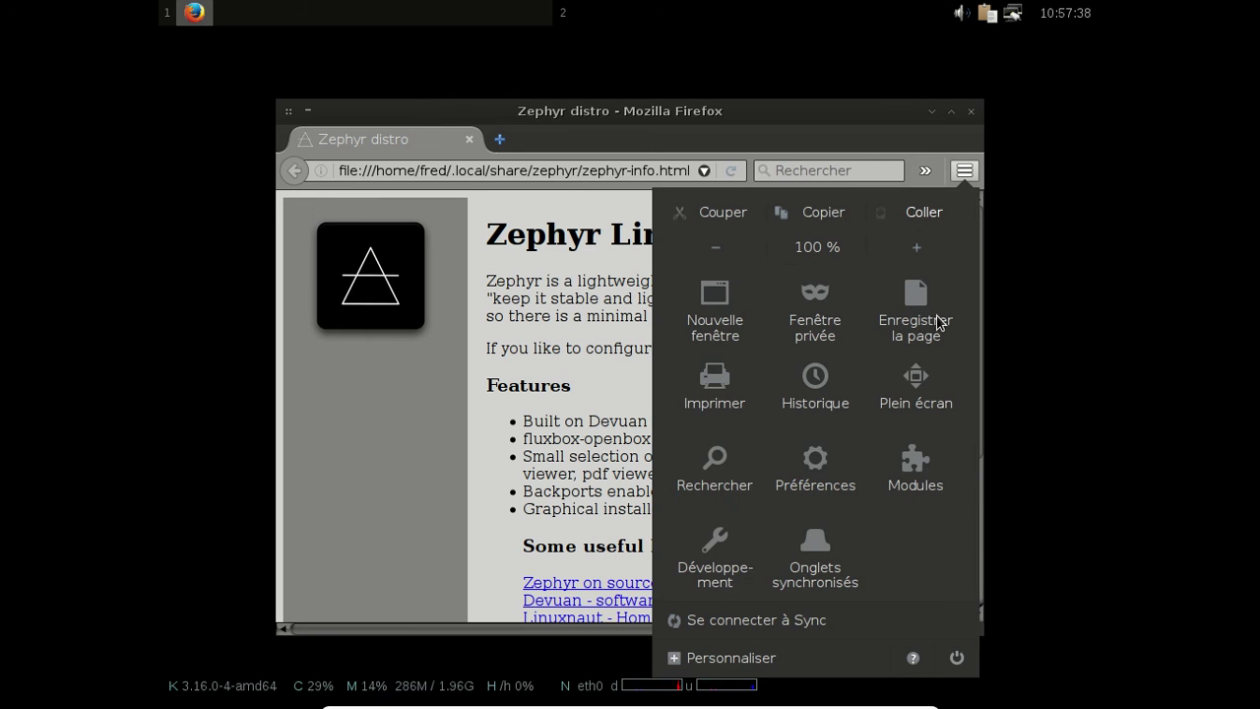
click(908, 662)
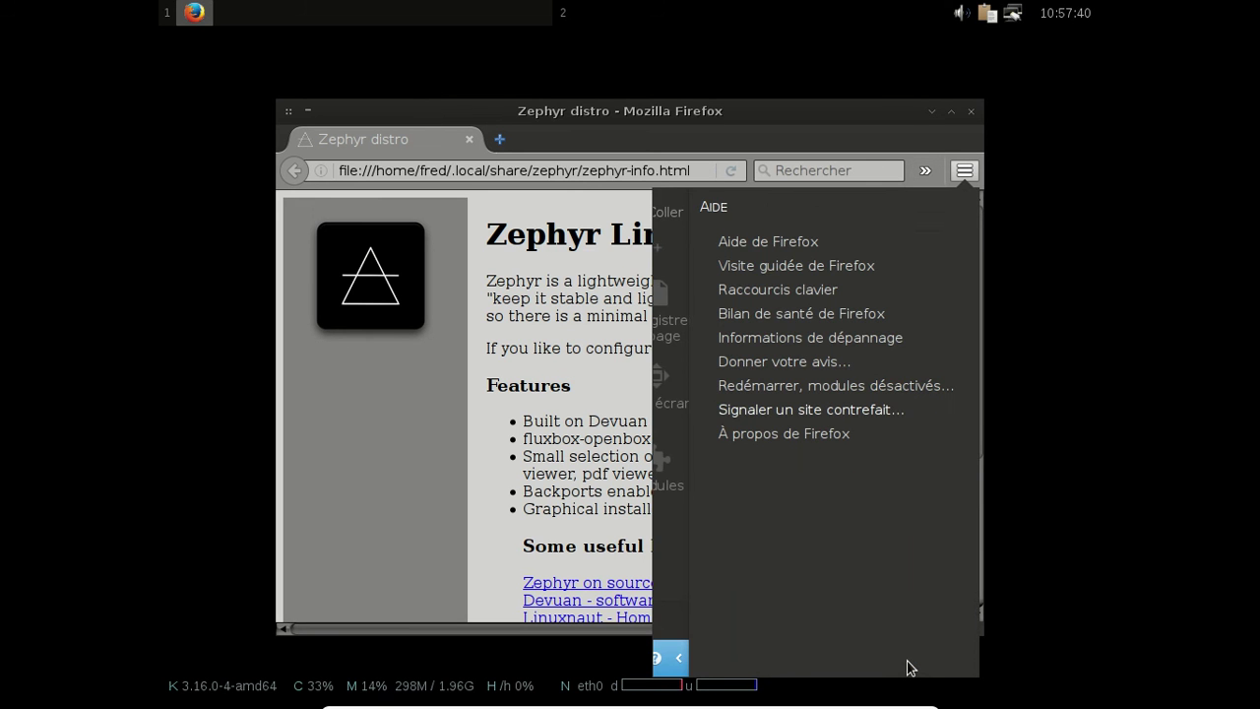
key(Escape)
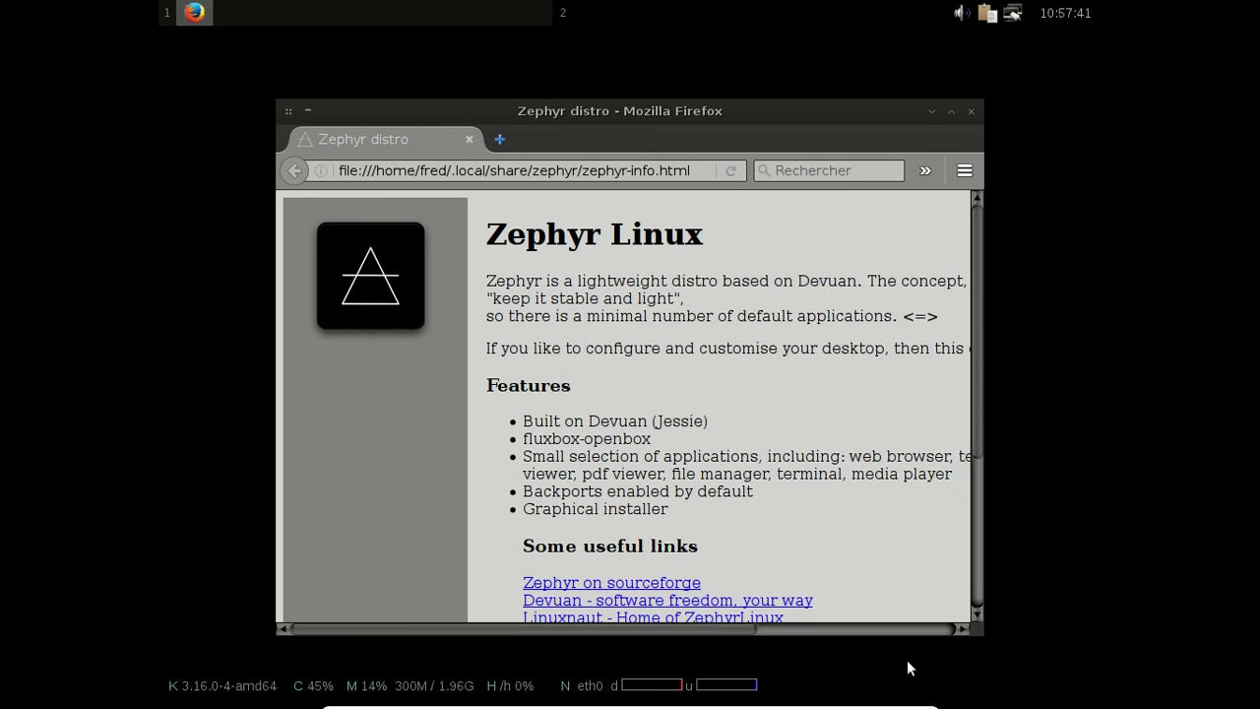
click(970, 113)
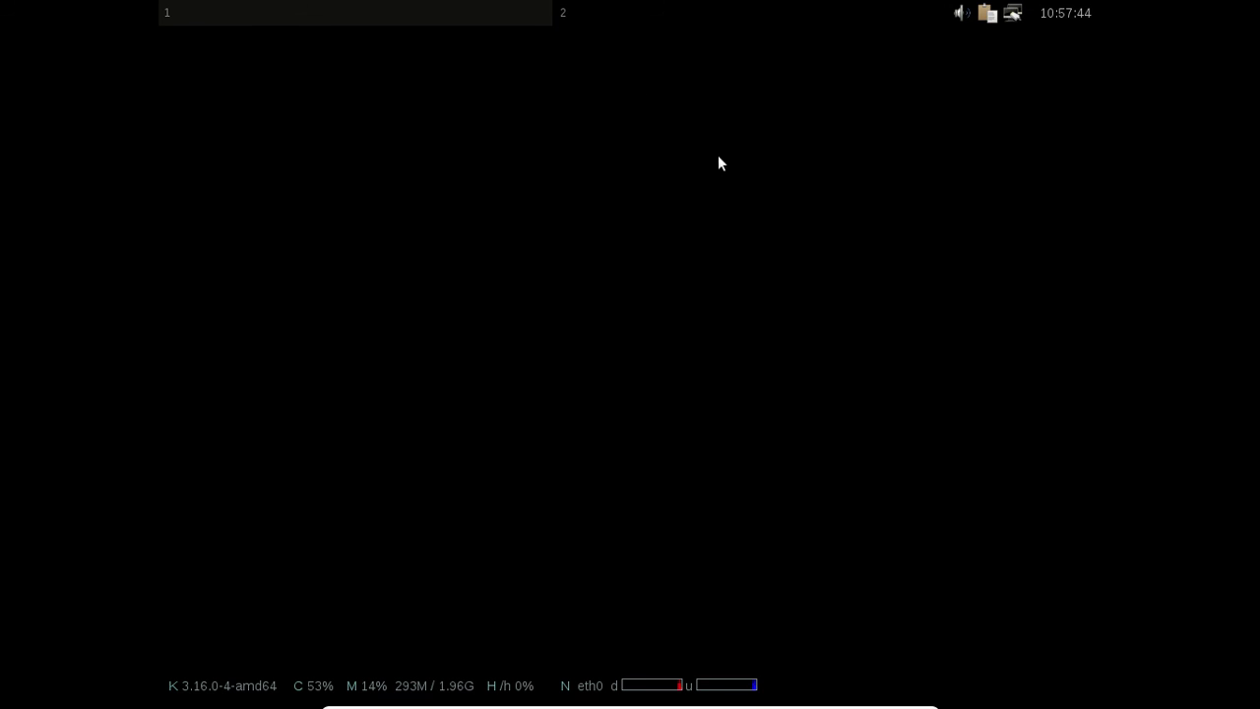
Step: Look through the desktop's application categories, then run system-config-printer to view the configured printers and close its window
right_click(294, 112)
mouse_move(354, 240)
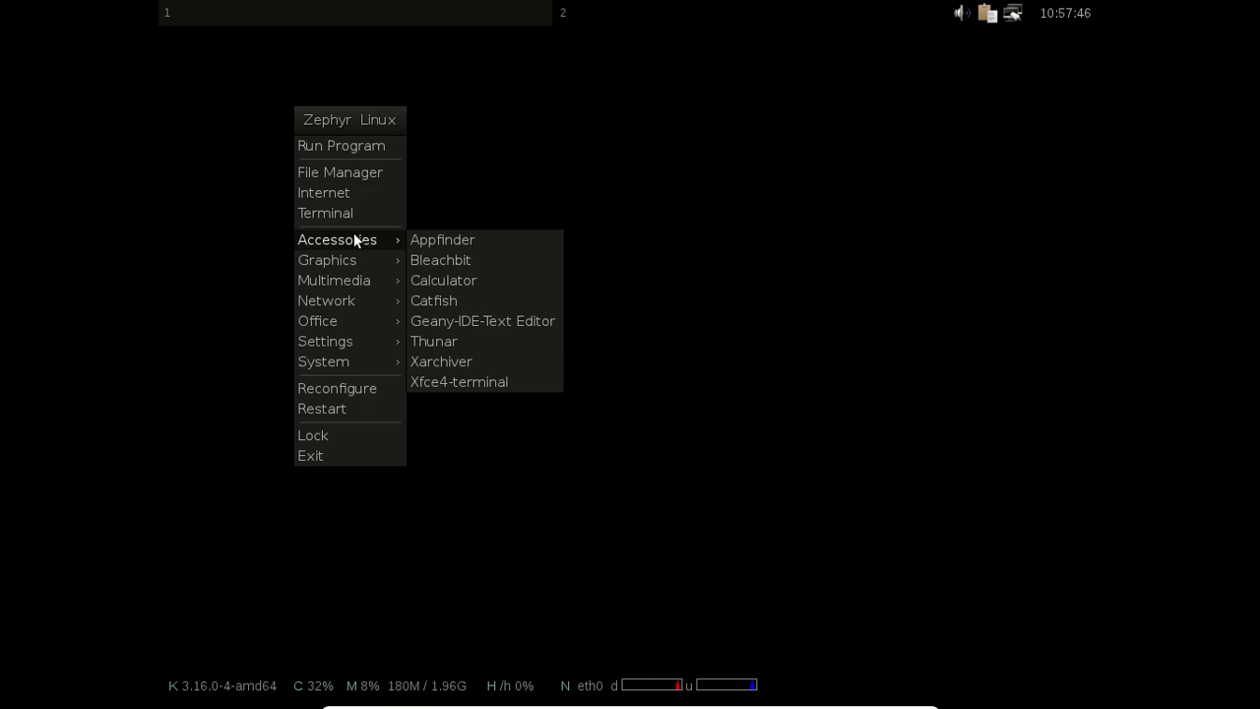
mouse_move(356, 261)
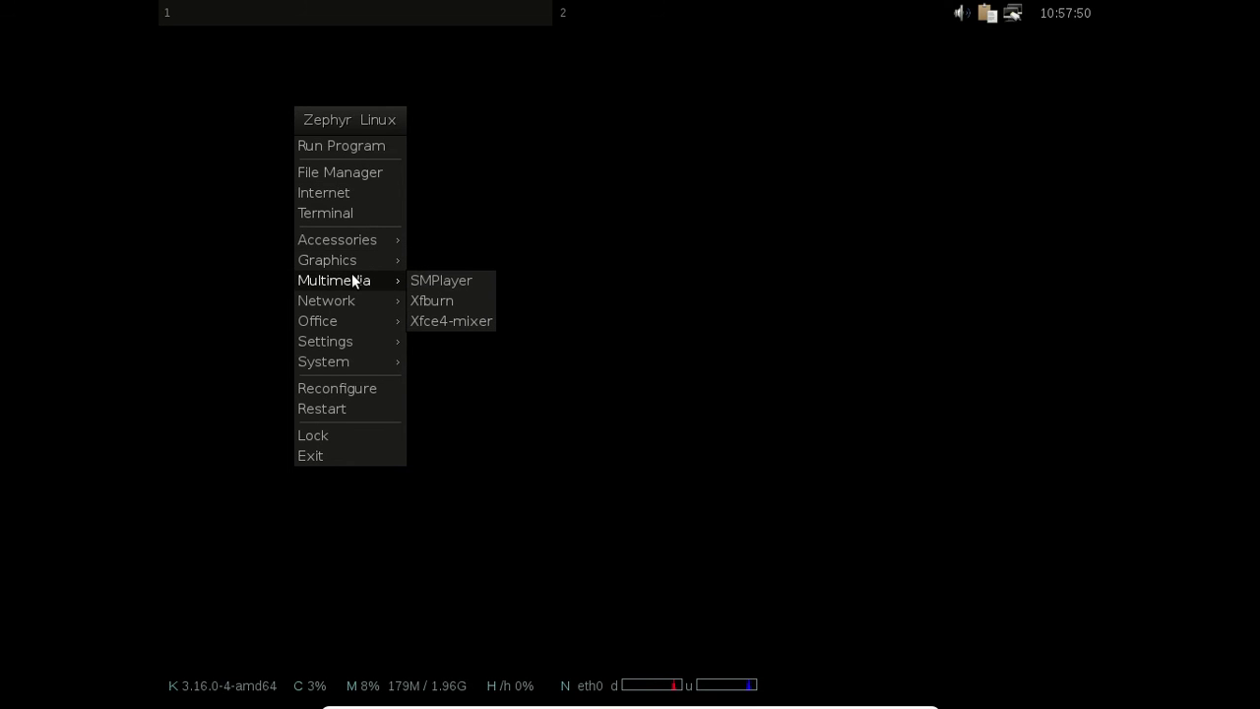
mouse_move(362, 339)
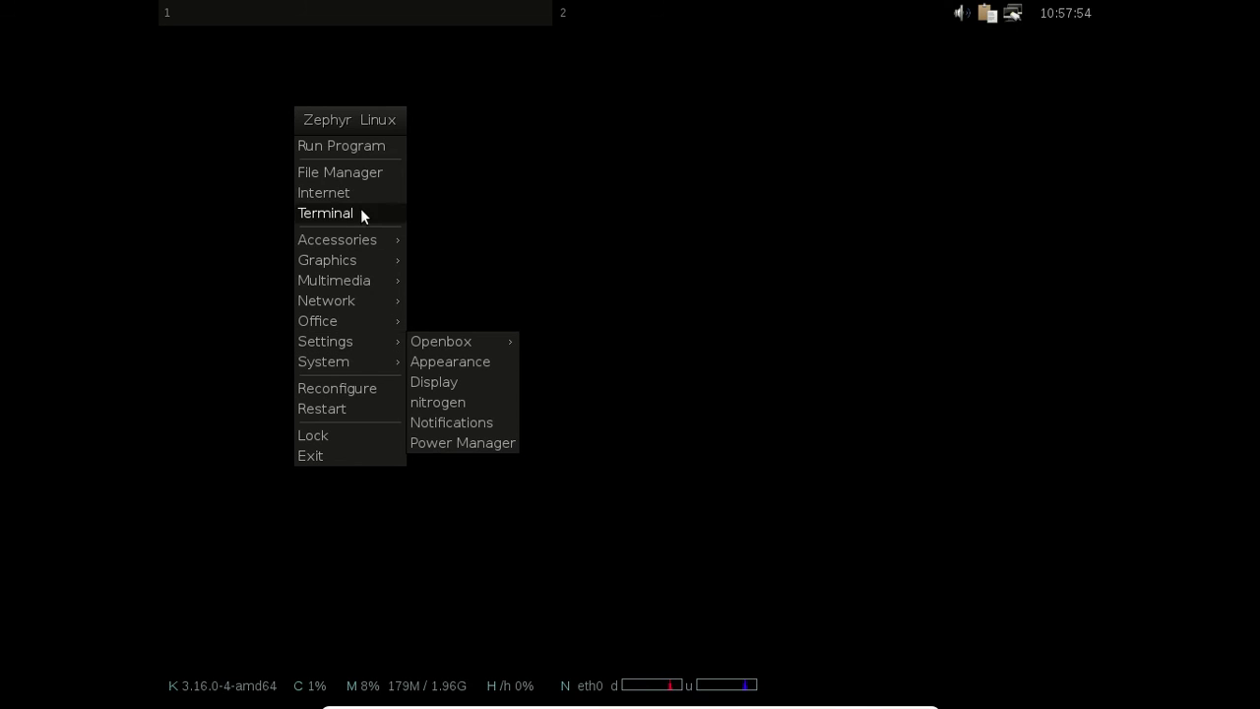
click(345, 148)
text(system-config-printer)
key(Return)
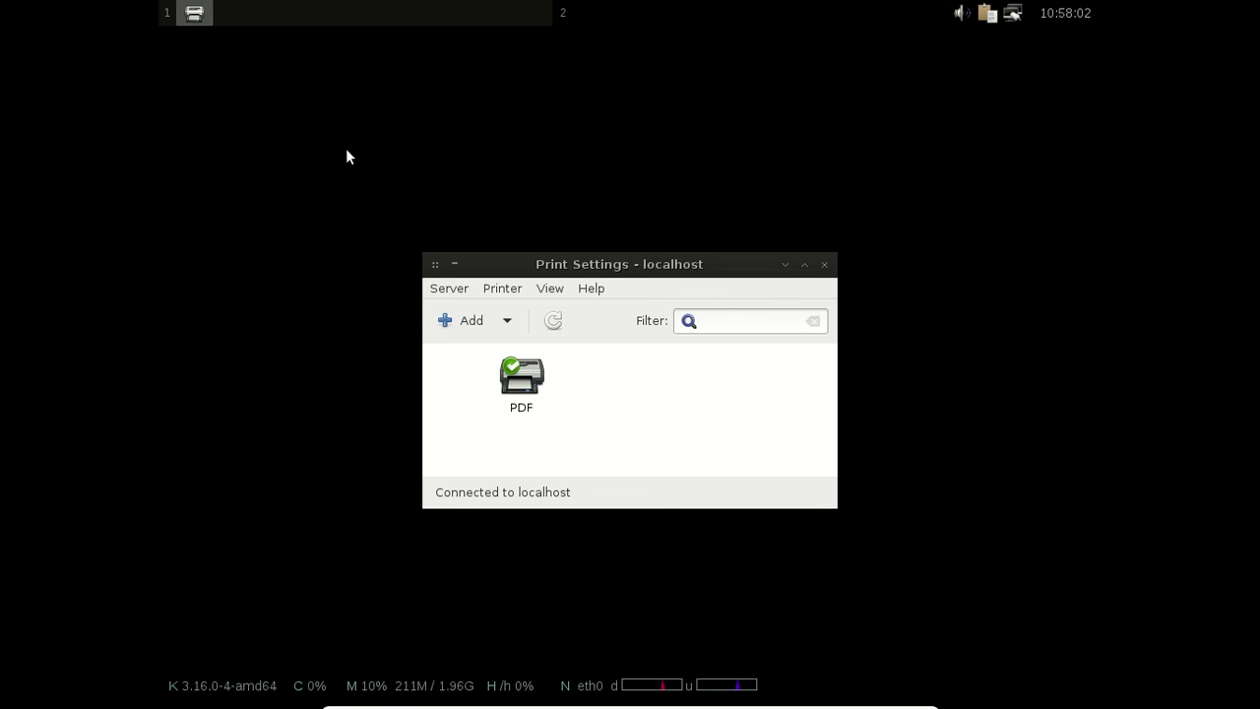
click(823, 267)
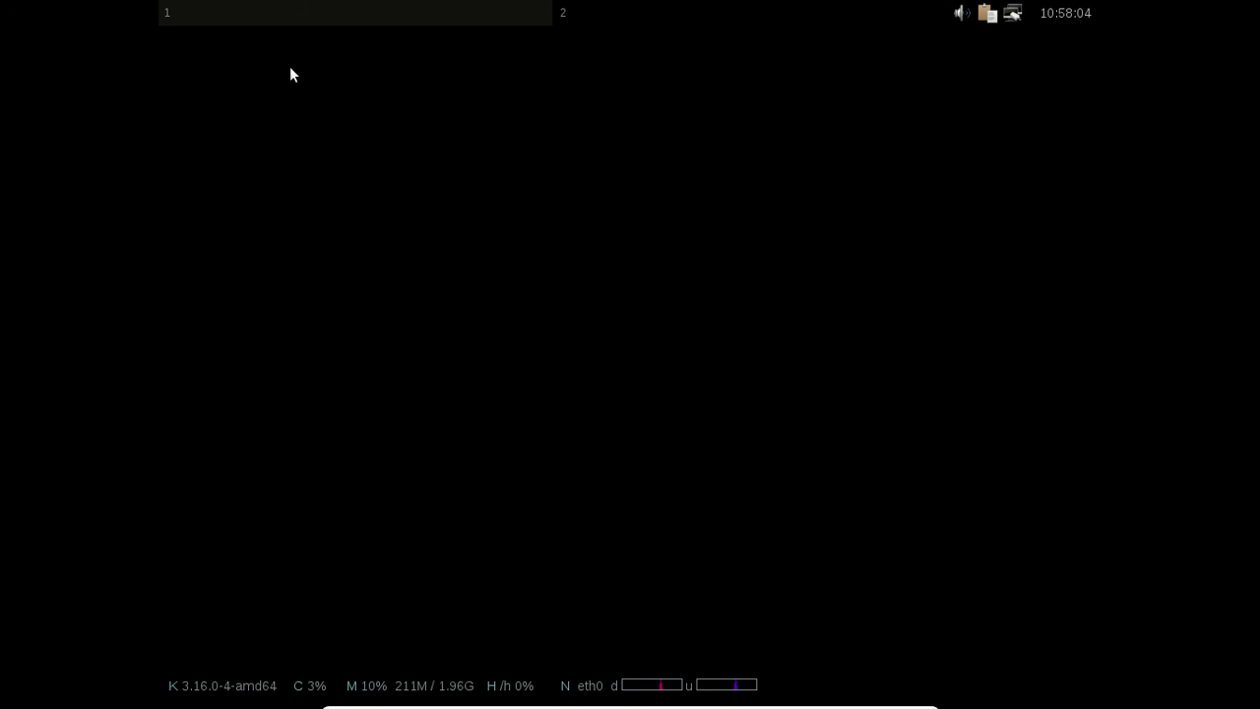
Step: Open a terminal from the home folder in the file manager and start Midnight Commander with mc
right_click(291, 71)
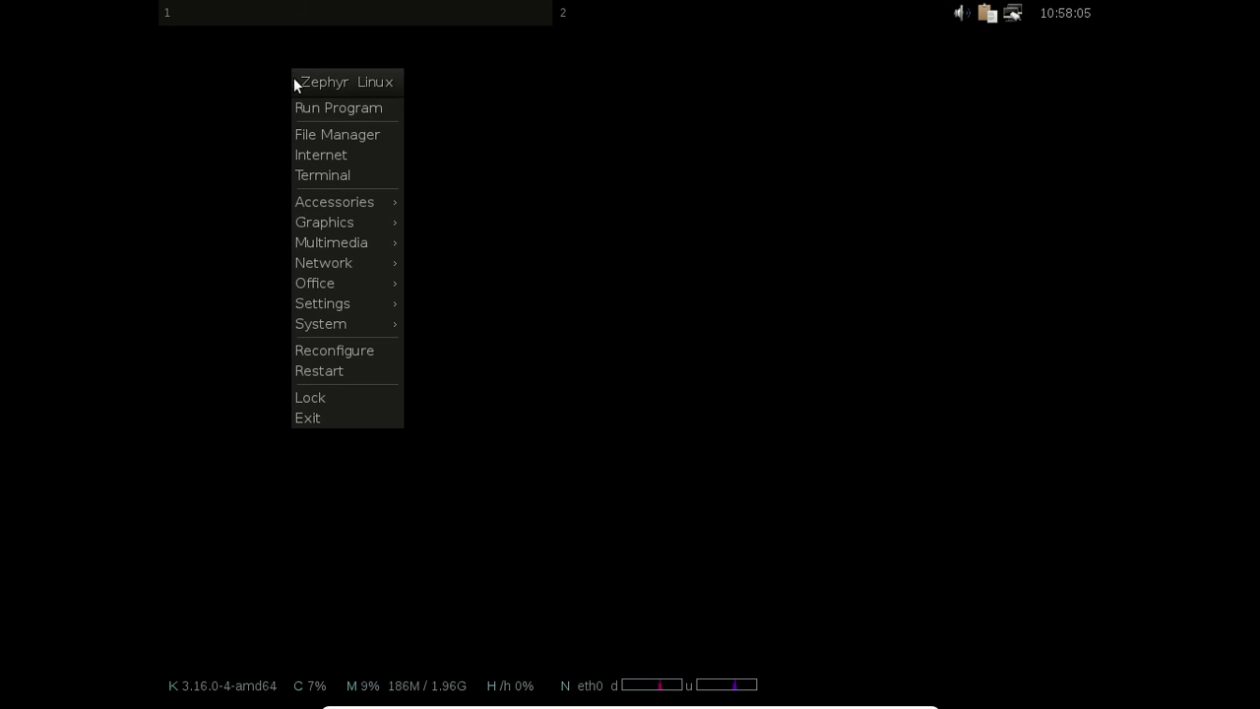
click(333, 158)
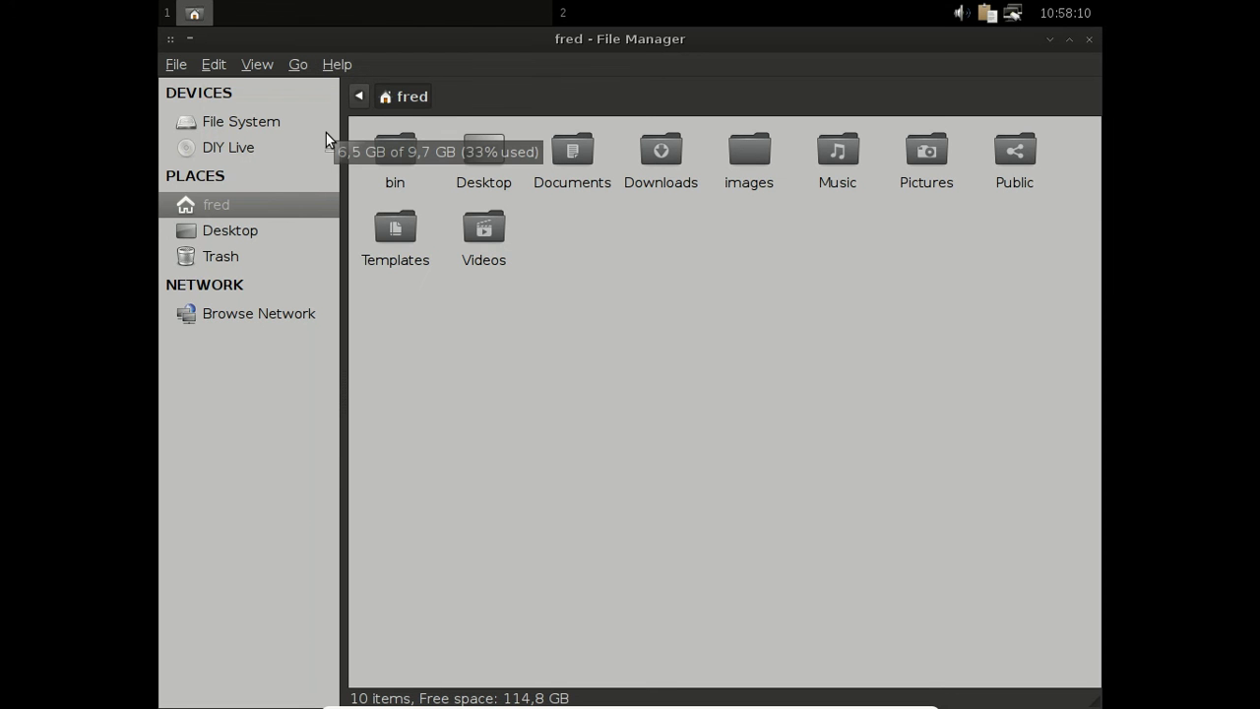
right_click(670, 247)
click(767, 370)
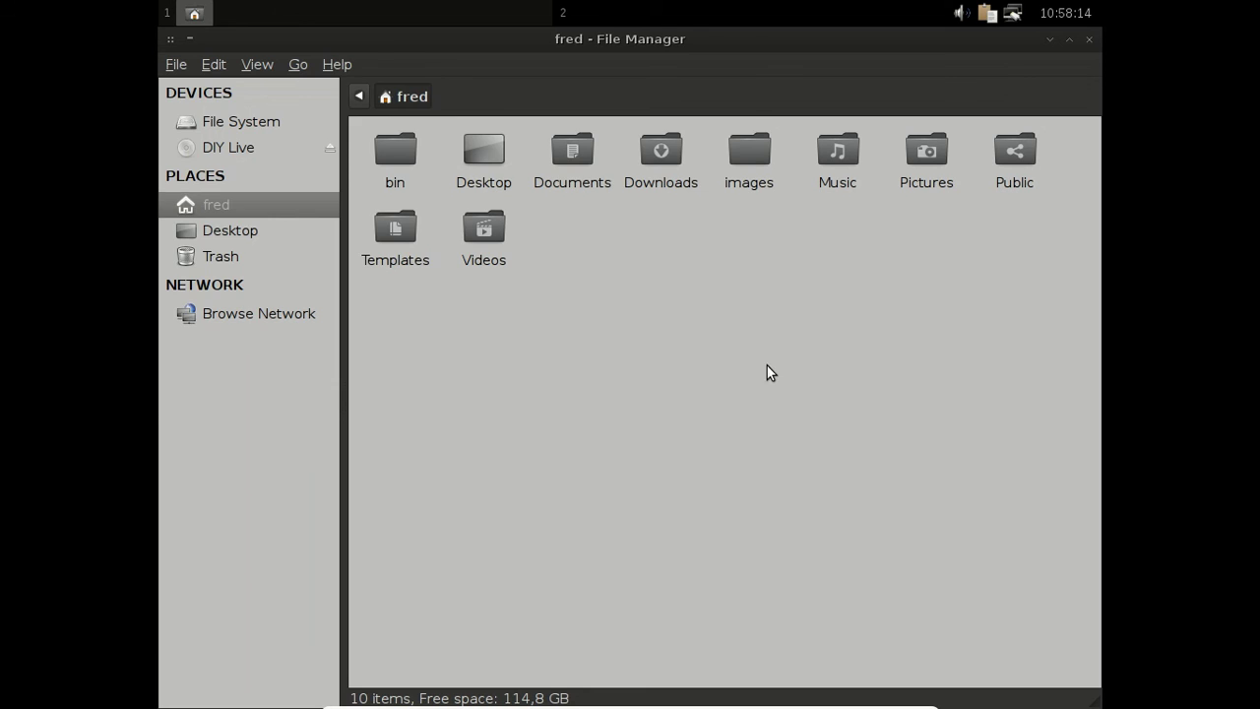
text(mc)
key(Return)
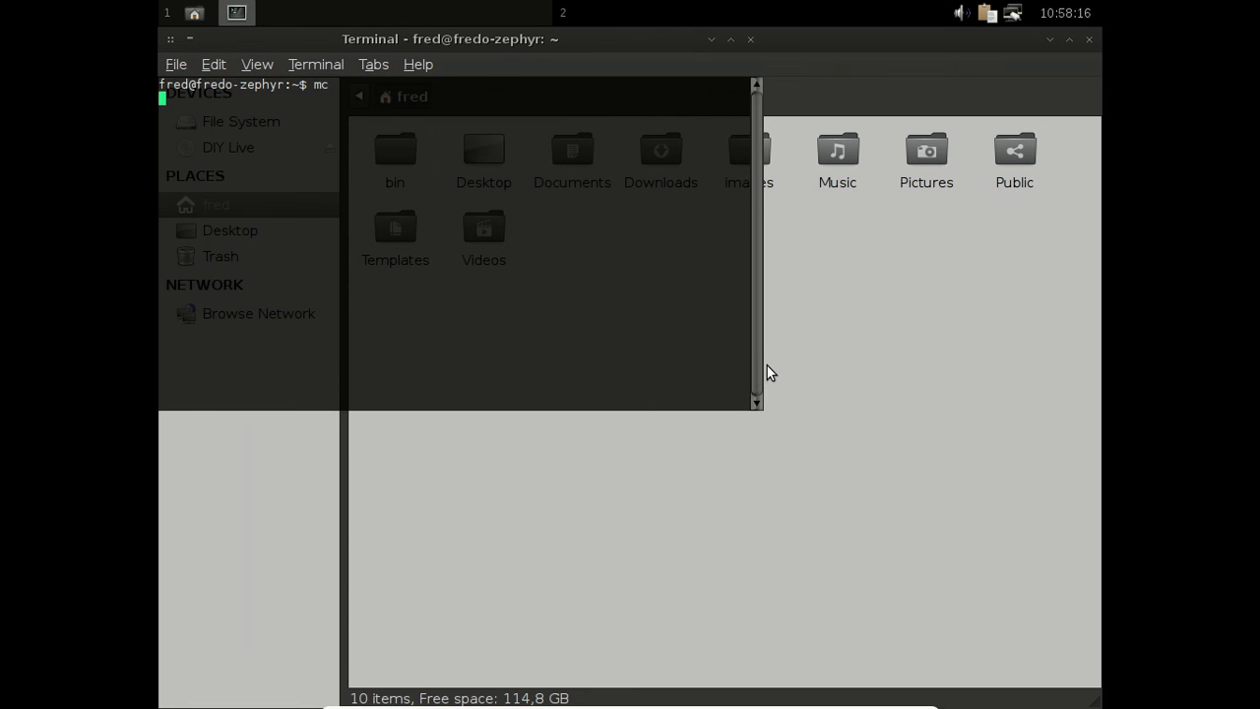
Step: Browse the hidden folders of the home directory in Midnight Commander and enter .config
key(Down)
key(Down)
key(Down)
key(Down)
key(Down)
key(Down)
key(Down)
key(Down)
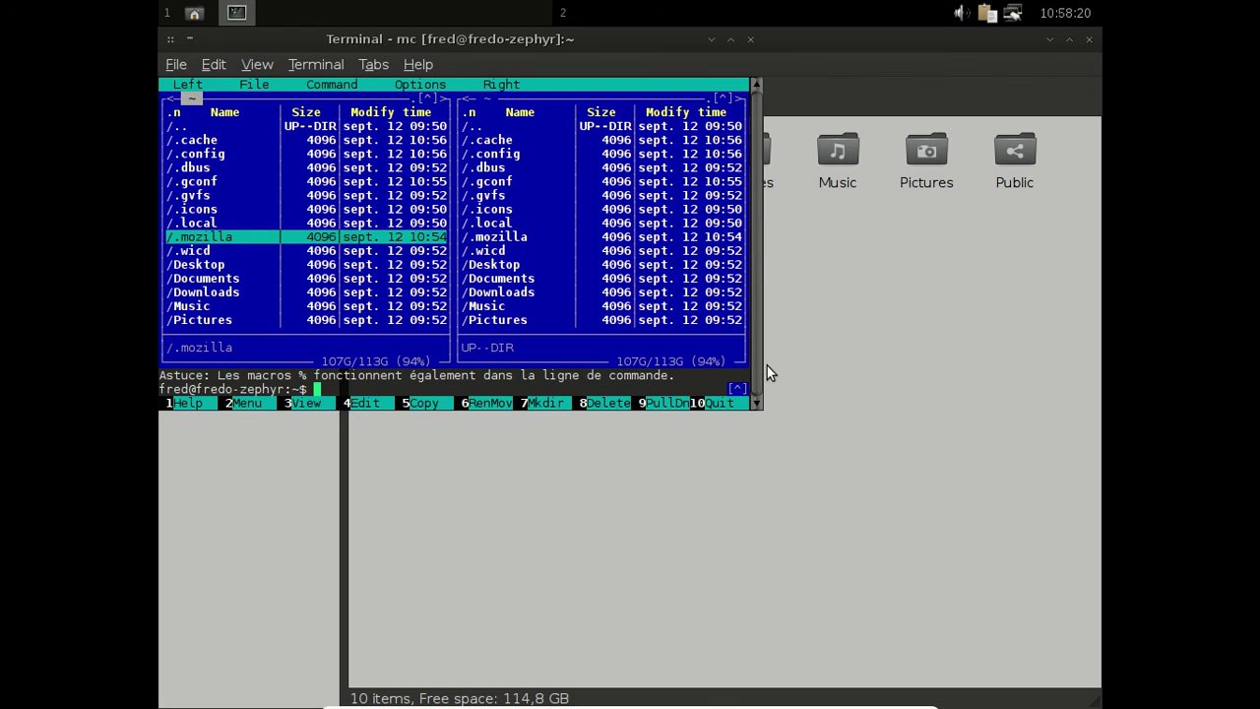
key(Up)
key(Up)
key(Up)
key(Up)
key(Up)
key(Up)
key(Return)
Step: Look through the application configuration folders inside .config
key(Down)
key(Down)
key(Down)
key(Down)
key(Down)
key(Down)
key(Down)
key(Down)
key(Down)
key(Down)
key(Down)
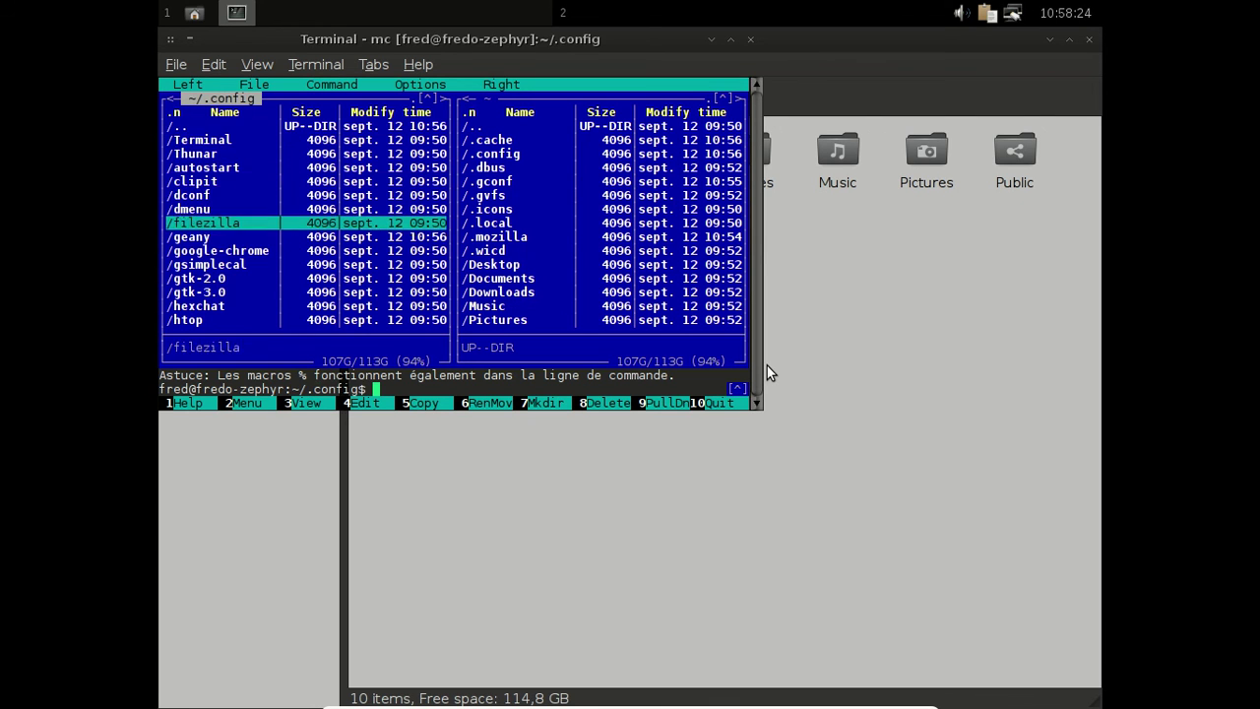
key(Page_Down)
key(Page_Up)
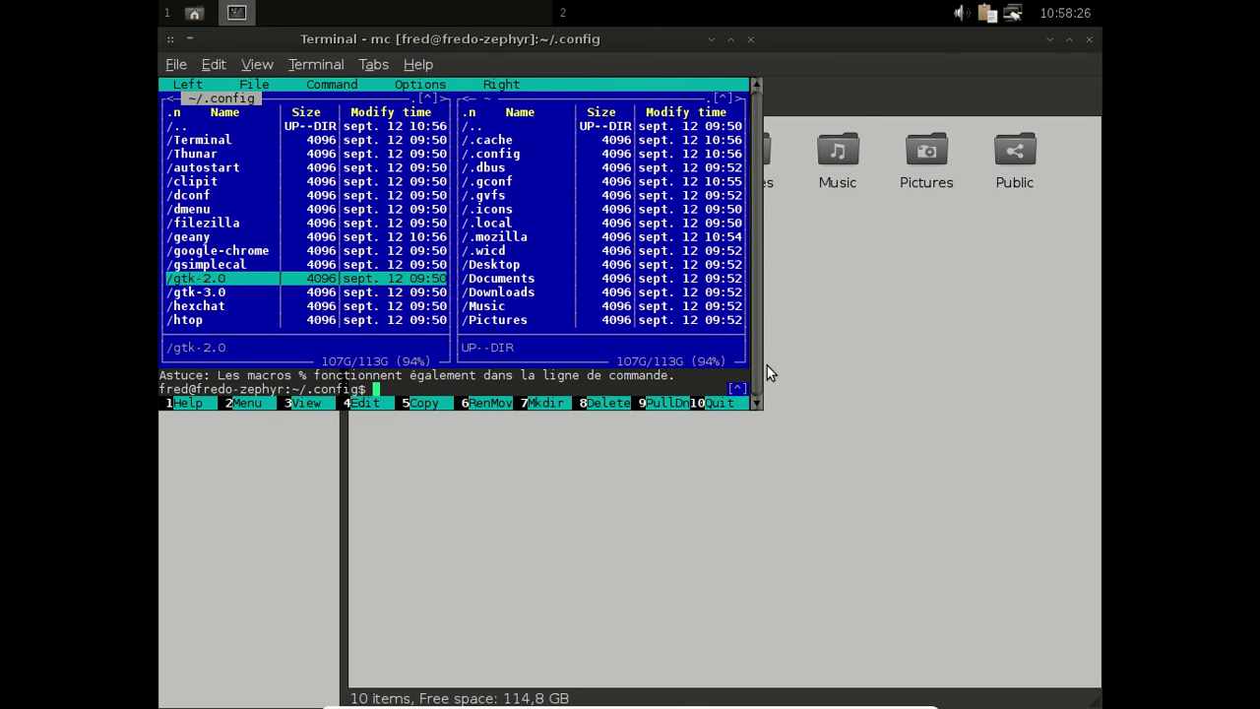
key(Up)
key(Up)
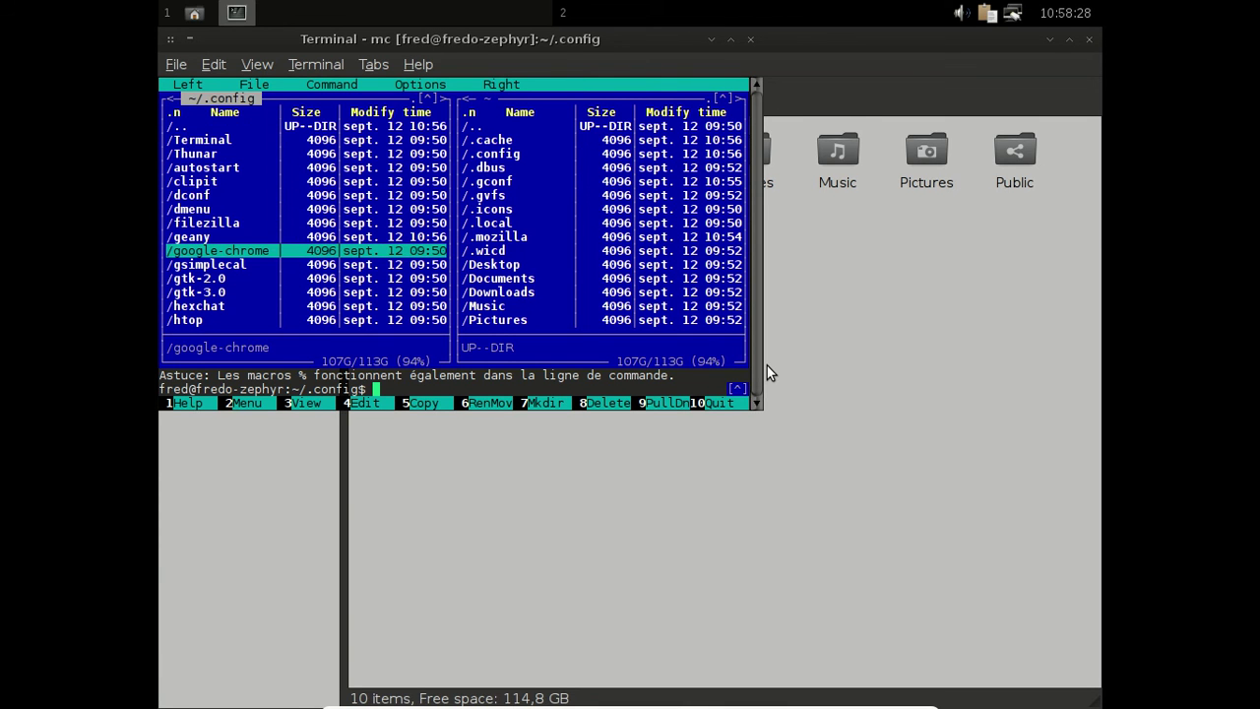
key(Down)
key(Down)
key(Down)
key(Down)
key(Down)
key(Down)
key(Down)
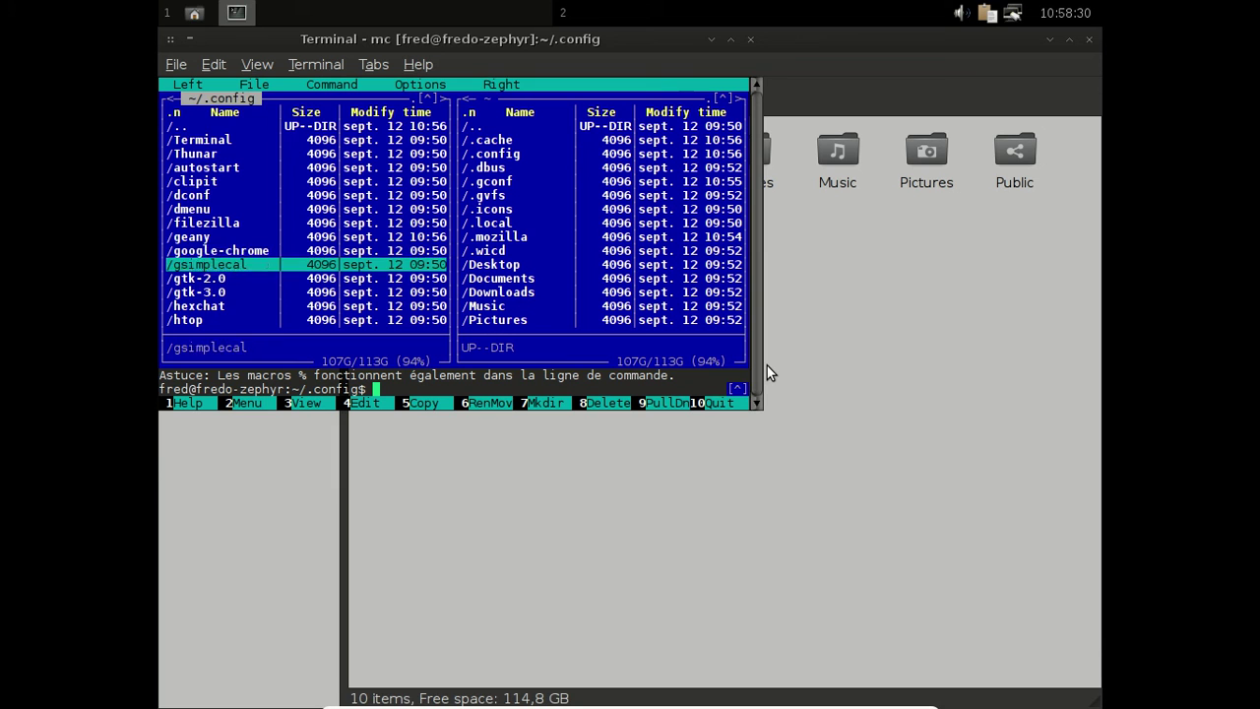
Step: Browse the .config folder down to user-dirs.locale and view the file's contents
key(Down)
key(Down)
key(Down)
key(Down)
key(Down)
key(Down)
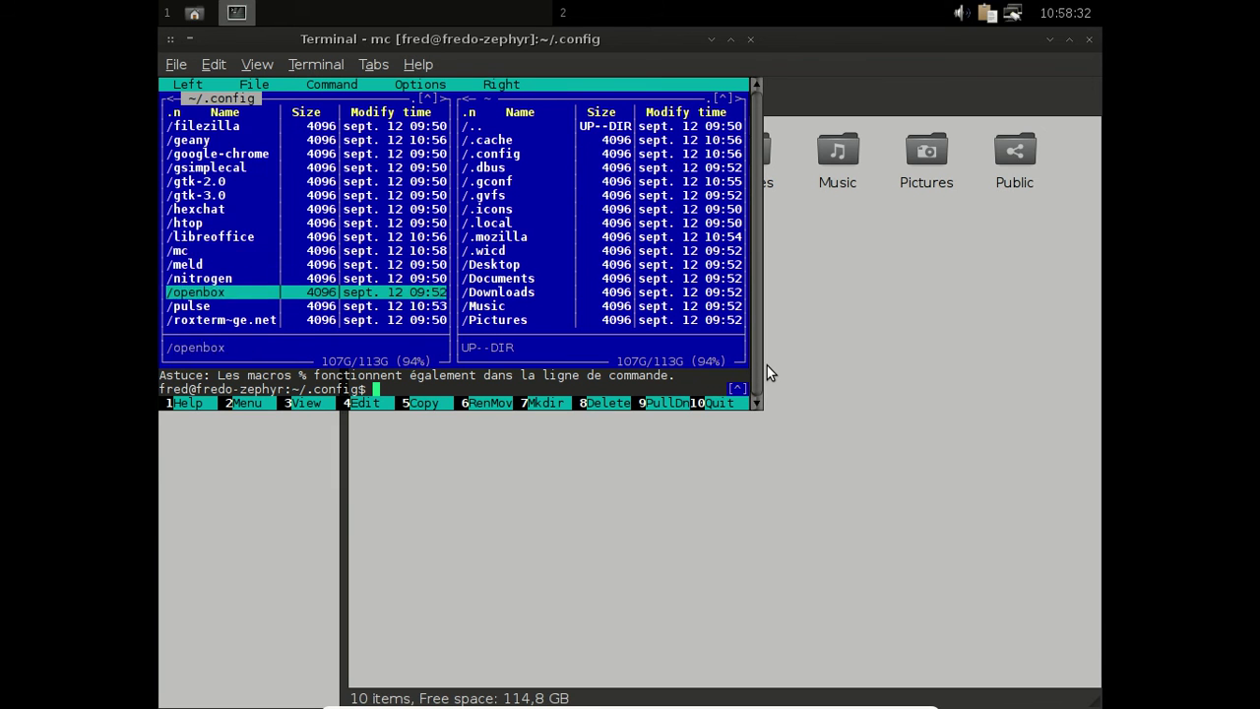
key(Down)
key(Down)
key(Down)
key(Down)
key(Down)
key(Down)
key(Down)
key(Down)
key(Down)
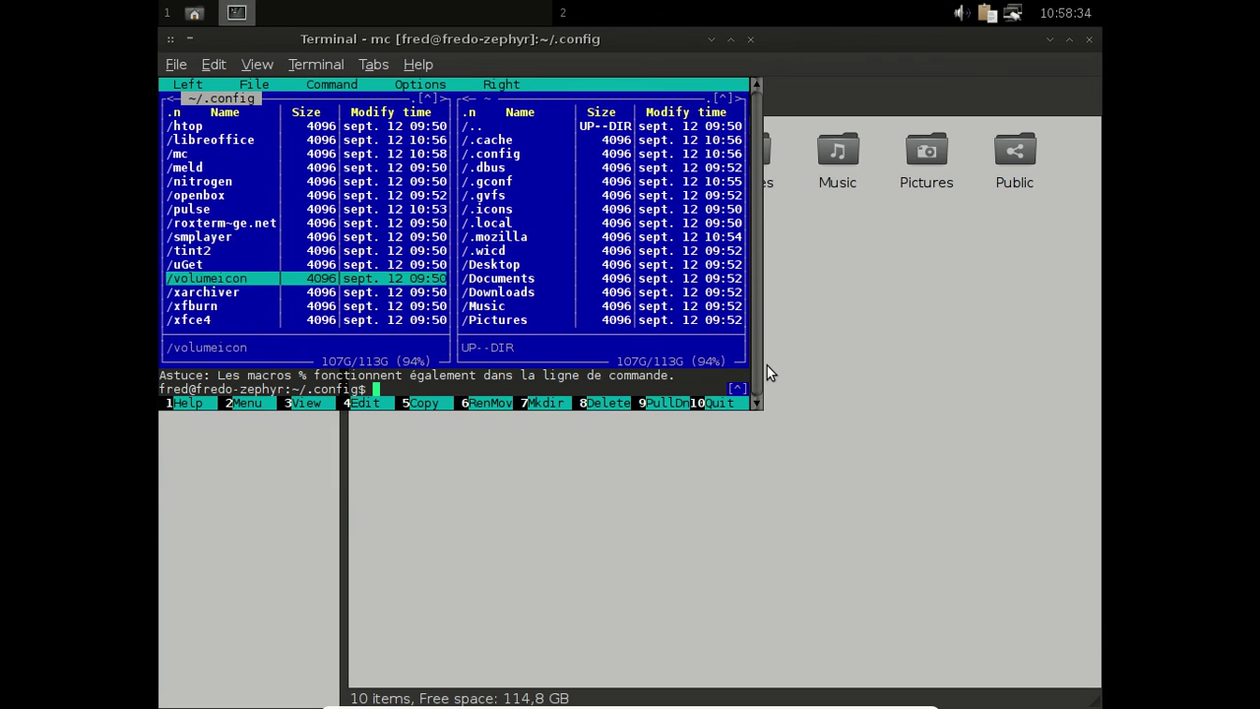
key(Down)
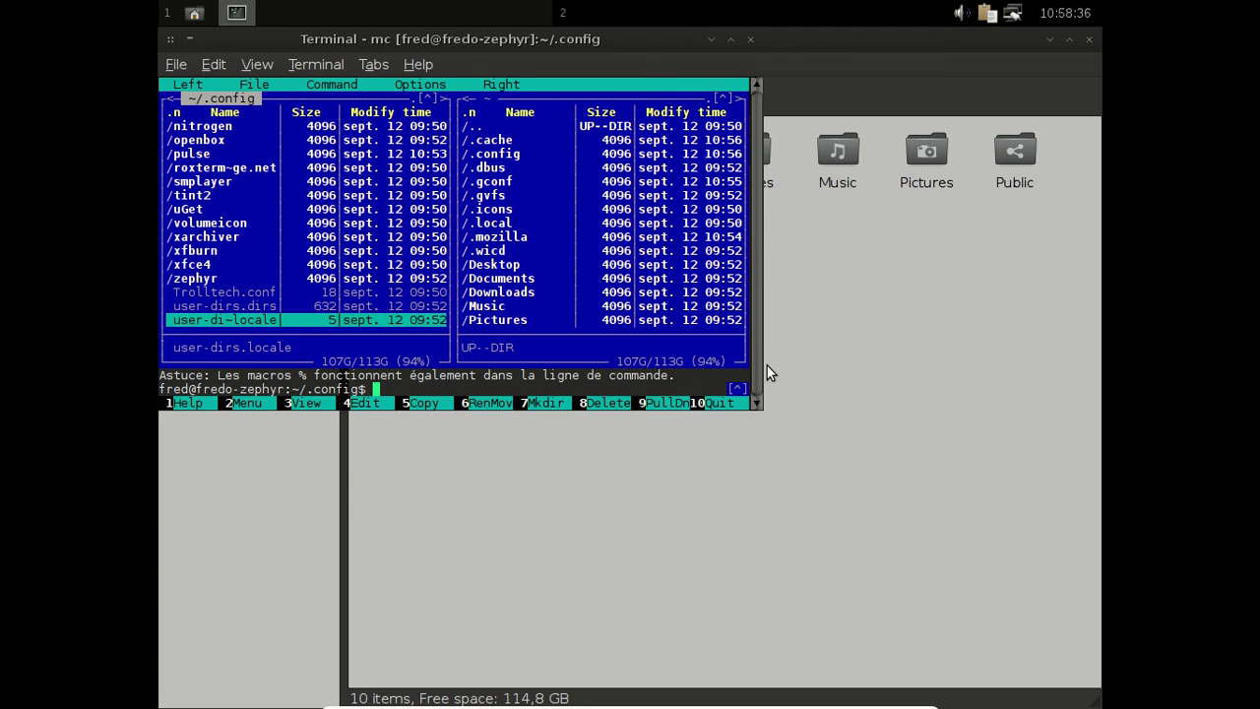
key(F3)
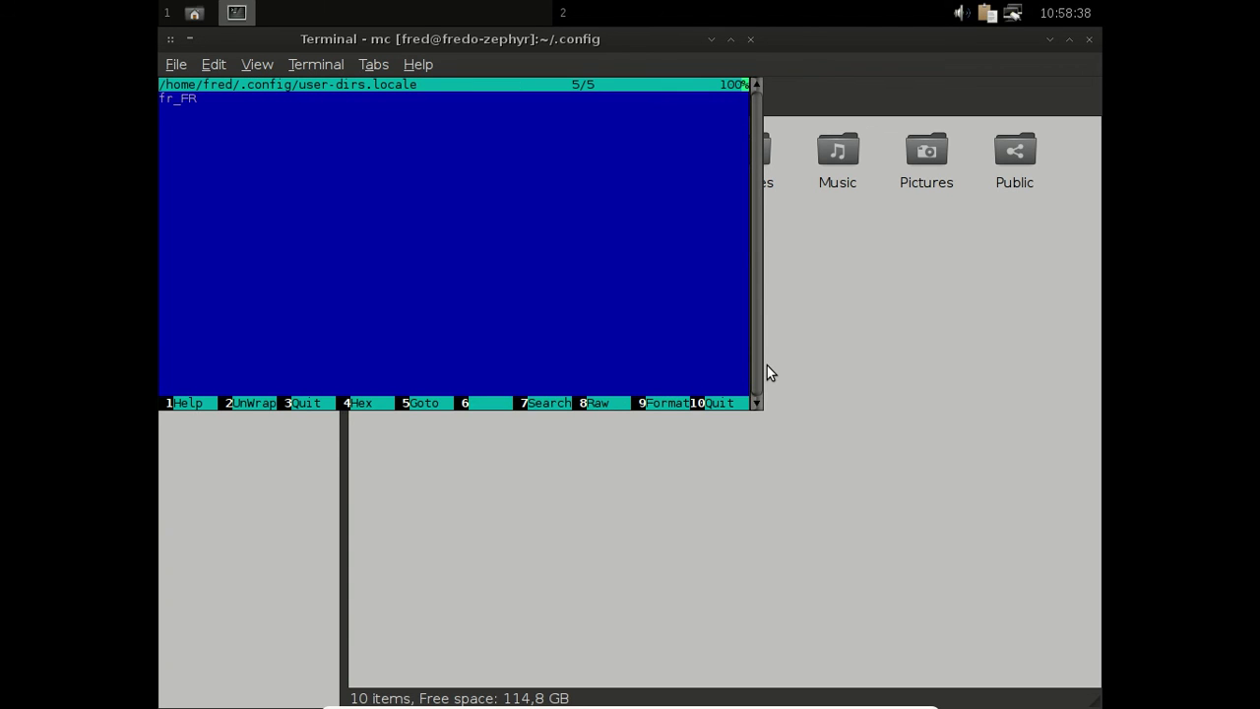
click(694, 404)
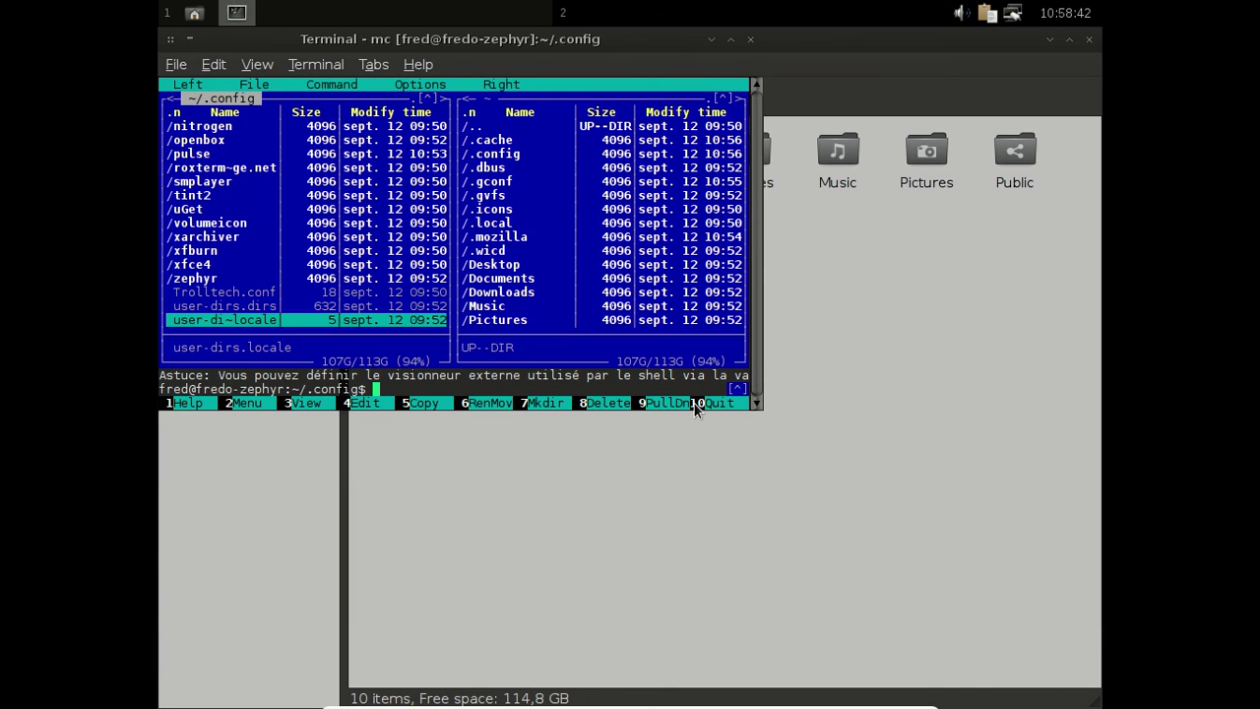
Step: Close the file manager and Midnight Commander, and display the language settings with the locale command
click(1091, 38)
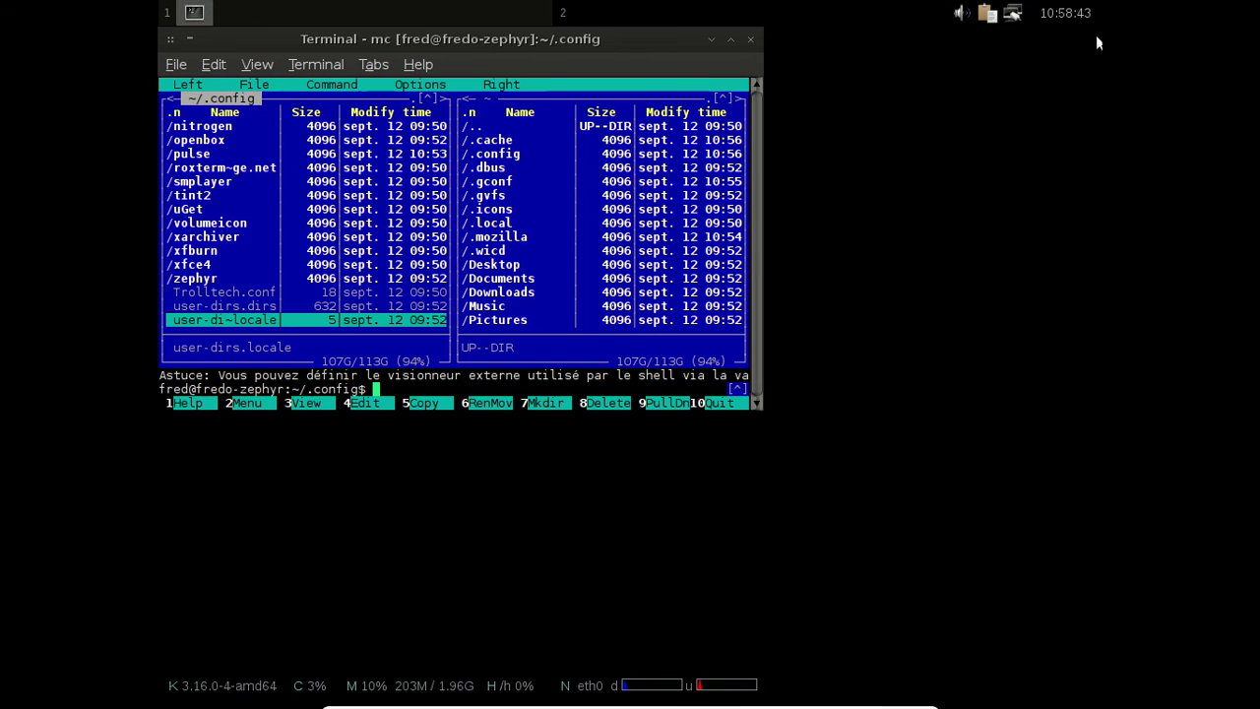
click(706, 402)
text(locale)
key(Return)
Step: Run xdg-user-dirs-update to refresh the user folders and list the home directory with ls
text(sdg-us)
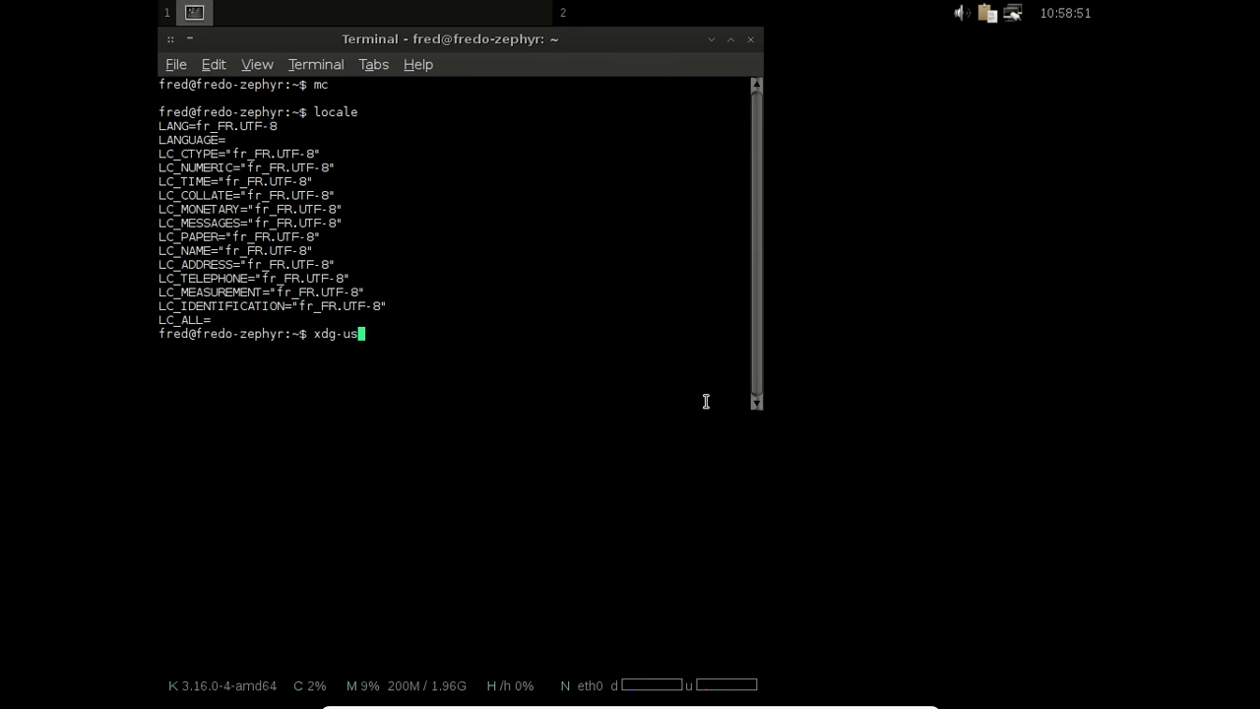
key(Tab)
text(s-)
key(Tab)
key(Return)
text(ls)
key(Return)
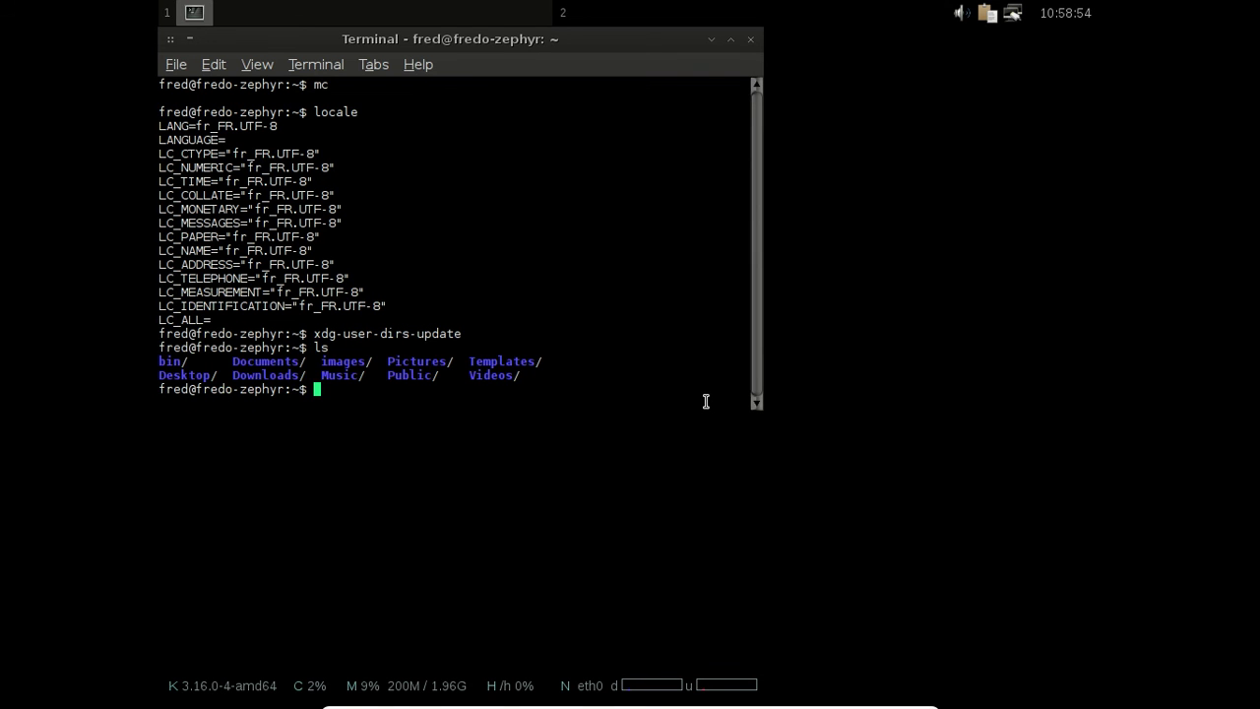
Step: Restart Midnight Commander with mc and enter the .config folder of the home directory
text(mc)
key(Return)
key(Down)
key(Down)
key(Down)
key(Down)
key(Down)
key(Down)
key(Down)
key(Down)
key(Down)
key(Down)
key(Down)
key(Down)
key(Up)
key(Up)
key(Up)
key(Up)
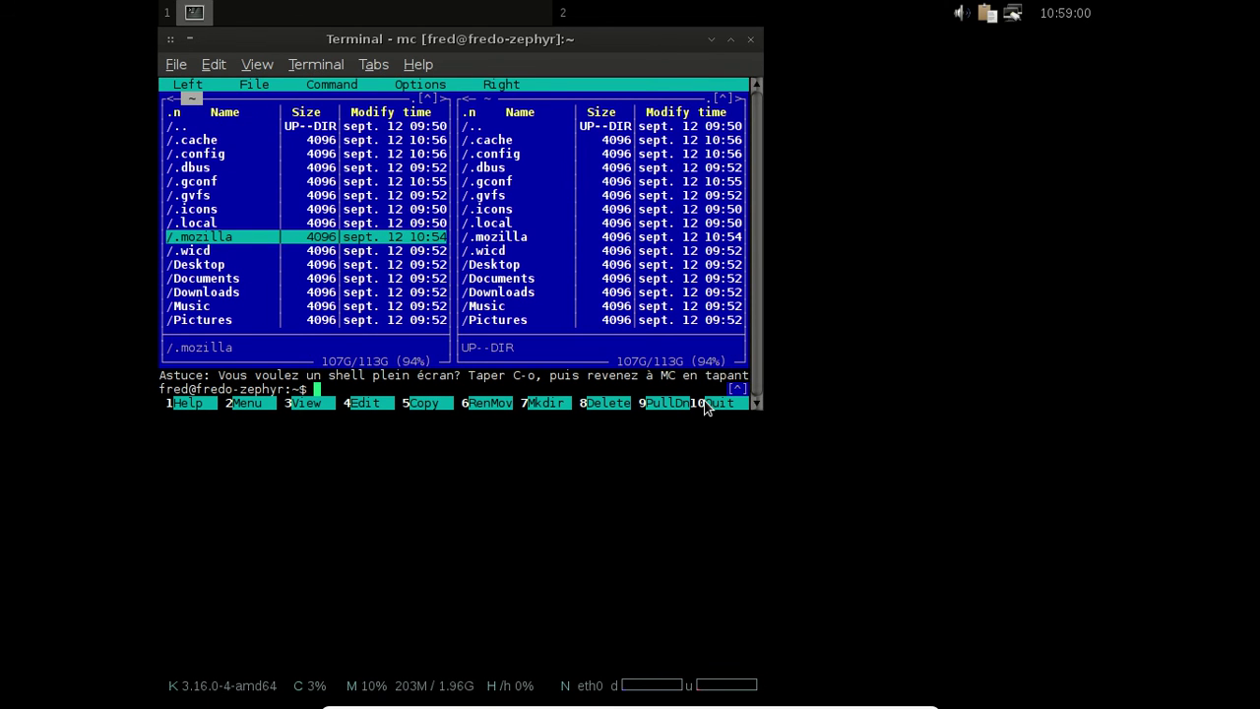
key(Up)
key(Up)
key(Up)
key(Up)
key(Up)
key(Up)
key(Up)
key(Down)
key(Return)
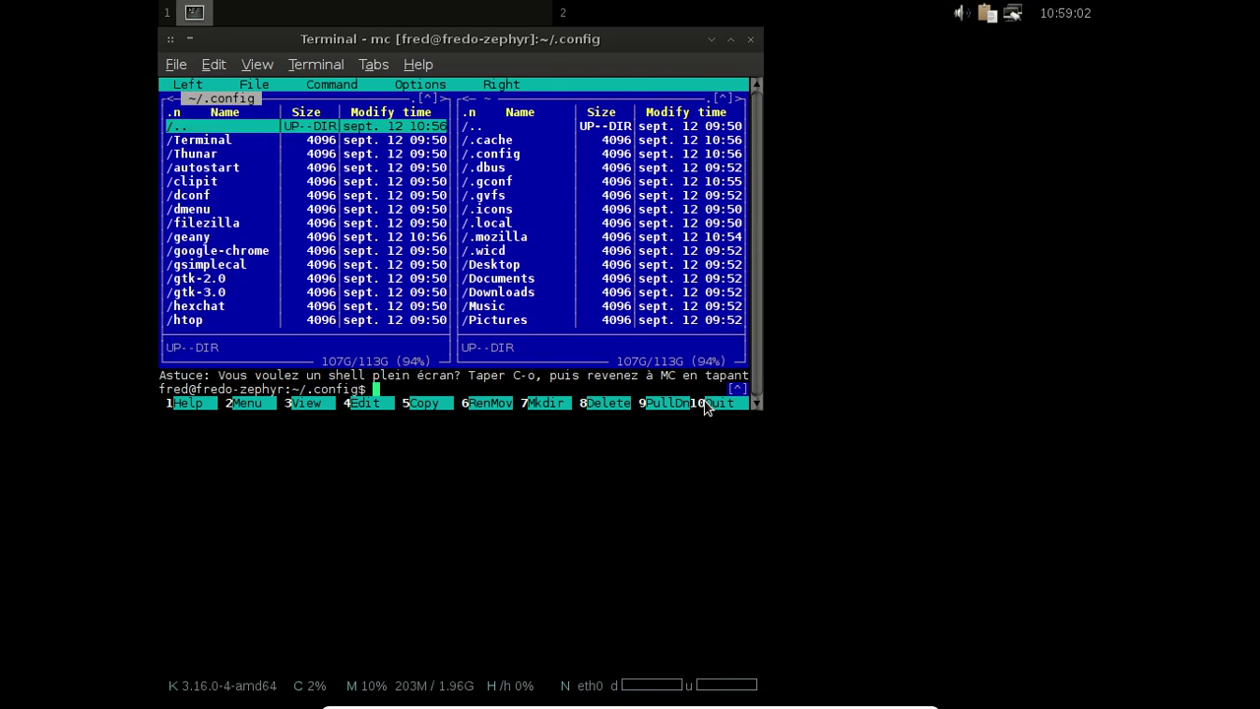
Step: Move user-dirs.dirs out of .config into the home directory shown in the other file pane
key(Down)
key(Down)
key(Page_Down)
key(Page_Down)
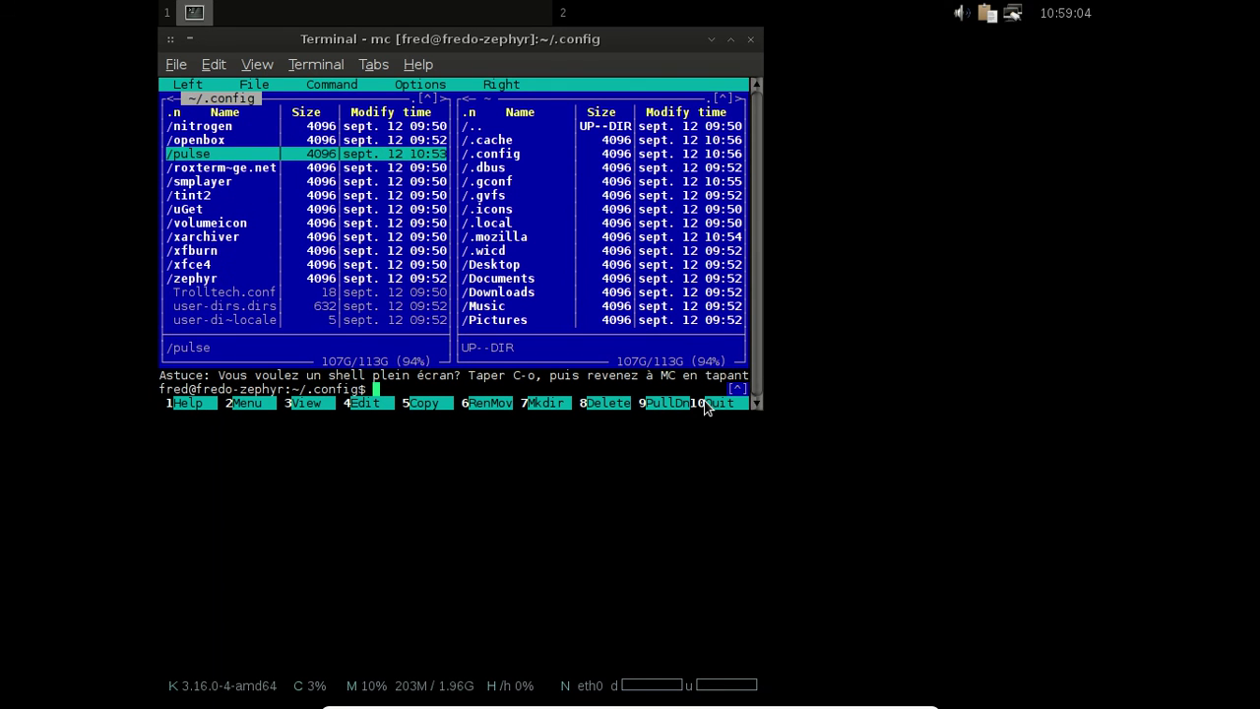
key(Down)
key(Down)
key(Down)
key(Down)
key(Down)
key(Down)
key(Down)
key(Down)
key(Down)
key(Down)
key(Down)
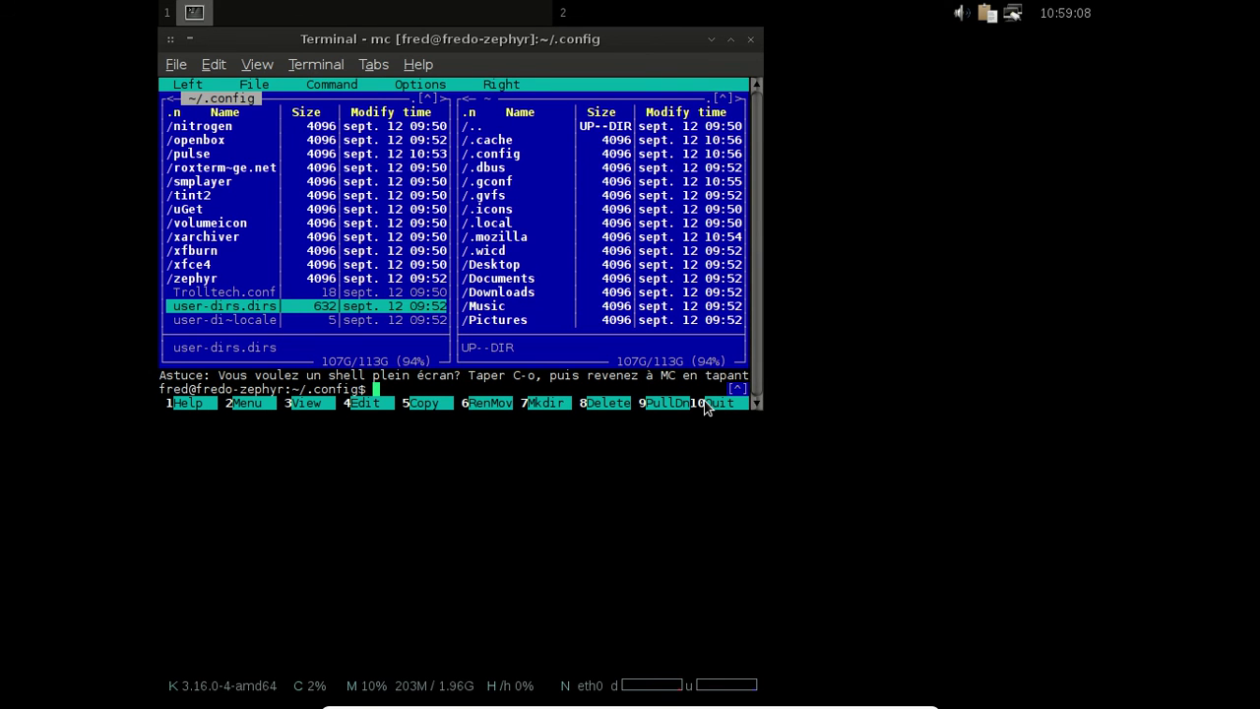
key(Tab)
key(Page_Down)
key(Page_Down)
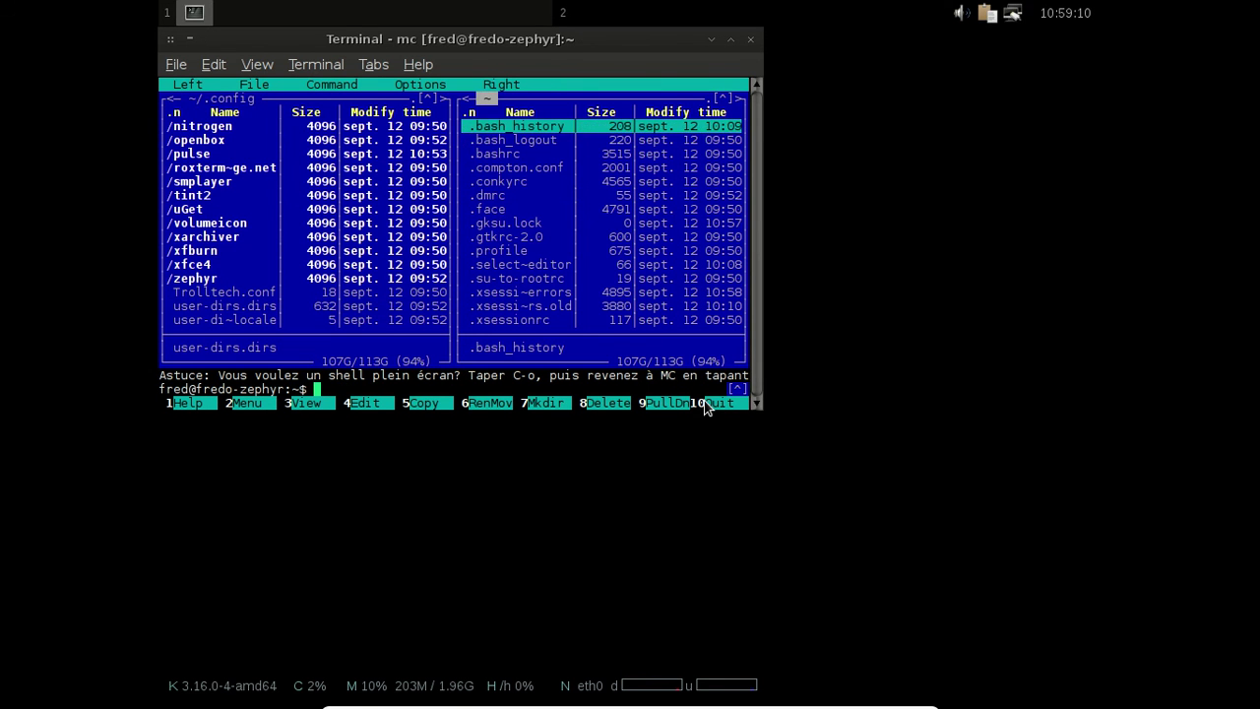
key(Tab)
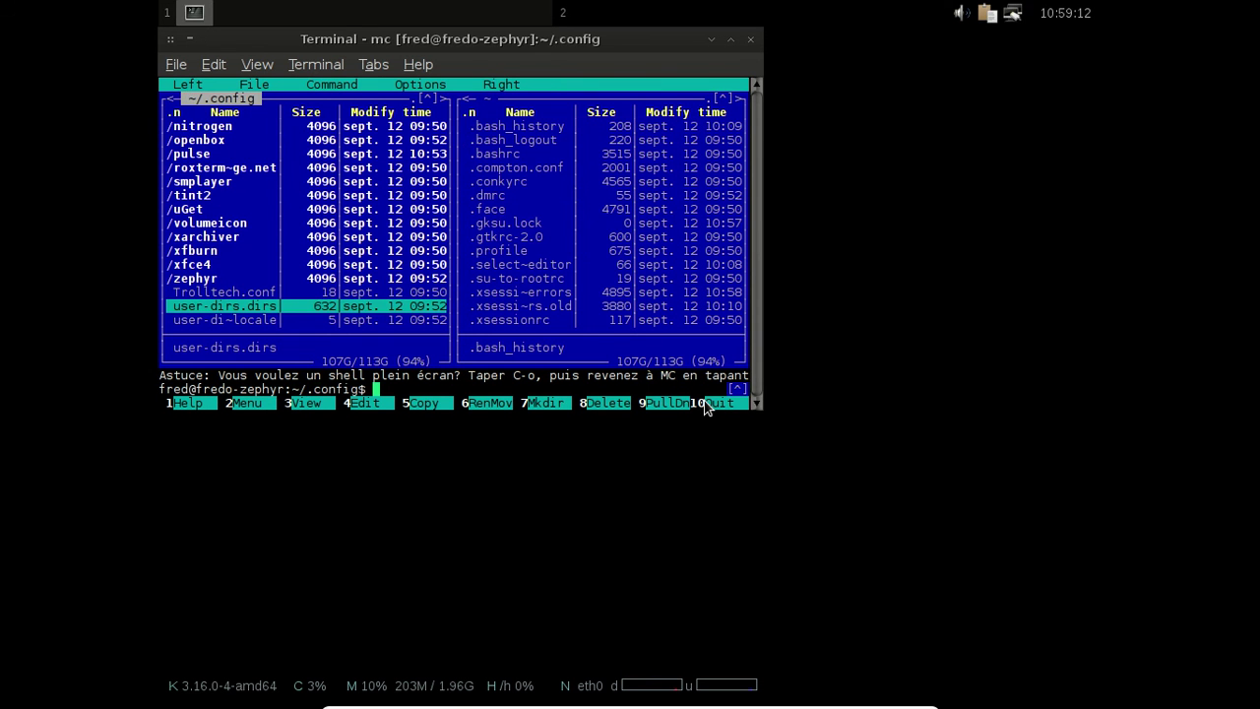
key(F8)
key(Return)
text(cd)
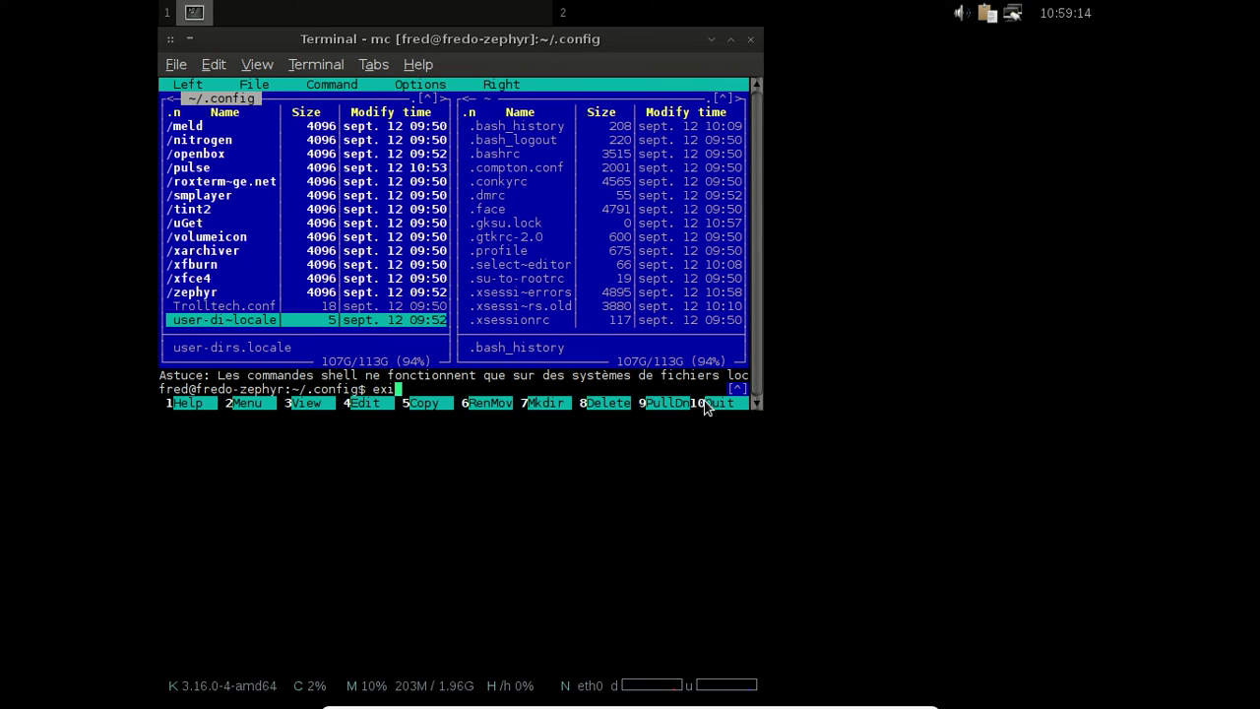
key(BackSpace)
key(BackSpace)
key(BackSpace)
key(Tab)
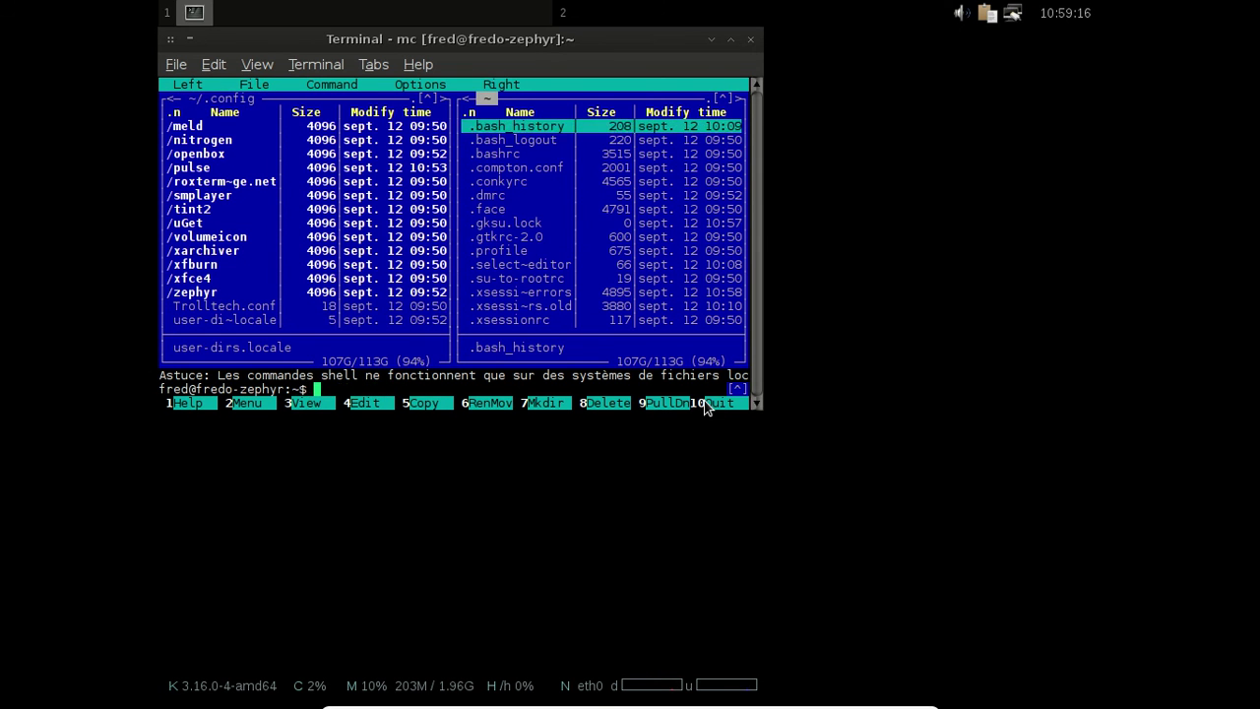
key(Page_Up)
key(Down)
key(Down)
key(Down)
key(Down)
key(Down)
key(Down)
key(Down)
key(Down)
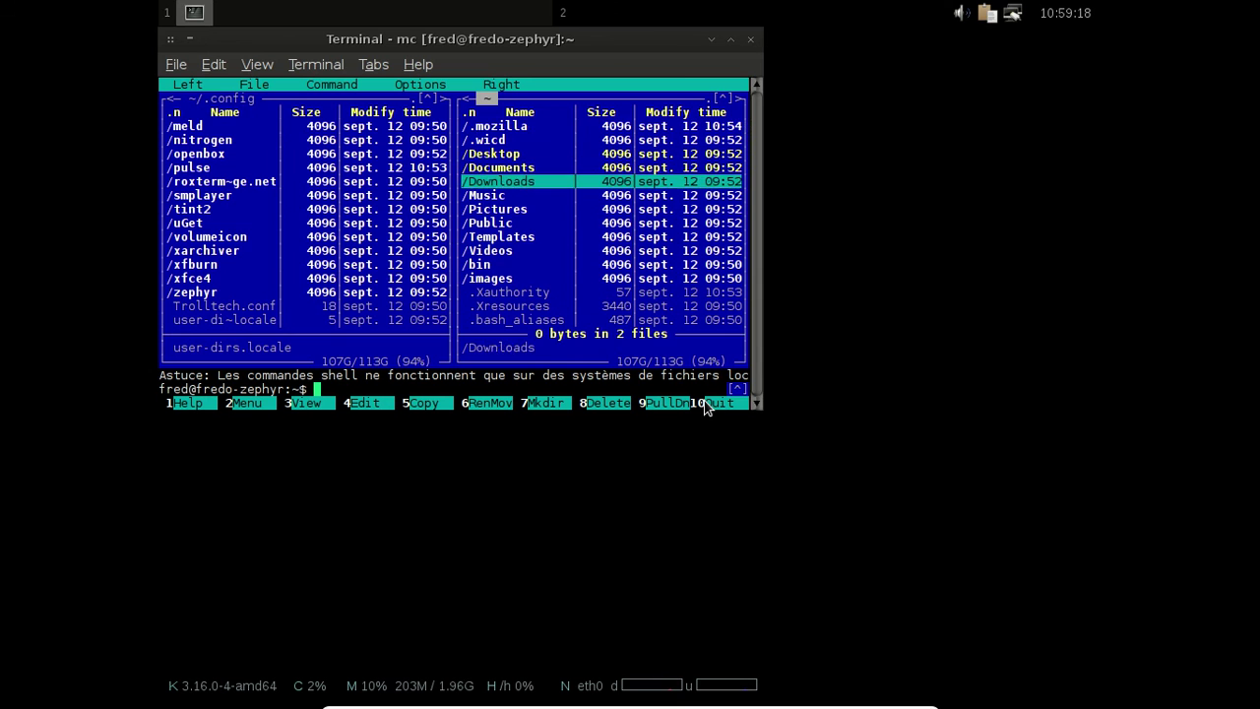
key(Down)
key(Down)
key(Down)
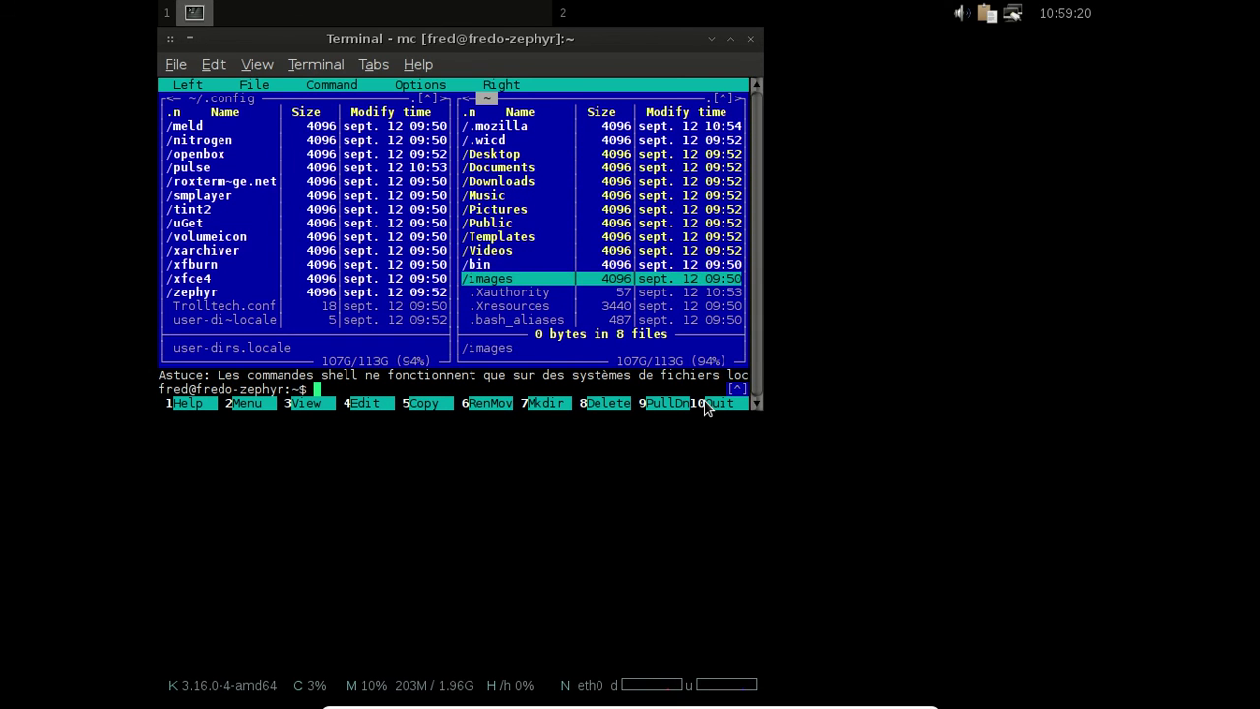
key(Up)
key(Up)
key(Down)
key(Down)
key(Return)
key(Return)
Step: Mark the Desktop, Documents, Downloads, Music, Pictures, Public, Templates and Videos folders in the home directory and delete them
key(Up)
key(Up)
key(Up)
key(Up)
key(Up)
key(Up)
key(Up)
key(Up)
key(Up)
key(Up)
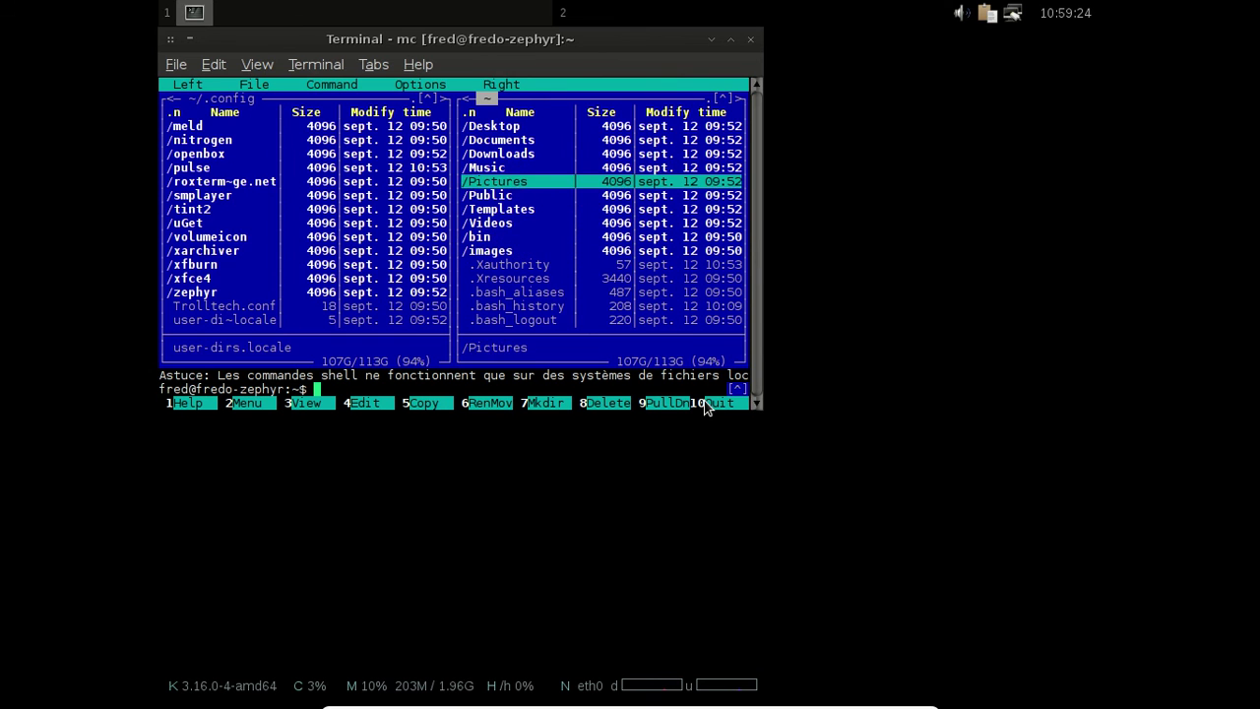
key(Down)
key(Down)
key(Up)
key(Down)
key(Up)
key(Down)
key(Down)
key(Down)
key(Down)
key(Down)
key(Down)
key(Down)
key(Down)
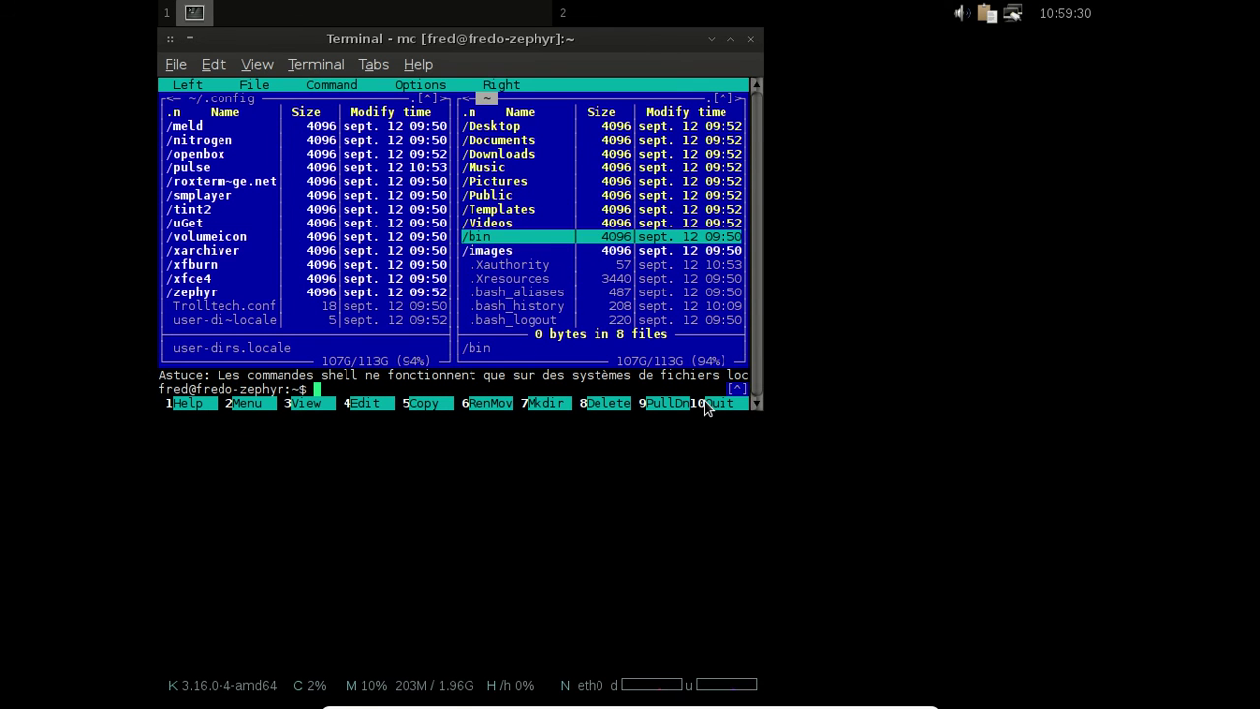
key(Up)
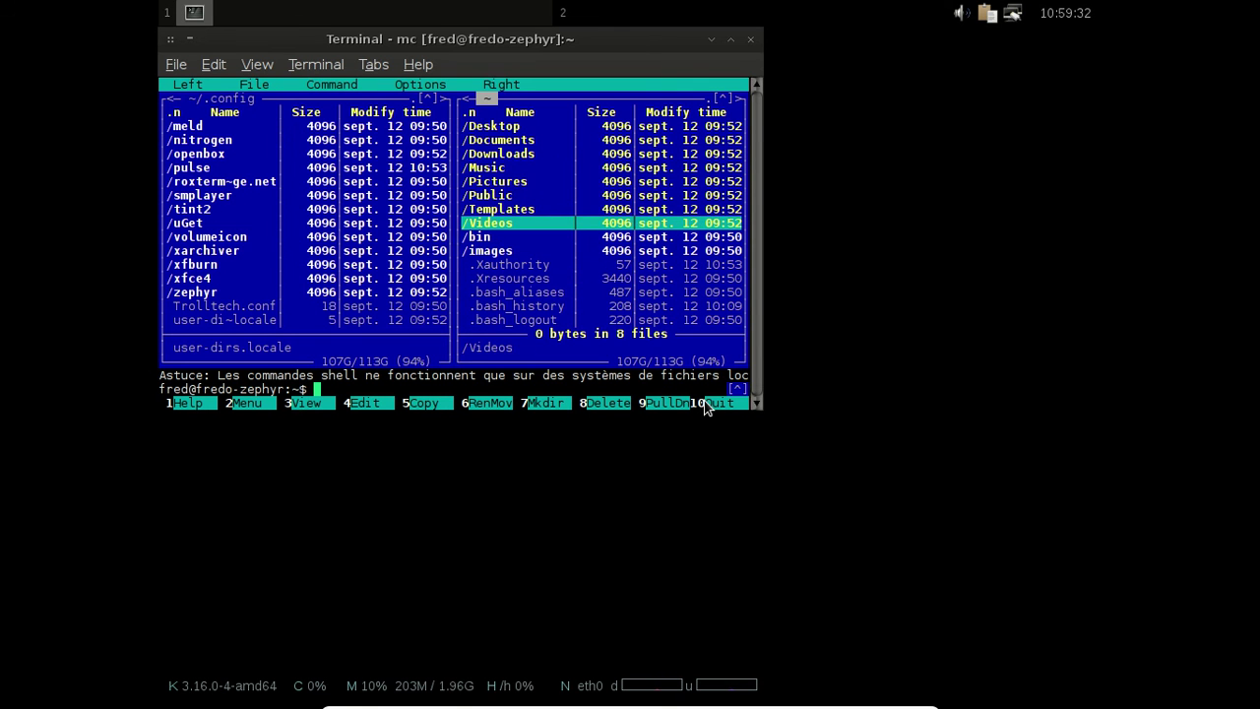
key(Down)
key(Down)
key(Down)
key(Down)
key(Down)
key(Down)
key(Down)
key(Down)
Step: Leave Midnight Commander, rerun xdg-user-dirs-update with a new ls of the home directory, and exit the terminal
text(exit)
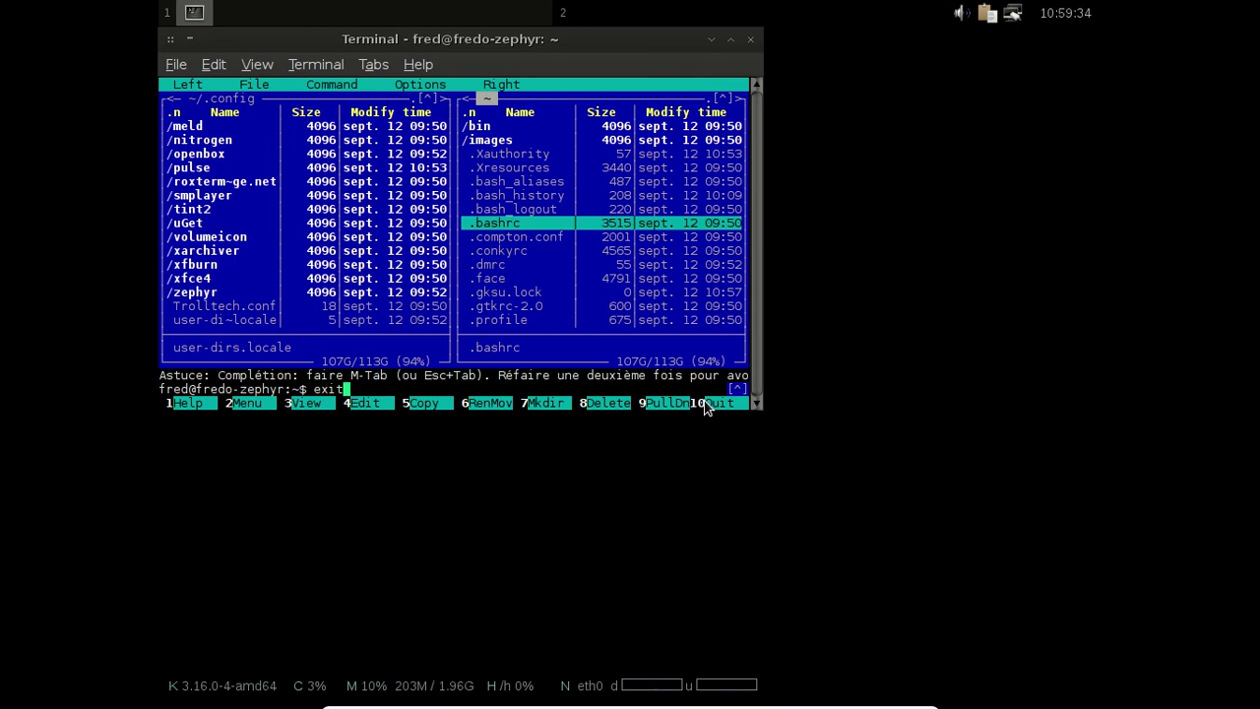
key(Return)
text(mc)
key(Up)
key(Up)
key(Up)
key(Return)
text(ls)
key(Return)
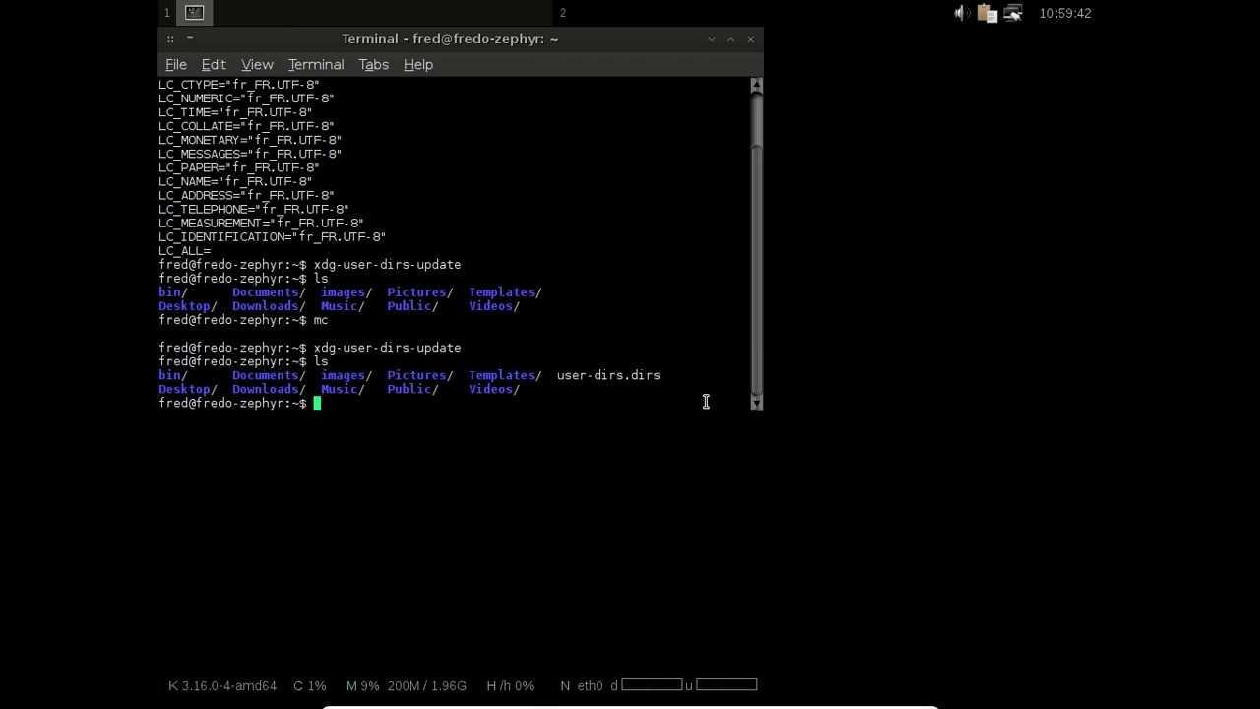
text(exit)
key(Return)
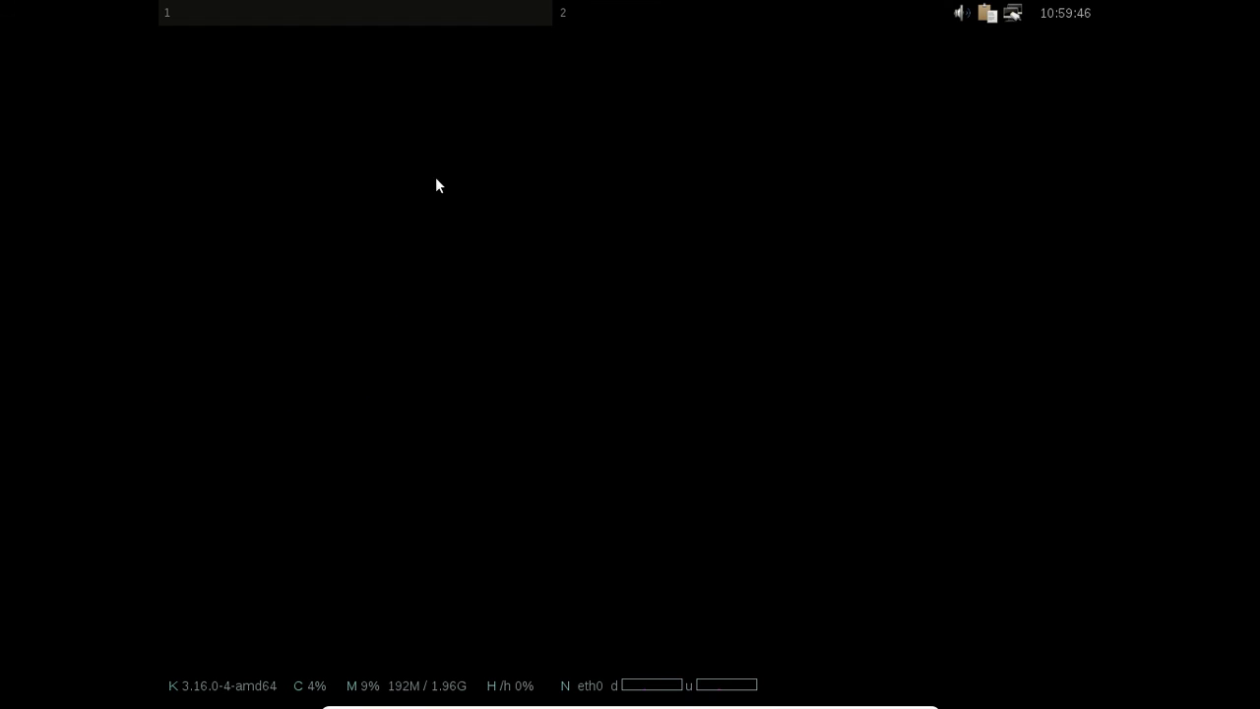
Step: Launch GIMP by running gimp as a program, check its interface language, and quit it
right_click(340, 77)
click(365, 116)
text(gimp)
key(Return)
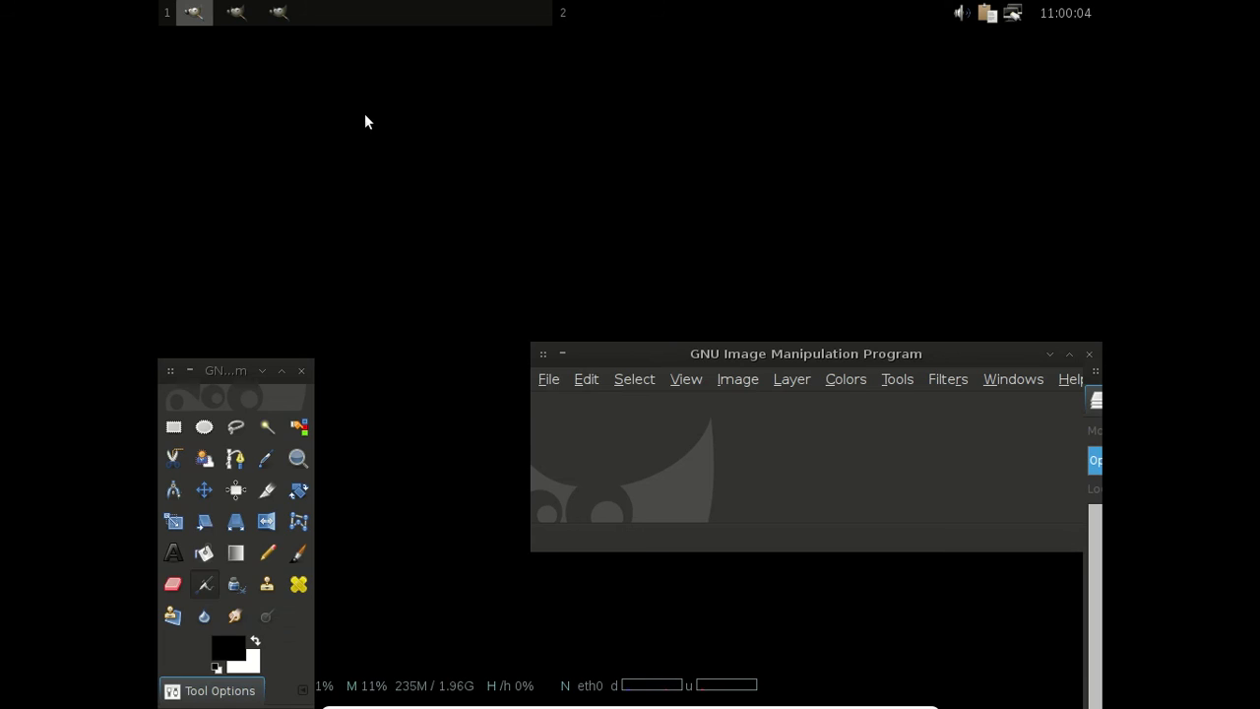
click(548, 379)
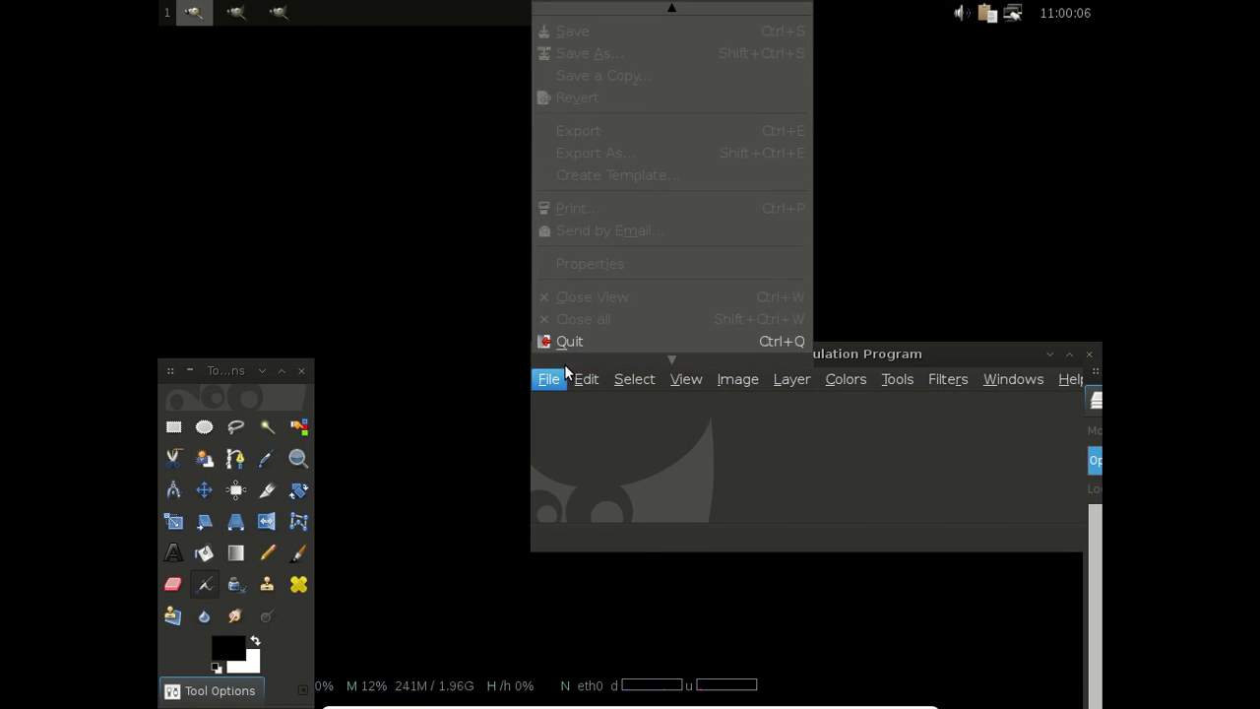
click(587, 340)
Step: Open the Geany text editor, view its About information, and close the editor
right_click(398, 126)
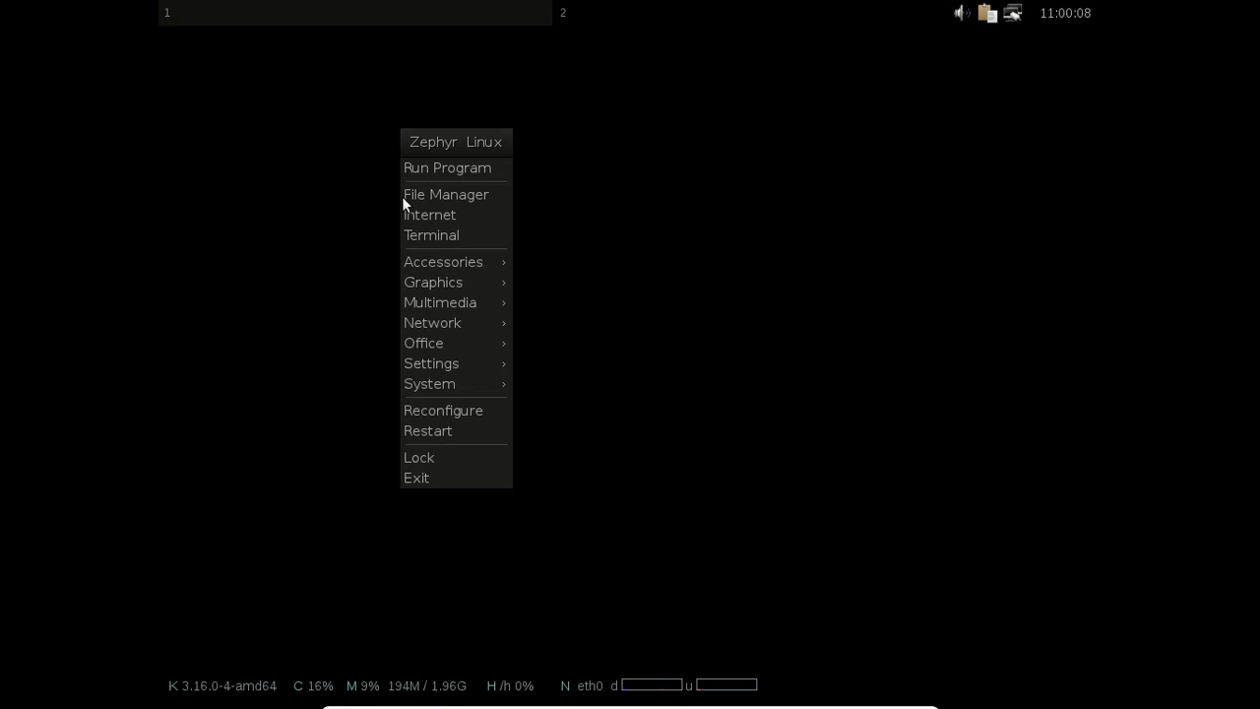
mouse_move(447, 261)
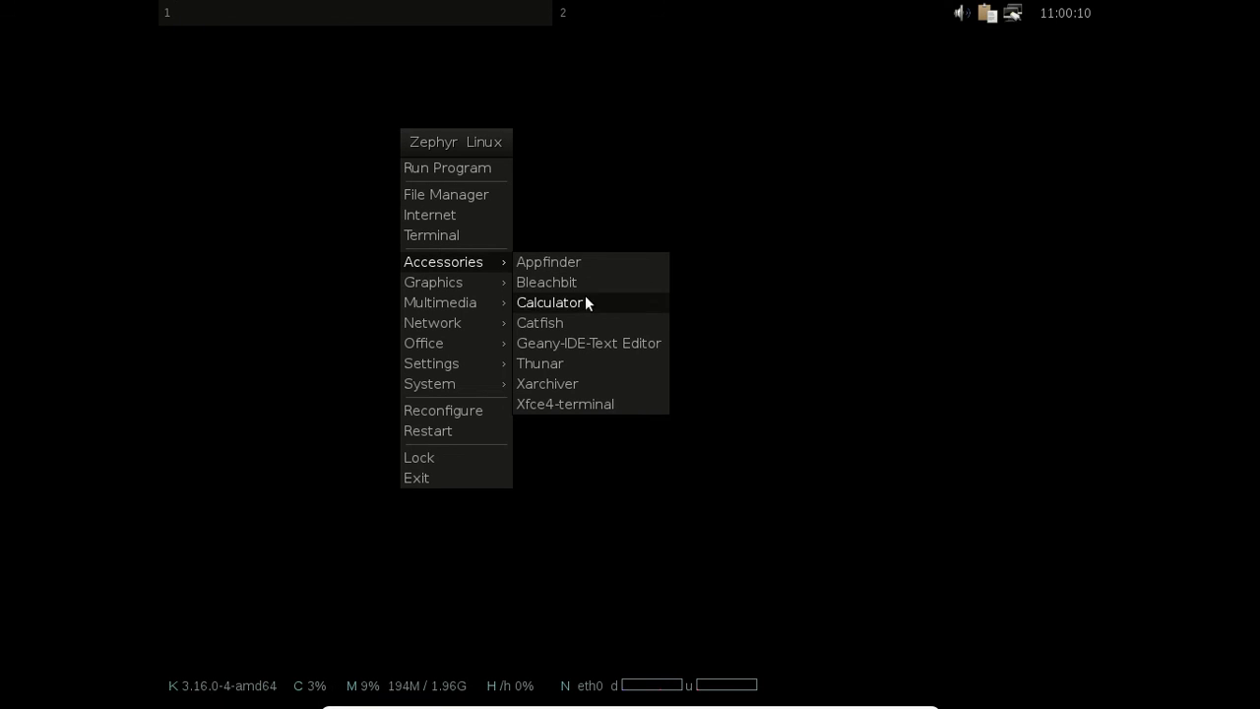
click(574, 345)
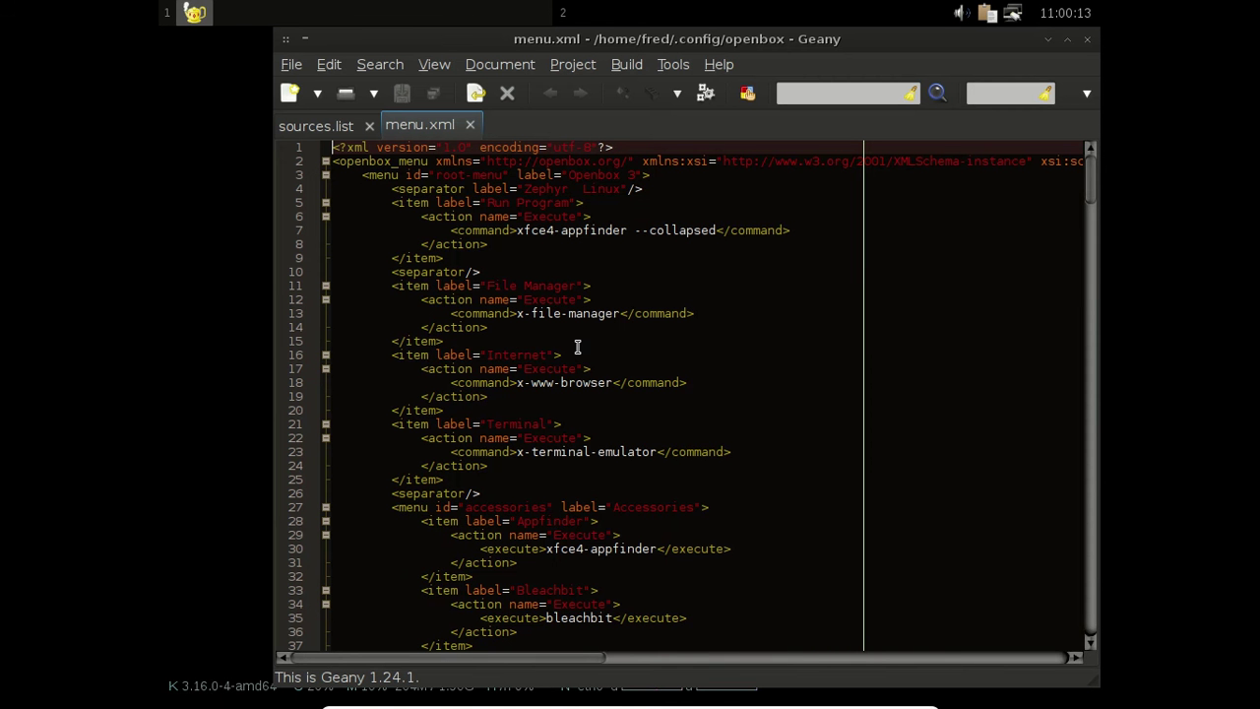
click(720, 64)
click(741, 266)
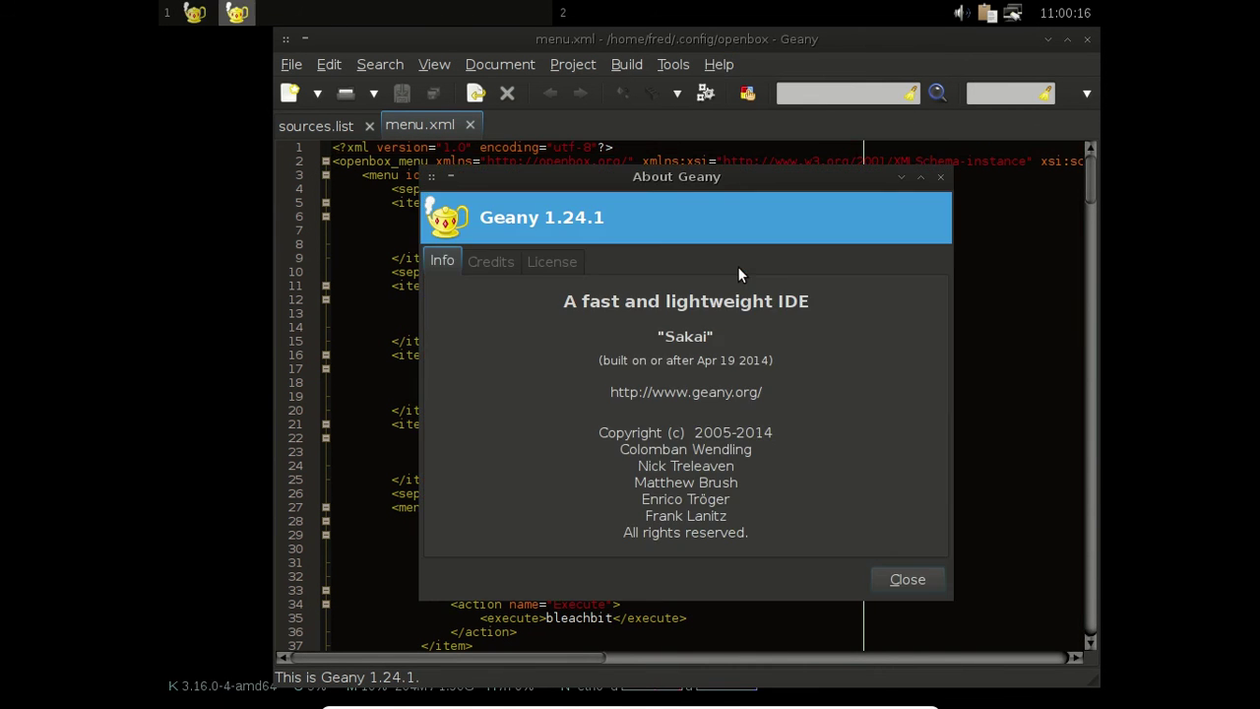
click(940, 178)
click(1087, 40)
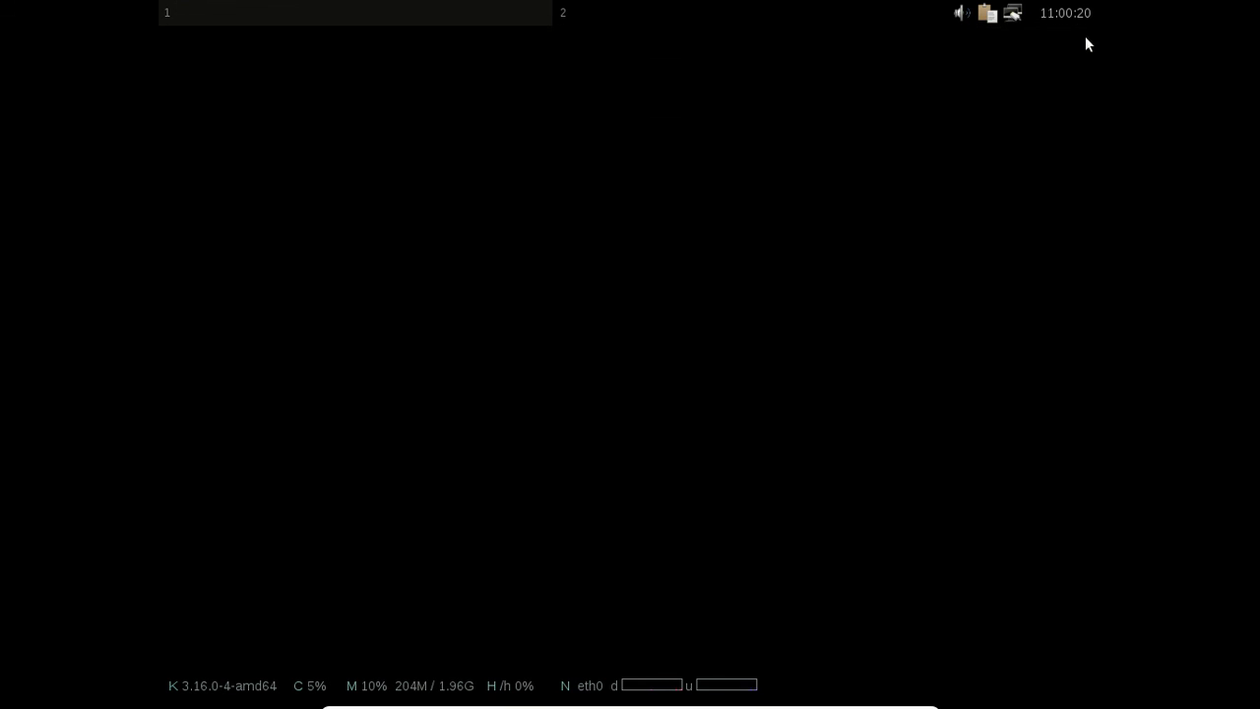
Step: Exit the Zephyr Linux session and shut down the virtual machine
right_click(413, 74)
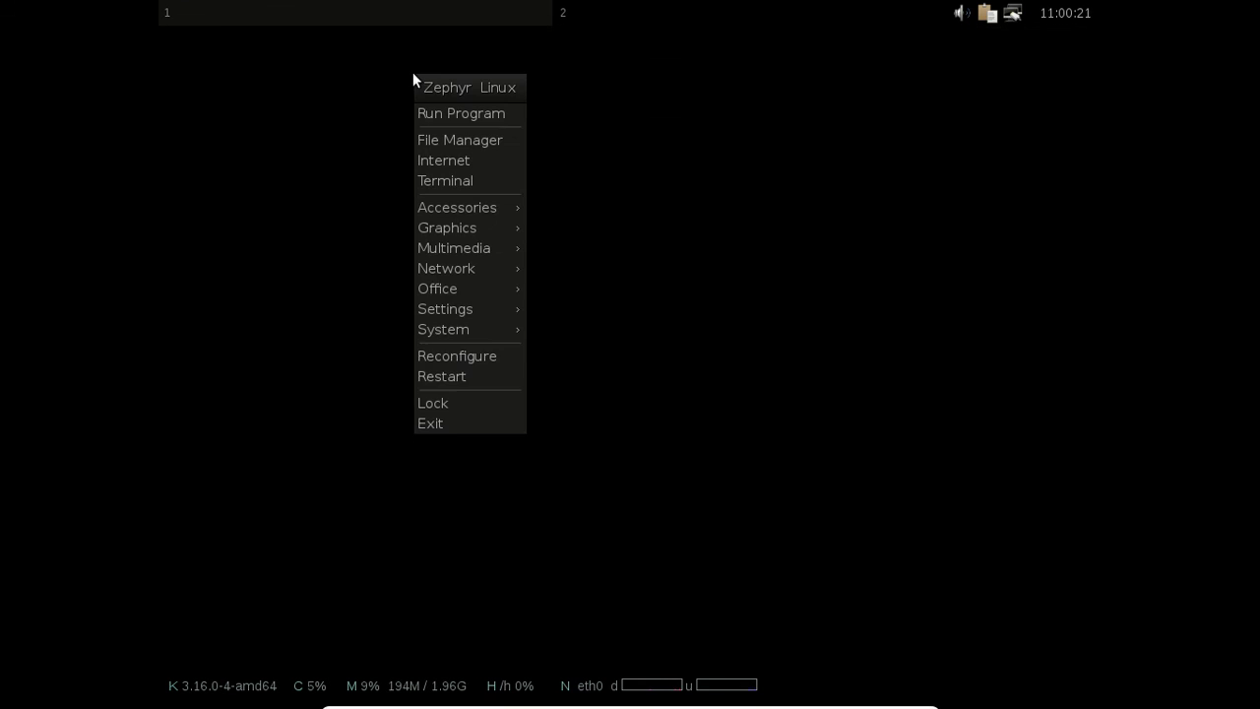
click(484, 424)
click(779, 360)
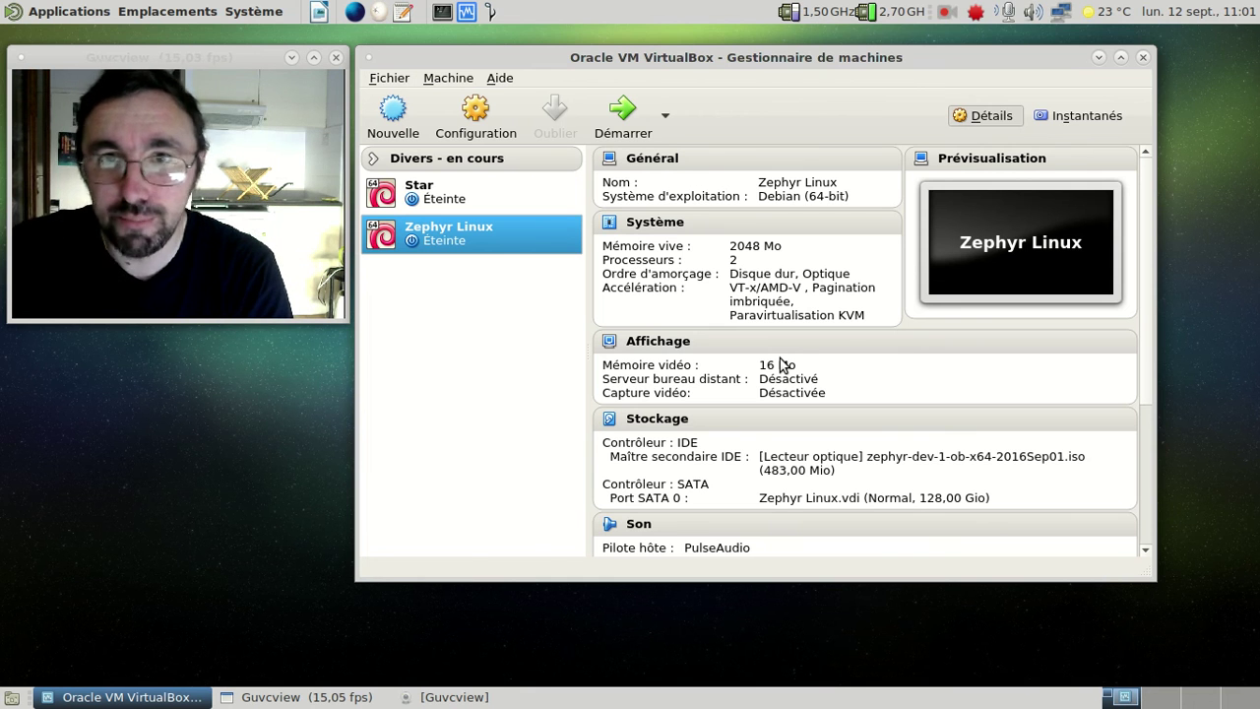
click(946, 11)
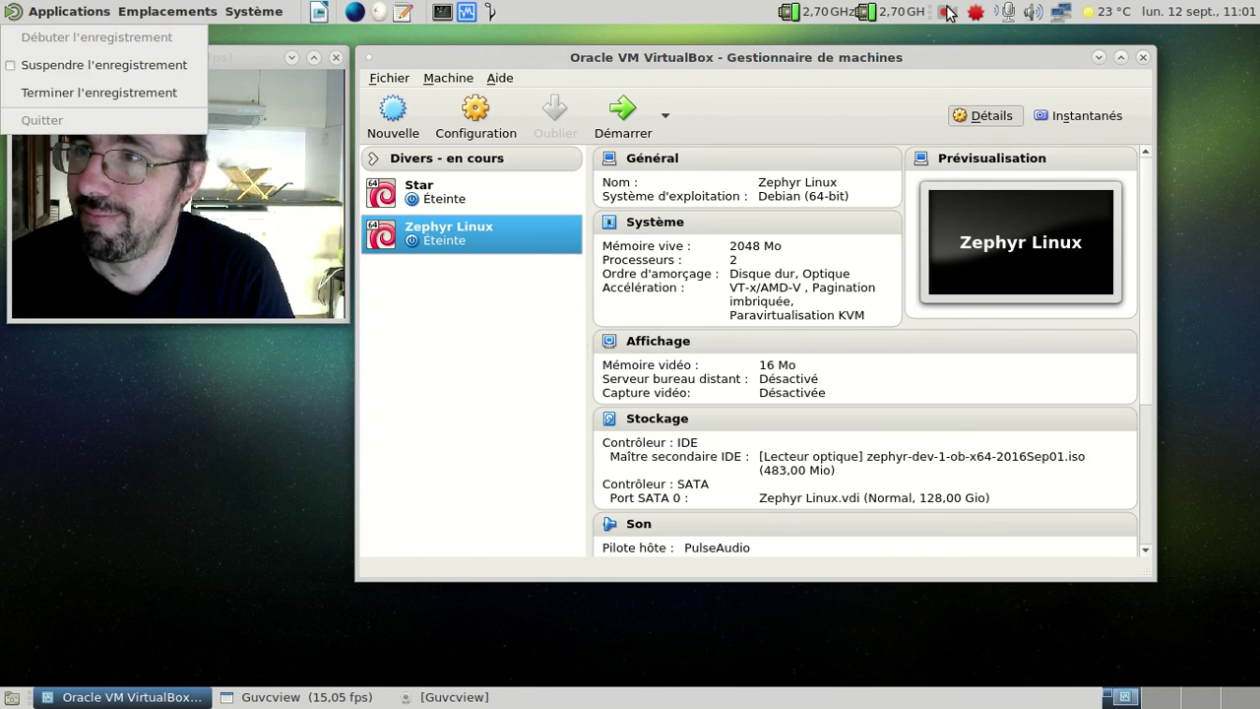